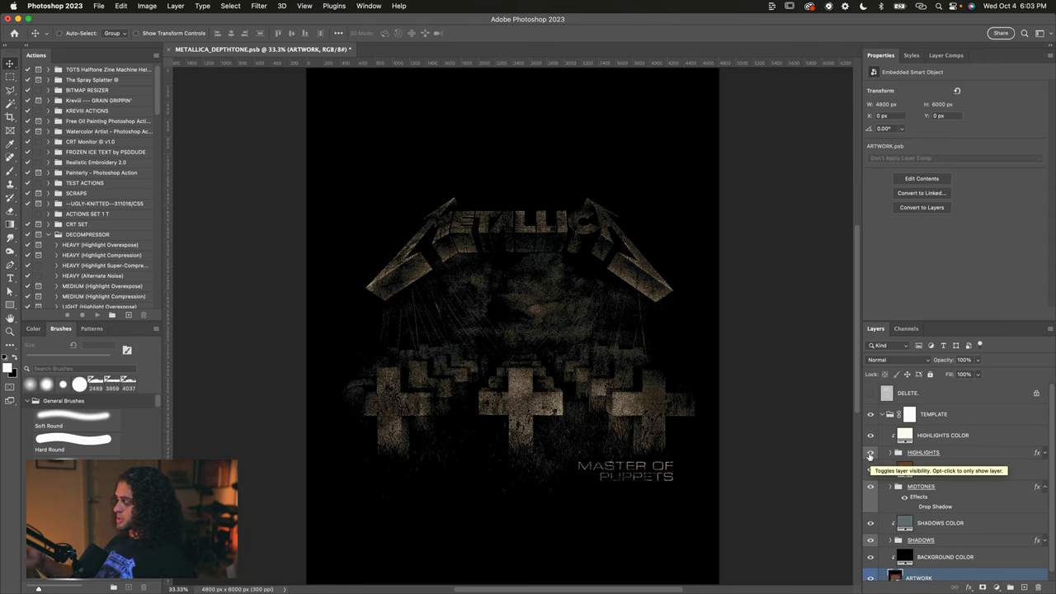
Step: Toggle the HIGHLIGHTS, MIDTONES and SHADOWS groups off and on to check what each contributes to the artwork
{"action": "key", "text": "super+plus"}
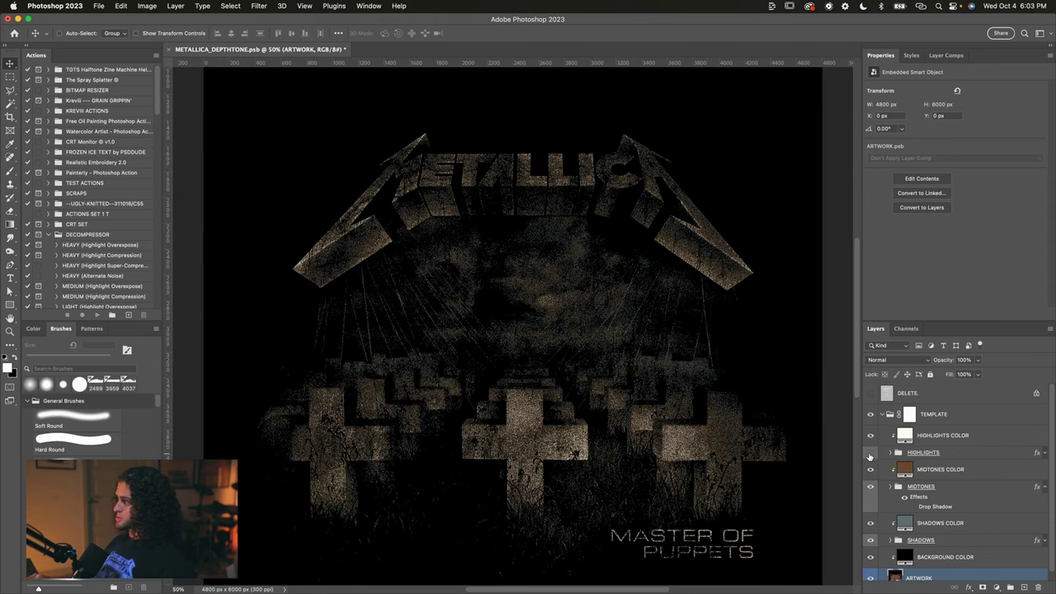
{"action": "left_click", "coordinate": [870, 452]}
{"action": "left_click", "coordinate": [869, 486]}
{"action": "left_click", "coordinate": [871, 541]}
{"action": "left_click", "coordinate": [870, 487]}
{"action": "left_click", "coordinate": [871, 453]}
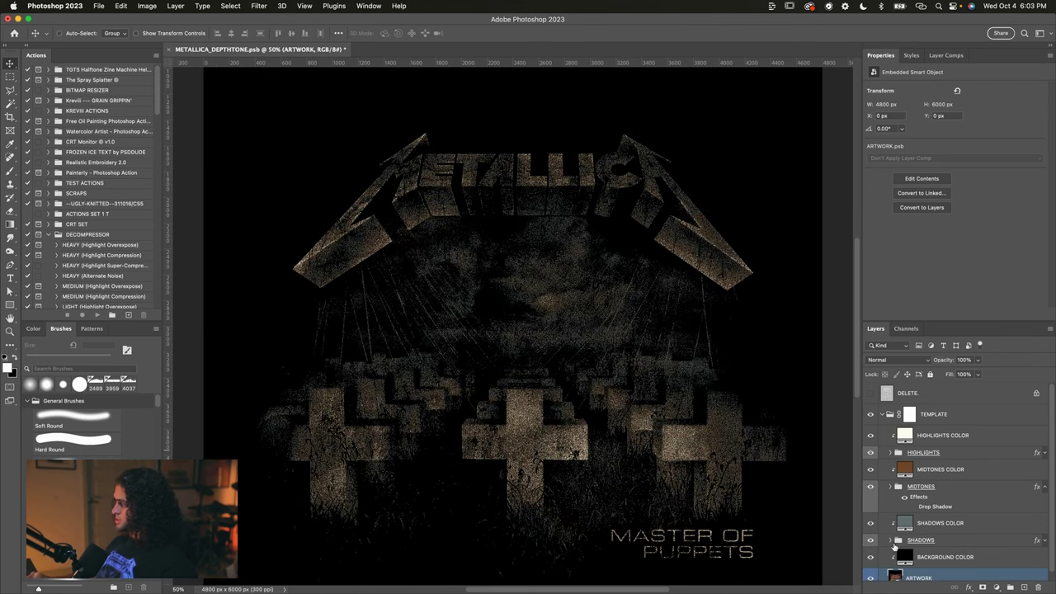
Step: Set the threshold level inside the SHADOWS group's BUFFER to 122
{"action": "left_click", "coordinate": [892, 539]}
{"action": "scroll", "coordinate": [900, 549], "scroll_direction": "down", "scroll_amount": 1}
{"action": "left_click", "coordinate": [972, 551]}
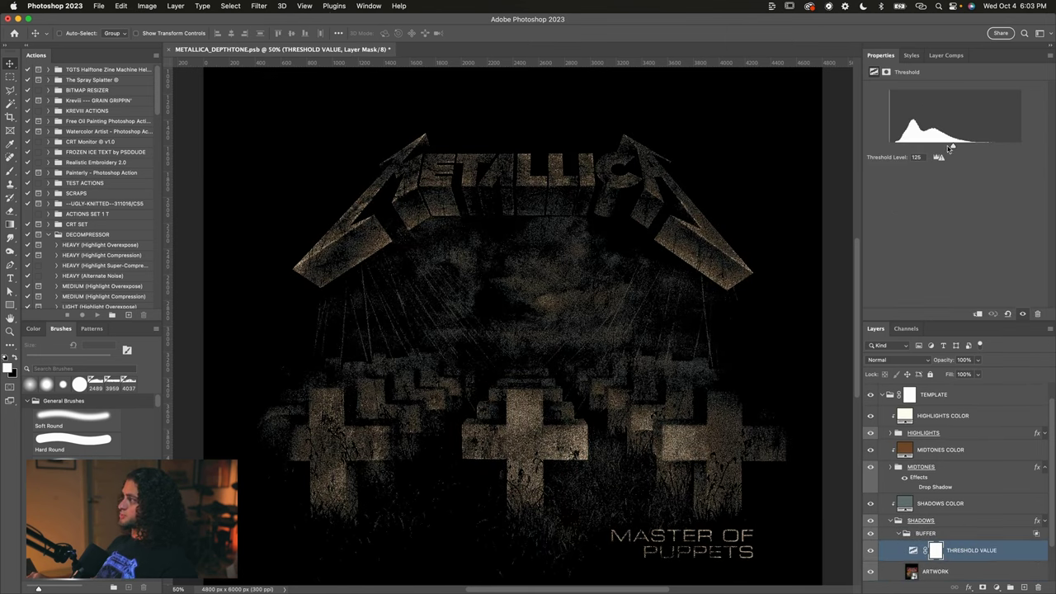
{"action": "left_click_drag", "start_coordinate": [950, 147], "coordinate": [951, 147]}
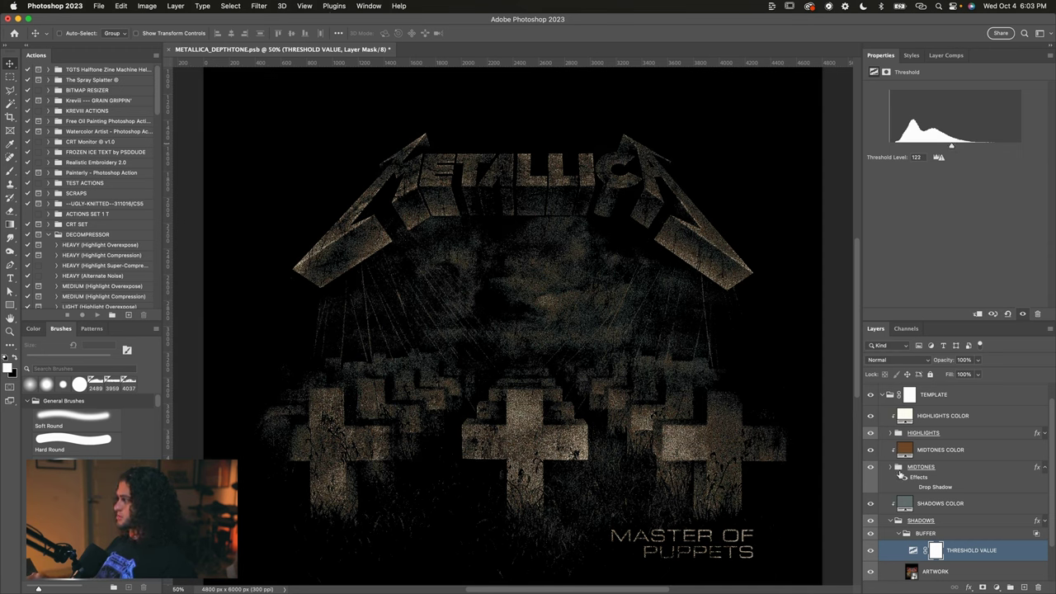
Step: Show the threshold adjustment inside the MIDTONES group's BUFFER and leave it for the highlights layers
{"action": "left_click", "coordinate": [889, 467]}
{"action": "left_click", "coordinate": [972, 515]}
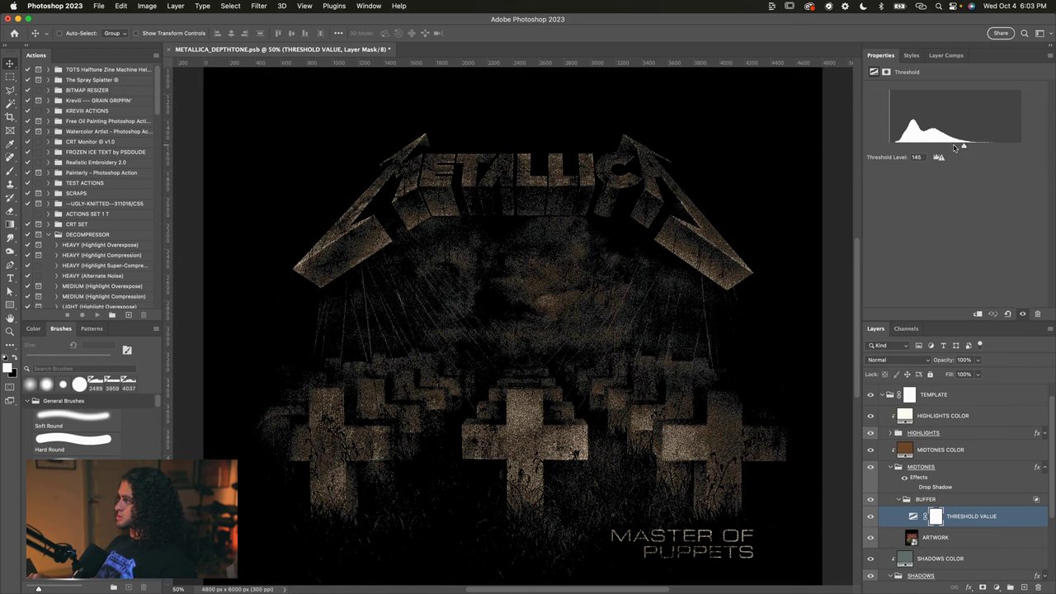
{"action": "left_click", "coordinate": [941, 417]}
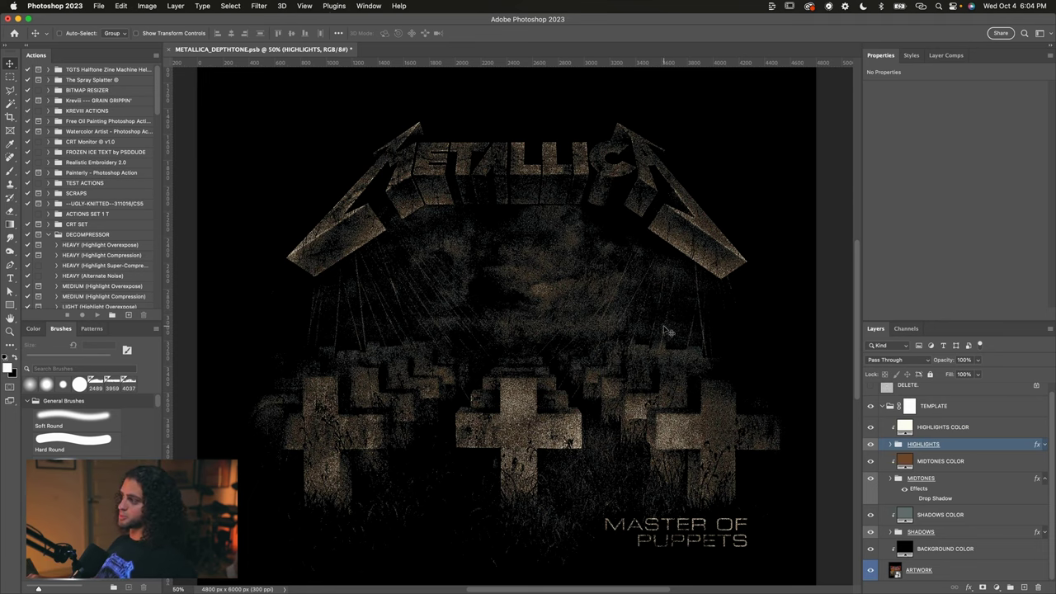
{"action": "scroll", "coordinate": [669, 330], "scroll_direction": "right", "scroll_amount": 1}
{"action": "scroll", "coordinate": [615, 316], "scroll_direction": "up", "scroll_amount": 3}
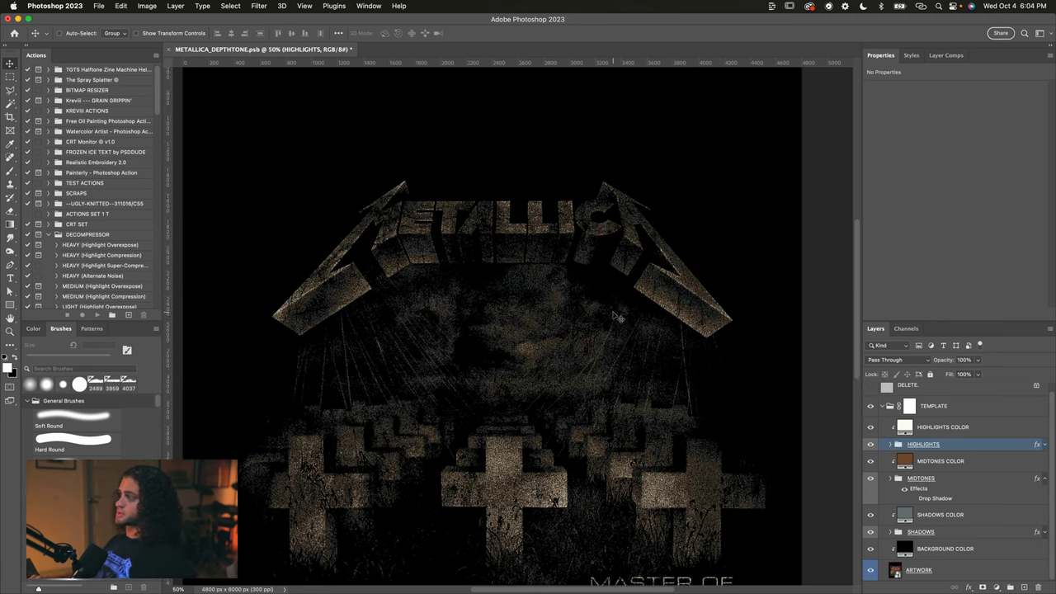
{"action": "scroll", "coordinate": [615, 316], "scroll_direction": "up", "scroll_amount": 2}
{"action": "scroll", "coordinate": [615, 316], "scroll_direction": "down", "scroll_amount": 1}
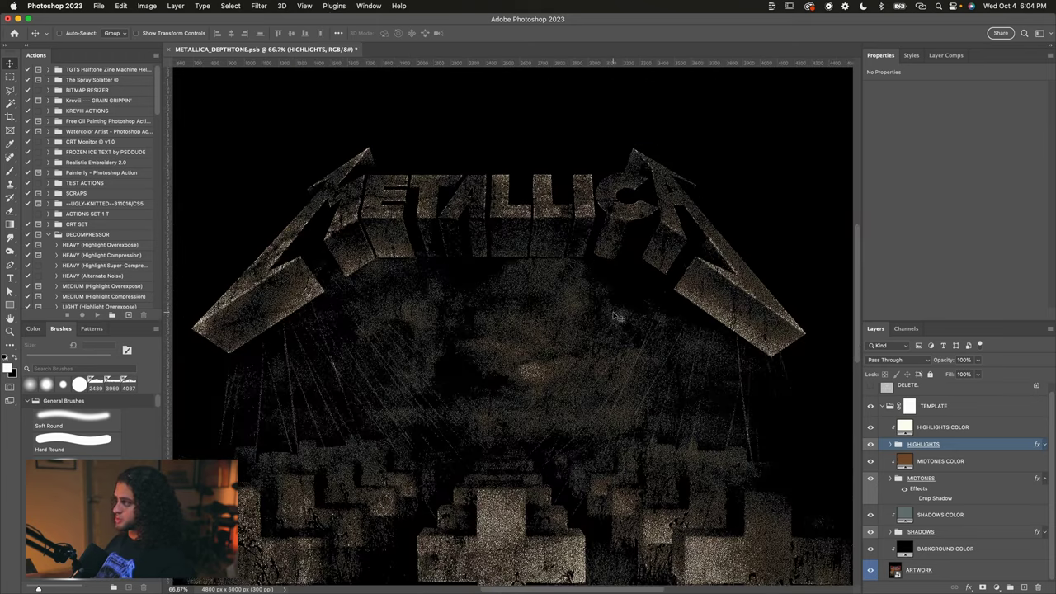
{"action": "scroll", "coordinate": [615, 316], "scroll_direction": "down", "scroll_amount": 3}
{"action": "scroll", "coordinate": [615, 316], "scroll_direction": "up", "scroll_amount": 2}
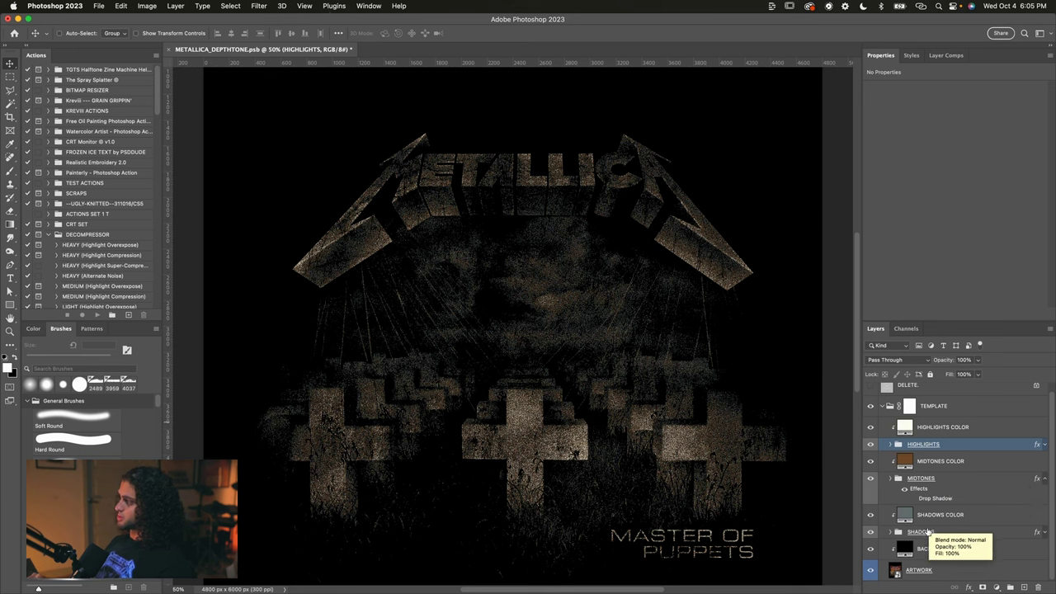
Step: Open the contents of the ARTWORK smart object and compare them with the METALLICA_DEPTHTONE composite
{"action": "left_click", "coordinate": [907, 572]}
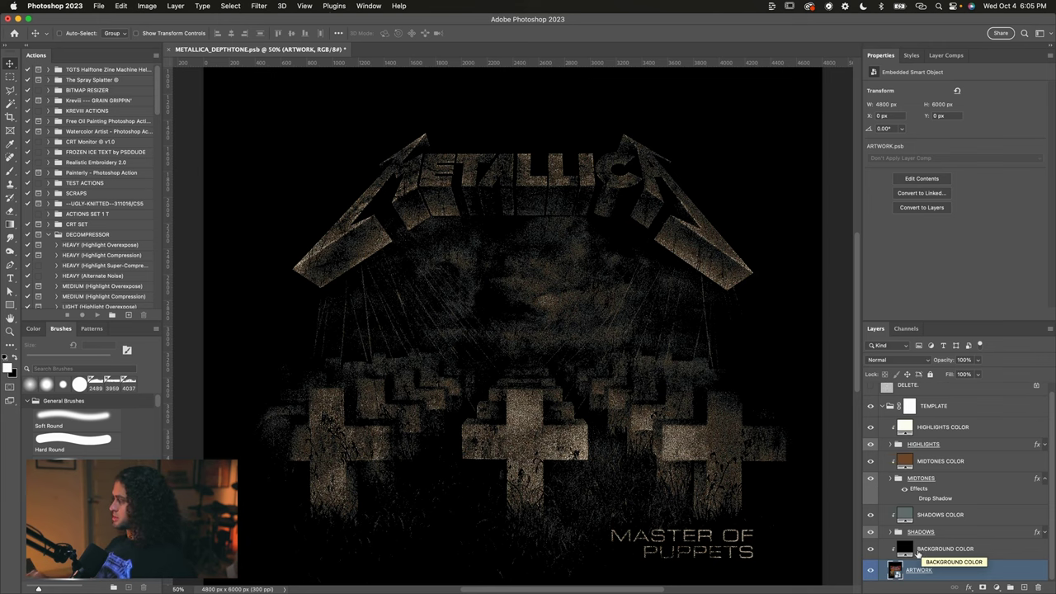
{"action": "double_click", "coordinate": [896, 569]}
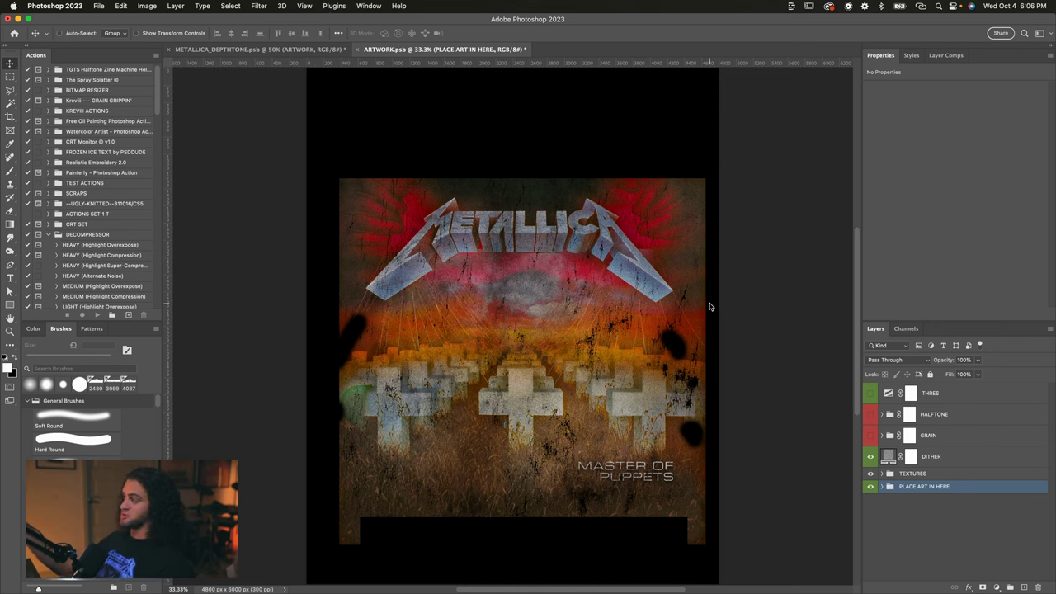
{"action": "scroll", "coordinate": [630, 306], "scroll_direction": "up", "scroll_amount": 1}
{"action": "scroll", "coordinate": [629, 306], "scroll_direction": "down", "scroll_amount": 1}
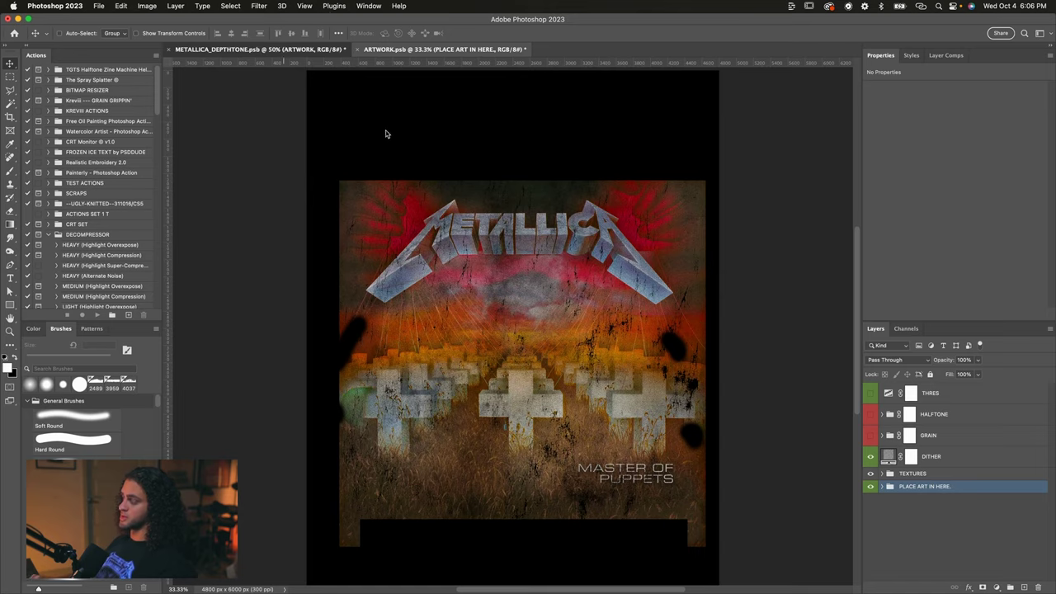
{"action": "key", "text": "ctrl+Tab"}
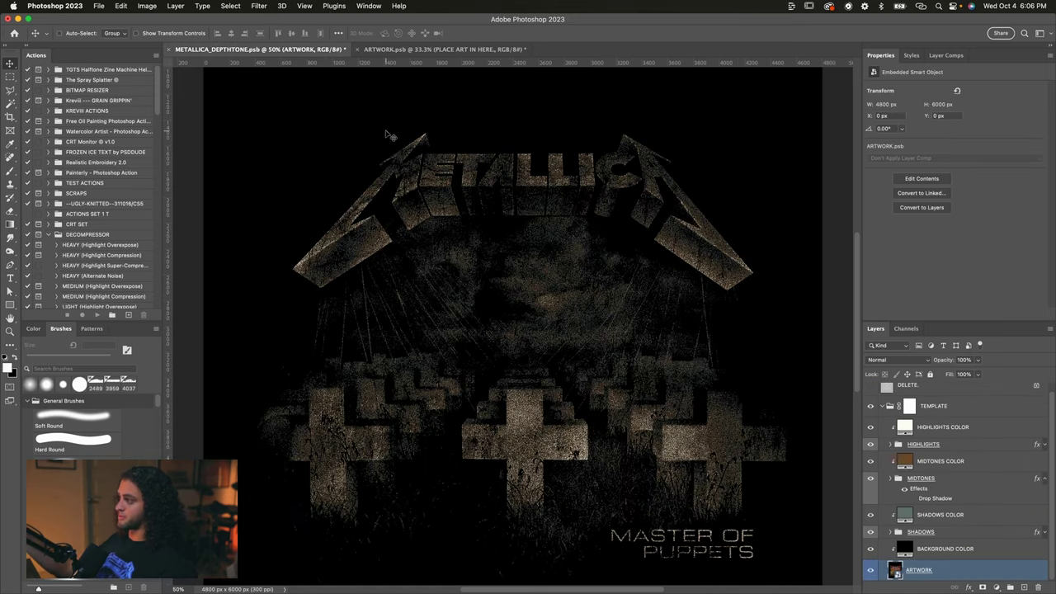
{"action": "left_click", "coordinate": [437, 50]}
{"action": "scroll", "coordinate": [737, 392], "scroll_direction": "up", "scroll_amount": 2}
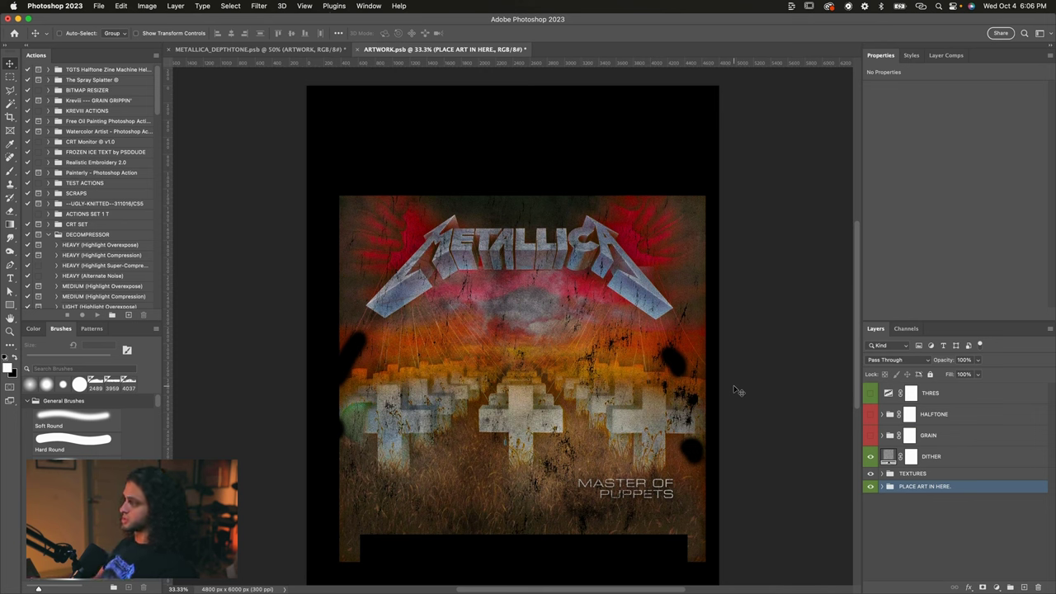
Step: Go through the DITHER, GRAIN, HALFTONE and TEXTURES layers, toggling the TEXTURES group off and on
{"action": "left_click", "coordinate": [950, 461]}
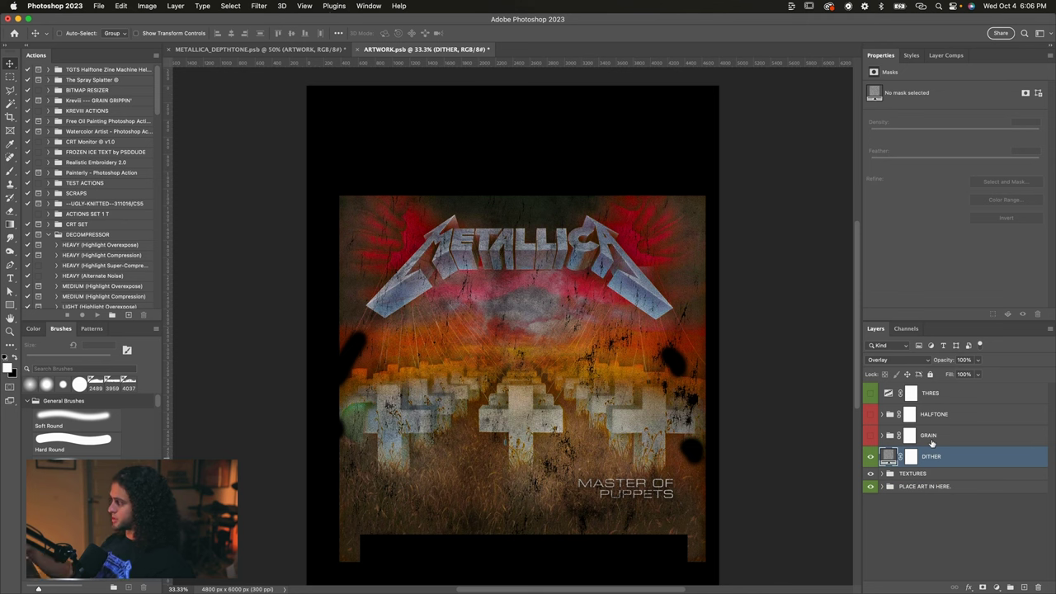
{"action": "left_click", "coordinate": [933, 443]}
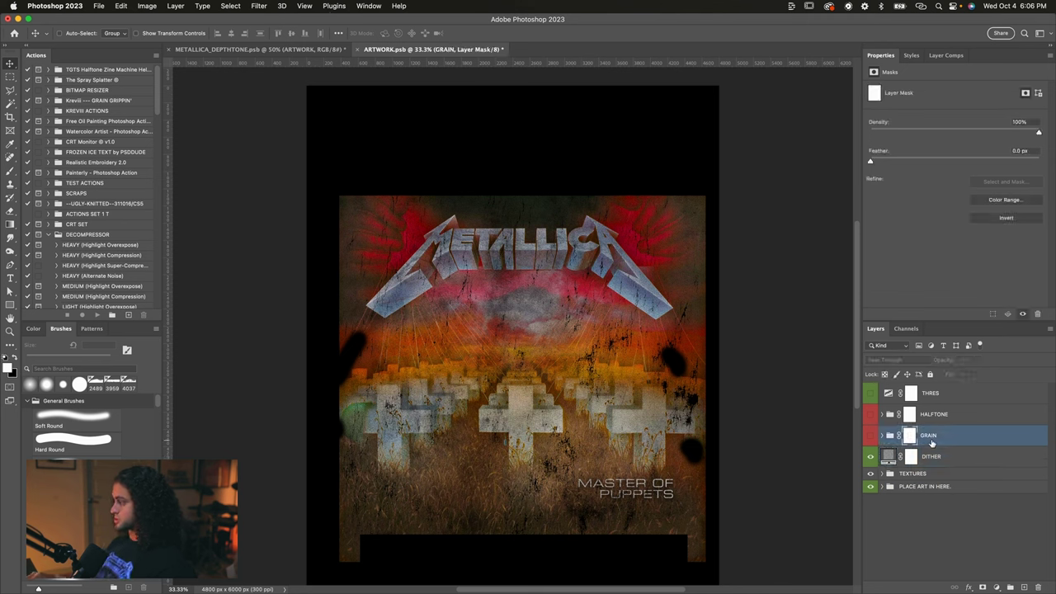
{"action": "left_click", "coordinate": [958, 414]}
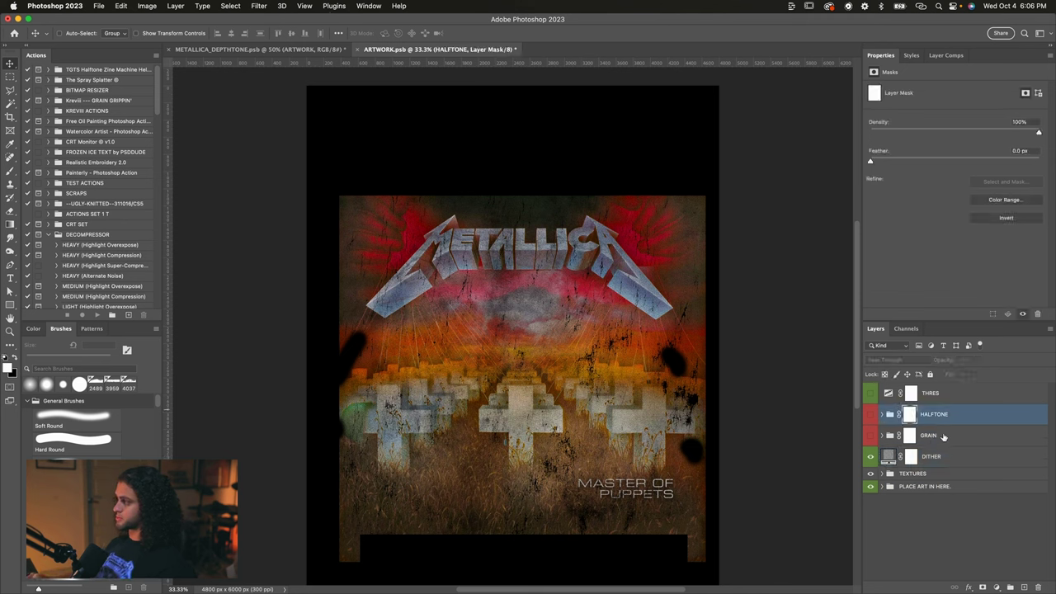
{"action": "left_click", "coordinate": [933, 458]}
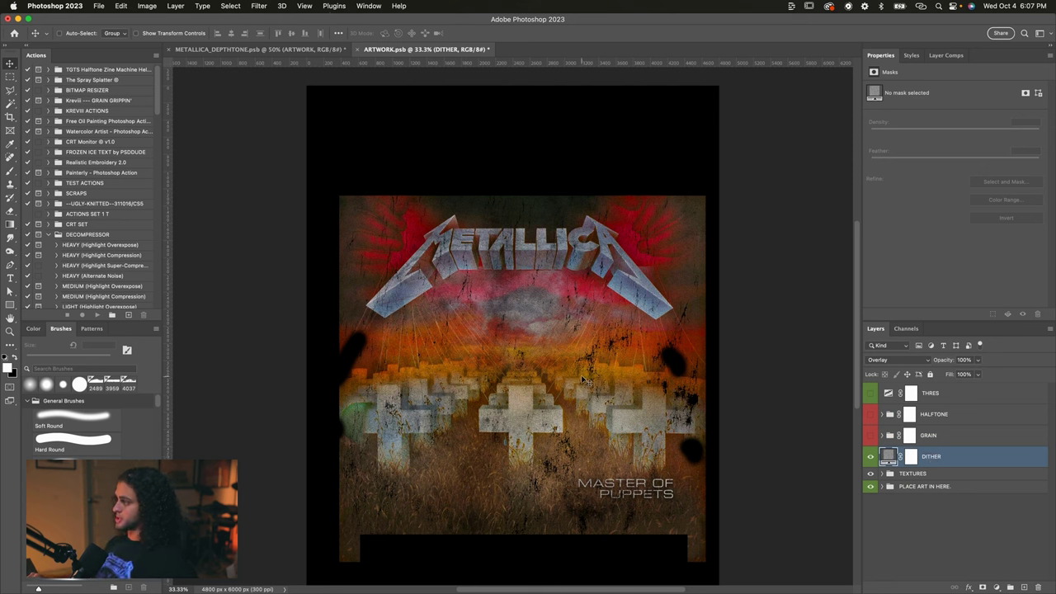
{"action": "left_click", "coordinate": [918, 475]}
{"action": "left_click", "coordinate": [871, 474]}
{"action": "left_click", "coordinate": [870, 474]}
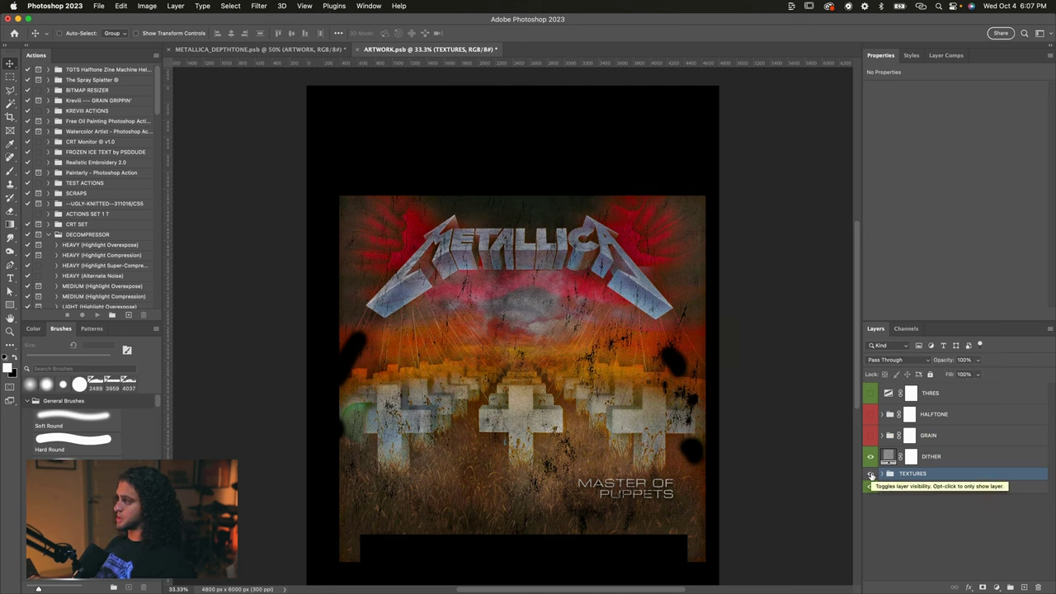
Step: Expand the PLACE ART IN HERE group and look through the artwork layers inside it
{"action": "left_click", "coordinate": [881, 487]}
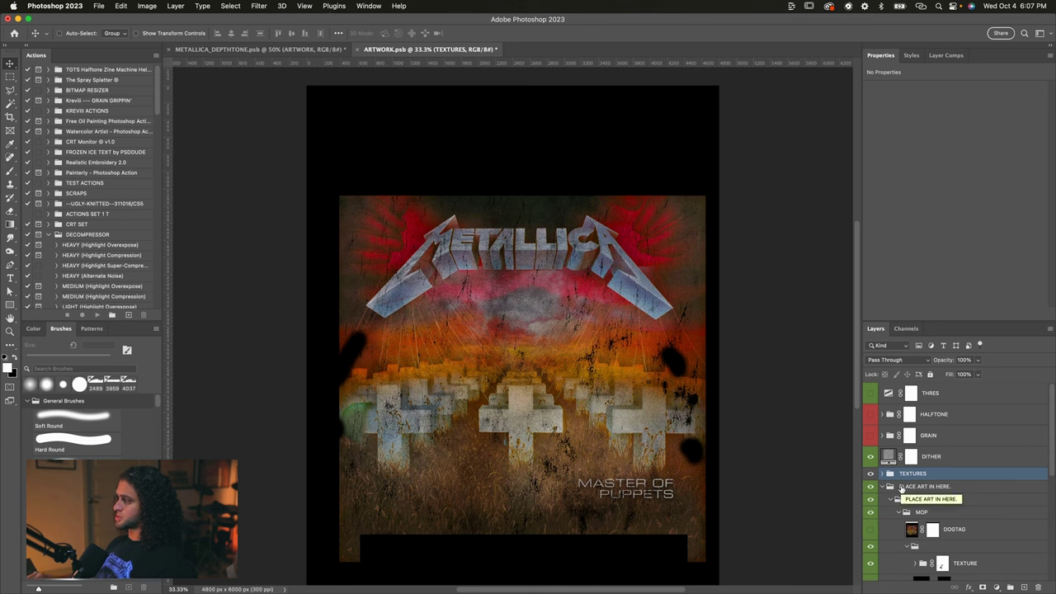
{"action": "left_click", "coordinate": [904, 487]}
{"action": "scroll", "coordinate": [911, 510], "scroll_direction": "down", "scroll_amount": 2}
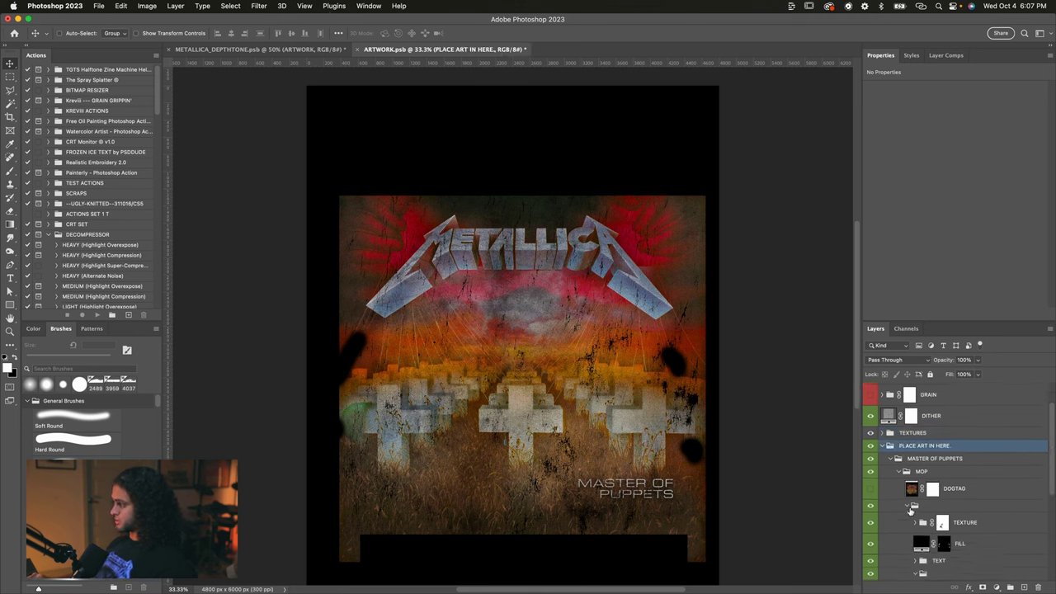
{"action": "scroll", "coordinate": [911, 510], "scroll_direction": "up", "scroll_amount": 1}
{"action": "scroll", "coordinate": [916, 507], "scroll_direction": "down", "scroll_amount": 6}
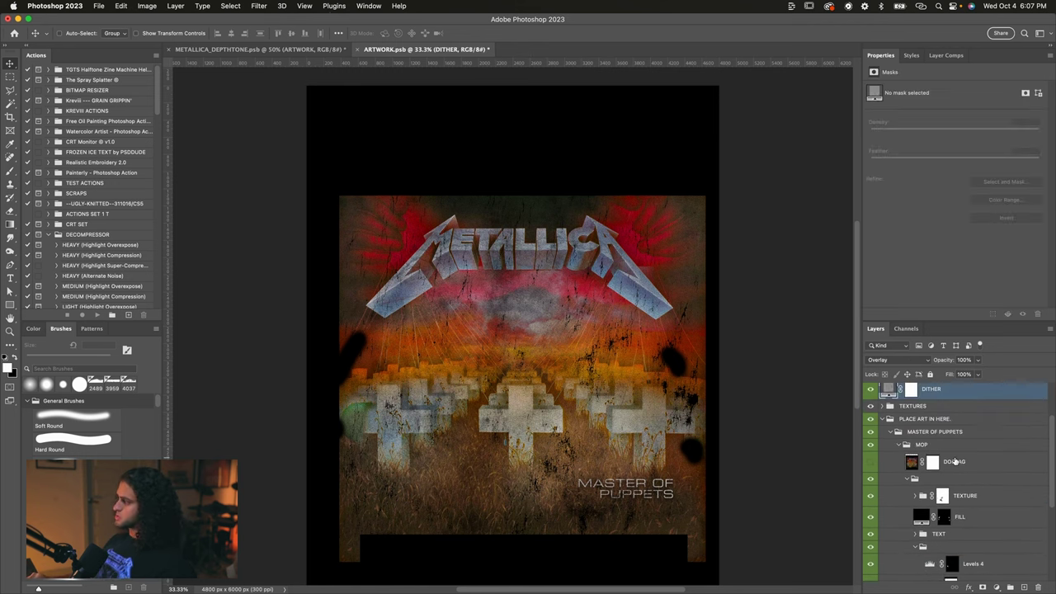
{"action": "scroll", "coordinate": [956, 462], "scroll_direction": "up", "scroll_amount": 3}
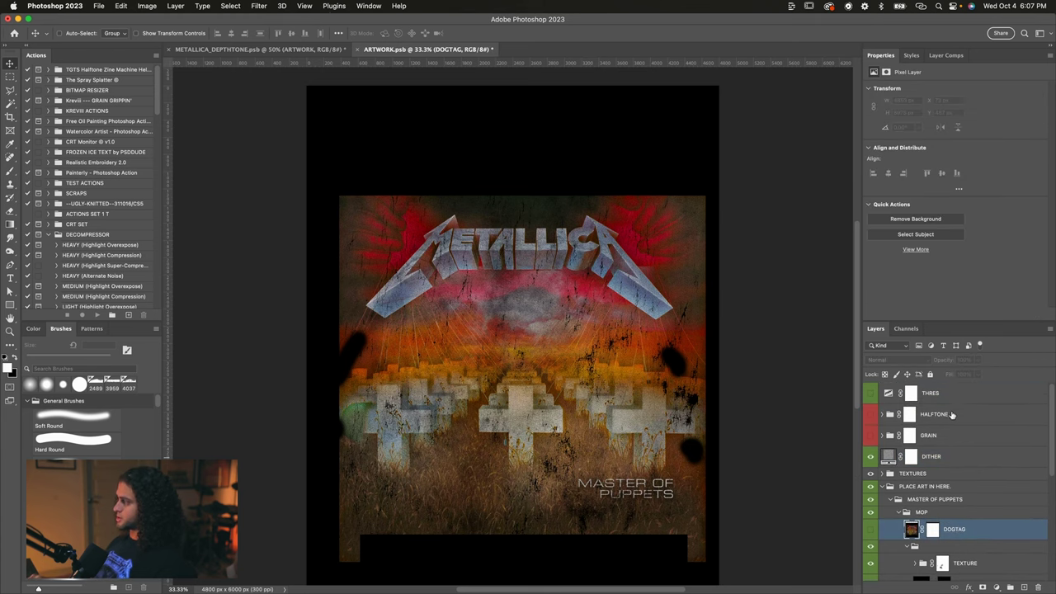
Step: Make the THRES adjustment layer visible and check the black-and-white preview of the artwork
{"action": "left_click", "coordinate": [933, 401]}
{"action": "left_click", "coordinate": [872, 395]}
{"action": "key", "text": "super+equal"}
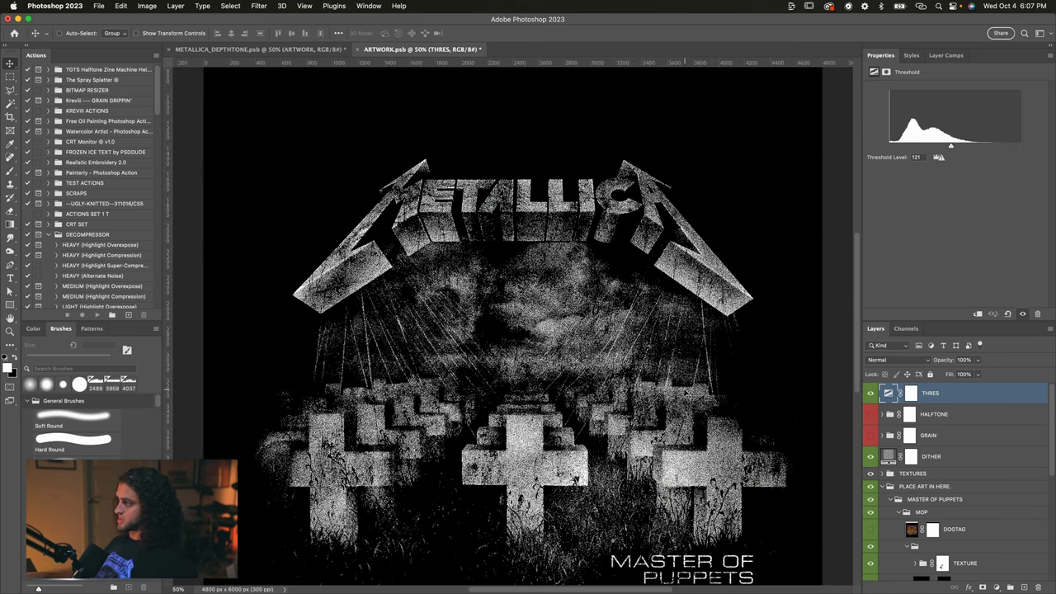
{"action": "scroll", "coordinate": [685, 390], "scroll_direction": "down", "scroll_amount": 2}
{"action": "key", "text": "super+minus"}
{"action": "key", "text": "super+equal"}
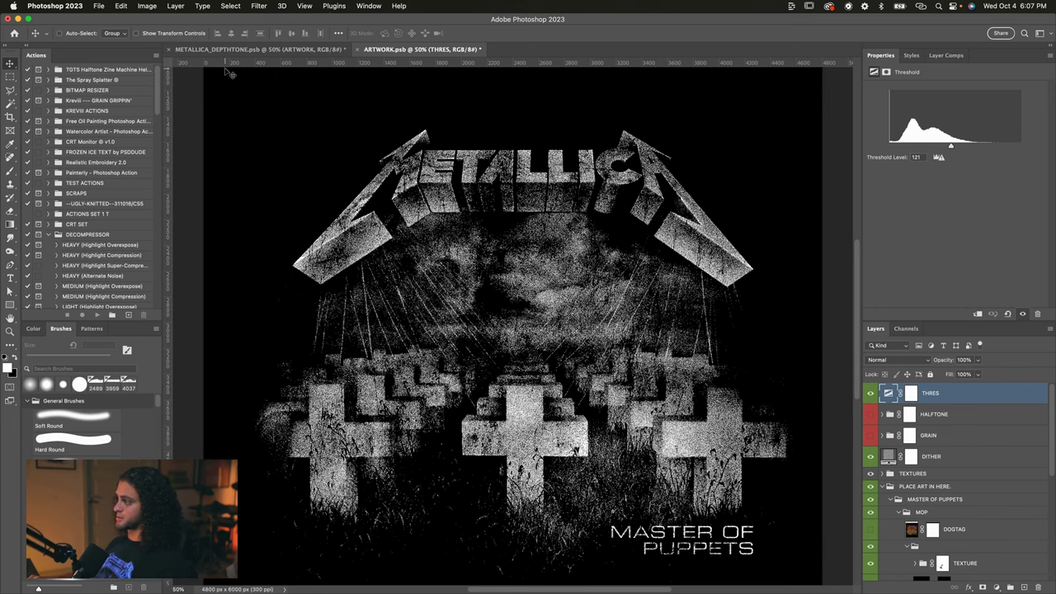
Step: Hide the THRES adjustment to compare with the full-colour artwork, and show it again
{"action": "left_click", "coordinate": [870, 394]}
{"action": "key", "text": "super+minus"}
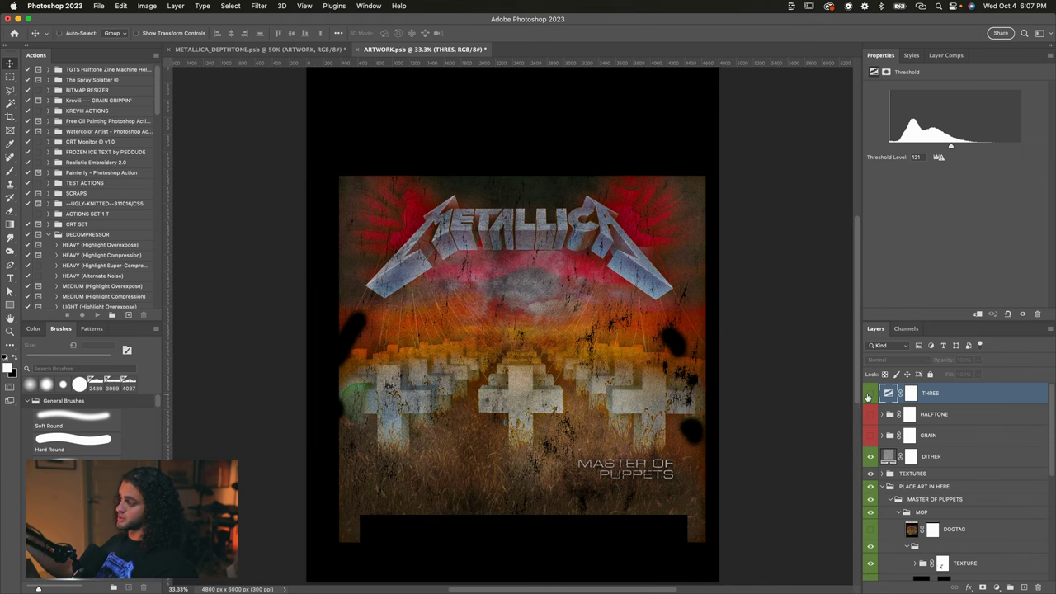
{"action": "left_click", "coordinate": [869, 395]}
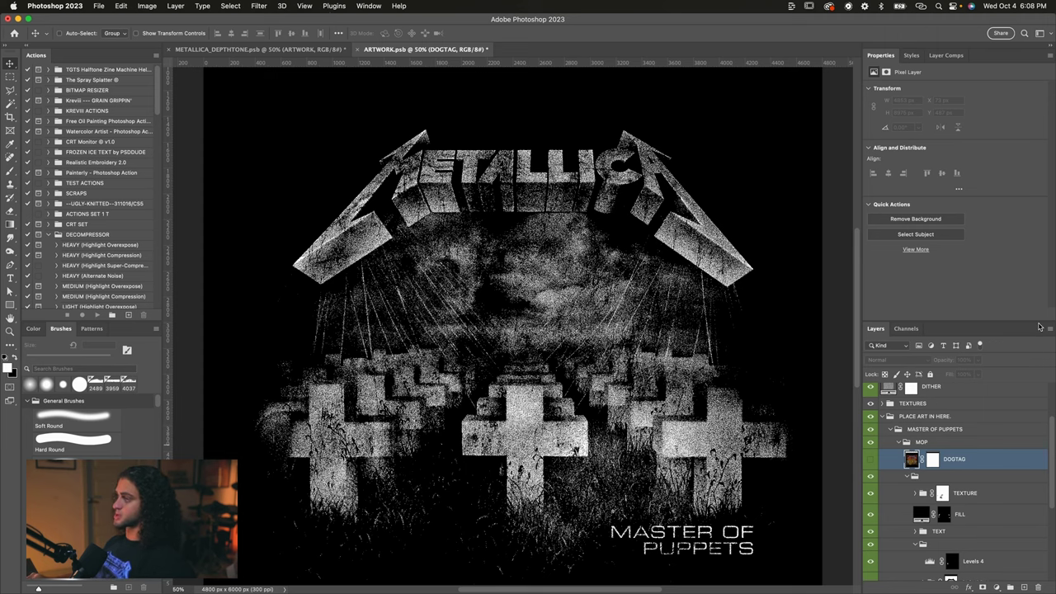
Step: View the Metallica dog tag PNG in Preview and minimize its window
{"action": "left_click_drag", "start_coordinate": [107, 215], "coordinate": [425, 101]}
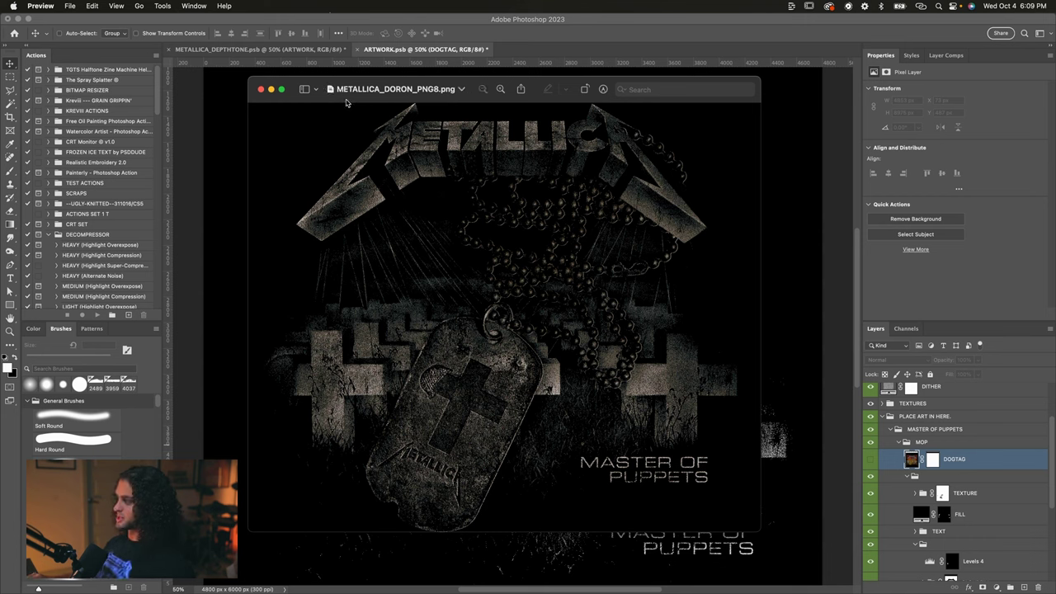
{"action": "left_click", "coordinate": [272, 89]}
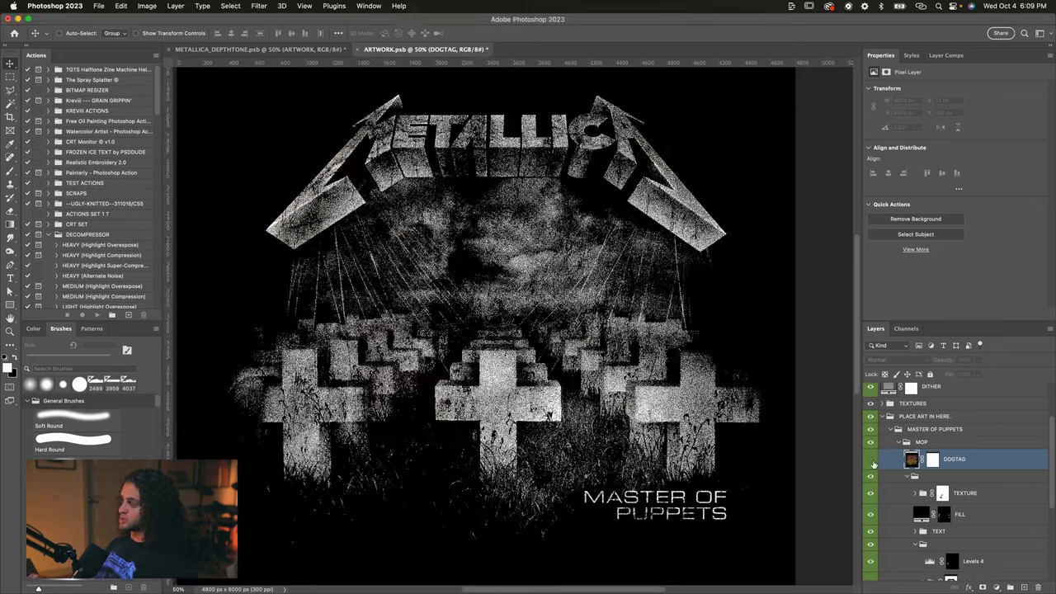
Step: Show the DOGTAG layer to preview the dog tag and chain over the artwork, and hide it again
{"action": "left_click", "coordinate": [871, 460]}
{"action": "key", "text": "super+minus"}
{"action": "key", "text": "super+plus"}
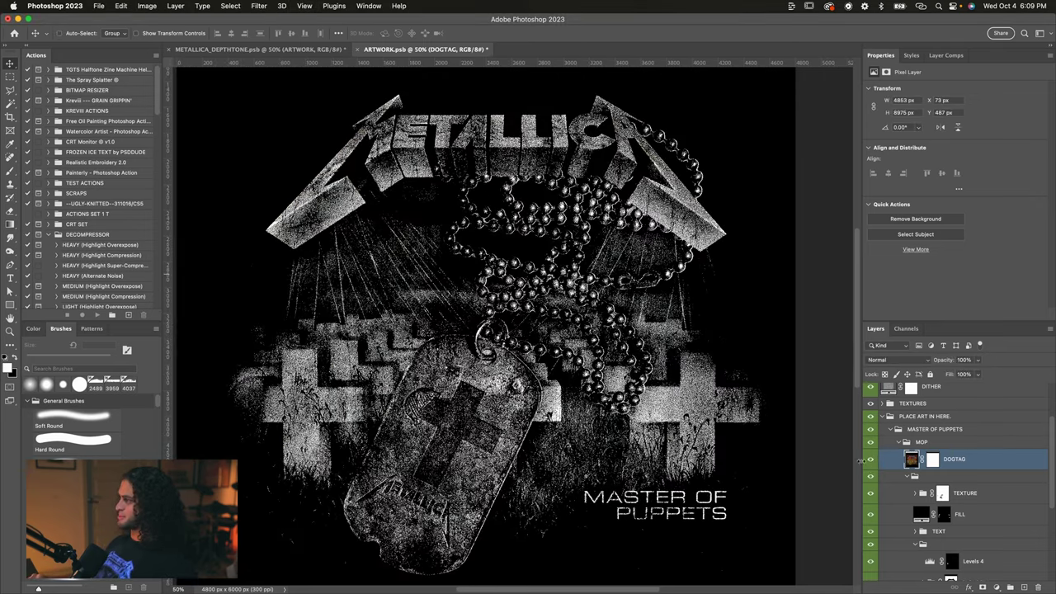
{"action": "left_click", "coordinate": [871, 459]}
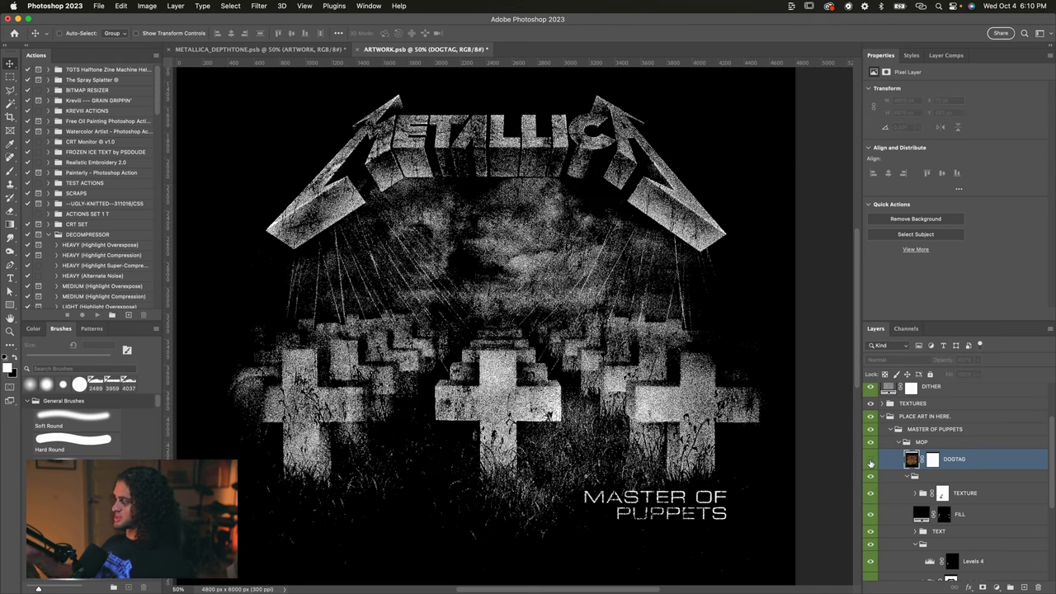
Step: Hide the TEXTURE, FILL and TEXT layers within the MOP group
{"action": "scroll", "coordinate": [868, 464], "scroll_direction": "down", "scroll_amount": 2}
{"action": "scroll", "coordinate": [659, 319], "scroll_direction": "up", "scroll_amount": 2}
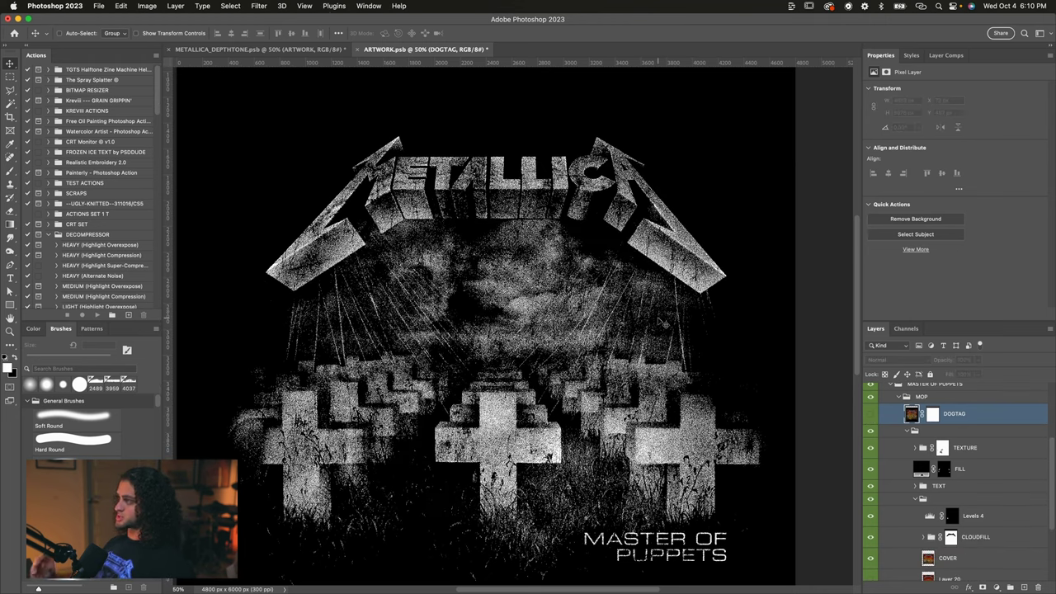
{"action": "scroll", "coordinate": [659, 320], "scroll_direction": "down", "scroll_amount": 1}
{"action": "key", "text": "super+minus"}
{"action": "key", "text": "super+plus"}
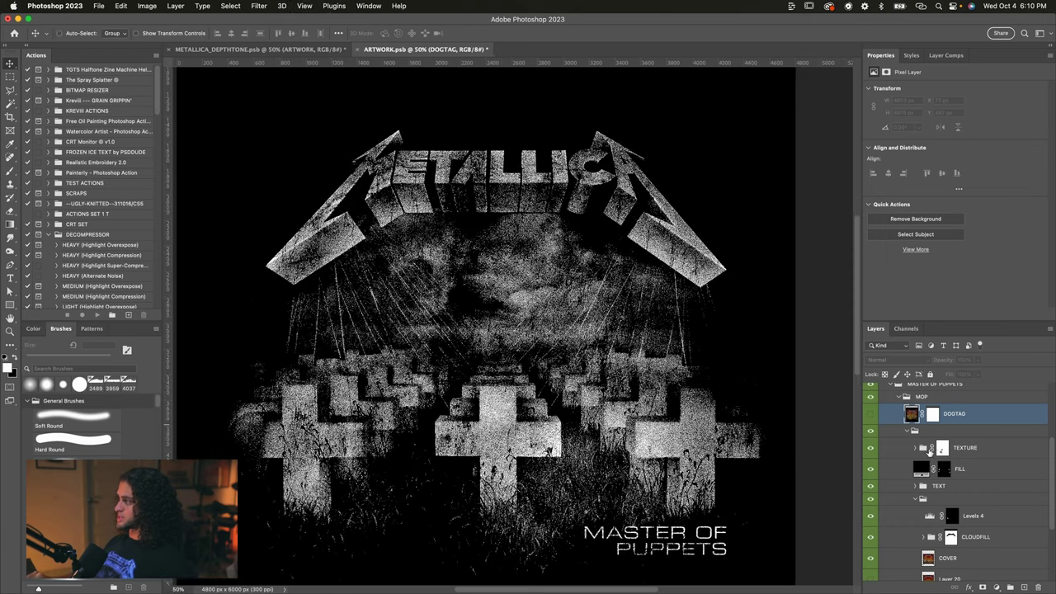
{"action": "scroll", "coordinate": [966, 452], "scroll_direction": "down", "scroll_amount": 2}
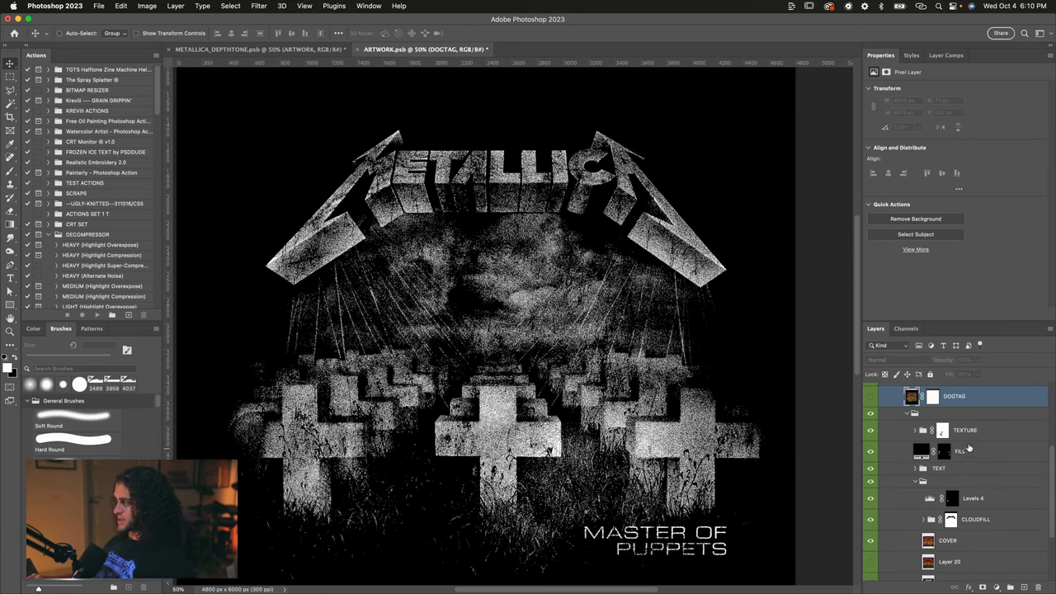
{"action": "left_click_drag", "start_coordinate": [872, 427], "coordinate": [874, 468]}
{"action": "scroll", "coordinate": [877, 504], "scroll_direction": "down", "scroll_amount": 2}
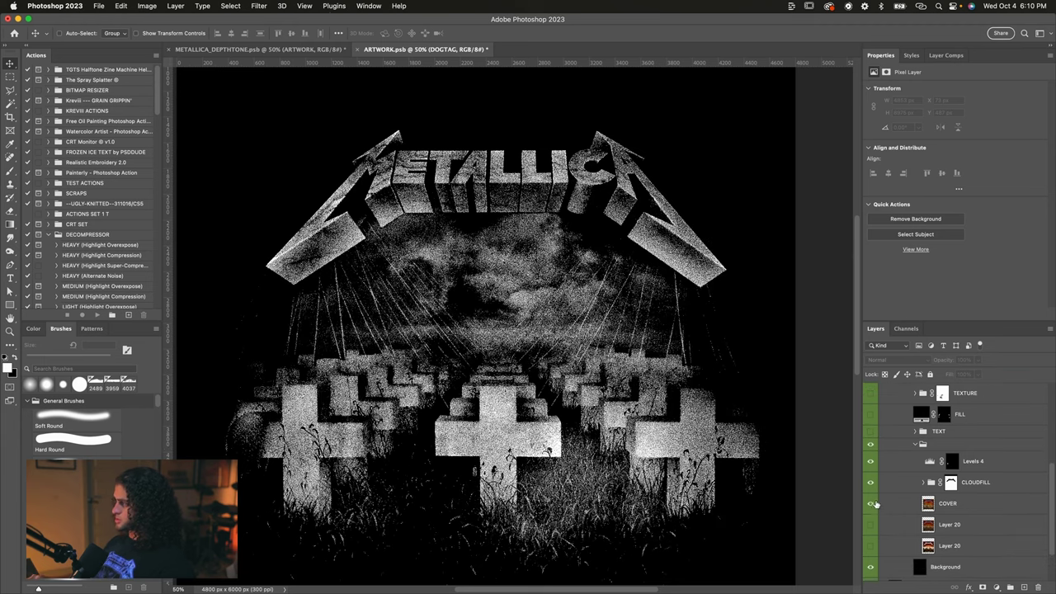
Step: Show the lowest Layer 20 and hide Levels 4, CLOUDFILL and COVER to isolate the original album cover
{"action": "left_click", "coordinate": [925, 548]}
{"action": "left_click", "coordinate": [870, 547]}
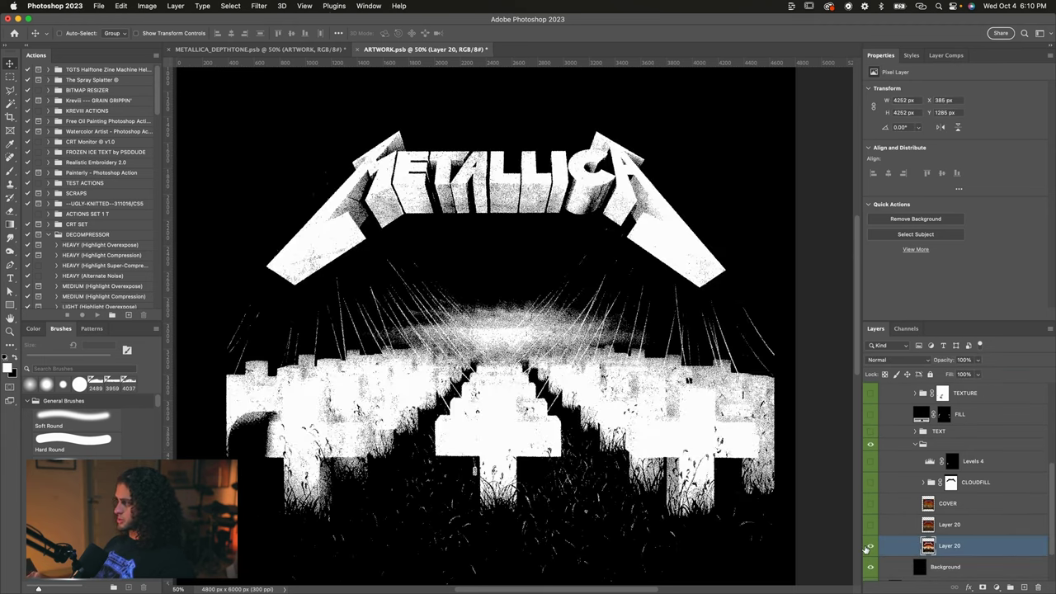
{"action": "key", "text": "super+minus"}
{"action": "scroll", "coordinate": [875, 528], "scroll_direction": "up", "scroll_amount": 5}
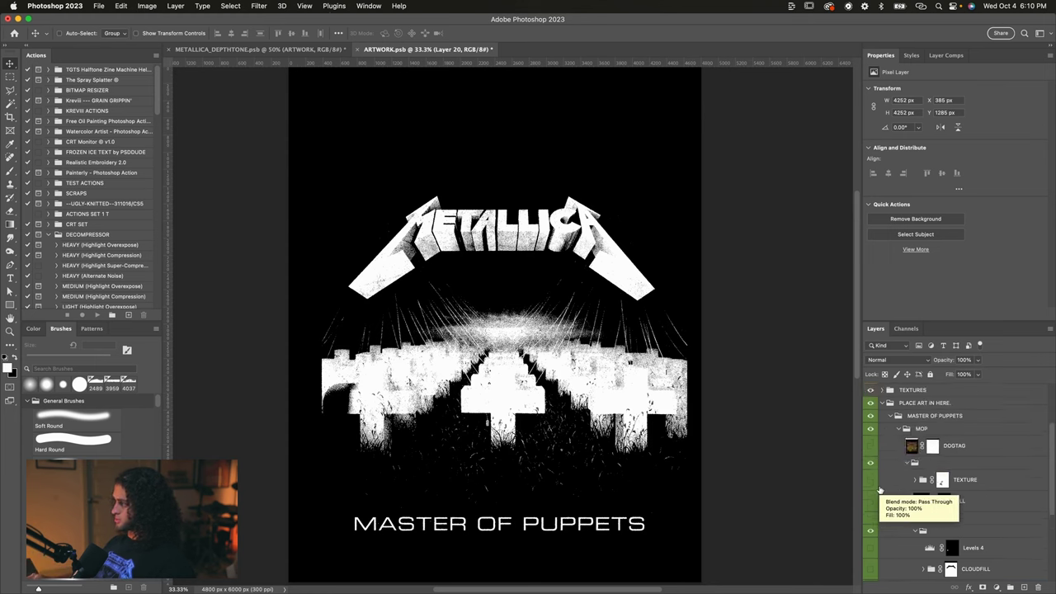
Step: Hide the THRES adjustment to view the original album cover in full colour, and show it again
{"action": "left_click", "coordinate": [871, 393]}
{"action": "scroll", "coordinate": [874, 495], "scroll_direction": "down", "scroll_amount": 5}
{"action": "scroll", "coordinate": [712, 446], "scroll_direction": "down", "scroll_amount": 2}
{"action": "scroll", "coordinate": [711, 446], "scroll_direction": "up", "scroll_amount": 1}
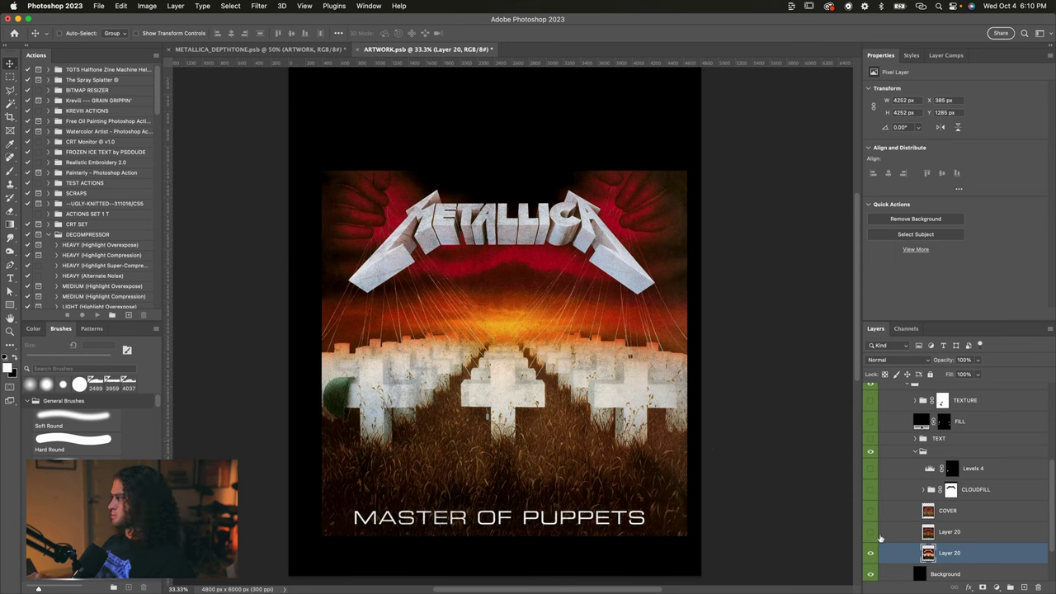
{"action": "scroll", "coordinate": [882, 501], "scroll_direction": "up", "scroll_amount": 5}
{"action": "left_click", "coordinate": [871, 393]}
{"action": "scroll", "coordinate": [891, 501], "scroll_direction": "down", "scroll_amount": 3}
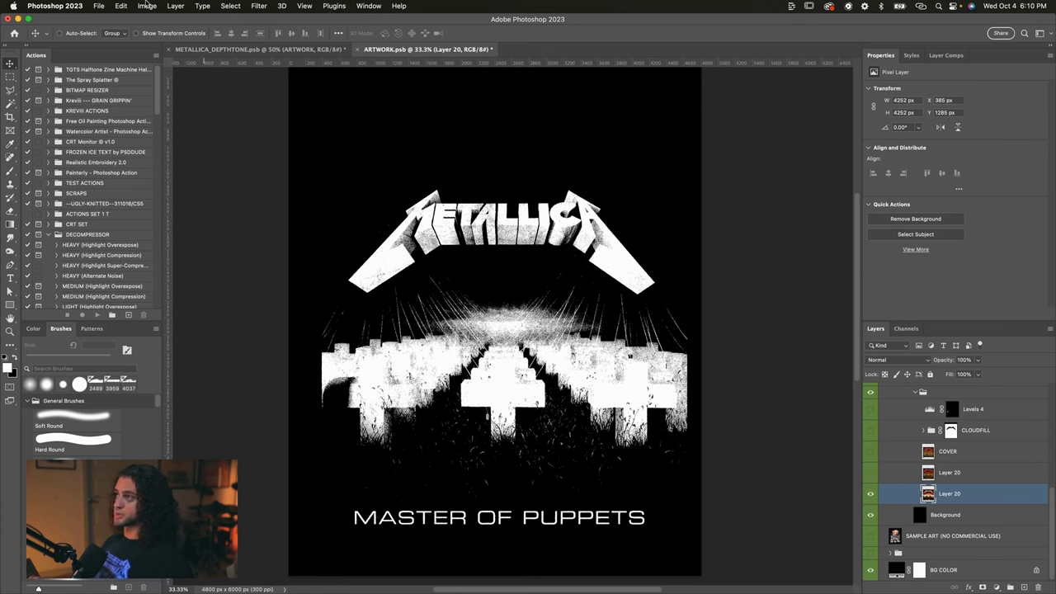
Step: Preview the Shadows/Highlights adjustment on the lowest Layer 20 and cancel it
{"action": "left_click", "coordinate": [147, 6]}
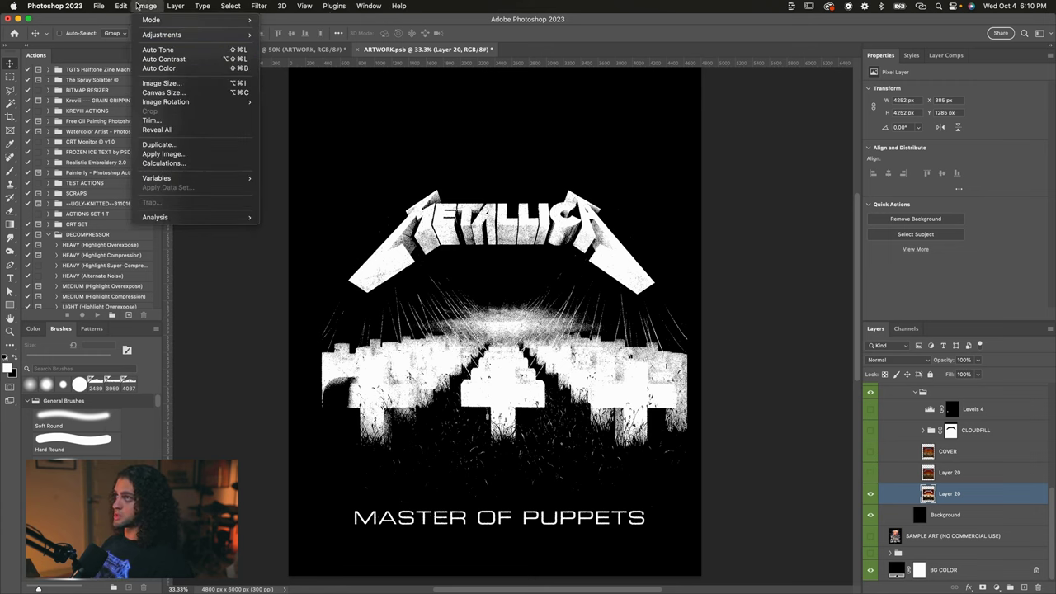
{"action": "mouse_move", "coordinate": [165, 35]}
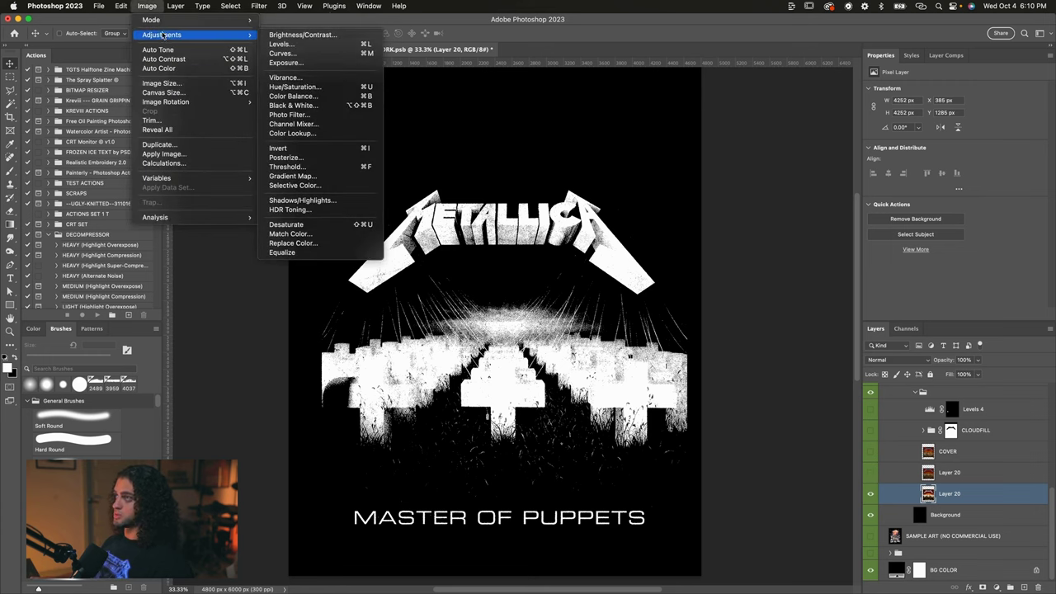
{"action": "left_click", "coordinate": [346, 202]}
{"action": "left_click_drag", "start_coordinate": [324, 133], "coordinate": [855, 135]}
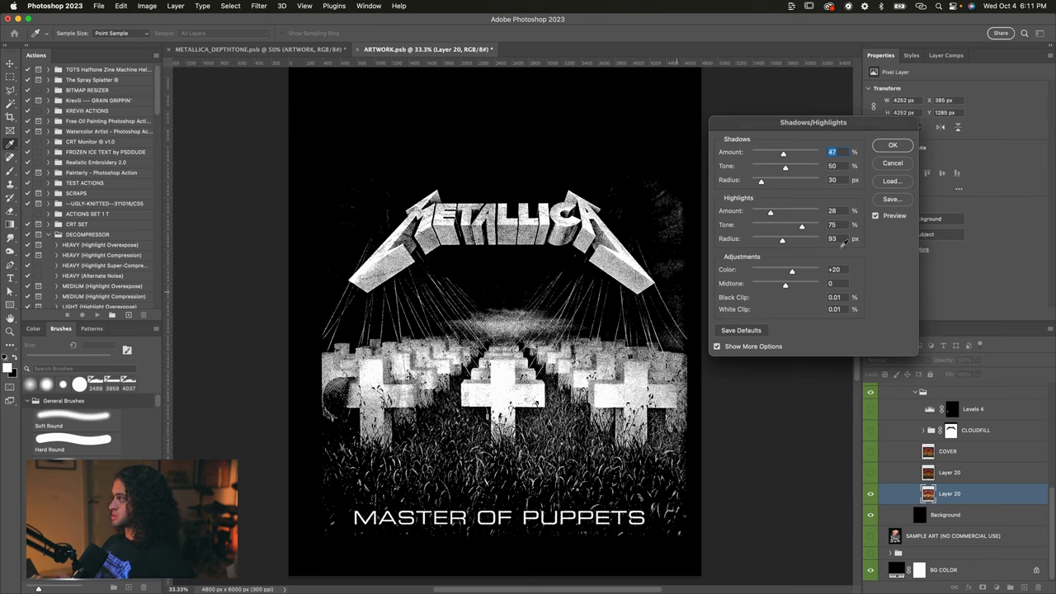
{"action": "left_click", "coordinate": [893, 162]}
Step: Show the upper Layer 20 to examine its threshold tones over the original album cover
{"action": "left_click", "coordinate": [941, 474]}
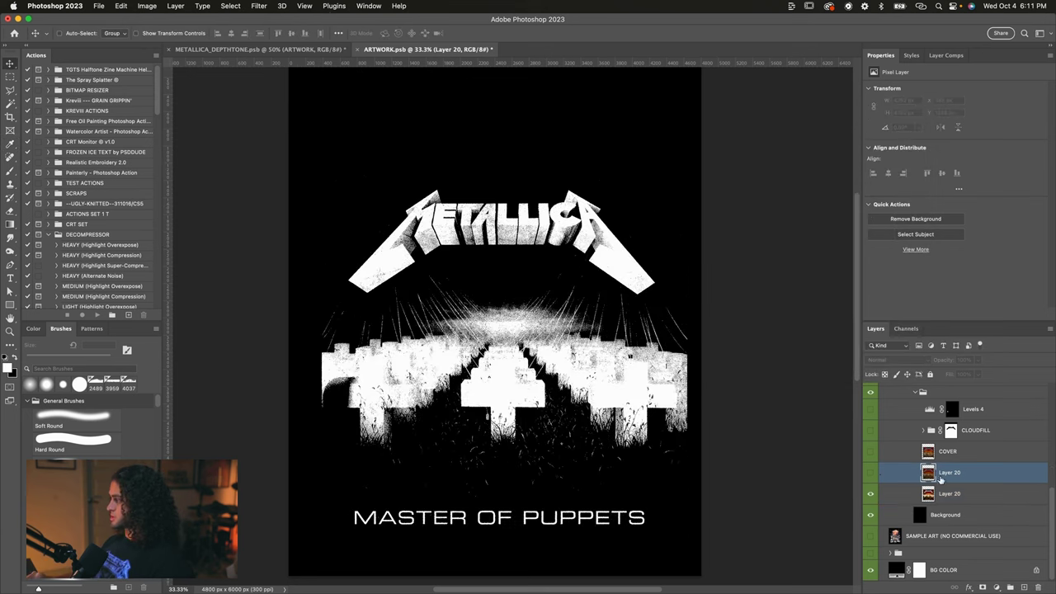
{"action": "left_click", "coordinate": [870, 473]}
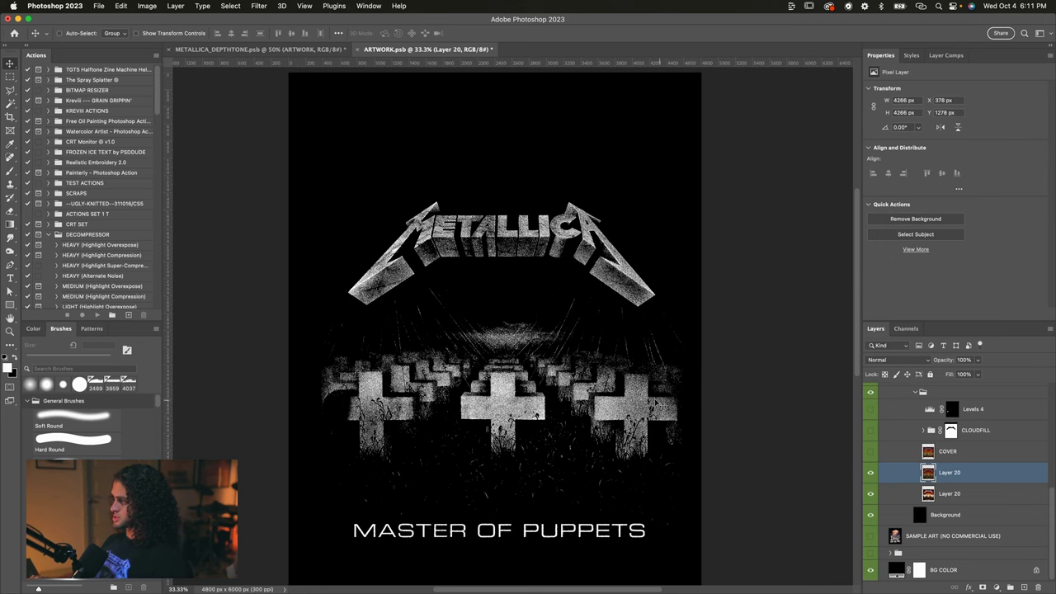
{"action": "key", "text": "super+plus"}
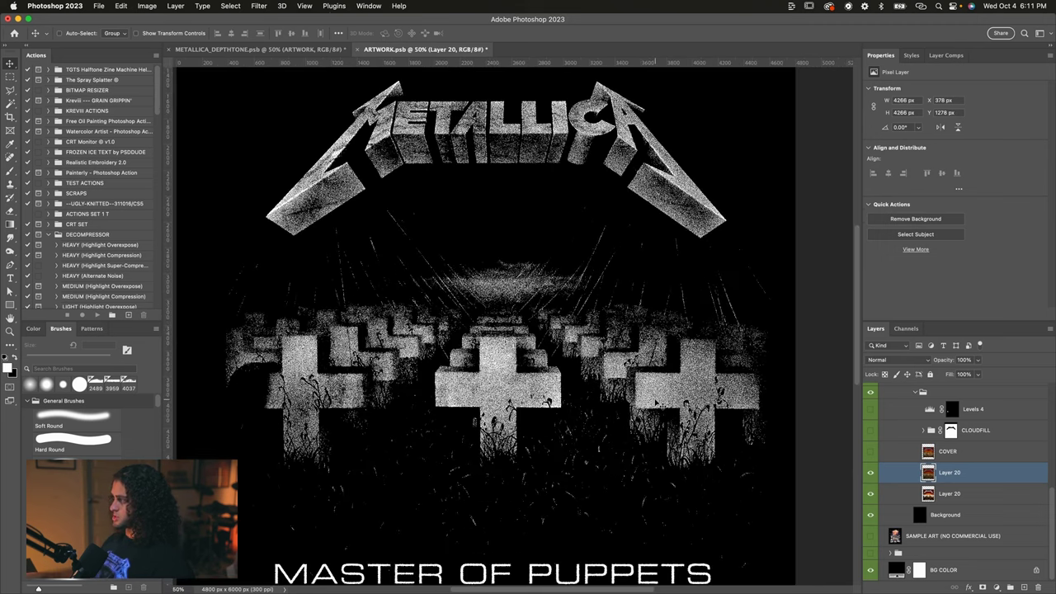
Step: Show the COVER layer, compare it with the original cover, and leave both Layer 20 versions hidden
{"action": "left_click", "coordinate": [871, 451]}
{"action": "key", "text": "super+minus"}
{"action": "key", "text": "super+plus"}
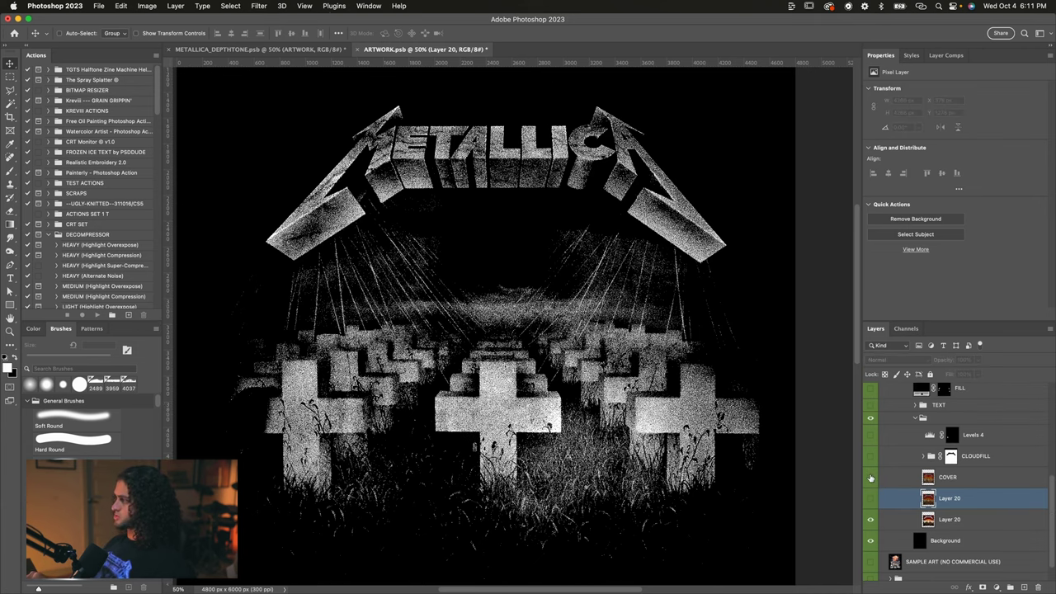
{"action": "left_click", "coordinate": [871, 477]}
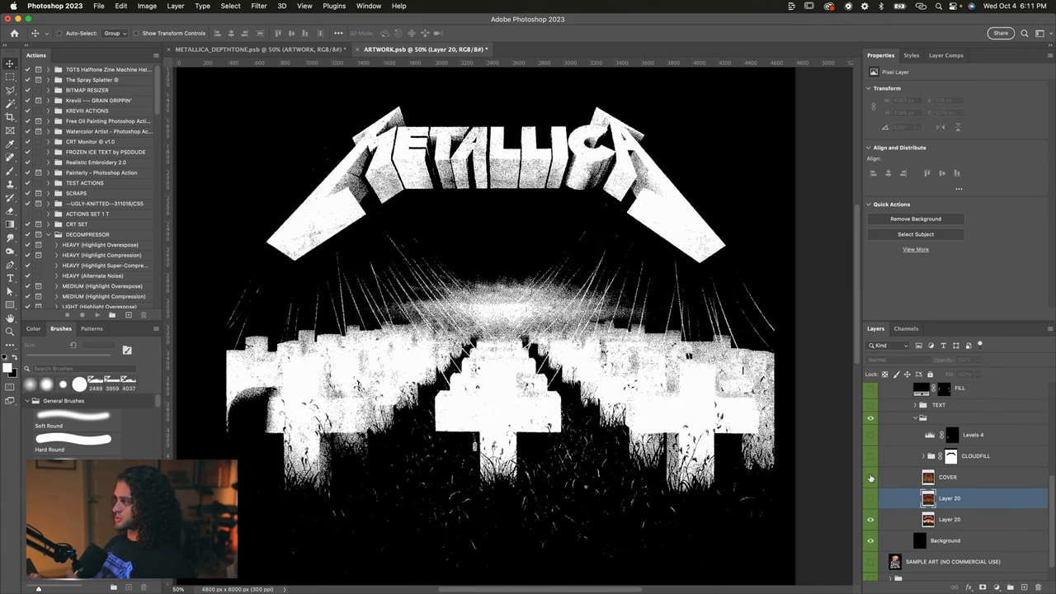
{"action": "left_click", "coordinate": [871, 478]}
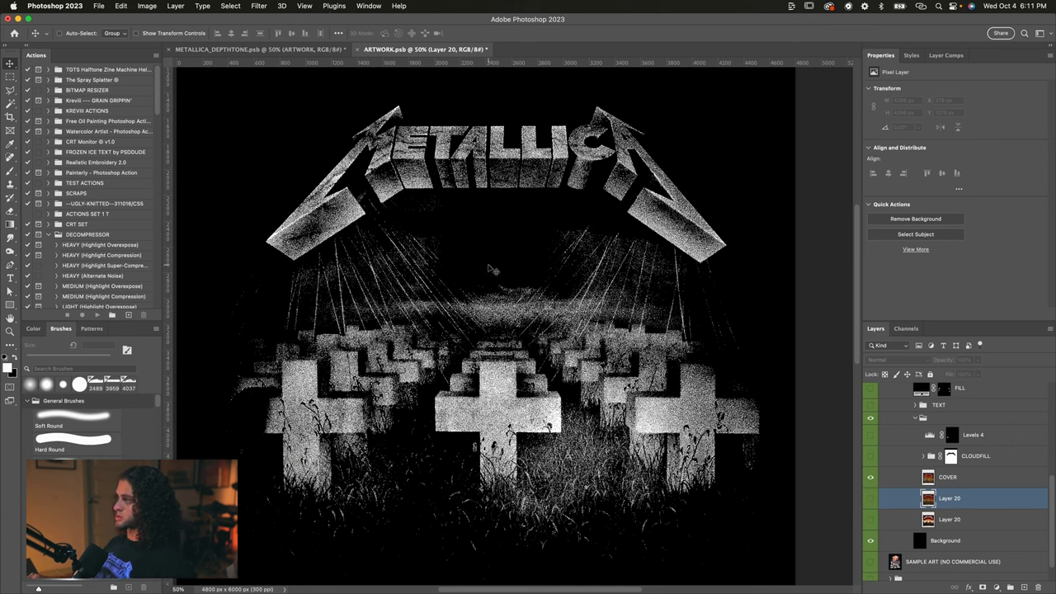
{"action": "scroll", "coordinate": [957, 483], "scroll_direction": "up", "scroll_amount": 2}
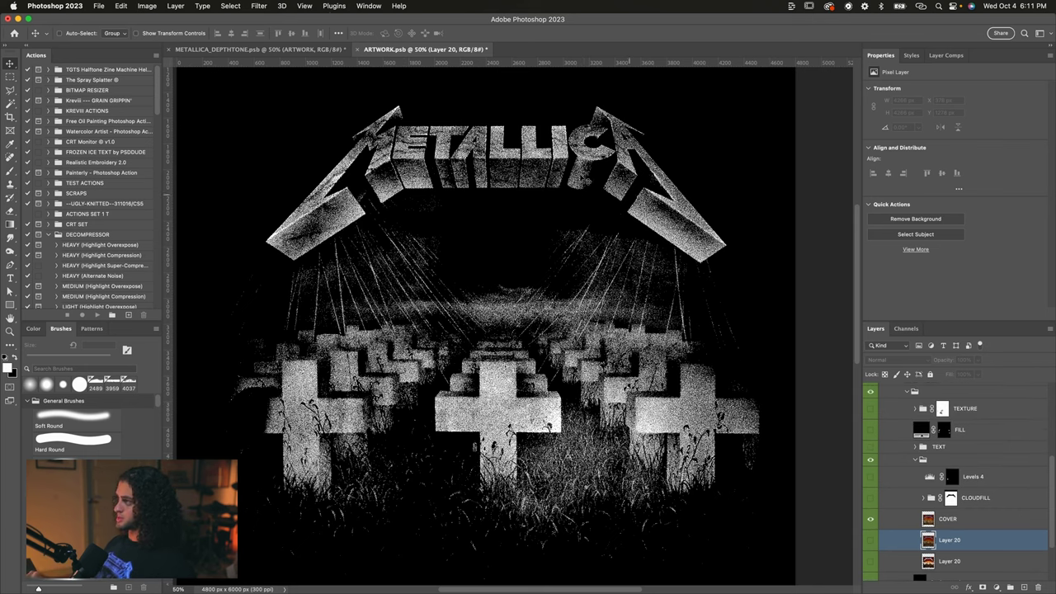
{"action": "key", "text": "super+minus"}
{"action": "key", "text": "super+equal"}
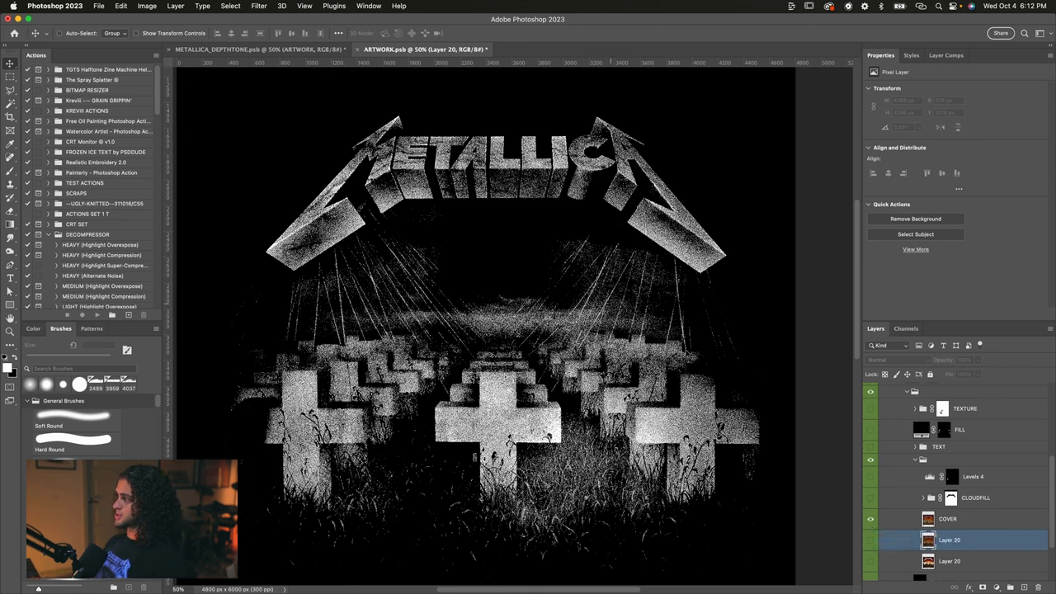
Step: Show the CLOUDFILL group and expand it to select the masked cloud image, Layer 505
{"action": "left_click", "coordinate": [870, 499]}
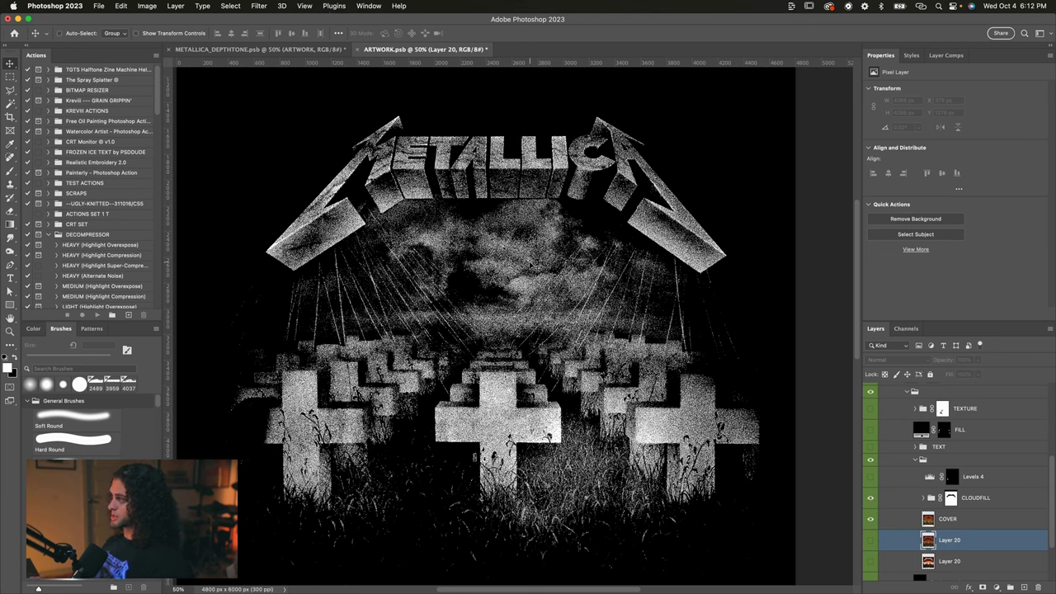
{"action": "left_click", "coordinate": [928, 499]}
{"action": "left_click", "coordinate": [925, 498]}
{"action": "left_click", "coordinate": [935, 518]}
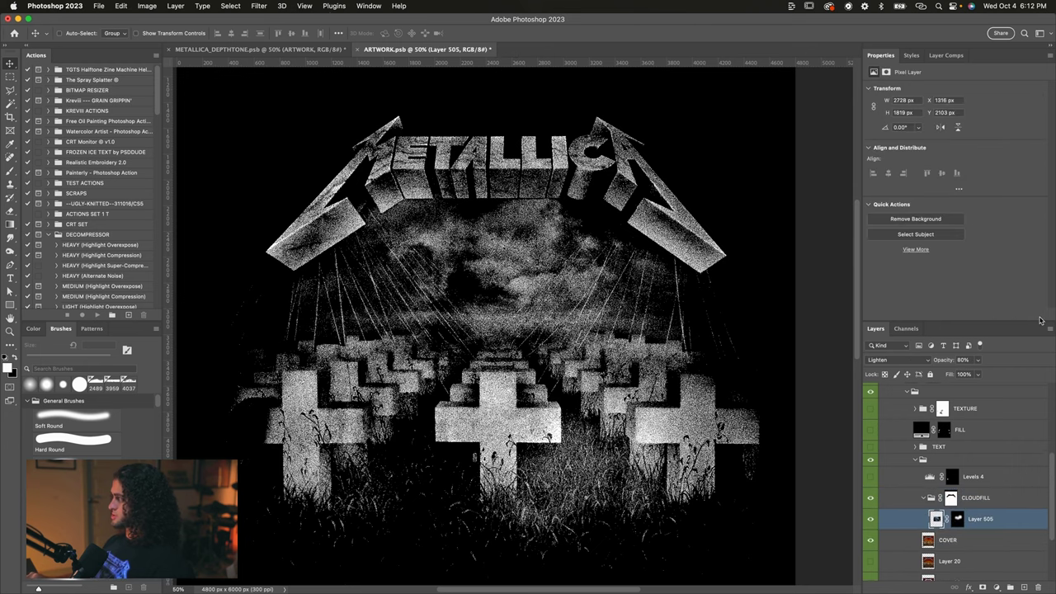
Step: Toggle the THRES adjustment to examine how the cloud fill blends into the sky without the threshold
{"action": "scroll", "coordinate": [959, 440], "scroll_direction": "up", "scroll_amount": 5}
{"action": "left_click", "coordinate": [871, 393]}
{"action": "scroll", "coordinate": [903, 480], "scroll_direction": "down", "scroll_amount": 6}
{"action": "left_click_drag", "start_coordinate": [597, 322], "coordinate": [588, 227]}
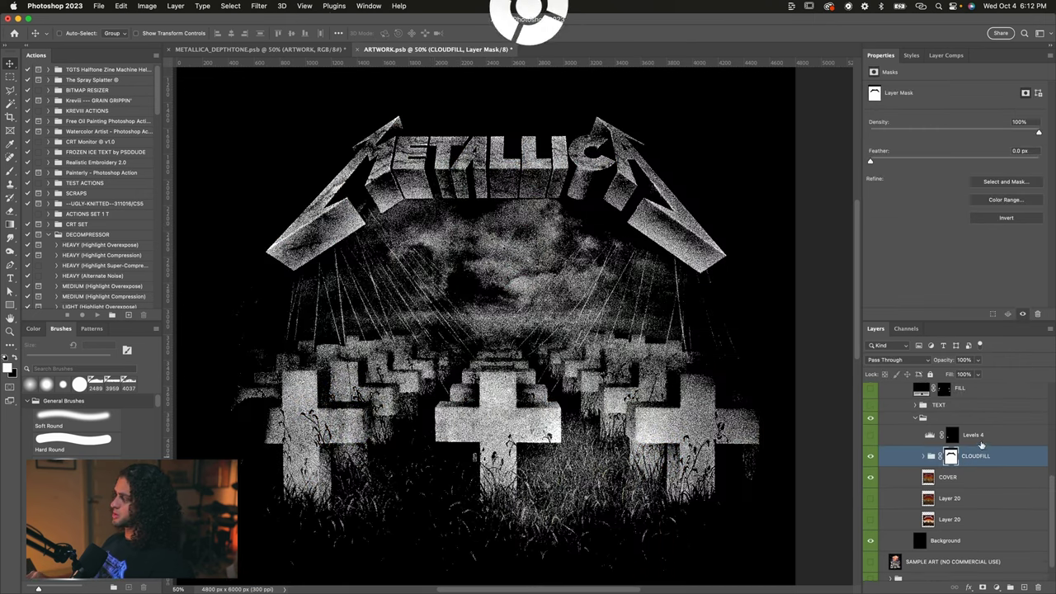
Step: Show the Levels 4 adjustment and the TEXT group with the MASTER OF PUPPETS title
{"action": "left_click", "coordinate": [972, 438]}
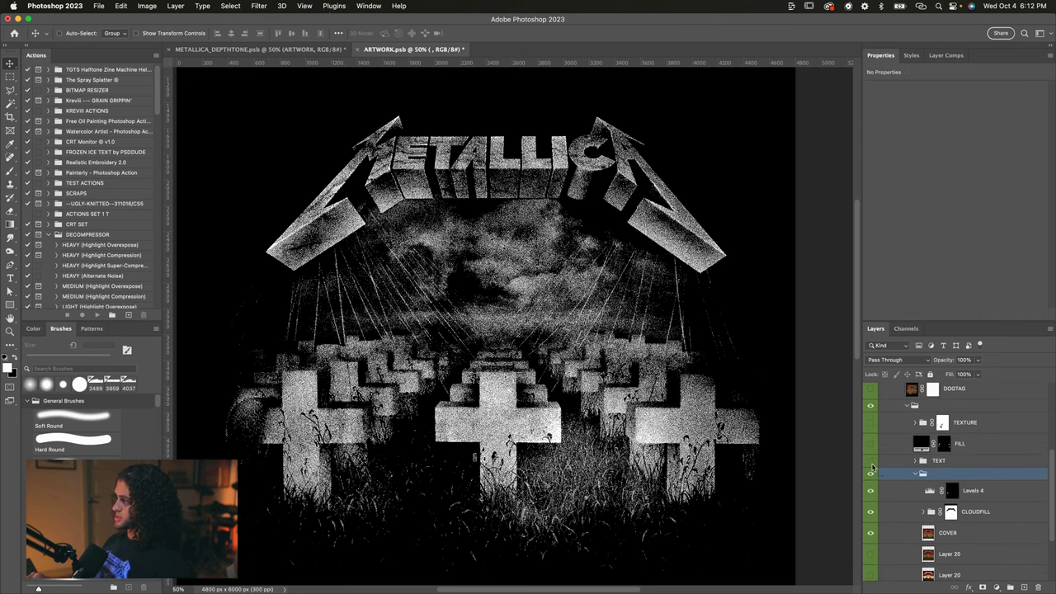
{"action": "left_click", "coordinate": [871, 462]}
{"action": "left_click", "coordinate": [931, 464]}
{"action": "scroll", "coordinate": [722, 431], "scroll_direction": "down", "scroll_amount": 2}
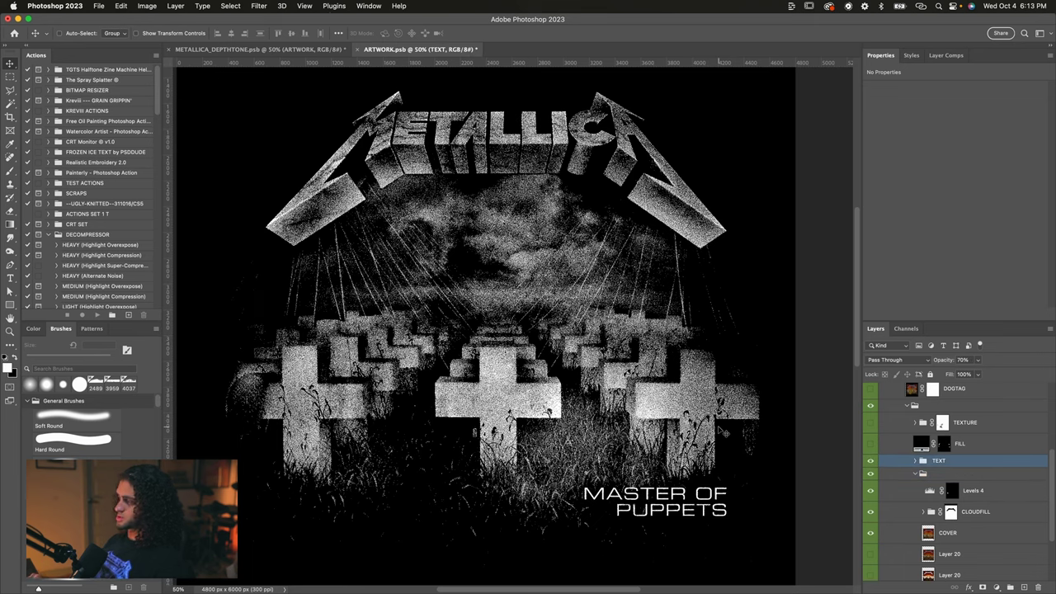
{"action": "key", "text": "super+minus"}
{"action": "key", "text": "super+equal"}
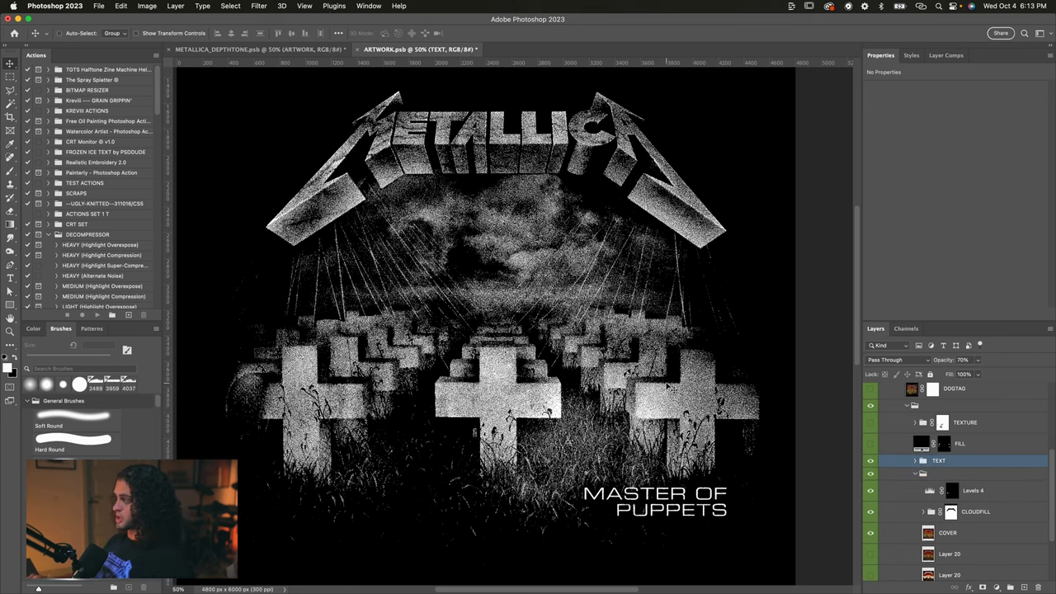
Step: Nudge the MASTER OF PUPPETS text group slightly to the right
{"action": "scroll", "coordinate": [528, 537], "scroll_direction": "down", "scroll_amount": 2}
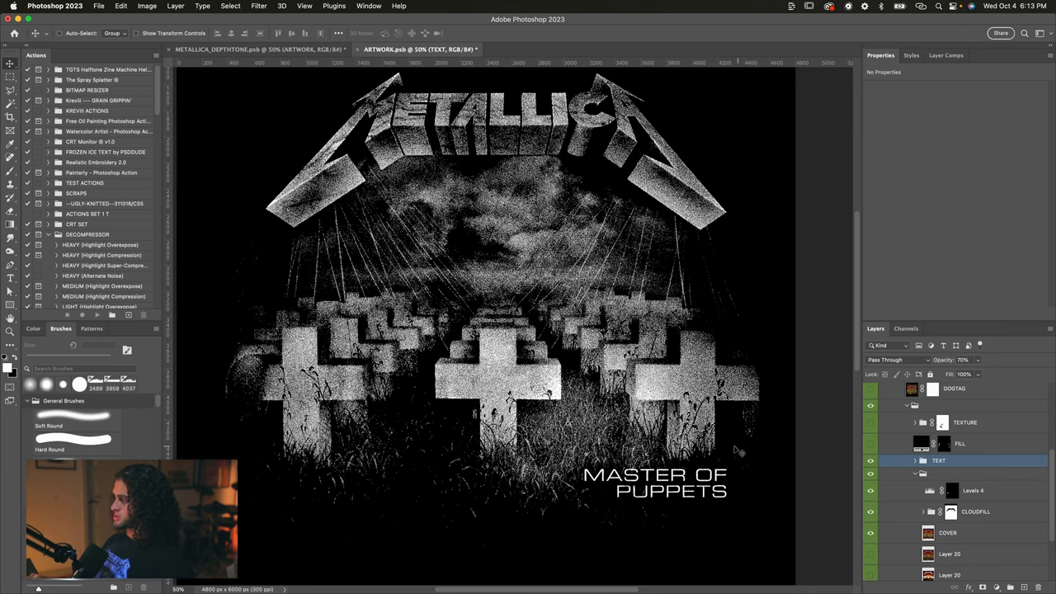
{"action": "key", "text": "shift+Right"}
{"action": "key", "text": "shift+Right"}
{"action": "key", "text": "shift+Right"}
{"action": "key", "text": "shift+Right"}
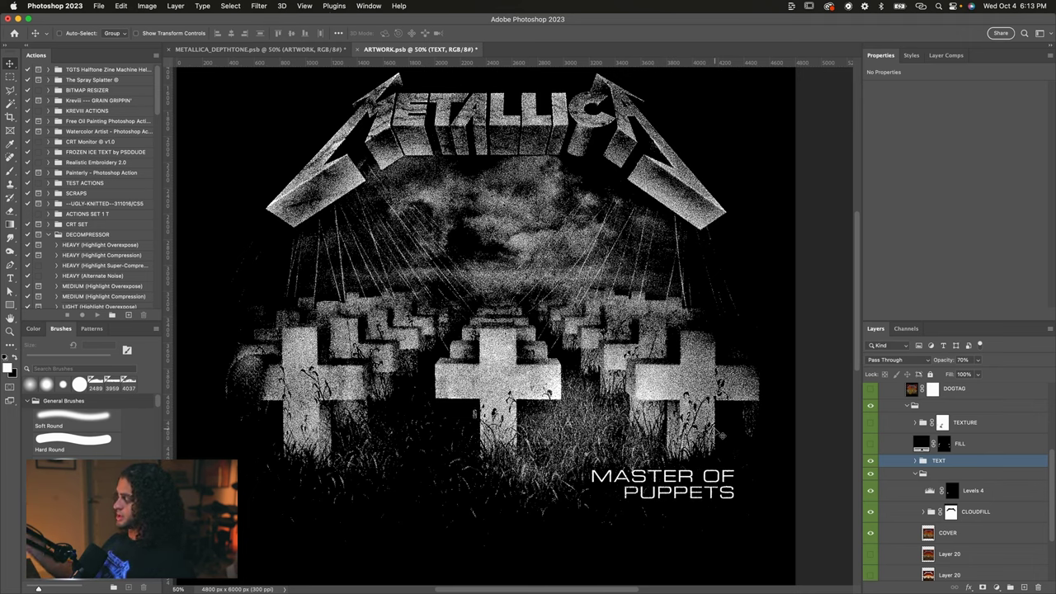
{"action": "key", "text": "super+minus"}
{"action": "key", "text": "super+equal"}
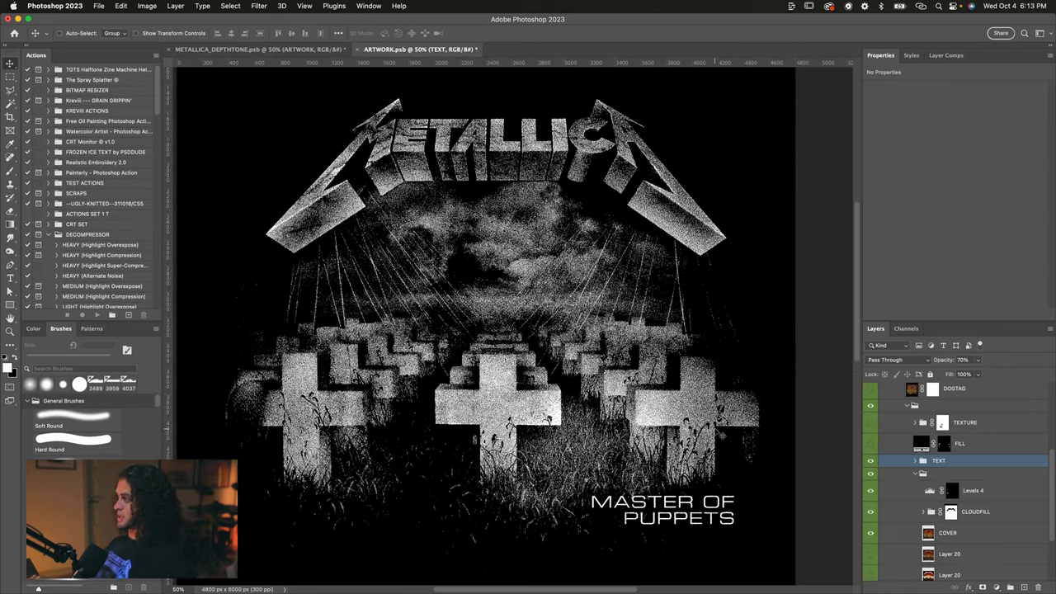
{"action": "key", "text": "super+minus"}
{"action": "key", "text": "super+equal"}
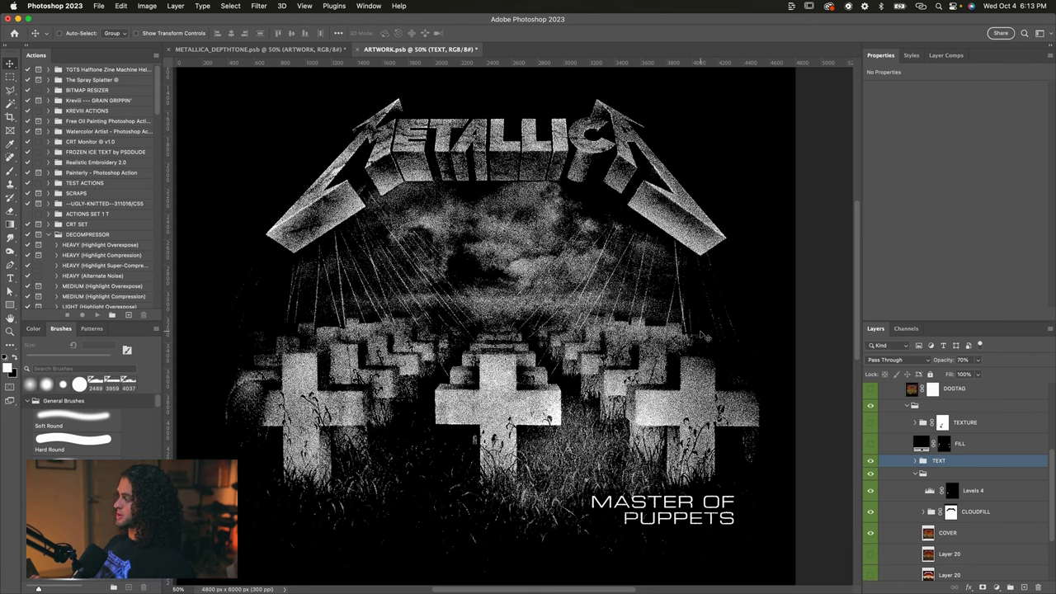
Step: Select the FILL layer's mask and toggle the layer to compare its effect, leaving it shown
{"action": "scroll", "coordinate": [909, 446], "scroll_direction": "up", "scroll_amount": 2}
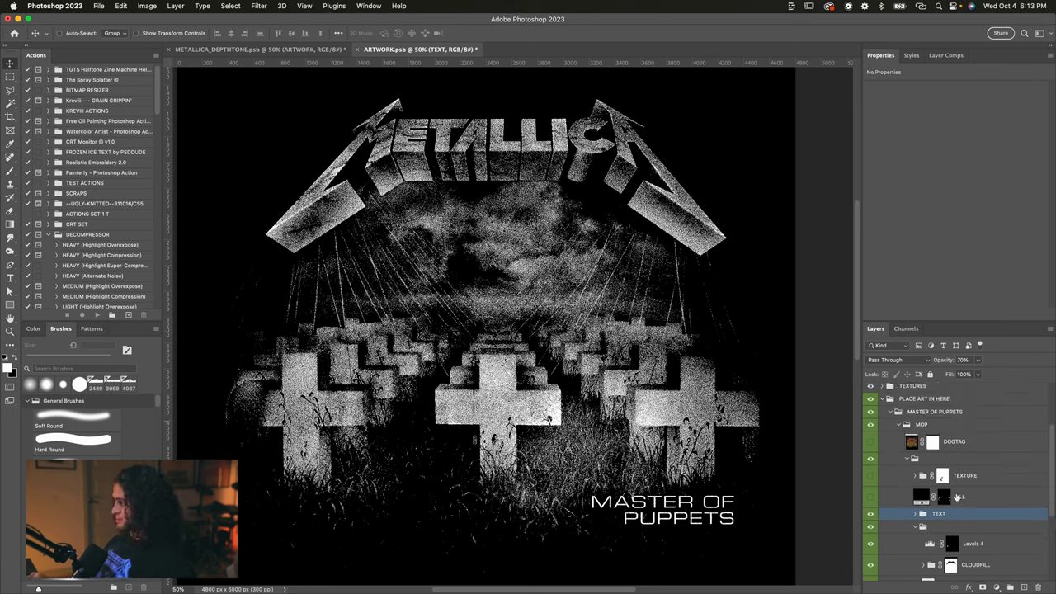
{"action": "left_click", "coordinate": [953, 496]}
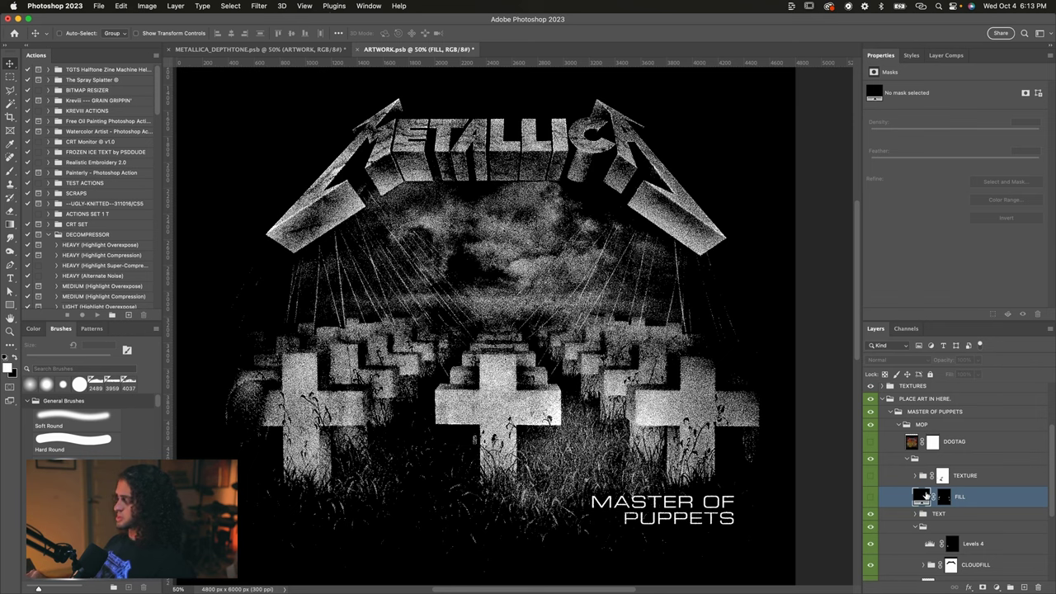
{"action": "left_click", "coordinate": [945, 499]}
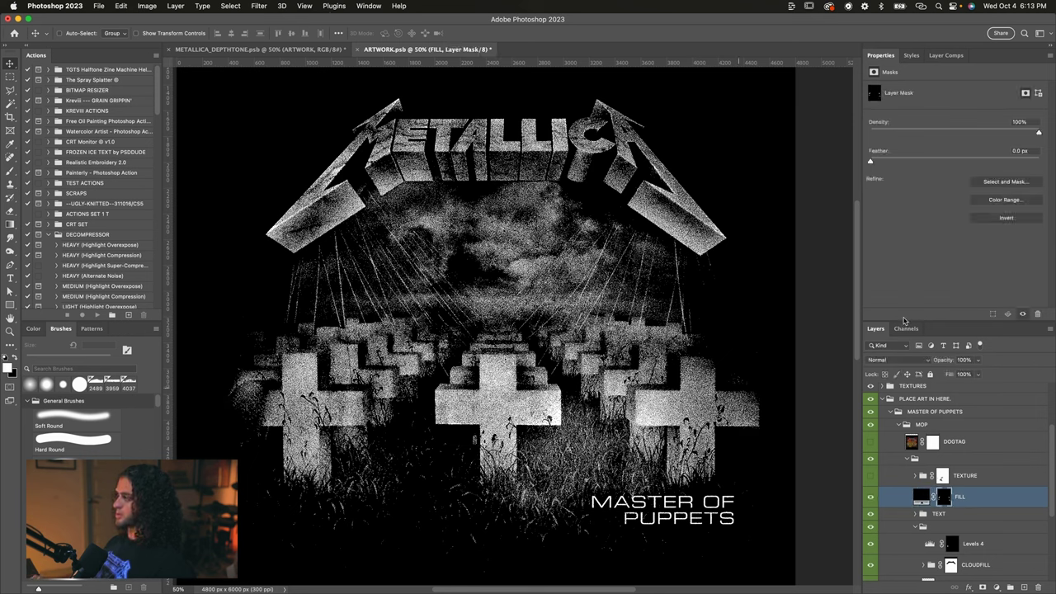
{"action": "left_click", "coordinate": [870, 497]}
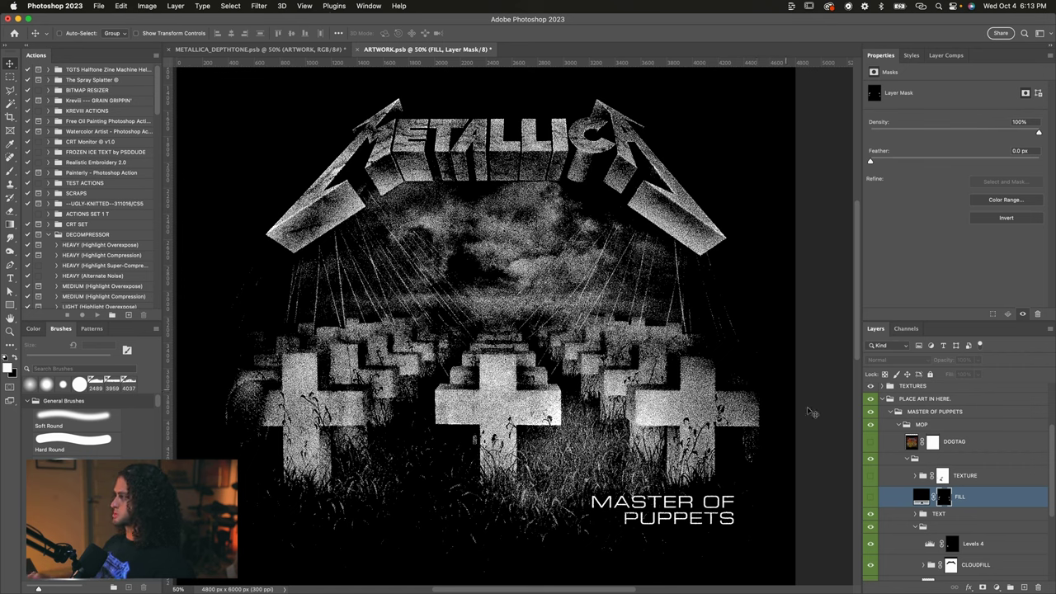
{"action": "left_click", "coordinate": [871, 498]}
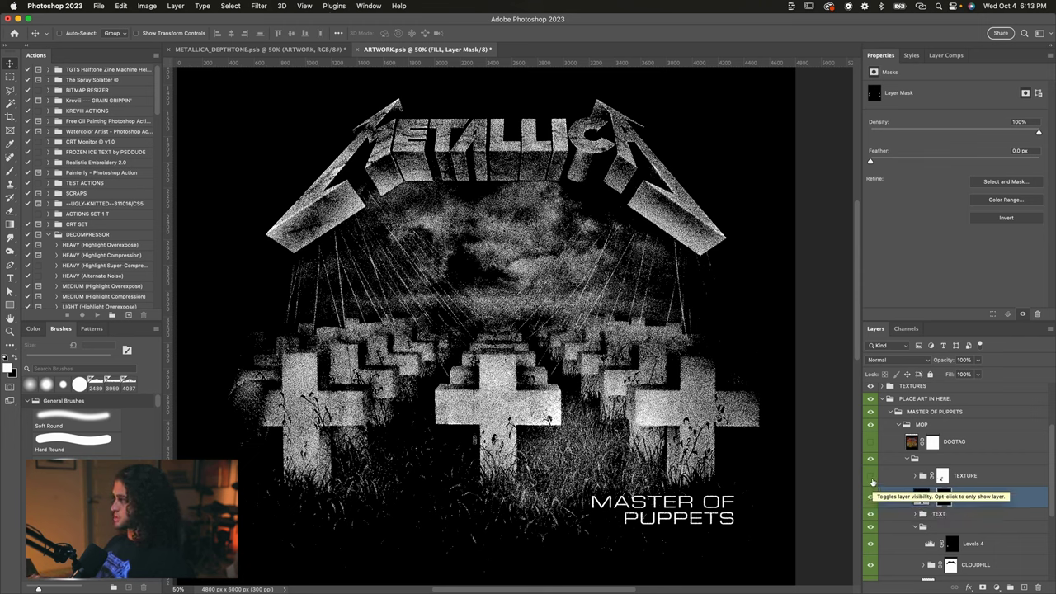
Step: Show the TEXTURE group and expand it to select the Worn_Plastisol_3 texture
{"action": "left_click", "coordinate": [871, 476]}
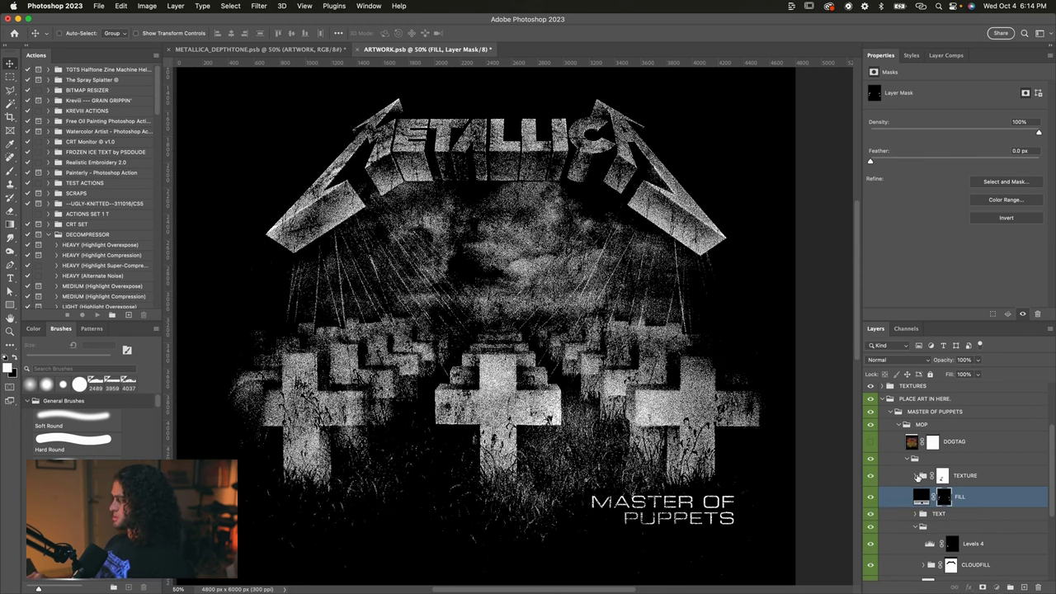
{"action": "left_click", "coordinate": [916, 477]}
{"action": "left_click", "coordinate": [947, 480]}
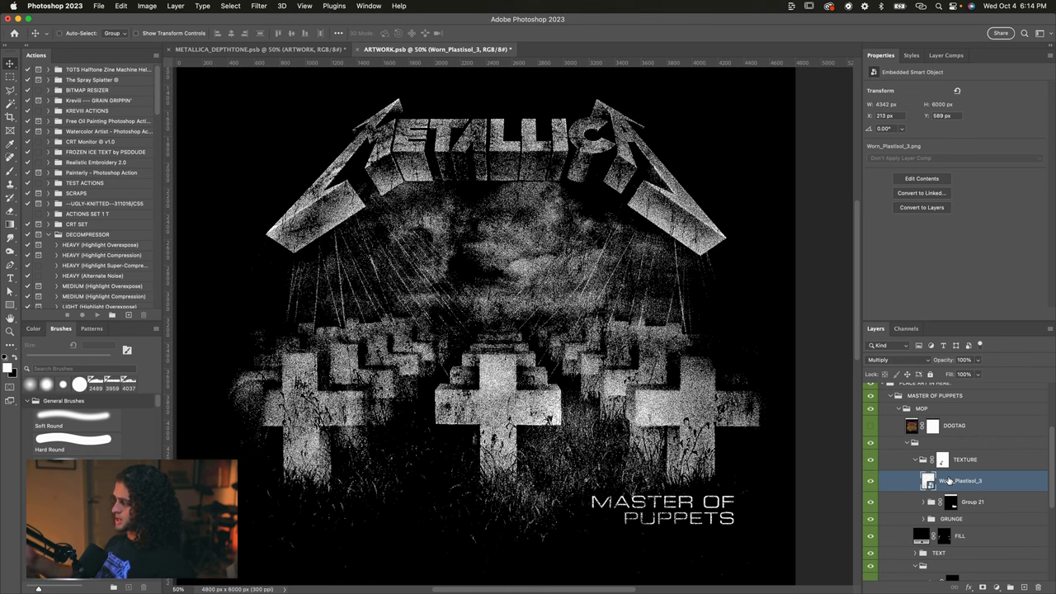
Step: Expand GRUNGE and Group 21 to inspect the 05 Vintage Soft Grunge texture in each group
{"action": "scroll", "coordinate": [941, 480], "scroll_direction": "down", "scroll_amount": 2}
{"action": "left_click", "coordinate": [924, 478]}
{"action": "scroll", "coordinate": [925, 479], "scroll_direction": "down", "scroll_amount": 1}
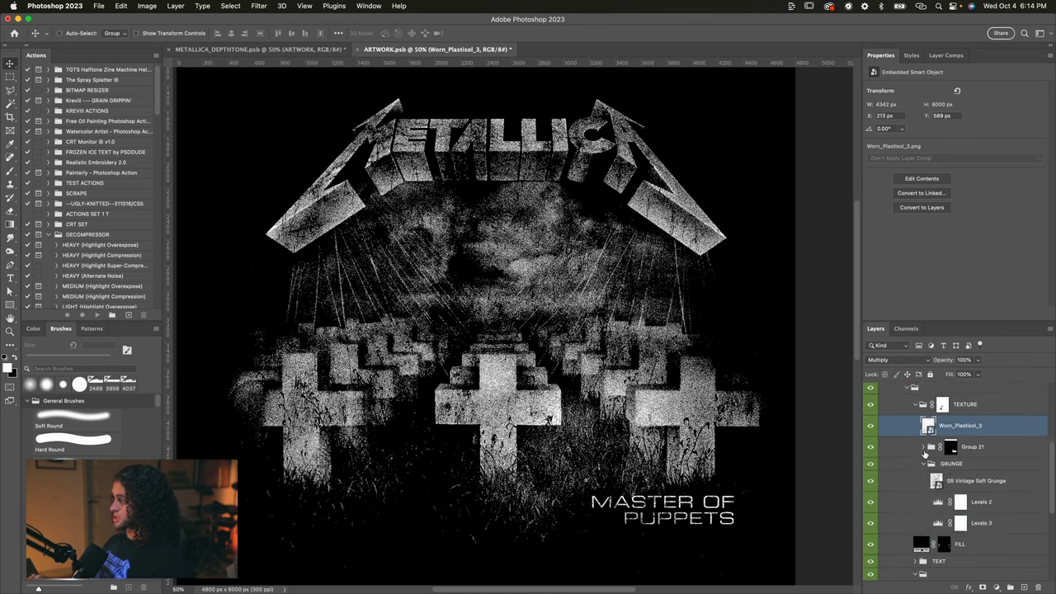
{"action": "left_click", "coordinate": [924, 448]}
{"action": "scroll", "coordinate": [926, 450], "scroll_direction": "down", "scroll_amount": 3}
{"action": "left_click", "coordinate": [962, 453]}
{"action": "scroll", "coordinate": [962, 454], "scroll_direction": "up", "scroll_amount": 2}
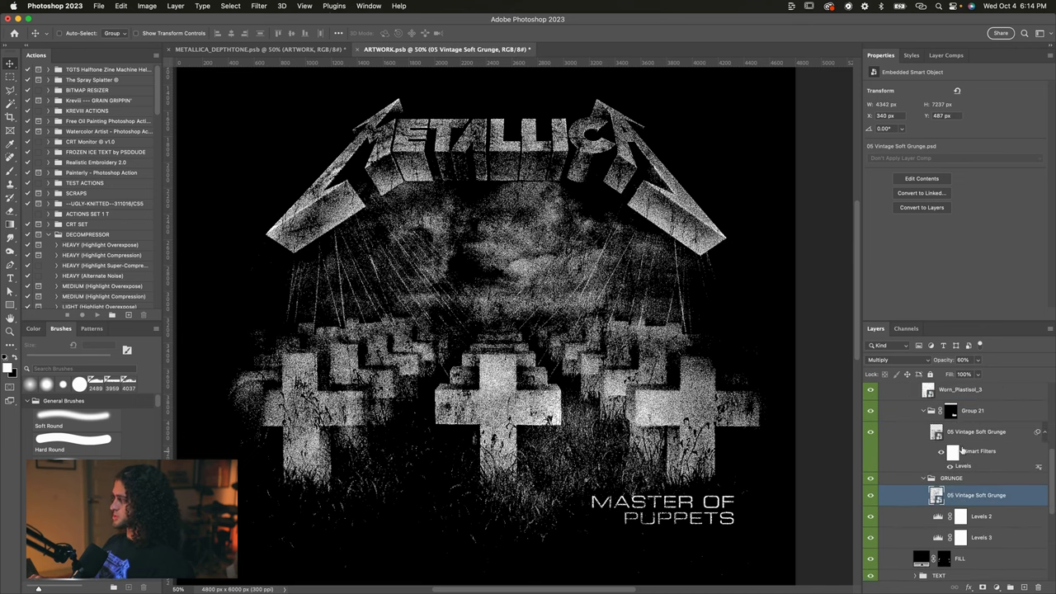
{"action": "left_click", "coordinate": [966, 436]}
{"action": "scroll", "coordinate": [957, 442], "scroll_direction": "up", "scroll_amount": 3}
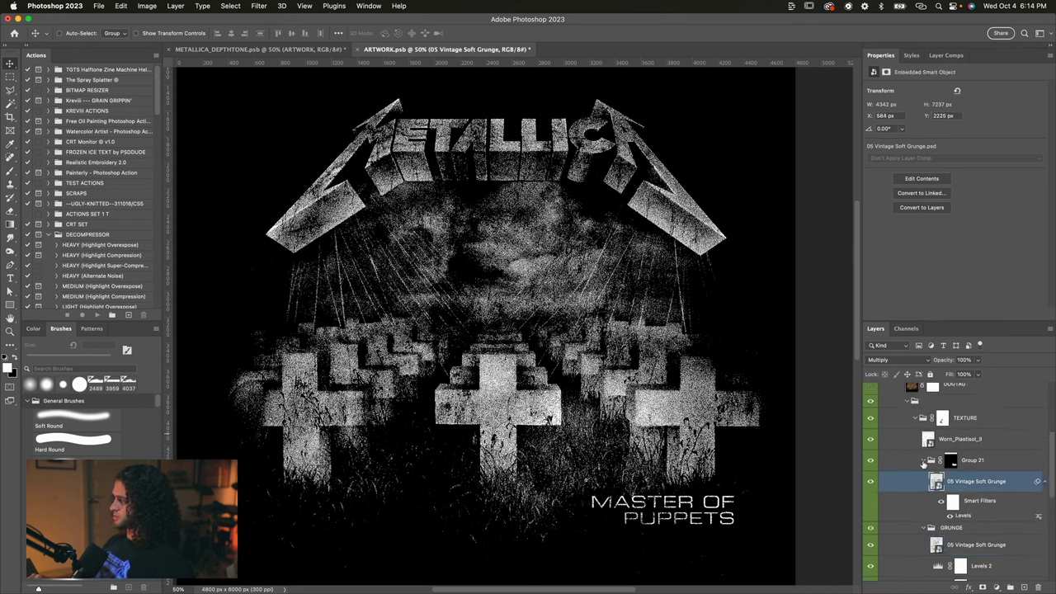
Step: Collapse Group 21, select the Levels 2 adjustment in GRUNGE, and collapse the TEXTURE and MASTER OF PUPPETS groups
{"action": "left_click", "coordinate": [925, 462]}
{"action": "left_click", "coordinate": [982, 515]}
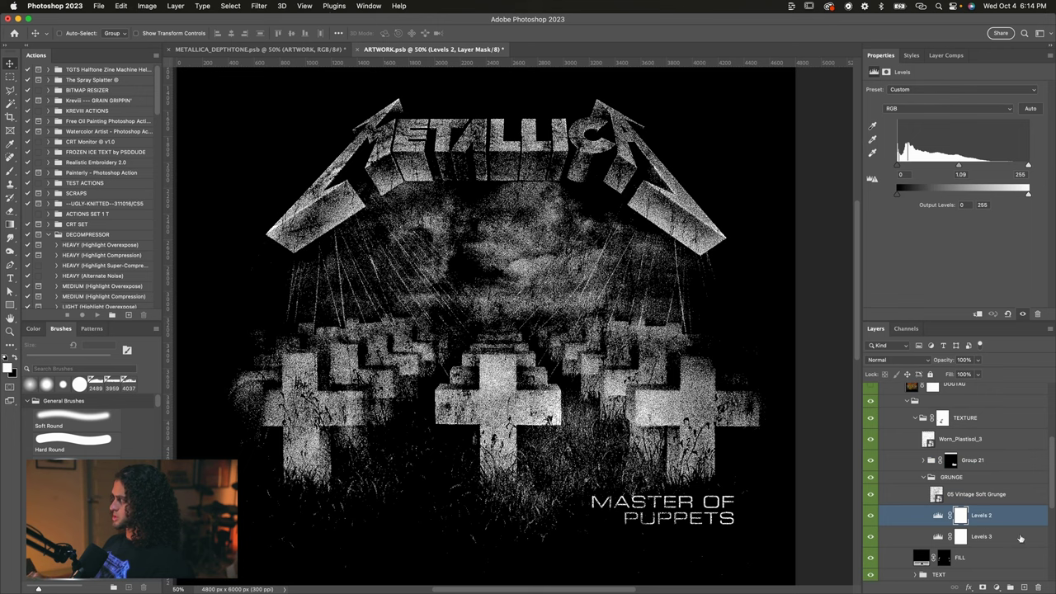
{"action": "scroll", "coordinate": [928, 437], "scroll_direction": "up", "scroll_amount": 2}
{"action": "left_click", "coordinate": [916, 469]}
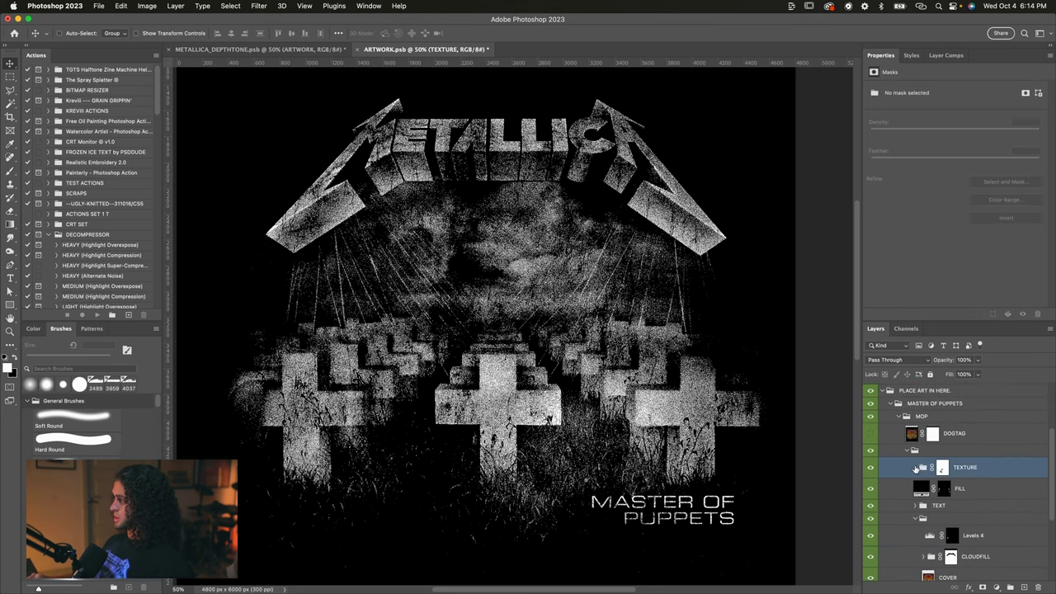
{"action": "scroll", "coordinate": [917, 470], "scroll_direction": "up", "scroll_amount": 2}
{"action": "left_click", "coordinate": [922, 504]}
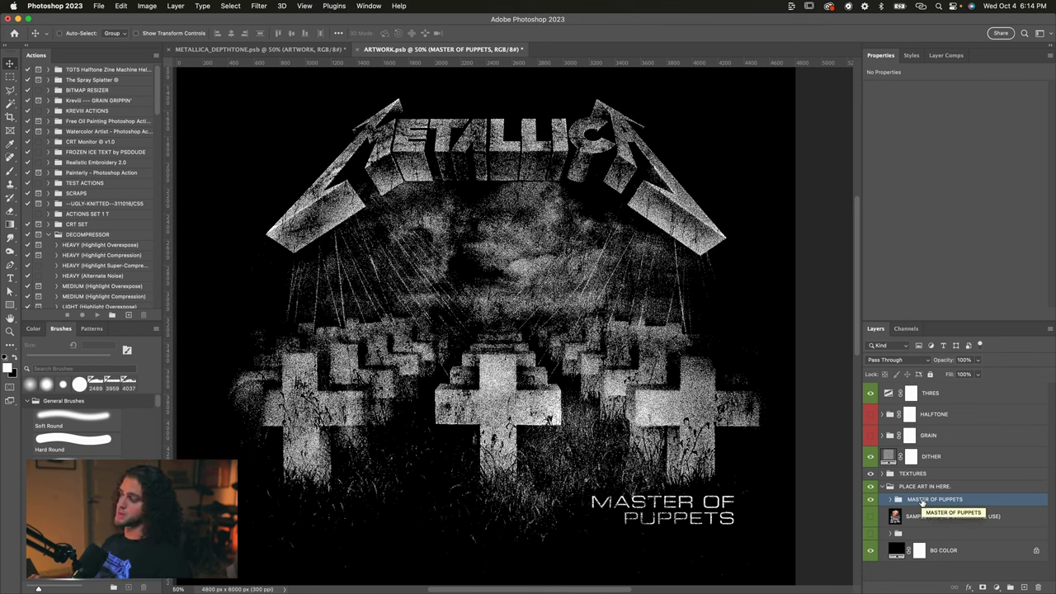
Step: Select the DITHER pattern layer and examine its dots close up at 200% on the centre cross
{"action": "left_click", "coordinate": [931, 458]}
{"action": "key", "text": "super+minus"}
{"action": "key", "text": "super+plus"}
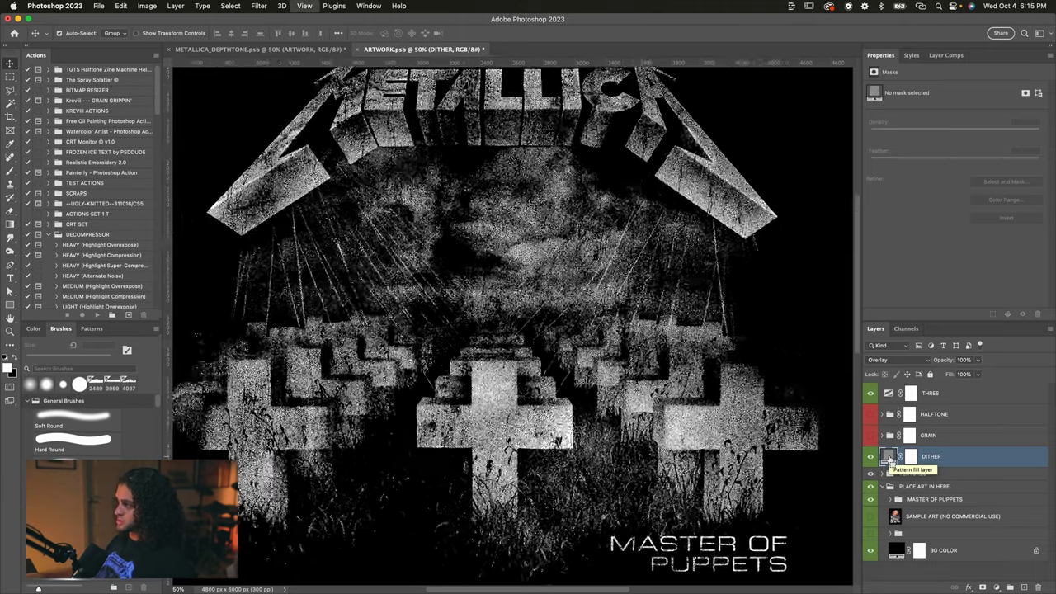
{"action": "key", "text": "super+equal"}
{"action": "key", "text": "super+equal"}
{"action": "scroll", "coordinate": [681, 350], "scroll_direction": "down", "scroll_amount": 1}
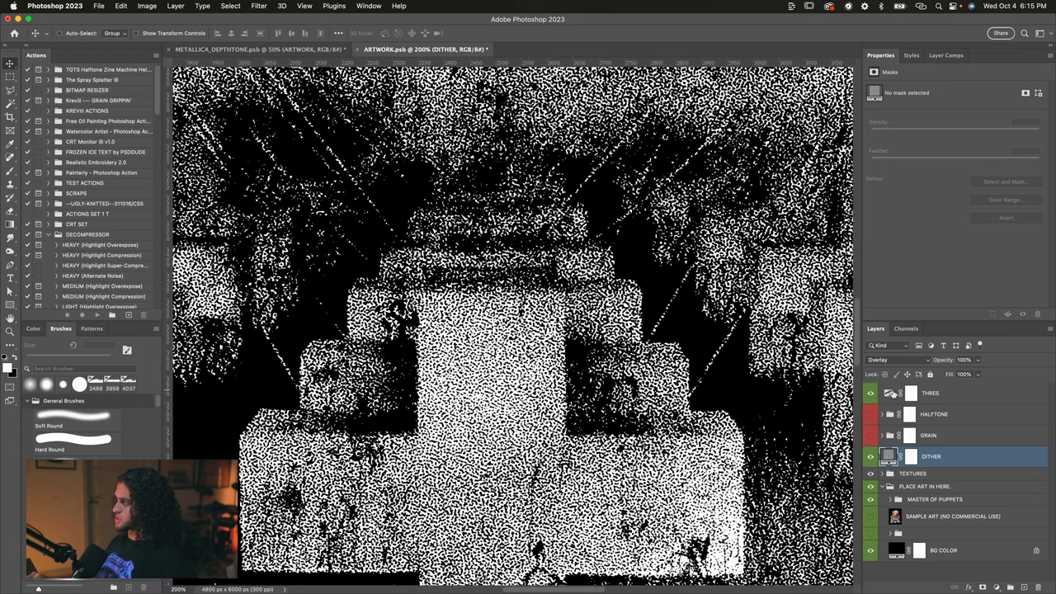
Step: Hide the THRES layer and toggle DITHER to compare its pattern over the colour artwork, leaving both layers shown
{"action": "left_click", "coordinate": [871, 394]}
{"action": "scroll", "coordinate": [656, 328], "scroll_direction": "up", "scroll_amount": 1}
{"action": "scroll", "coordinate": [653, 329], "scroll_direction": "up", "scroll_amount": 4}
{"action": "key", "text": "super+equal"}
{"action": "key", "text": "super+minus"}
{"action": "scroll", "coordinate": [656, 330], "scroll_direction": "down", "scroll_amount": 7}
{"action": "left_click", "coordinate": [871, 456]}
{"action": "left_click", "coordinate": [870, 457]}
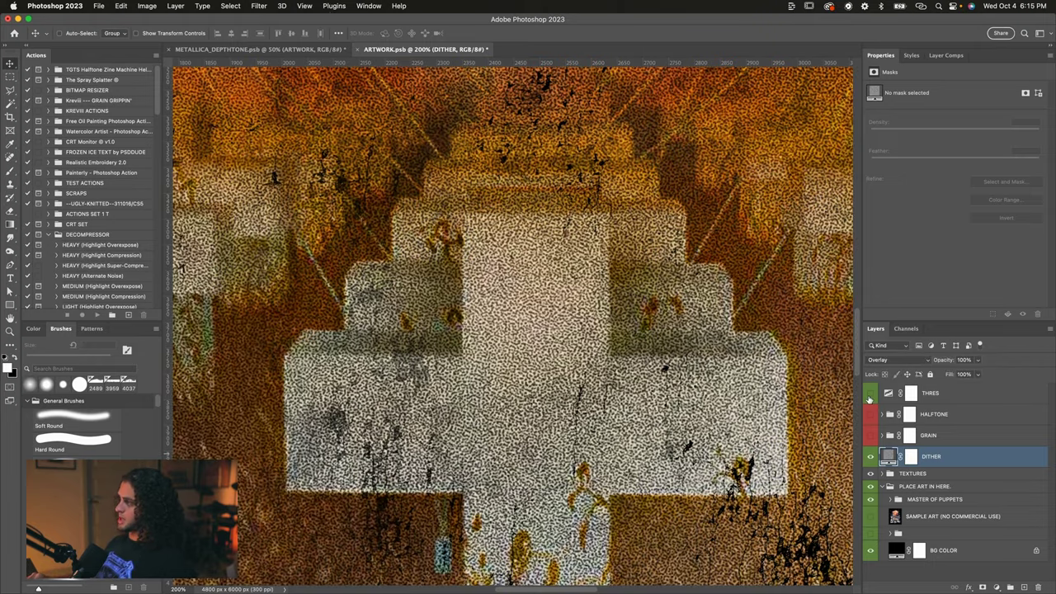
{"action": "left_click", "coordinate": [870, 395]}
{"action": "key", "text": "super+minus"}
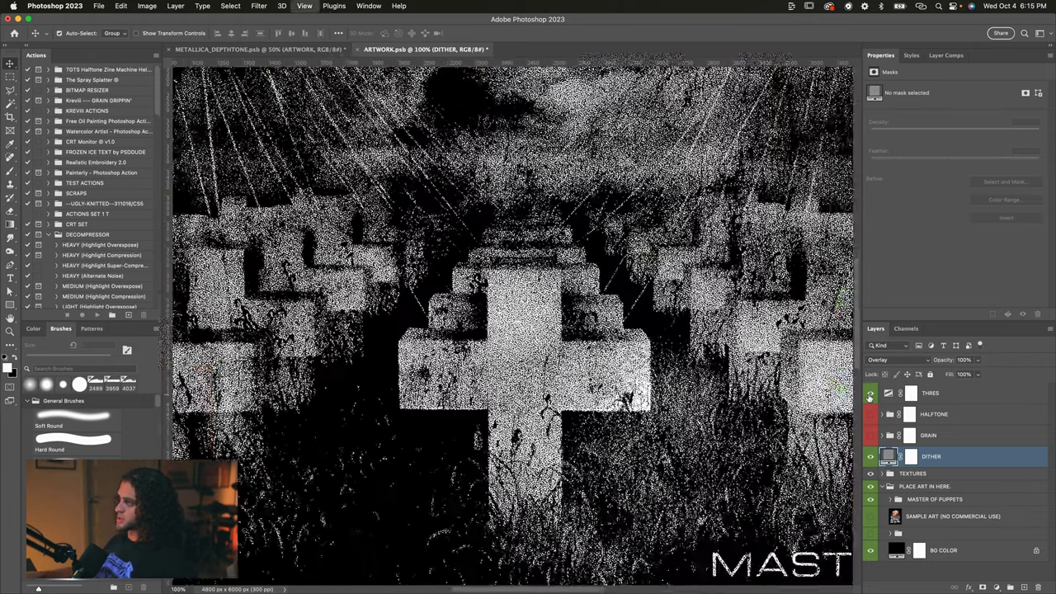
Step: Hide DITHER and preview the GRAIN group, replacing it with the HALFTONE group to examine the whole design
{"action": "scroll", "coordinate": [660, 334], "scroll_direction": "up", "scroll_amount": 4}
{"action": "scroll", "coordinate": [558, 323], "scroll_direction": "up", "scroll_amount": 2}
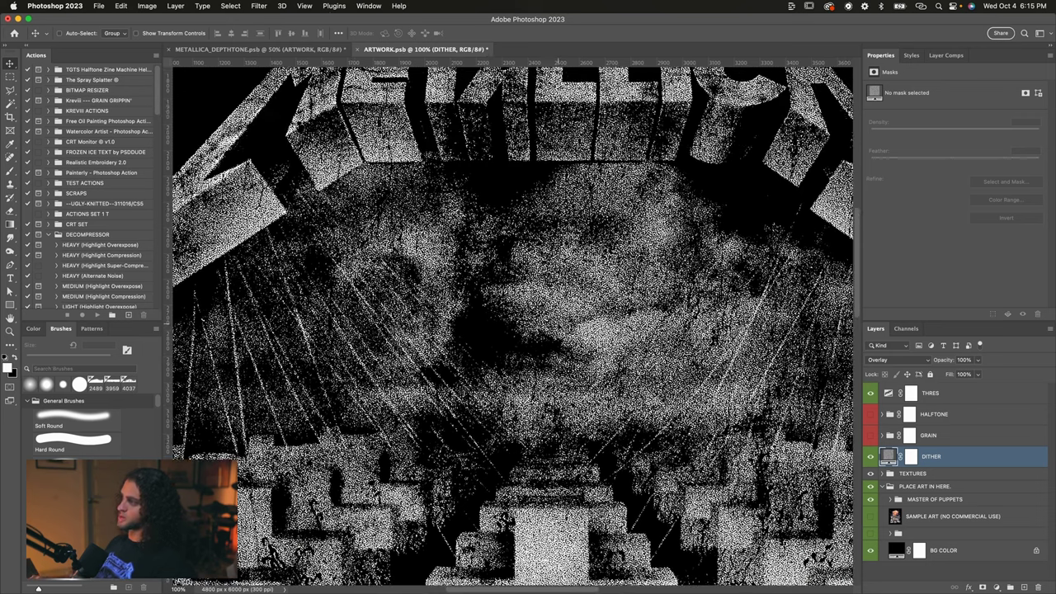
{"action": "left_click", "coordinate": [871, 456]}
{"action": "left_click", "coordinate": [871, 436]}
{"action": "left_click", "coordinate": [871, 436]}
{"action": "left_click", "coordinate": [871, 414]}
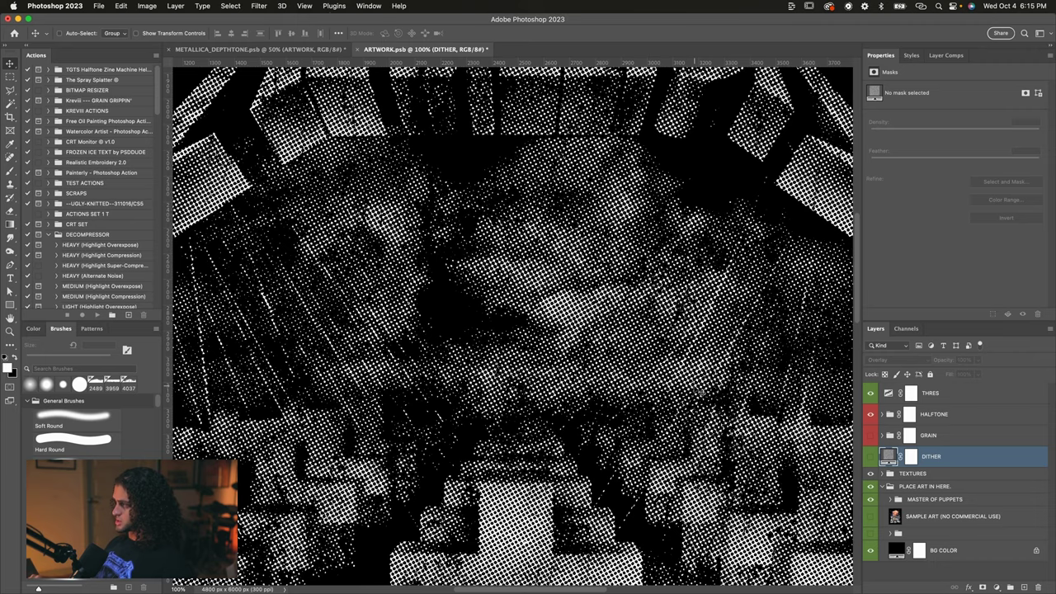
{"action": "scroll", "coordinate": [741, 336], "scroll_direction": "down", "scroll_amount": 2}
{"action": "scroll", "coordinate": [741, 337], "scroll_direction": "down", "scroll_amount": 1}
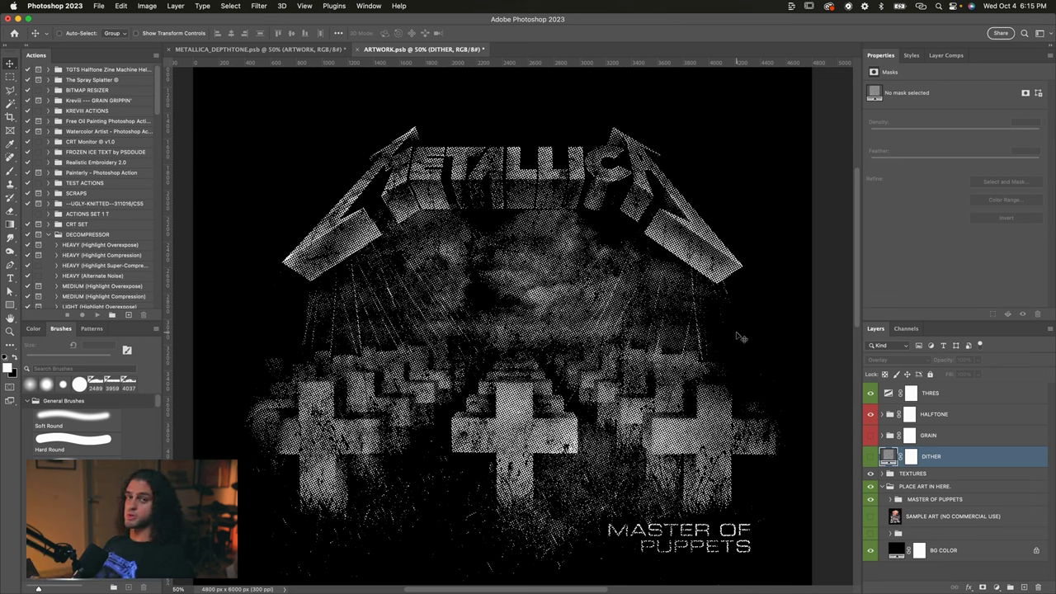
Step: Hide the HALFTONE group and show the DITHER layer again
{"action": "key", "text": "super+Tab"}
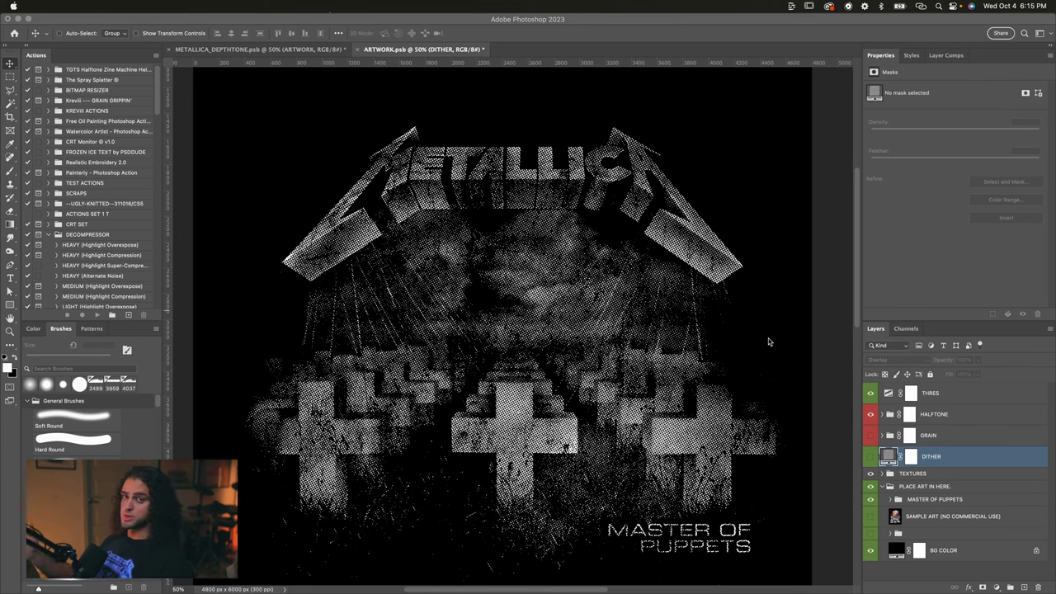
{"action": "left_click", "coordinate": [881, 418]}
{"action": "left_click", "coordinate": [870, 415]}
{"action": "left_click", "coordinate": [870, 456]}
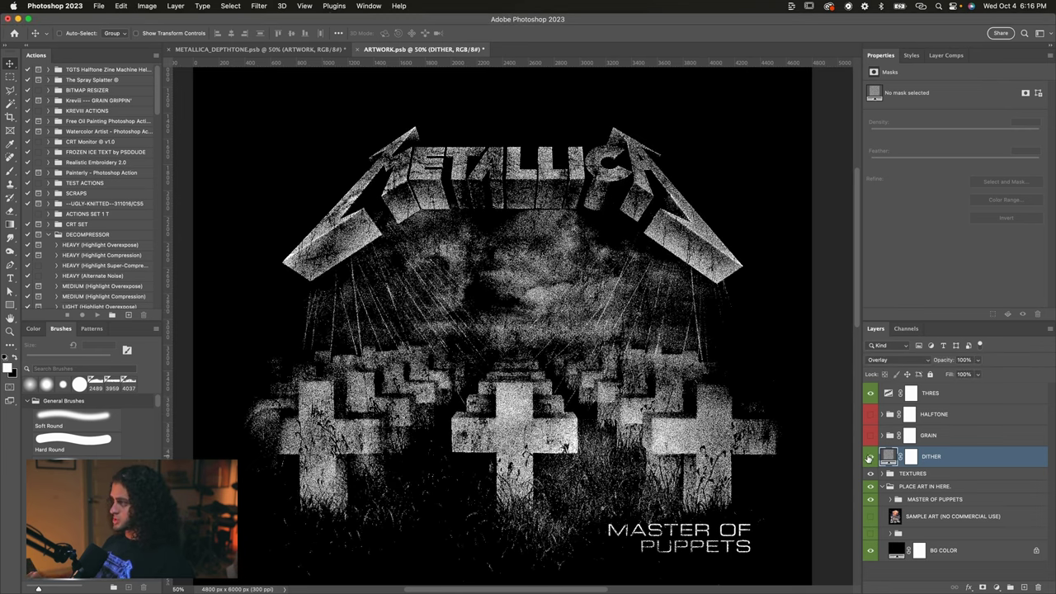
Step: Hide THRES and DITHER, then show and expand the GRAIN group to select its GRAIN pattern layer
{"action": "left_click", "coordinate": [300, 48]}
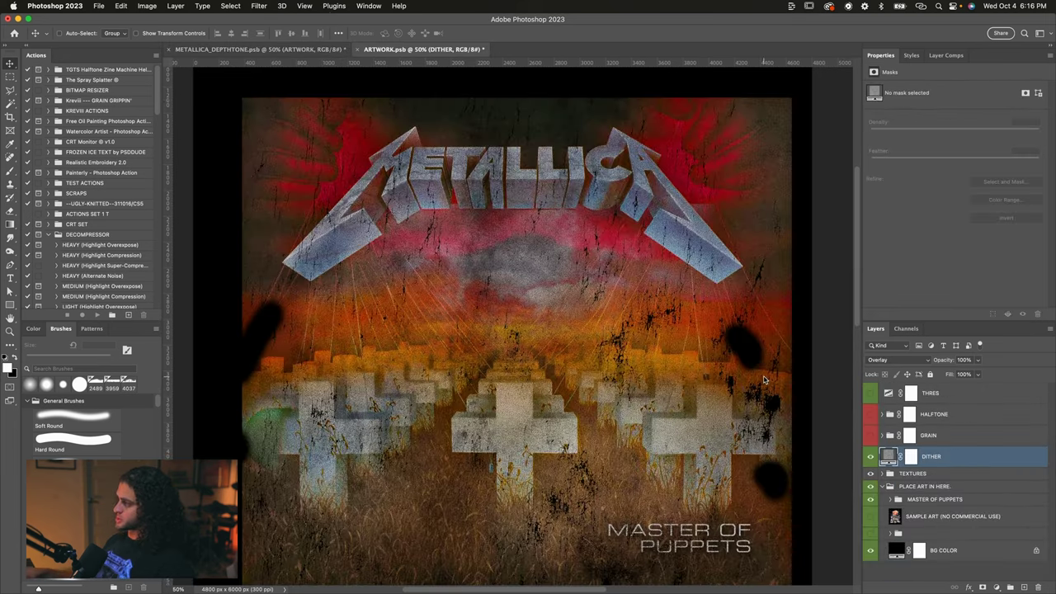
{"action": "key", "text": "super+equal"}
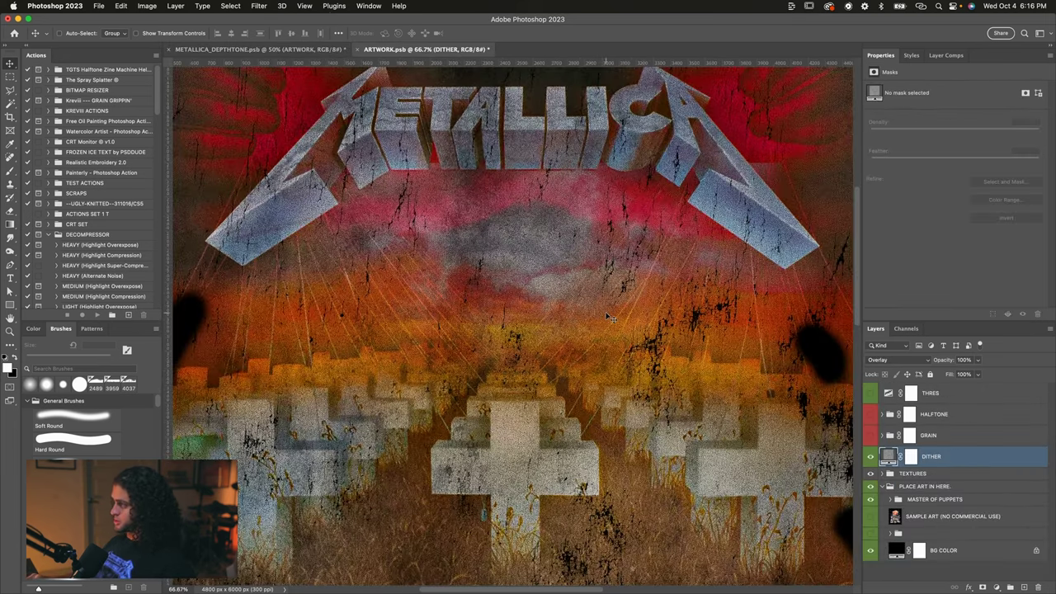
{"action": "scroll", "coordinate": [611, 318], "scroll_direction": "up", "scroll_amount": 3}
{"action": "left_click", "coordinate": [871, 456]}
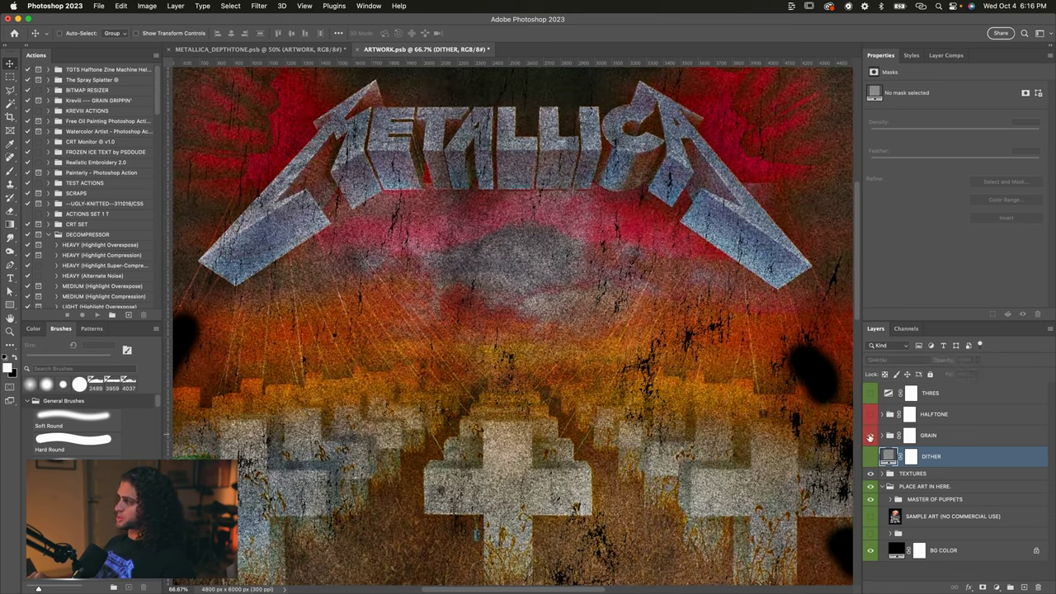
{"action": "left_click", "coordinate": [884, 436]}
{"action": "left_click", "coordinate": [945, 479]}
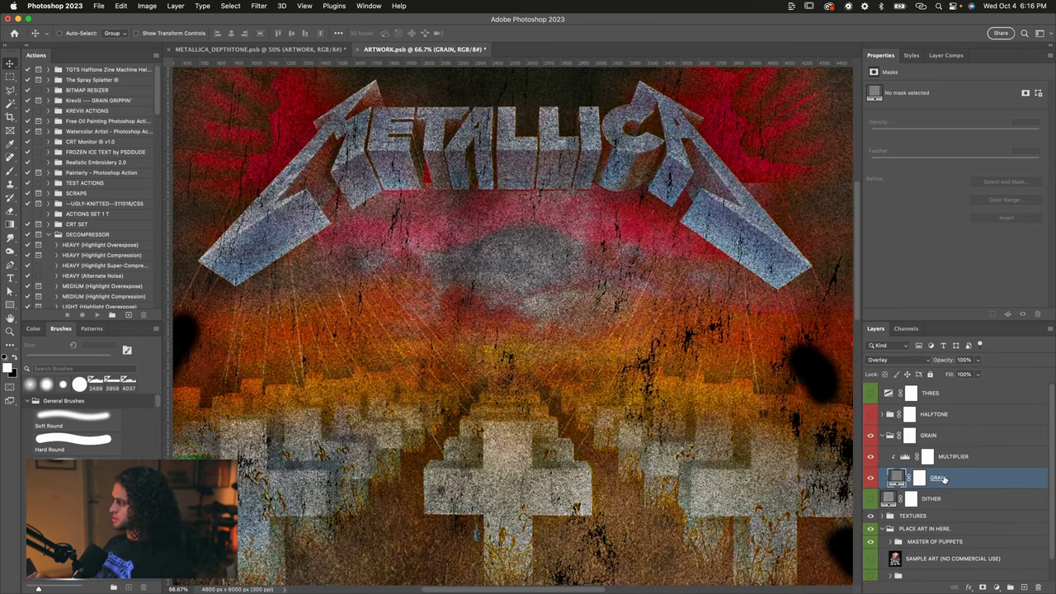
Step: Set the GRAIN layer's pattern fill scale to 50%
{"action": "double_click", "coordinate": [898, 477]}
{"action": "double_click", "coordinate": [700, 106]}
{"action": "type", "text": "55"}
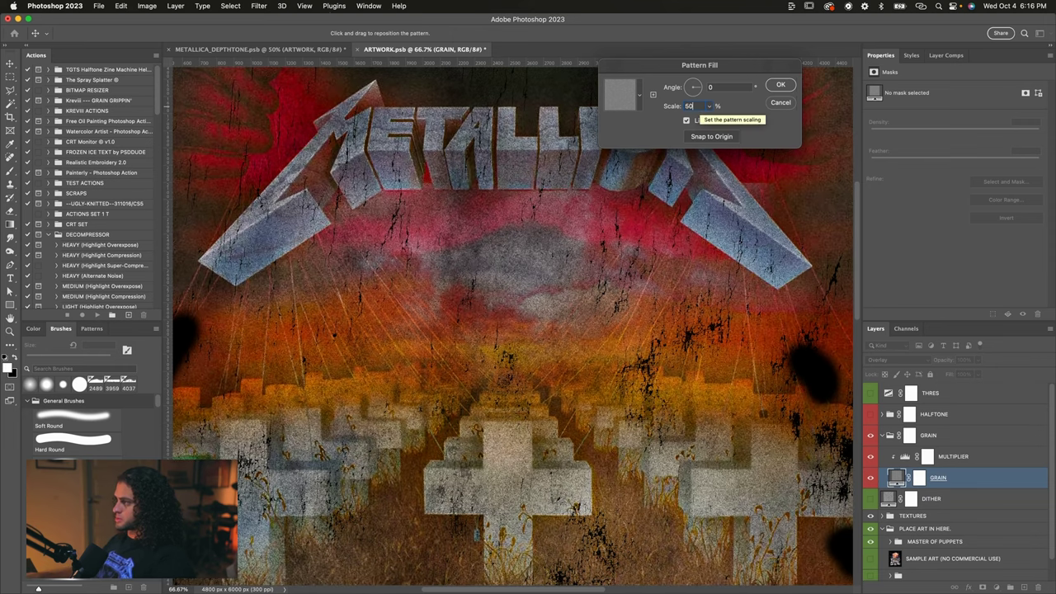
{"action": "key", "text": "Return"}
{"action": "key", "text": "super+minus"}
Step: Switch to the METALLICA_DEPTHTONE document and examine the grain effect on the coloured artwork at 50% to 100%
{"action": "key", "text": "ctrl+Tab"}
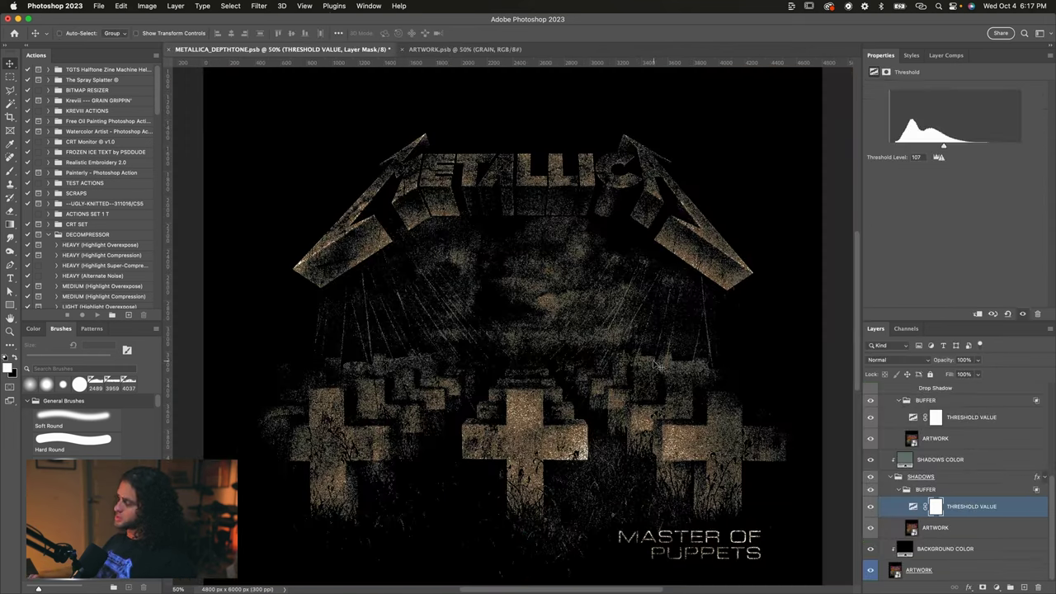
{"action": "key", "text": "super+plus"}
{"action": "key", "text": "super+minus"}
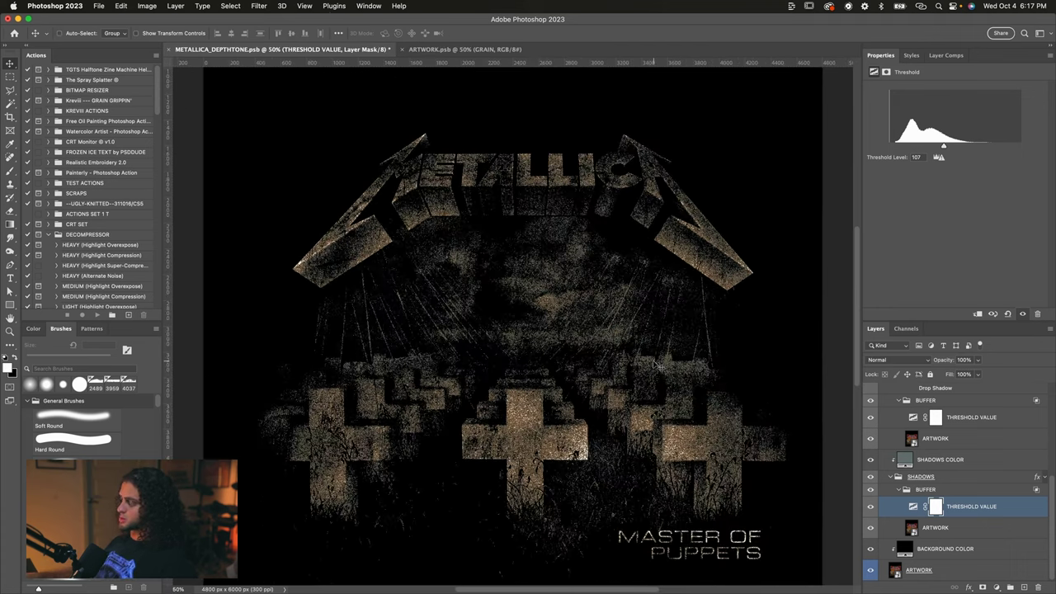
{"action": "key", "text": "super+plus"}
{"action": "key", "text": "super+minus"}
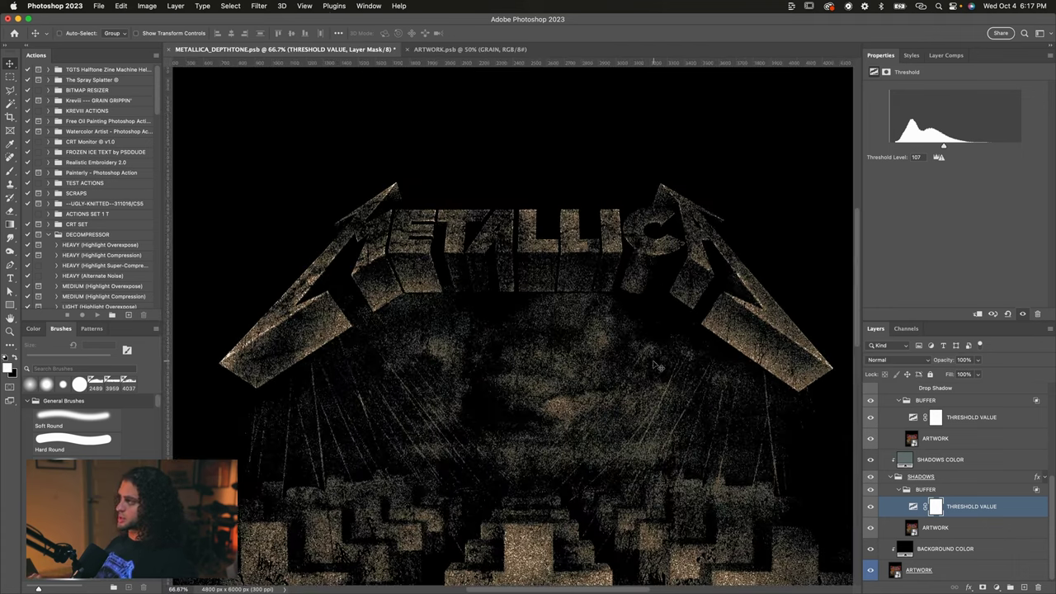
{"action": "key", "text": "super+plus"}
{"action": "key", "text": "super+plus"}
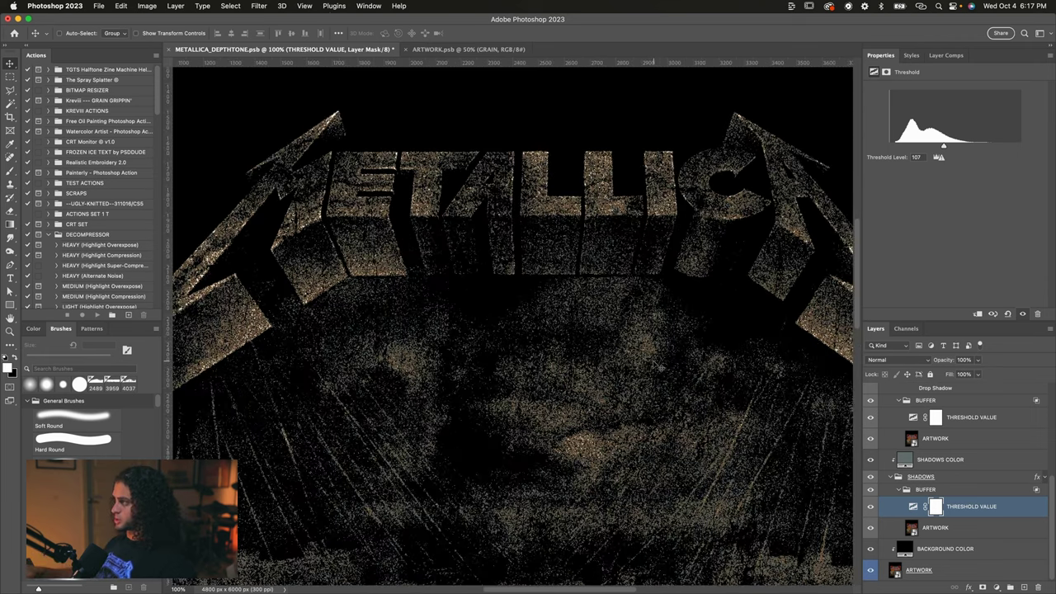
{"action": "key", "text": "super+minus"}
{"action": "key", "text": "super+minus"}
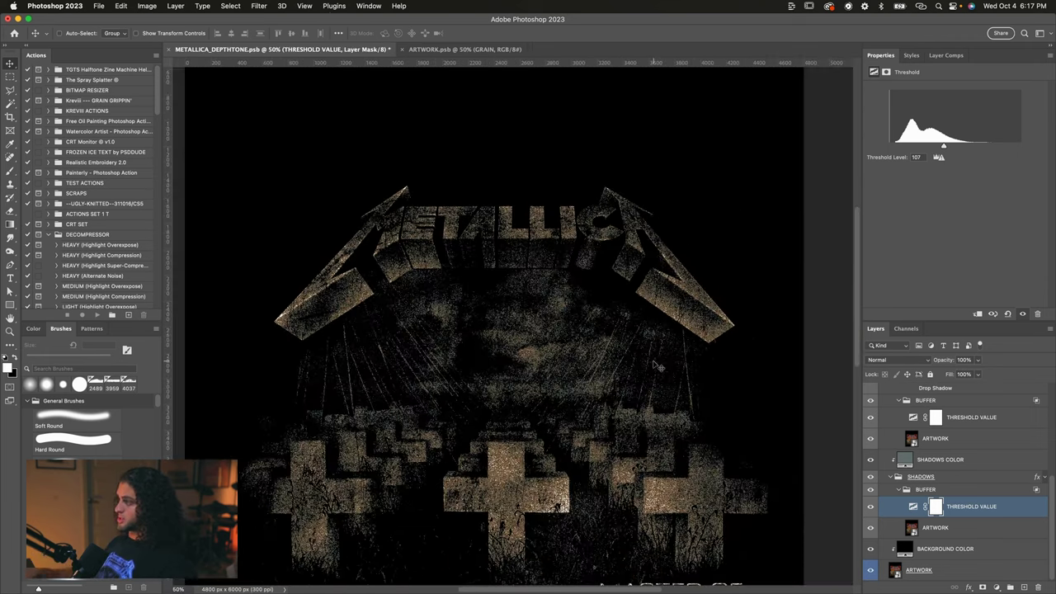
{"action": "scroll", "coordinate": [657, 366], "scroll_direction": "down", "scroll_amount": 3}
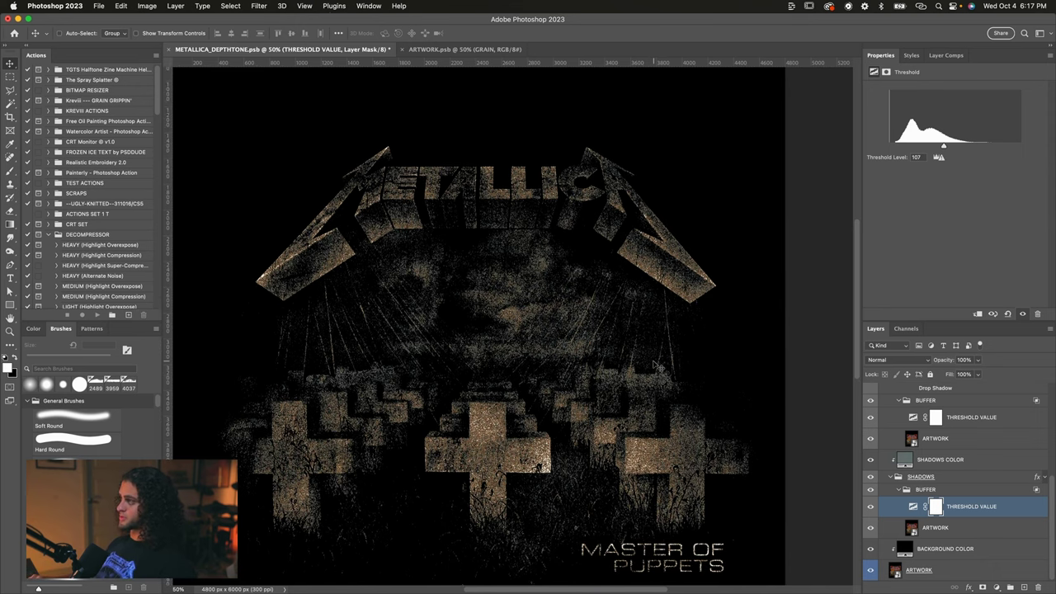
{"action": "scroll", "coordinate": [658, 366], "scroll_direction": "left", "scroll_amount": 1}
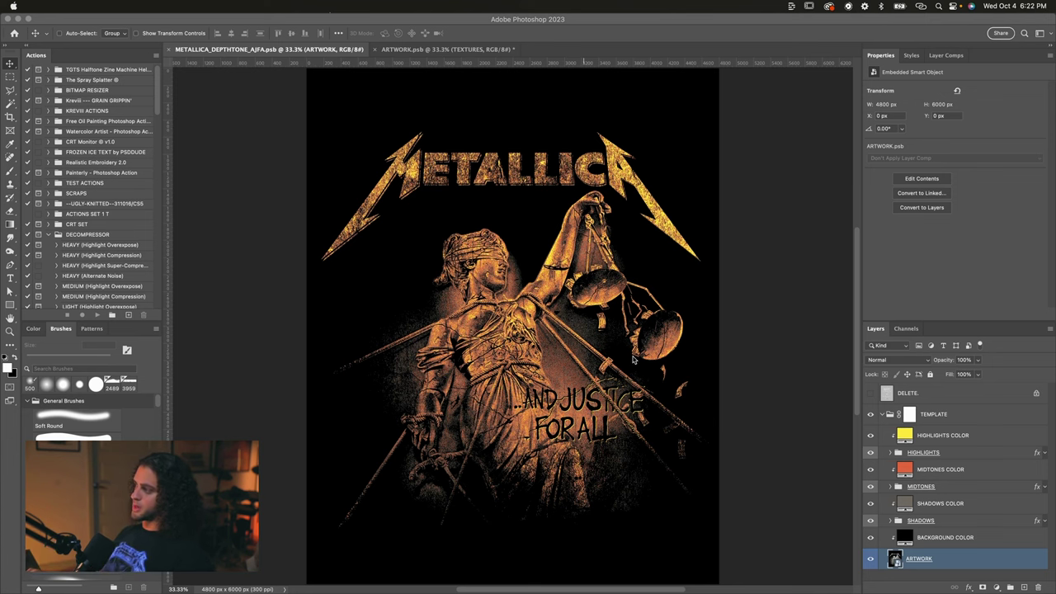
Step: Select the SHADOWS COLOR and MIDTONES COLOR fills in turn to examine the colours of the ...And Justice for All artwork
{"action": "scroll", "coordinate": [477, 277], "scroll_direction": "up", "scroll_amount": 1}
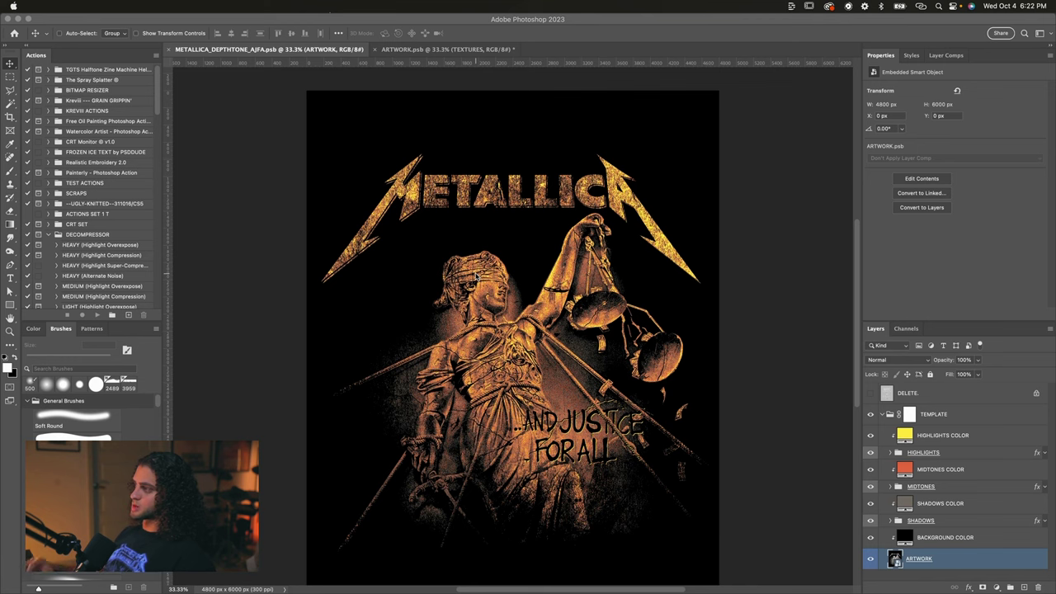
{"action": "scroll", "coordinate": [748, 335], "scroll_direction": "down", "scroll_amount": 1}
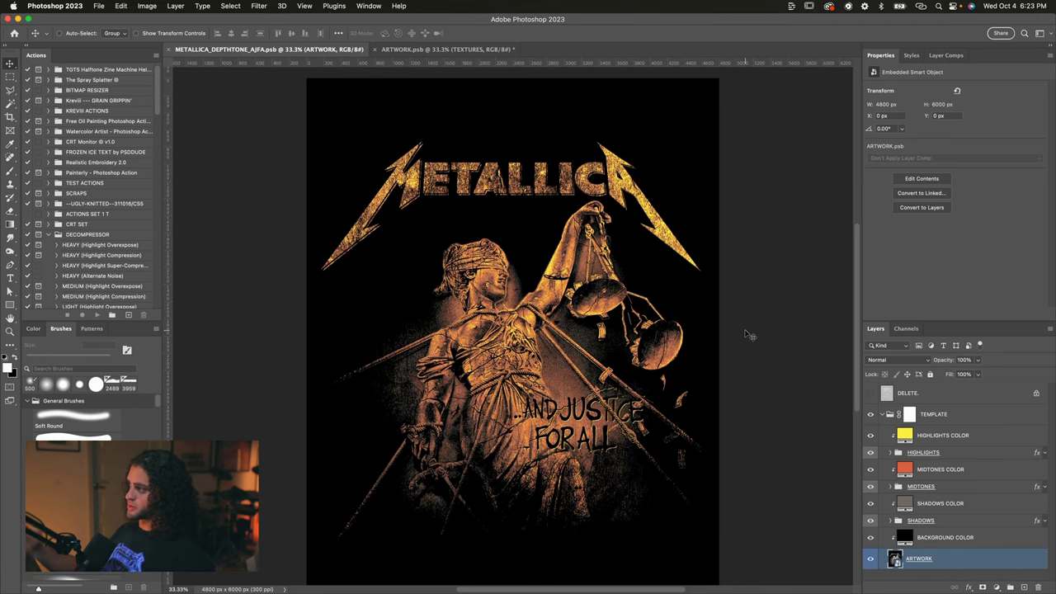
{"action": "left_click", "coordinate": [897, 510]}
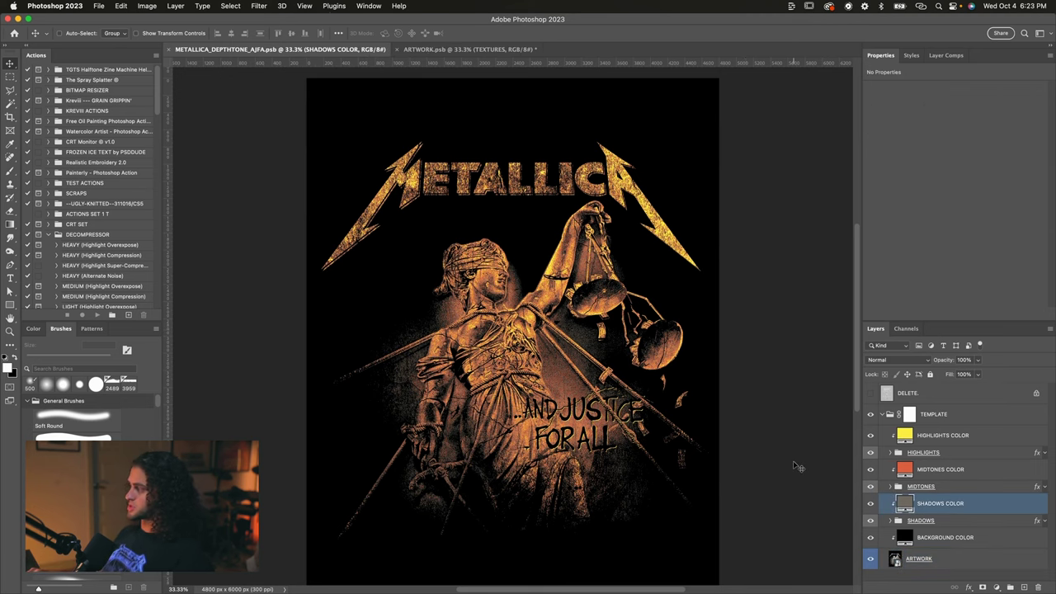
{"action": "key", "text": "super+equal"}
{"action": "left_click", "coordinate": [906, 471]}
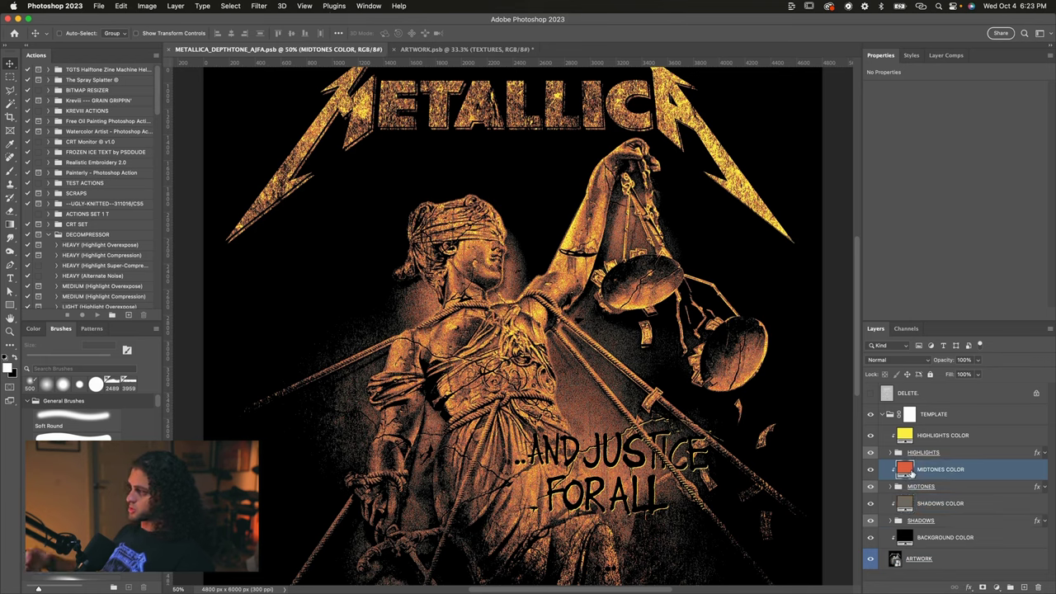
{"action": "key", "text": "super+minus"}
{"action": "key", "text": "super+equal"}
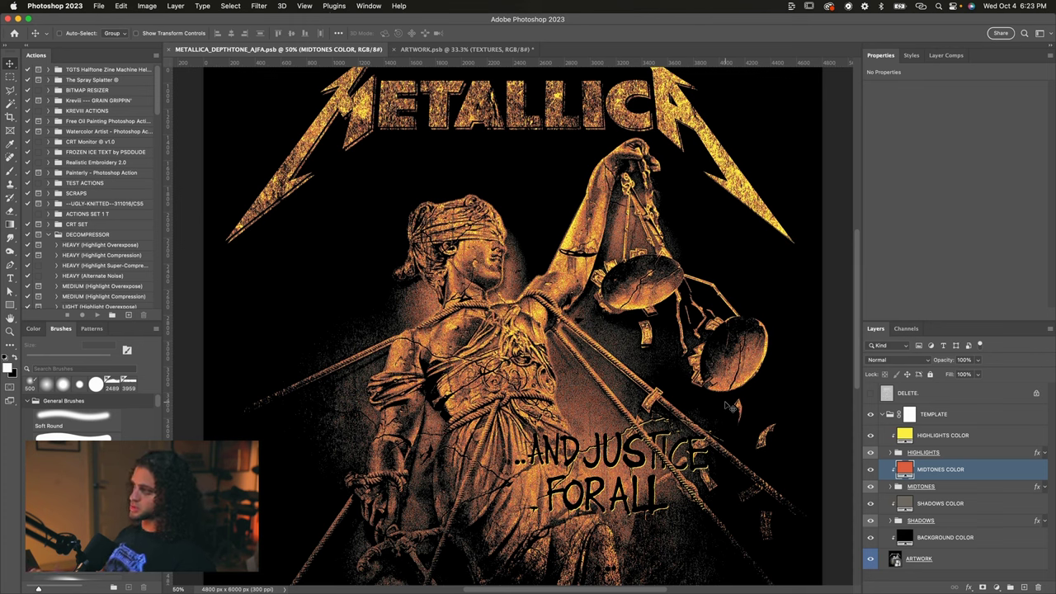
Step: Expand the MIDTONES group and set its THRESHOLD VALUE layer's threshold level to 162
{"action": "left_click", "coordinate": [888, 488]}
{"action": "left_click", "coordinate": [890, 487]}
{"action": "left_click", "coordinate": [962, 517]}
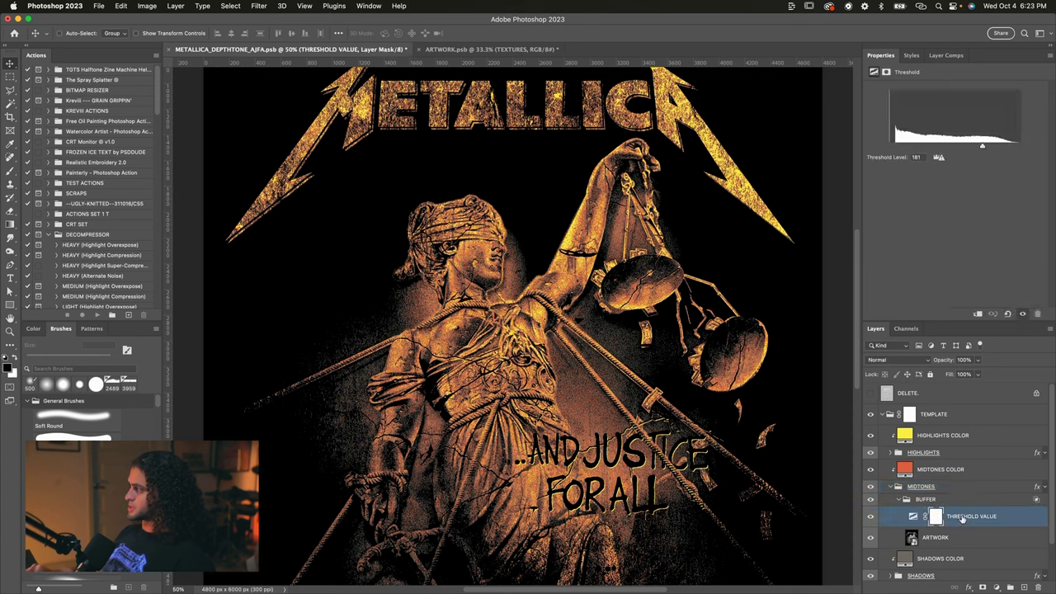
{"action": "mouse_move", "coordinate": [982, 147]}
{"action": "left_mouse_down"}
{"action": "mouse_move", "coordinate": [950, 147]}
{"action": "mouse_move", "coordinate": [979, 149]}
{"action": "left_mouse_up"}
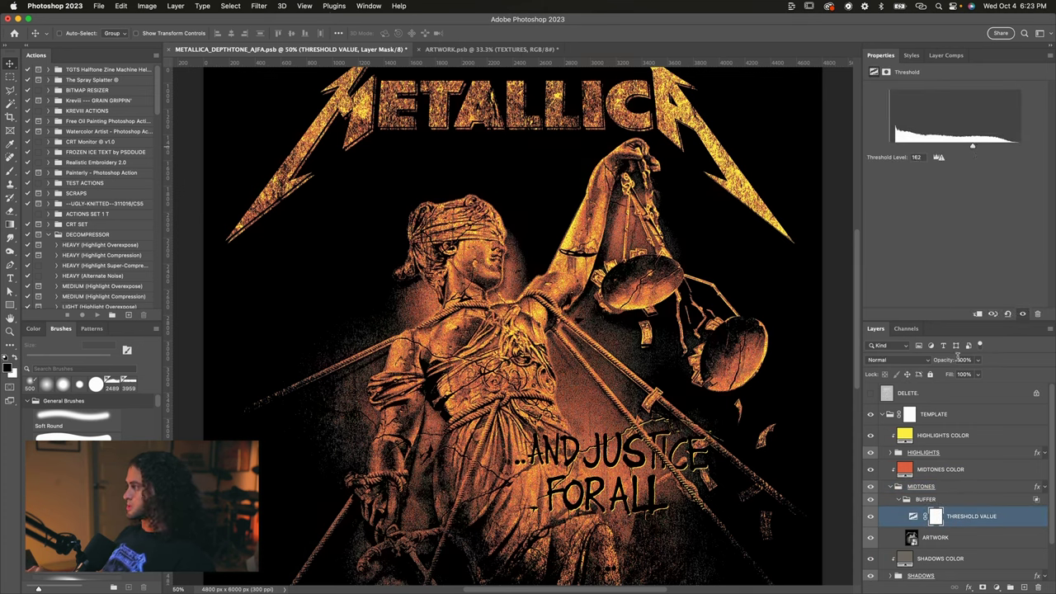
Step: Adjust the threshold level of the THRESHOLD VALUE layer inside the HIGHLIGHTS group and collapse the groups
{"action": "left_click", "coordinate": [893, 453]}
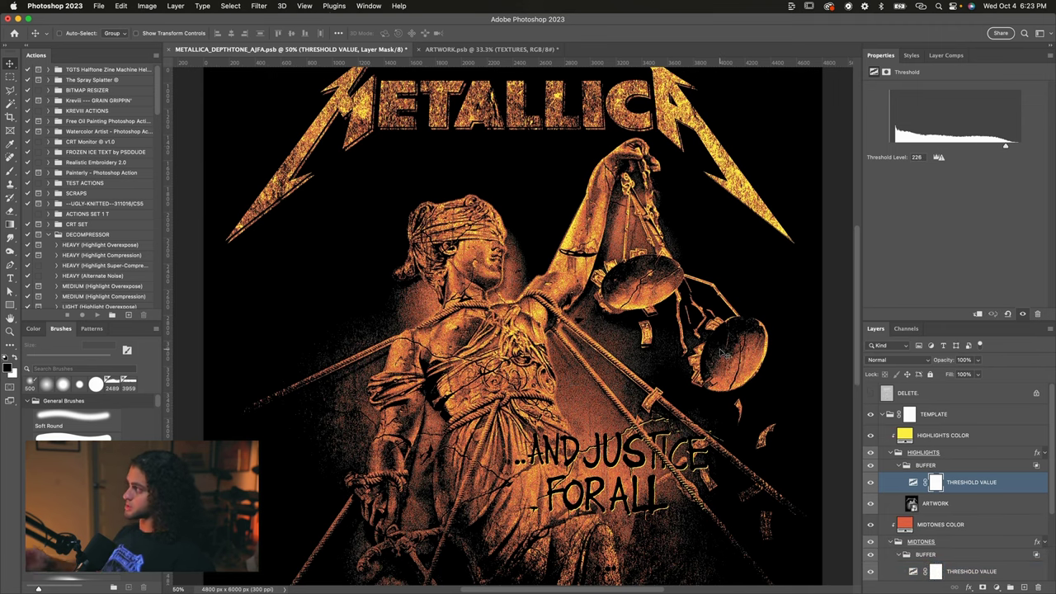
{"action": "left_click_drag", "start_coordinate": [1006, 150], "coordinate": [1006, 145]}
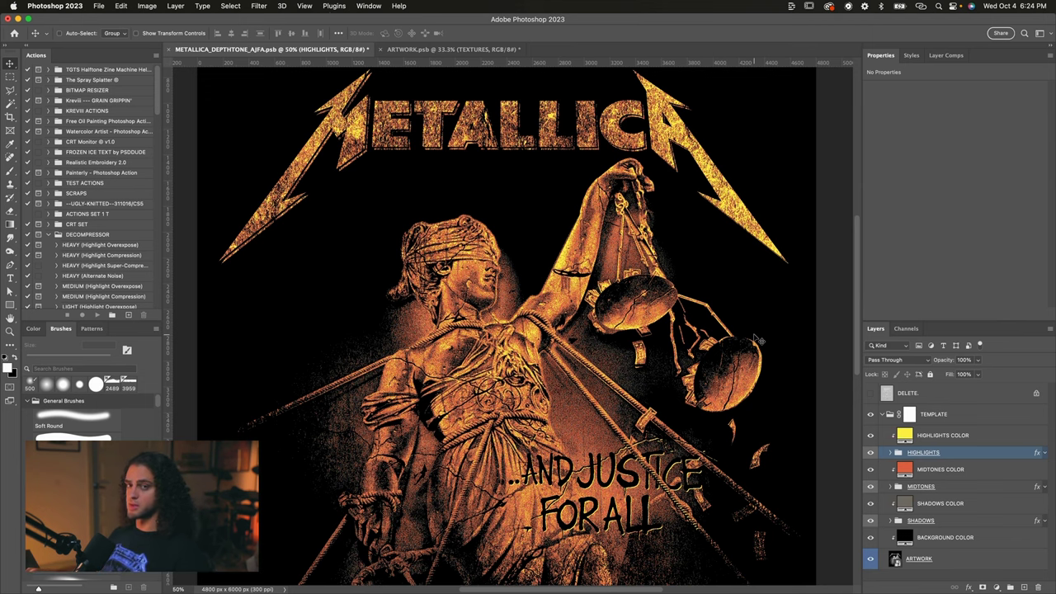
{"action": "scroll", "coordinate": [578, 319], "scroll_direction": "up", "scroll_amount": 1}
{"action": "scroll", "coordinate": [577, 318], "scroll_direction": "down", "scroll_amount": 1}
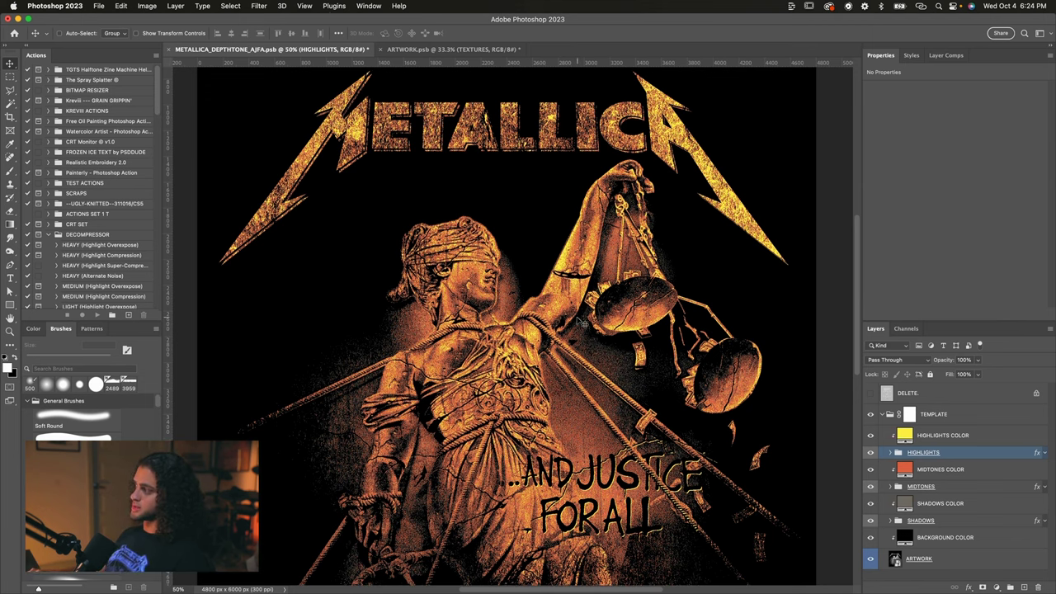
Step: Open the contents of the ARTWORK smart object and hide its DITHER layer and TEXTURES group
{"action": "left_click", "coordinate": [908, 560]}
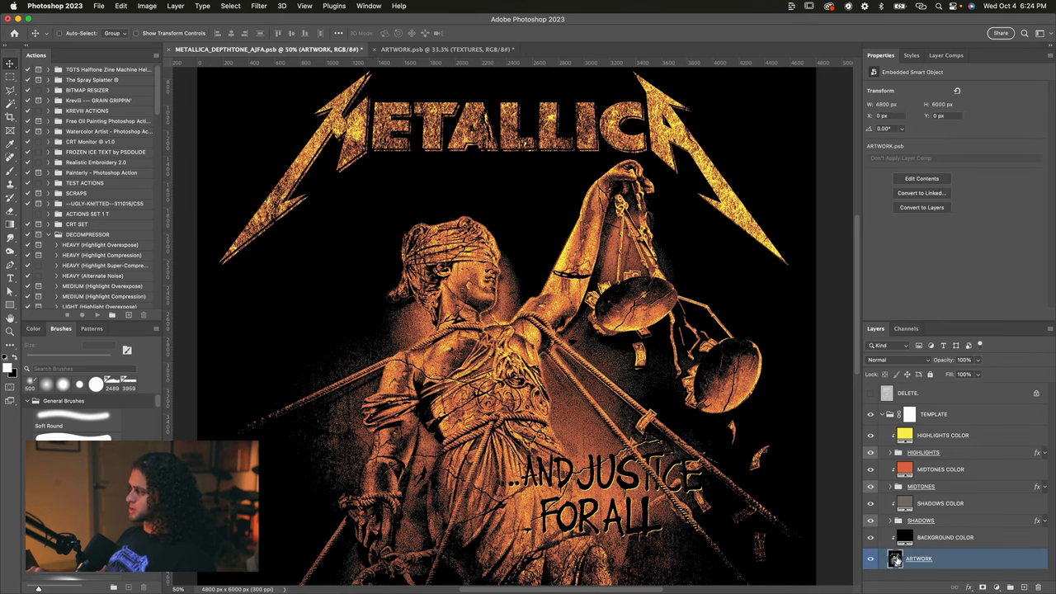
{"action": "double_click", "coordinate": [896, 561]}
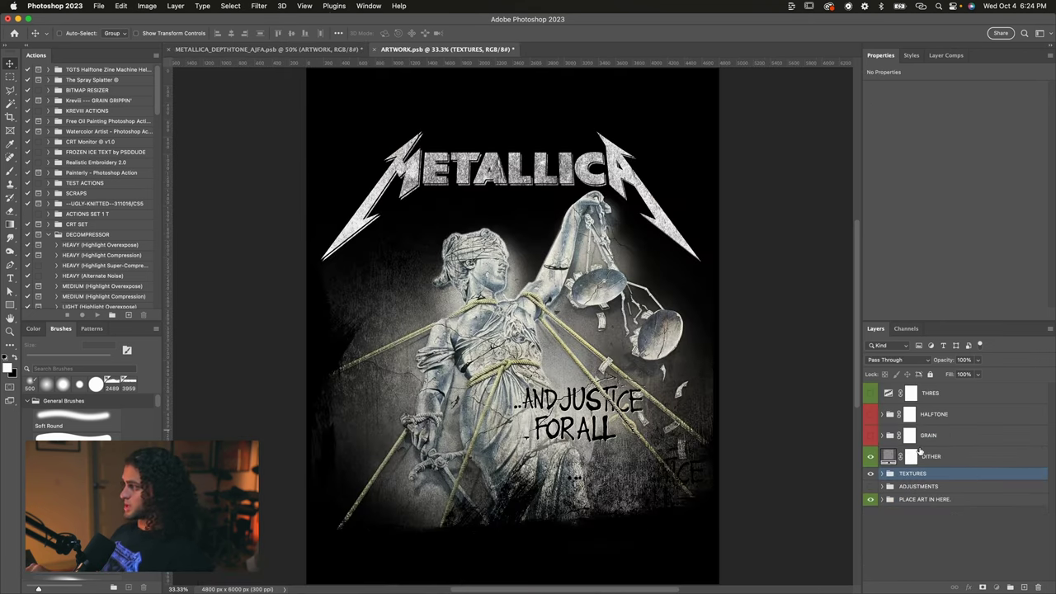
{"action": "left_click", "coordinate": [948, 459]}
{"action": "left_click", "coordinate": [870, 456]}
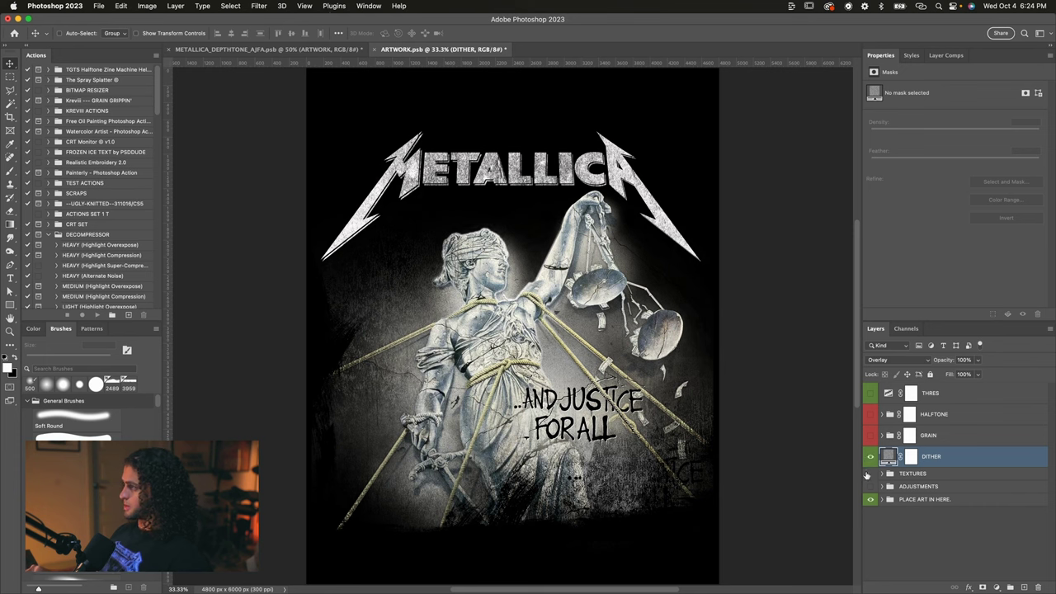
{"action": "left_click", "coordinate": [871, 474]}
{"action": "left_click", "coordinate": [871, 460]}
{"action": "left_click", "coordinate": [871, 460]}
{"action": "left_click", "coordinate": [871, 474]}
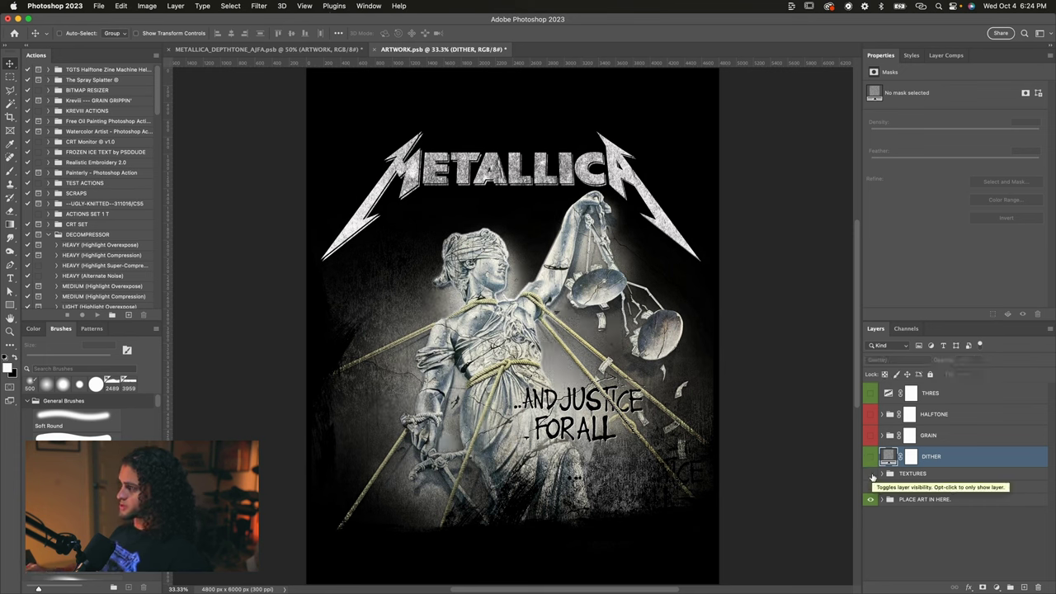
{"action": "left_click", "coordinate": [872, 474]}
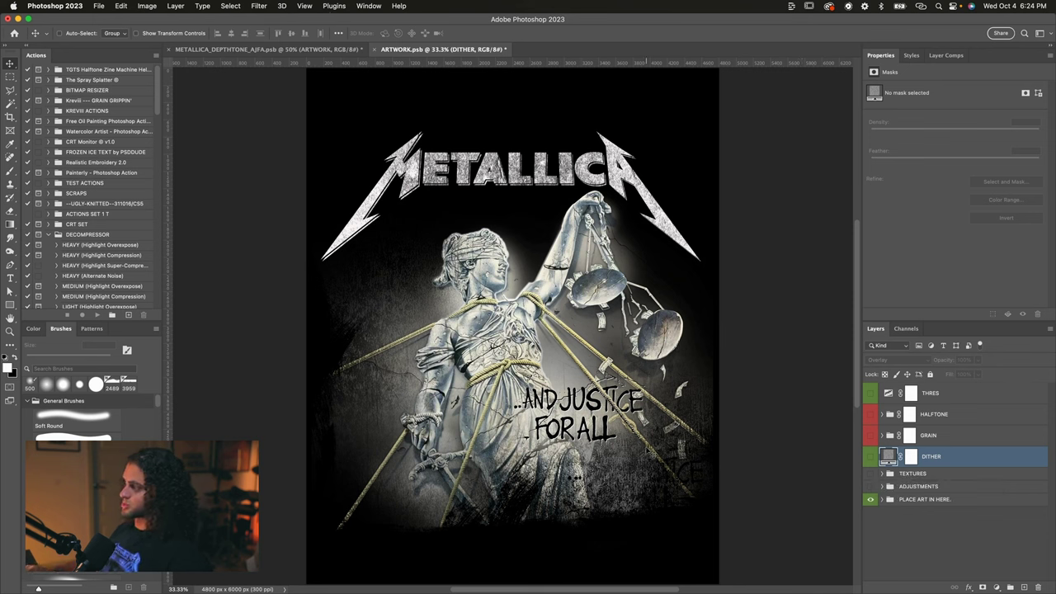
Step: Expand the PLACE ART IN HERE and JUSTICEFORALL groups and hide everything from Levels 563 down to BLOCKING, leaving only STATUE visible
{"action": "left_click", "coordinate": [882, 499]}
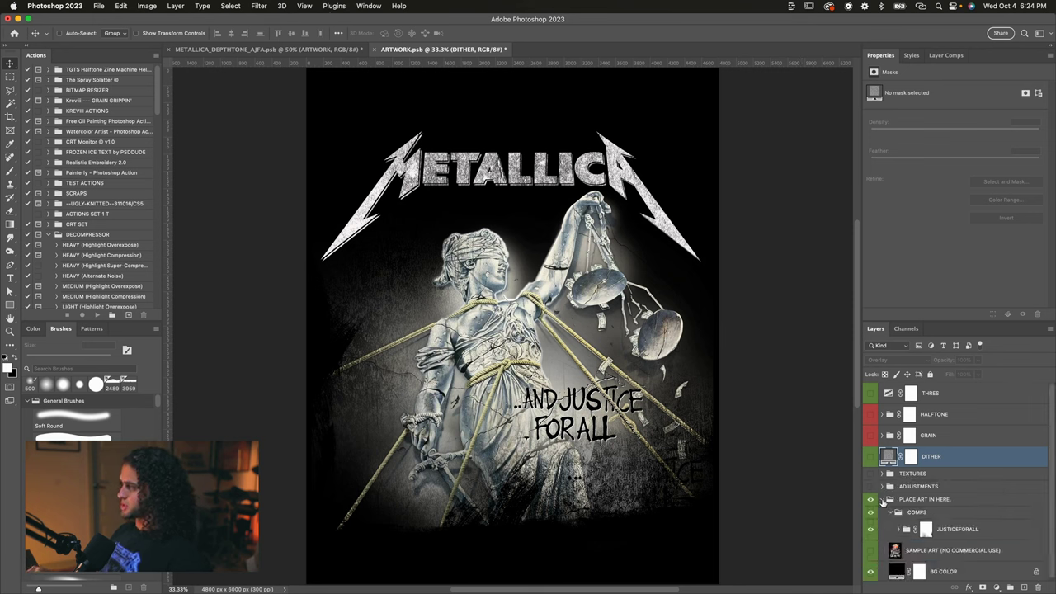
{"action": "scroll", "coordinate": [908, 472], "scroll_direction": "down", "scroll_amount": 1}
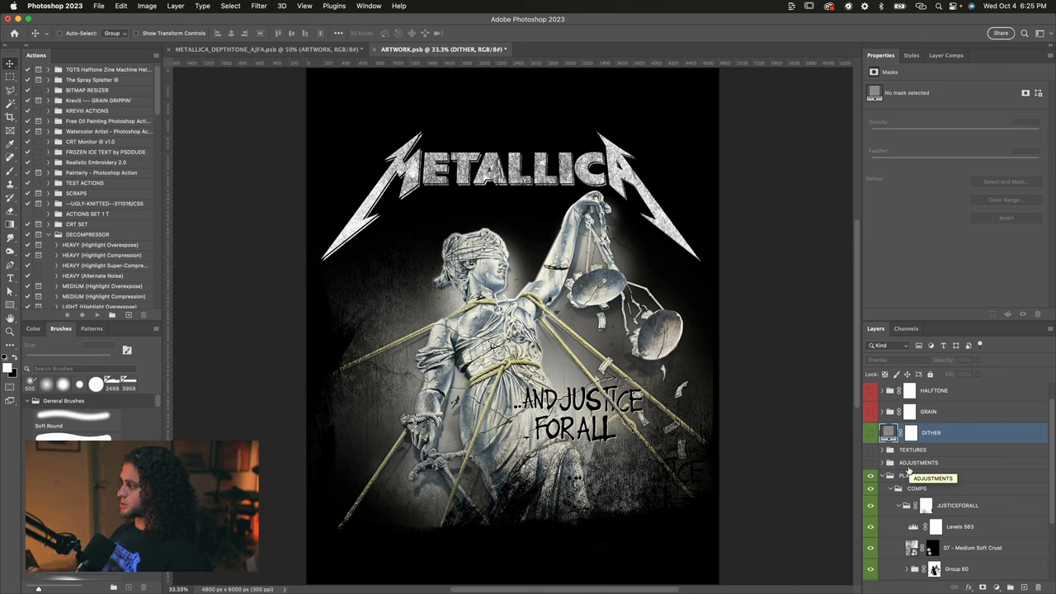
{"action": "scroll", "coordinate": [986, 452], "scroll_direction": "down", "scroll_amount": 4}
{"action": "left_click", "coordinate": [987, 446]}
{"action": "left_click_drag", "start_coordinate": [870, 446], "coordinate": [870, 525]}
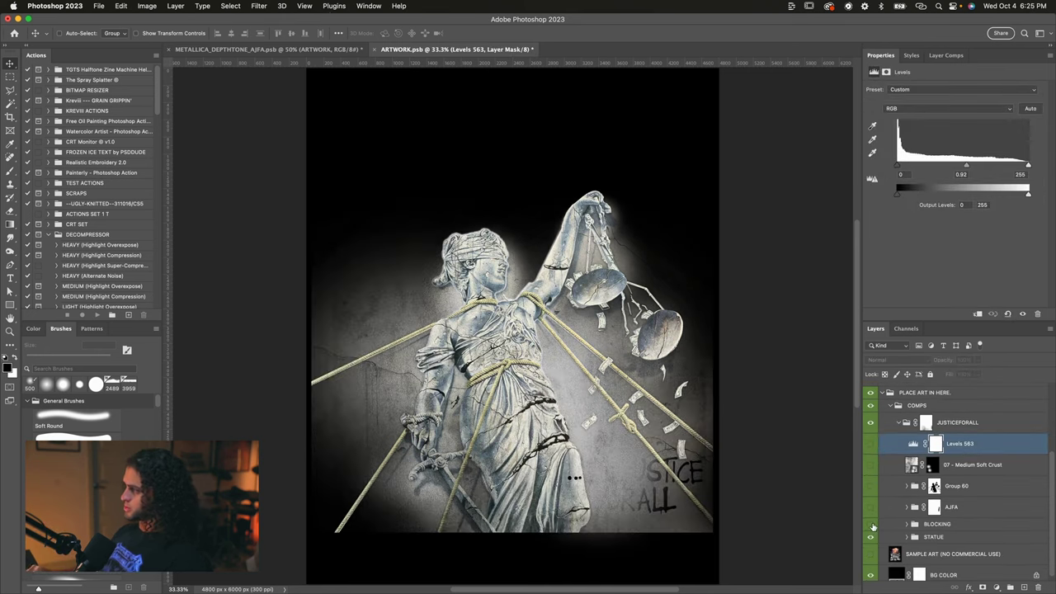
Step: Expand the STATUE group, select its SHADOW layer and examine the statue and surrounding shading at 50% to 66.7%
{"action": "left_click", "coordinate": [919, 538]}
{"action": "left_click", "coordinate": [909, 538]}
{"action": "scroll", "coordinate": [910, 541], "scroll_direction": "down", "scroll_amount": 4}
{"action": "scroll", "coordinate": [908, 542], "scroll_direction": "down", "scroll_amount": 1}
{"action": "left_click", "coordinate": [963, 527]}
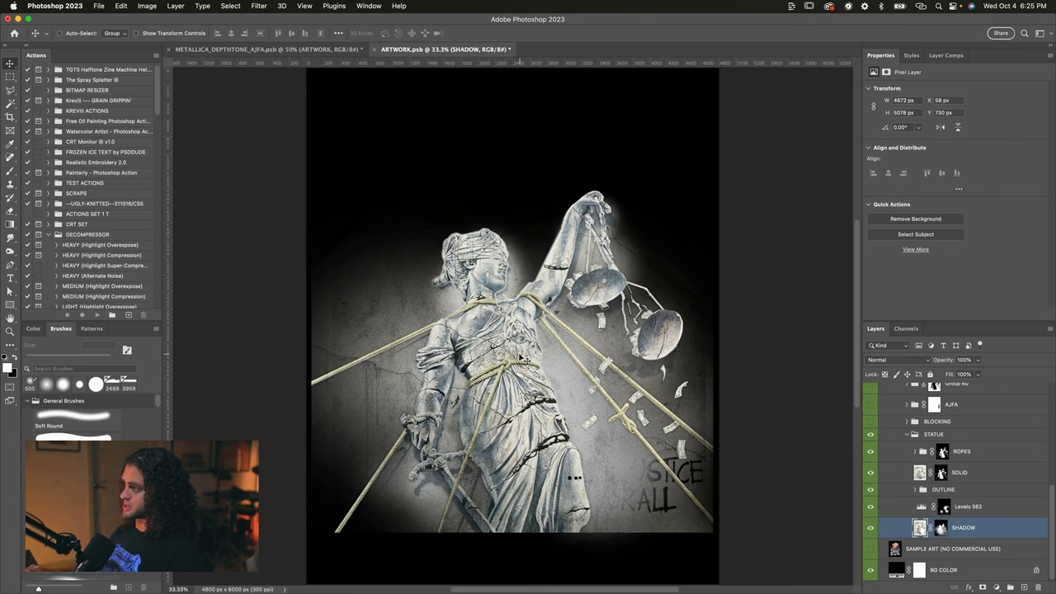
{"action": "scroll", "coordinate": [602, 376], "scroll_direction": "up", "scroll_amount": 1}
{"action": "scroll", "coordinate": [602, 377], "scroll_direction": "down", "scroll_amount": 1}
{"action": "scroll", "coordinate": [603, 379], "scroll_direction": "up", "scroll_amount": 2}
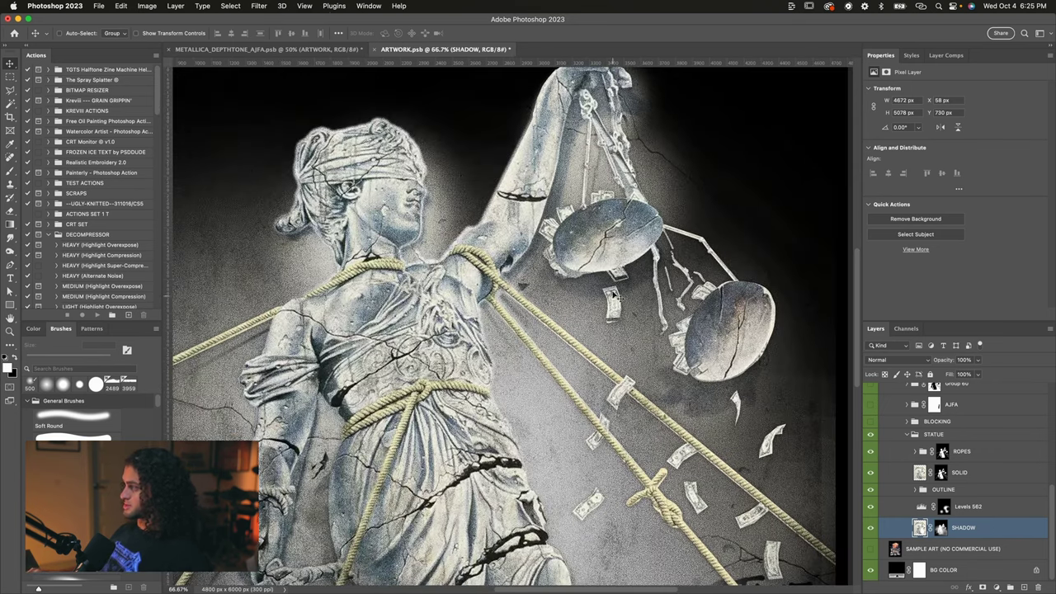
{"action": "scroll", "coordinate": [592, 459], "scroll_direction": "down", "scroll_amount": 2}
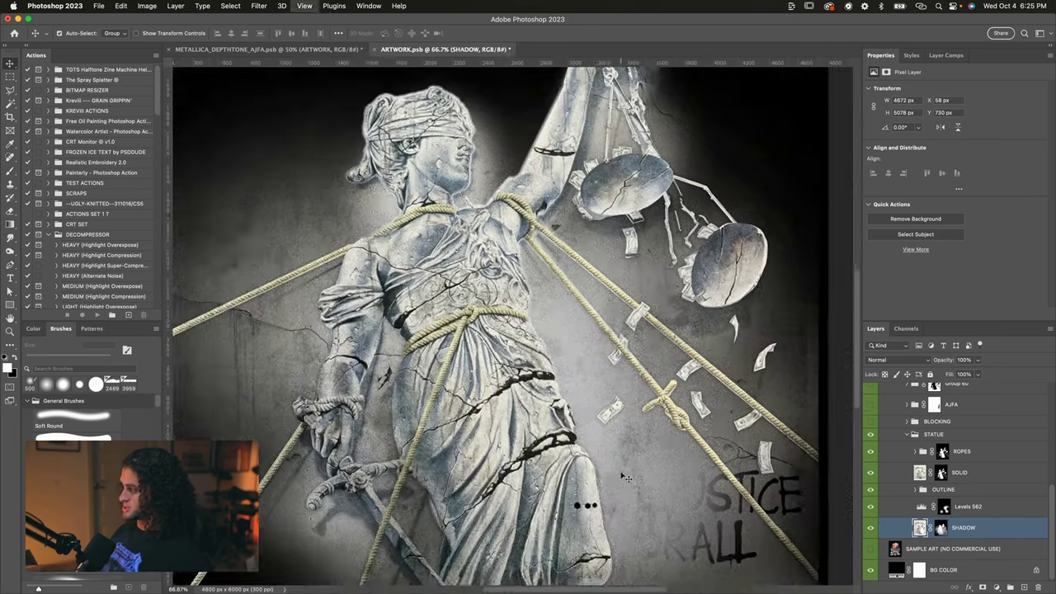
{"action": "scroll", "coordinate": [621, 475], "scroll_direction": "up", "scroll_amount": 1}
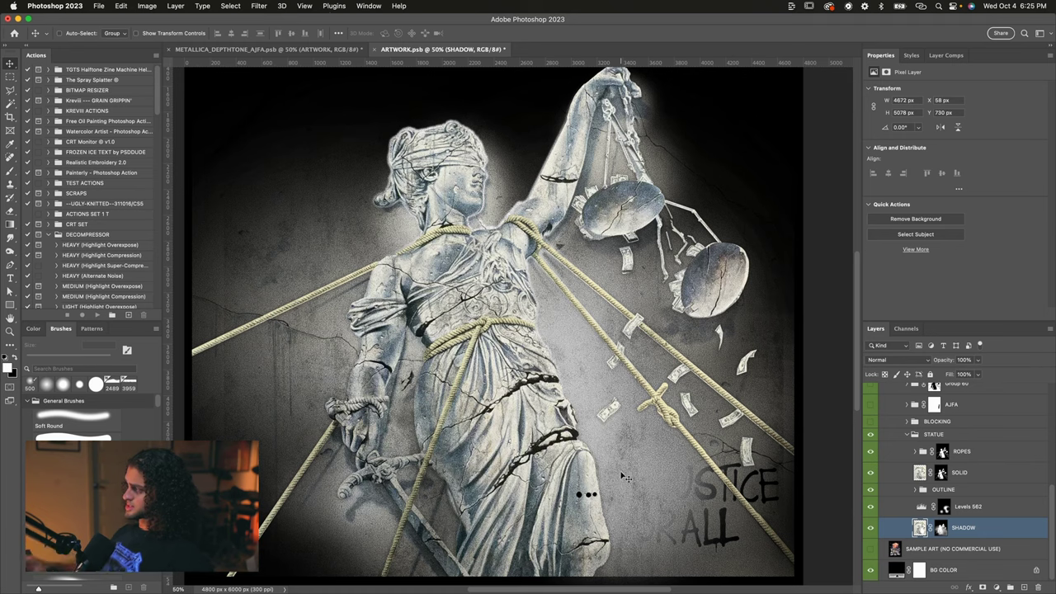
Step: Load the SOLID layer's mask as a selection to examine the statue's cutout, and clear the selection
{"action": "left_click", "coordinate": [941, 473], "text": "super"}
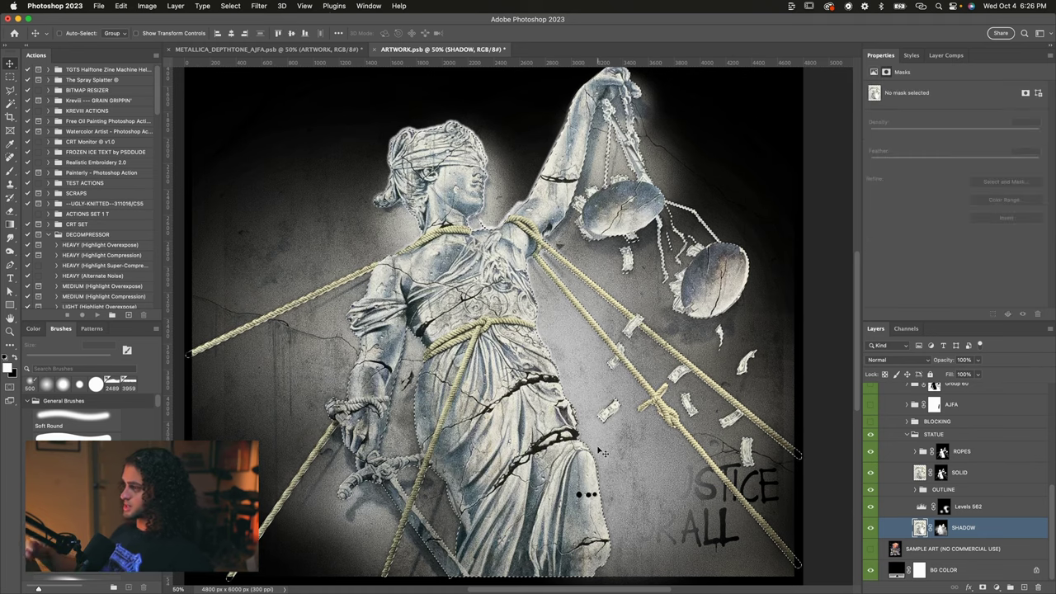
{"action": "key", "text": "super+minus"}
{"action": "key", "text": "super+plus"}
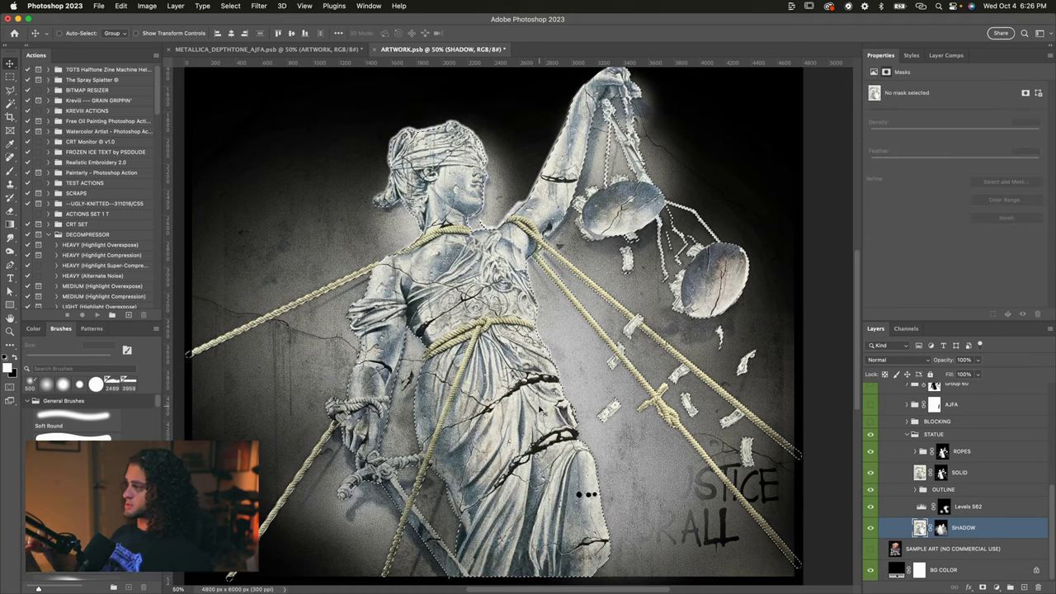
{"action": "key", "text": "super+d"}
Step: Toggle the visibility of the SHADOW and Levels 562 layers to compare the statue with and without its background shading
{"action": "left_click_drag", "start_coordinate": [871, 528], "coordinate": [871, 507]}
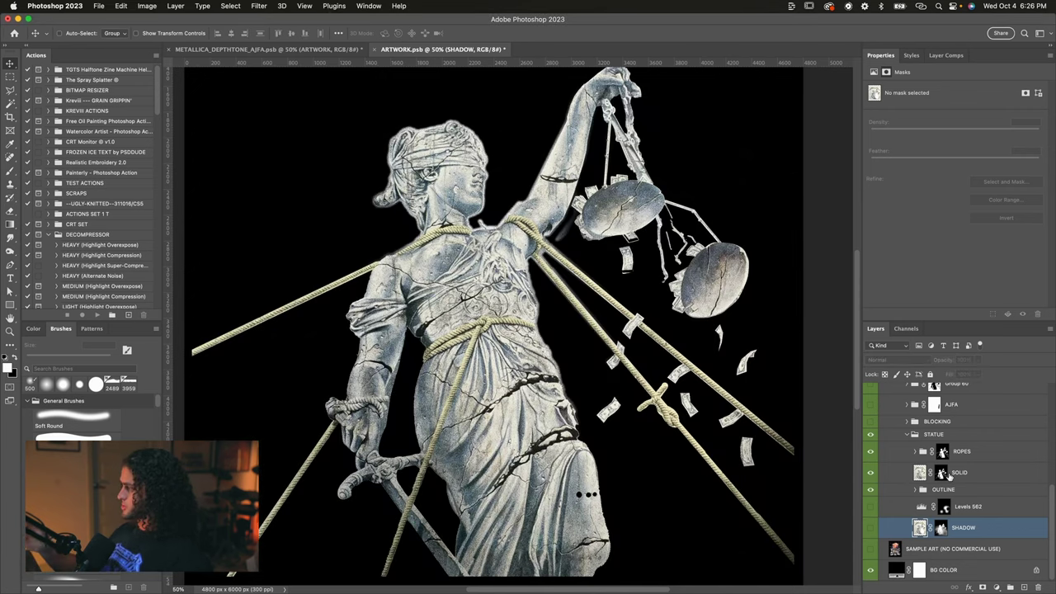
{"action": "left_click", "coordinate": [871, 528]}
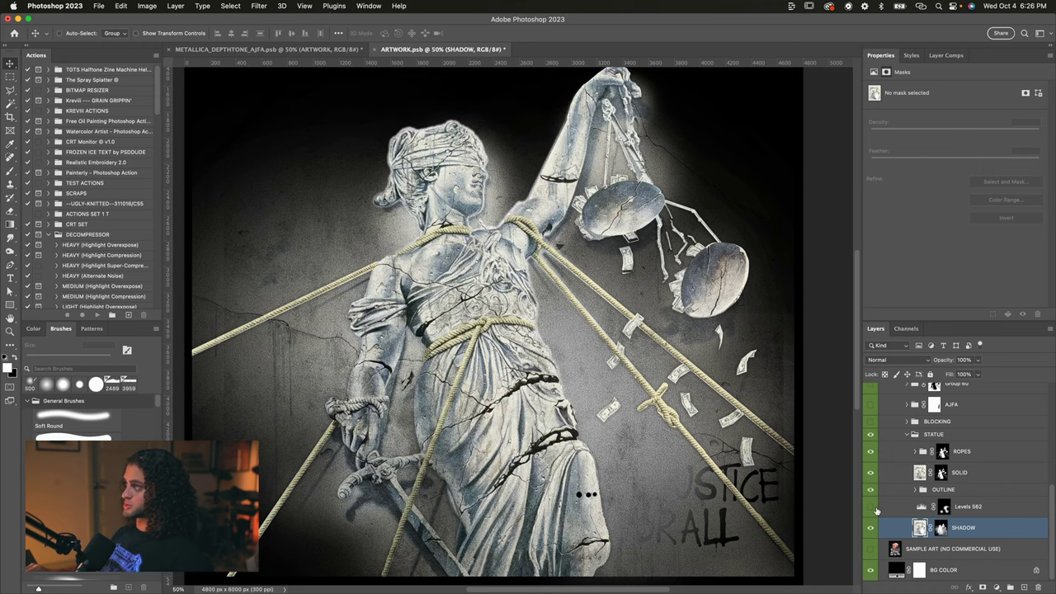
{"action": "left_click", "coordinate": [872, 507]}
{"action": "left_click", "coordinate": [871, 507]}
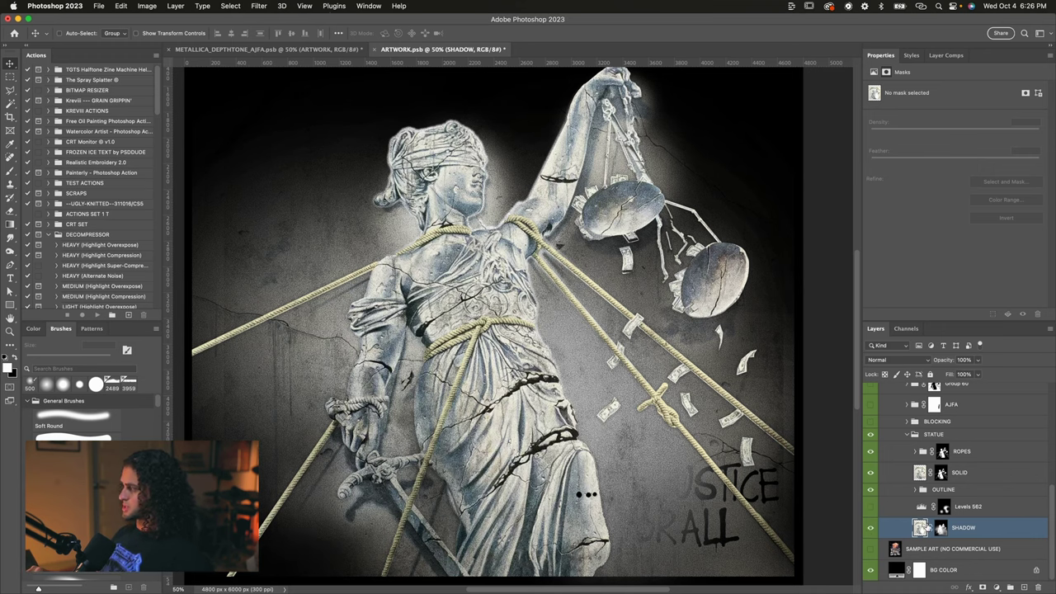
Step: View the SHADOW layer's mask on its own, return to the full image and show the Levels 562 layer
{"action": "left_click", "coordinate": [942, 528]}
{"action": "left_click", "coordinate": [941, 529], "text": "alt"}
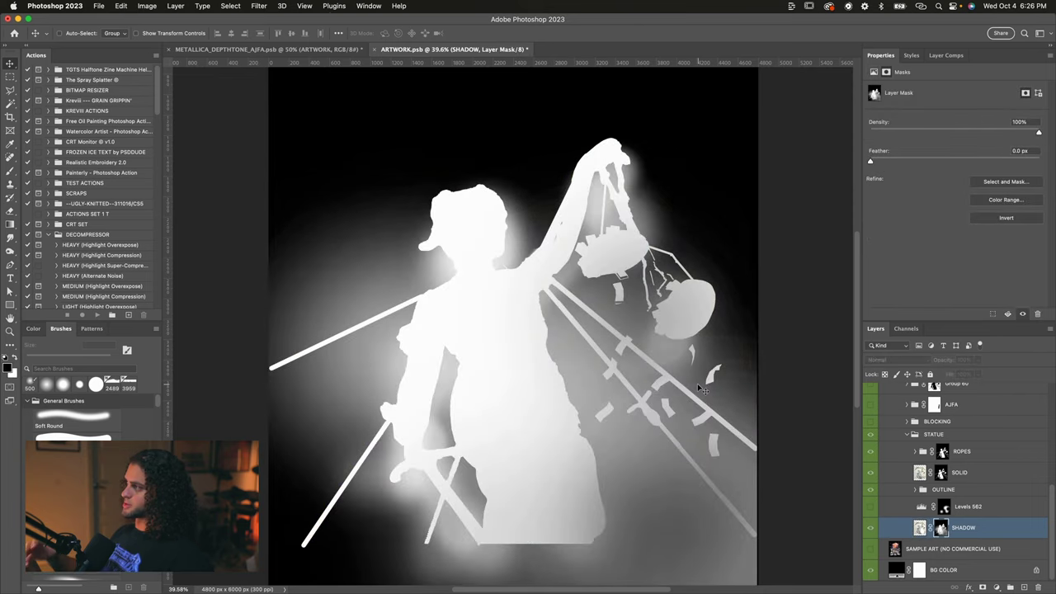
{"action": "left_click", "coordinate": [960, 529]}
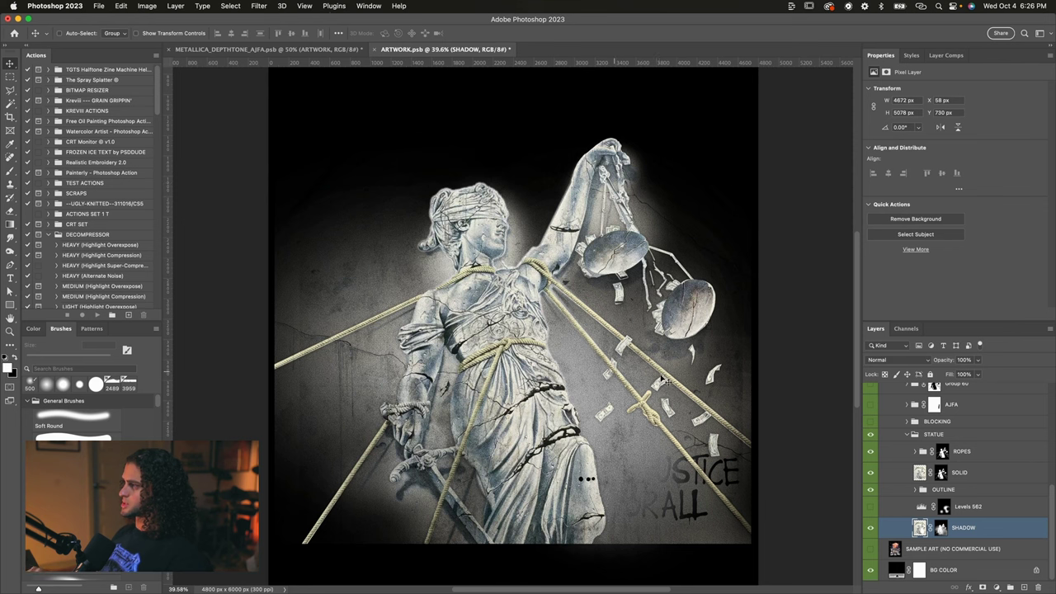
{"action": "left_click", "coordinate": [873, 508]}
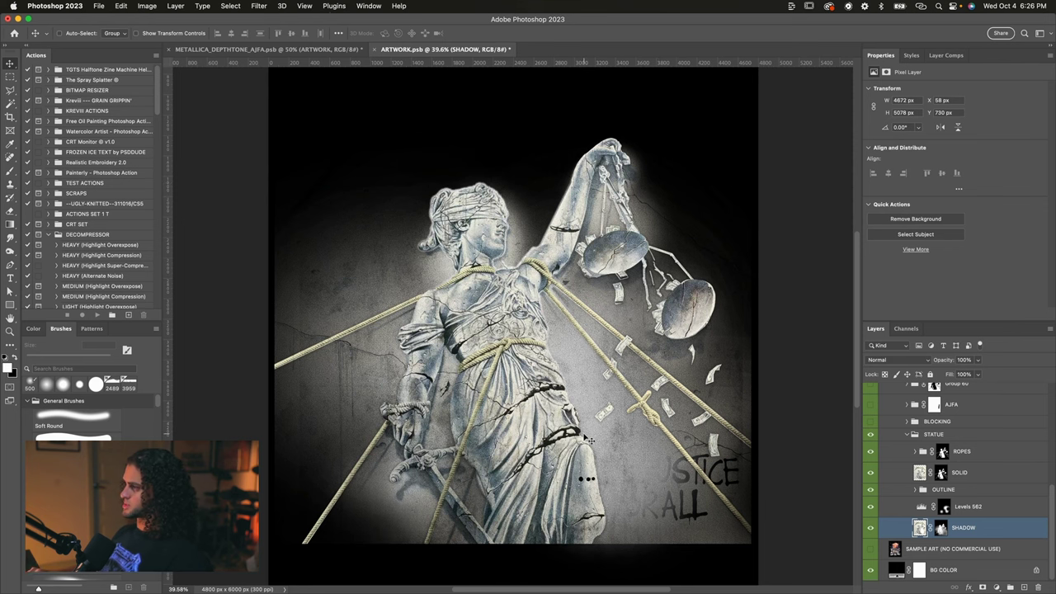
{"action": "scroll", "coordinate": [584, 435], "scroll_direction": "down", "scroll_amount": 1}
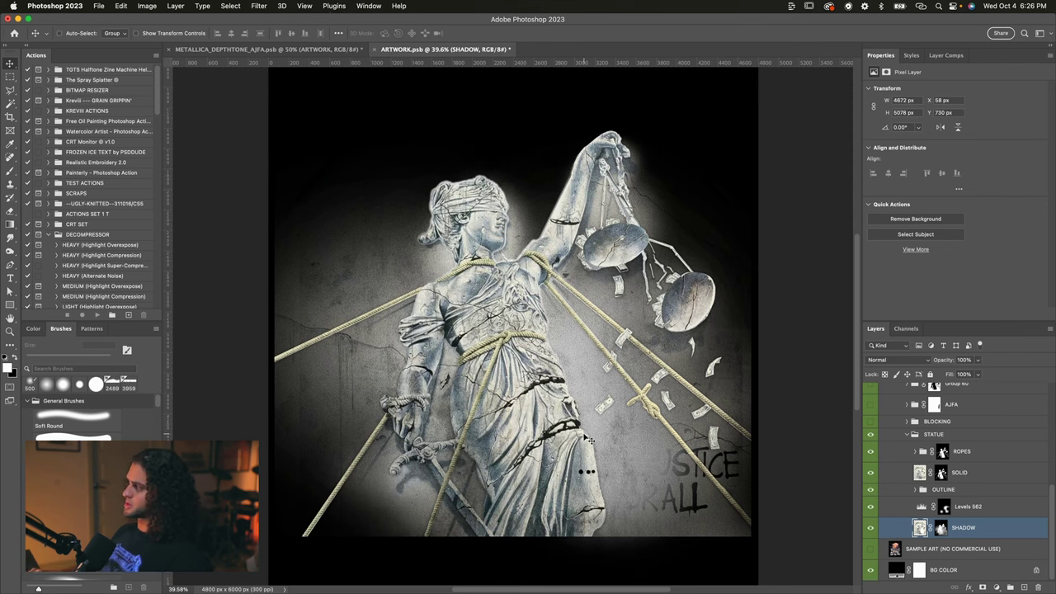
Step: Expand the OUTLINE group and examine the glow around the statue's head and arm at 100%
{"action": "left_click", "coordinate": [942, 493]}
{"action": "scroll", "coordinate": [503, 190], "scroll_direction": "up", "scroll_amount": 5}
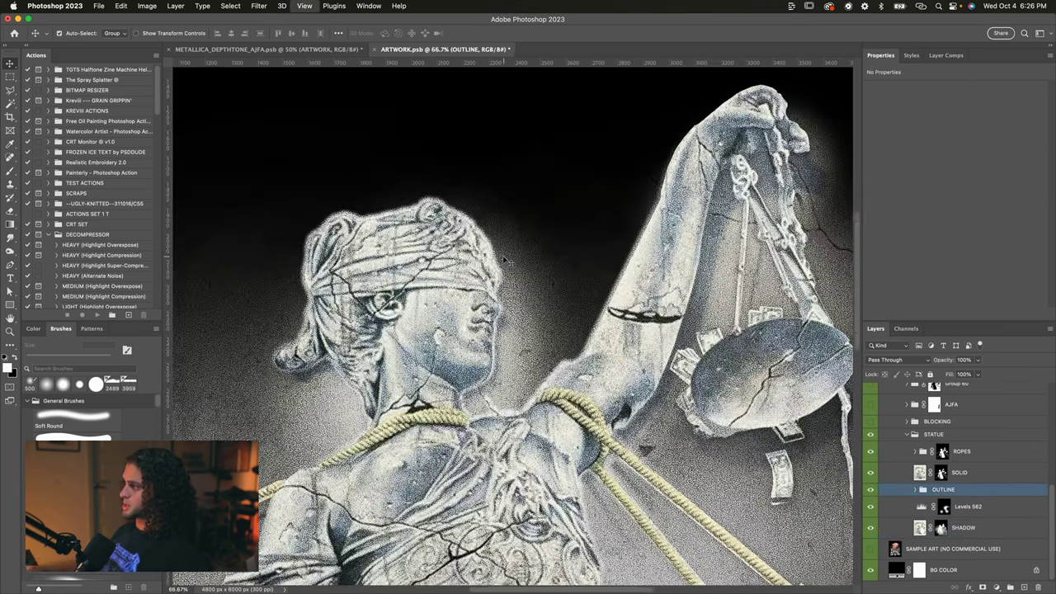
{"action": "left_click", "coordinate": [917, 490]}
{"action": "scroll", "coordinate": [916, 492], "scroll_direction": "down", "scroll_amount": 3}
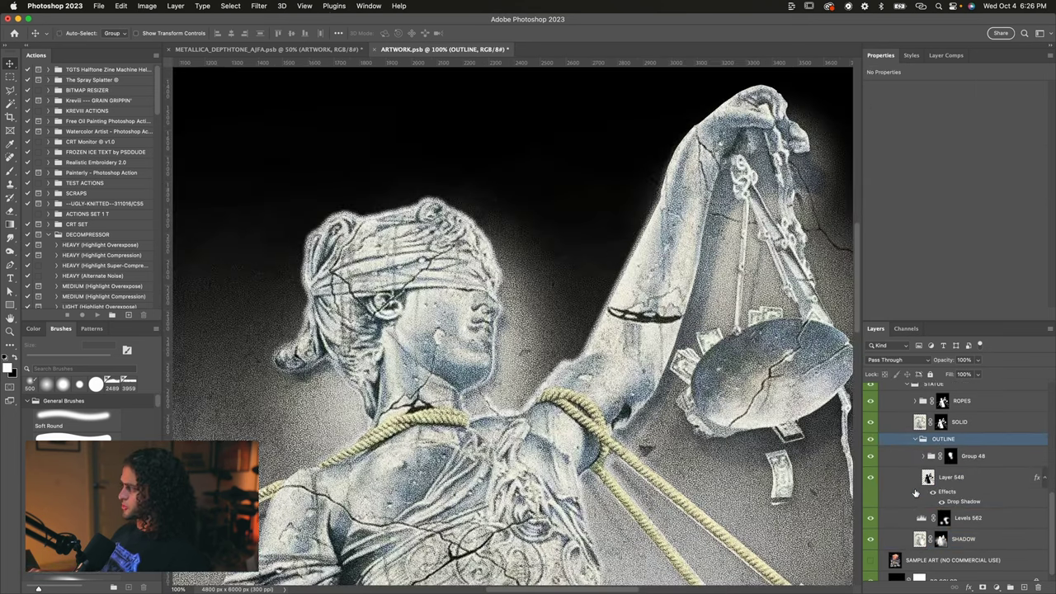
{"action": "scroll", "coordinate": [596, 357], "scroll_direction": "down", "scroll_amount": 2}
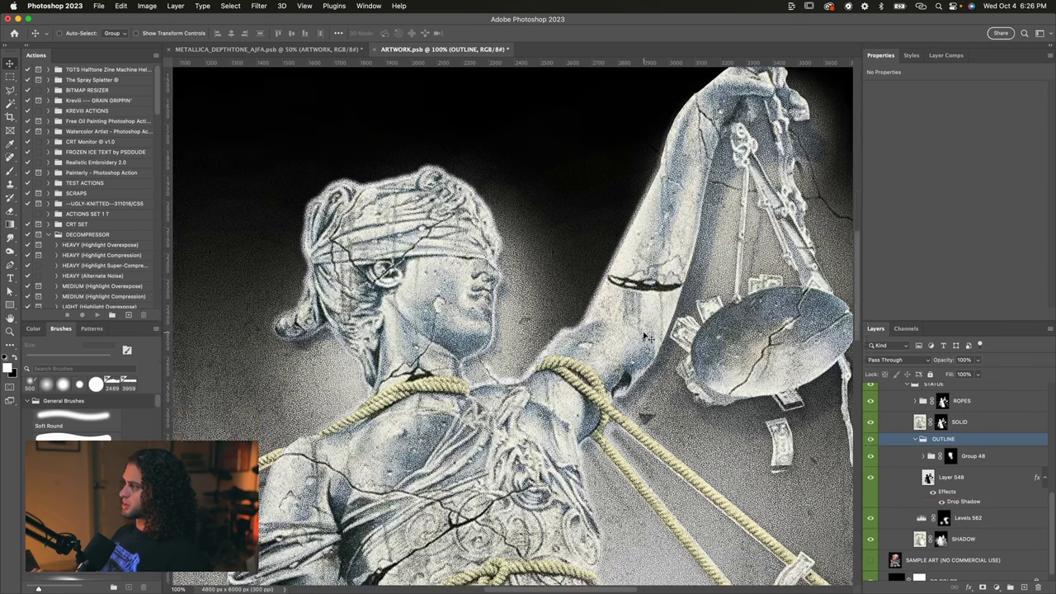
{"action": "scroll", "coordinate": [596, 357], "scroll_direction": "down", "scroll_amount": 2}
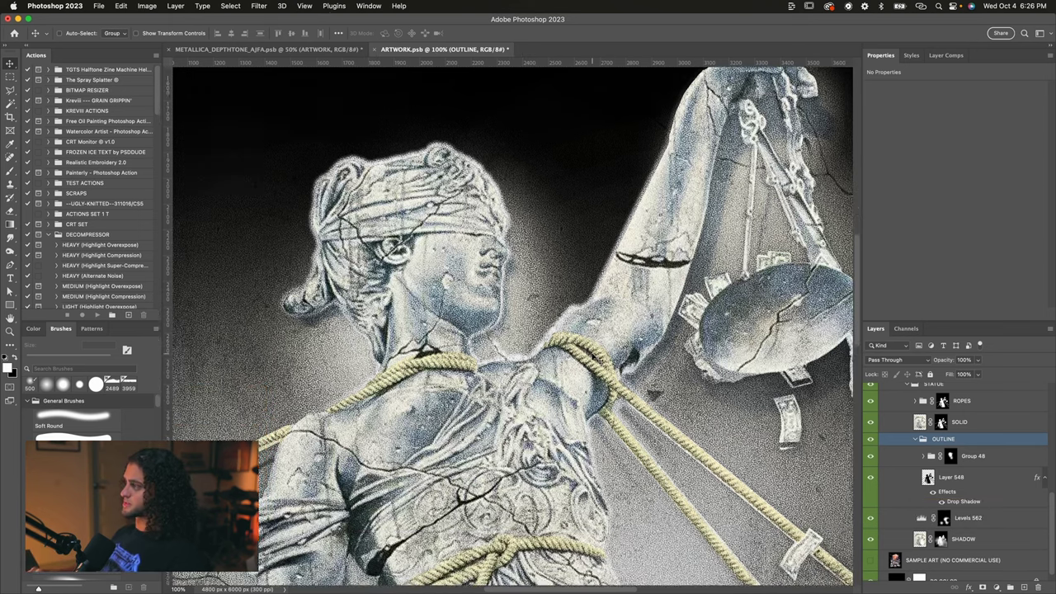
Step: Expand Group 48 and toggle its visibility to compare the outline effect, viewing the statue at 33.3% to 50%
{"action": "left_click", "coordinate": [923, 456]}
{"action": "left_click", "coordinate": [951, 456]}
{"action": "left_click", "coordinate": [871, 456]}
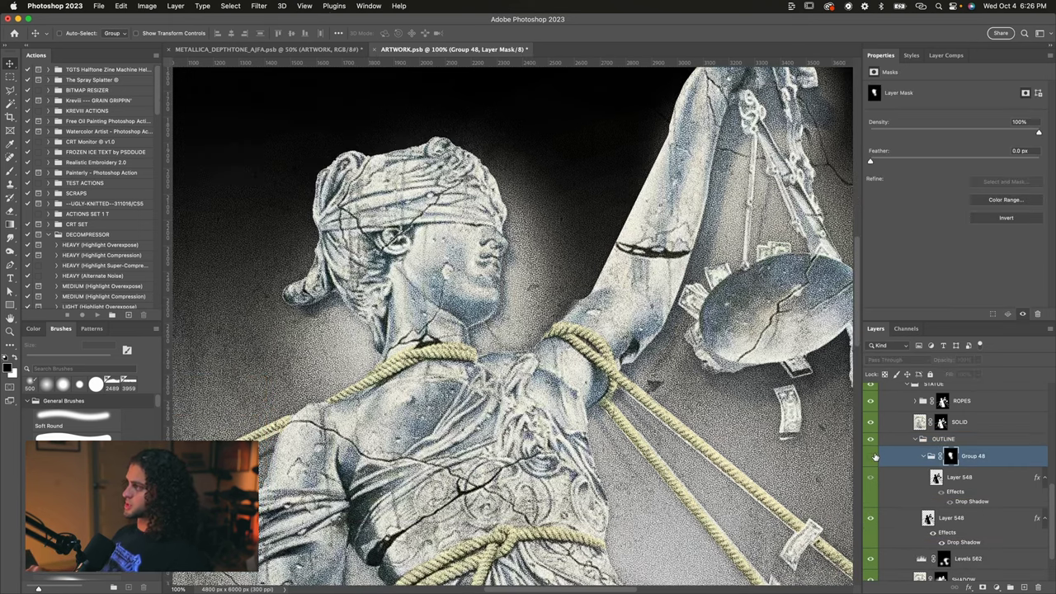
{"action": "left_click", "coordinate": [873, 456]}
{"action": "key", "text": "super+minus"}
{"action": "key", "text": "super+minus"}
{"action": "key", "text": "super+minus"}
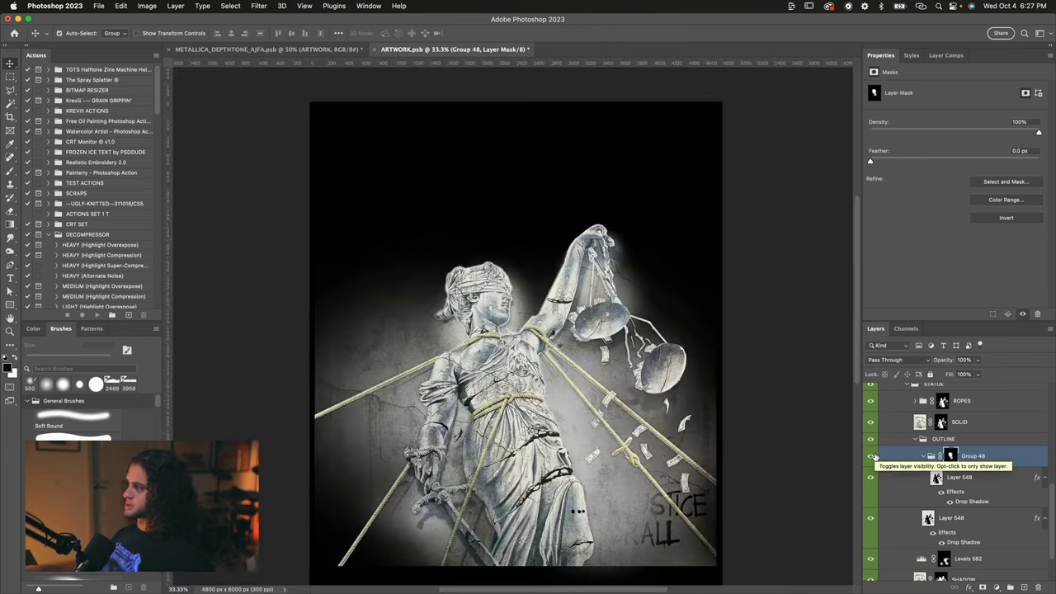
{"action": "key", "text": "super+plus"}
{"action": "key", "text": "super+minus"}
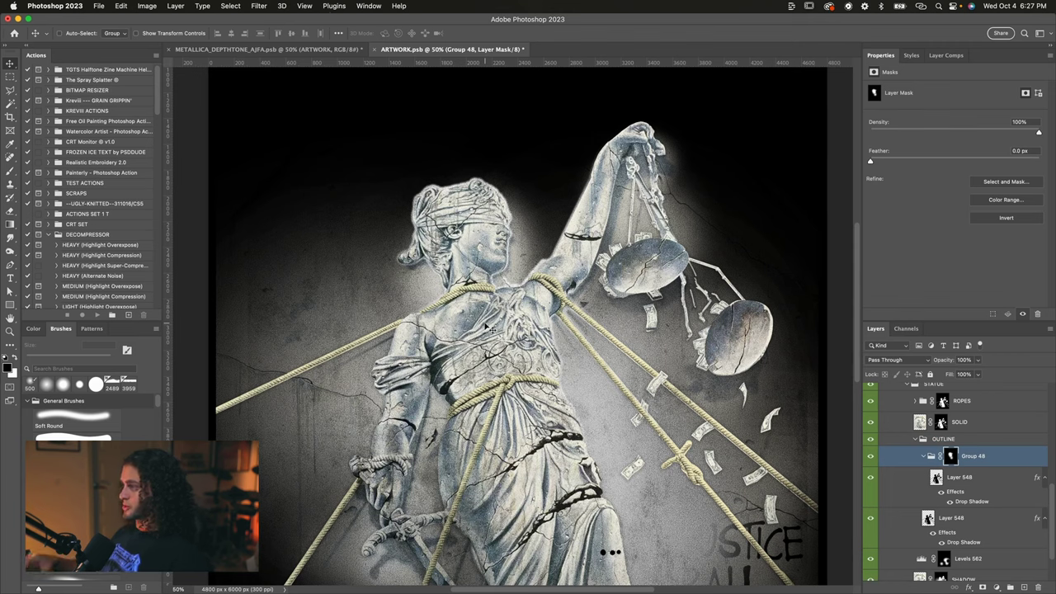
Step: Select the SOLID layer and the ROPES group in turn, comparing the ropes with and without their yellow colouring
{"action": "left_click", "coordinate": [723, 381]}
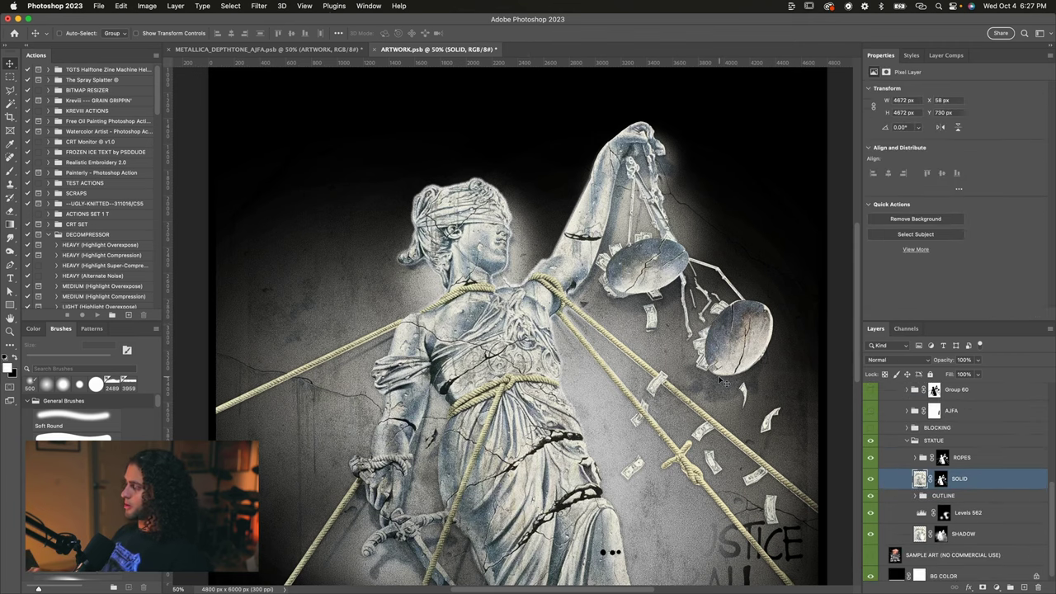
{"action": "left_click", "coordinate": [983, 462]}
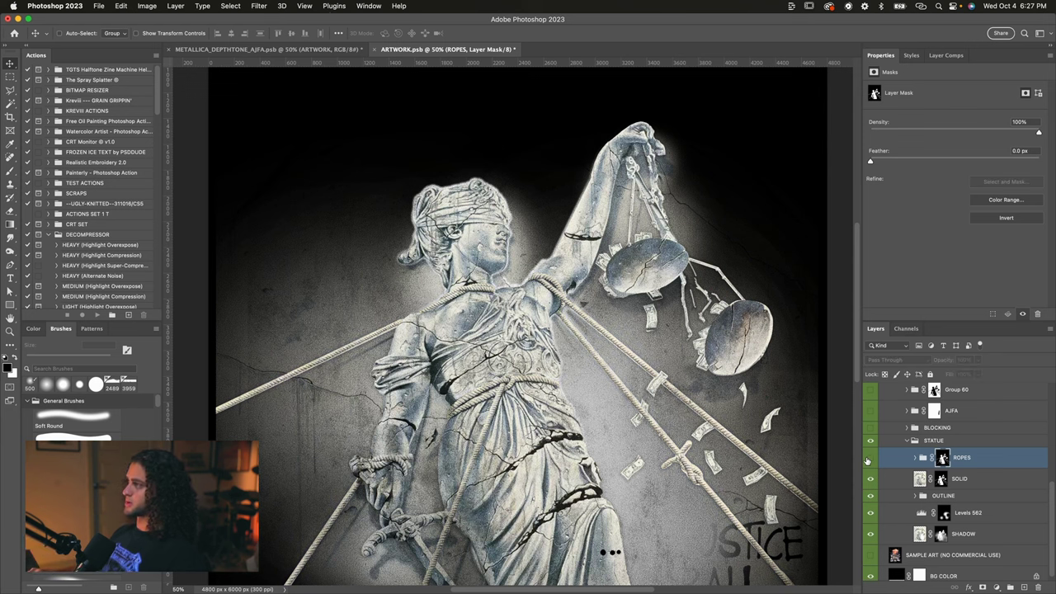
{"action": "scroll", "coordinate": [561, 375], "scroll_direction": "down", "scroll_amount": 3}
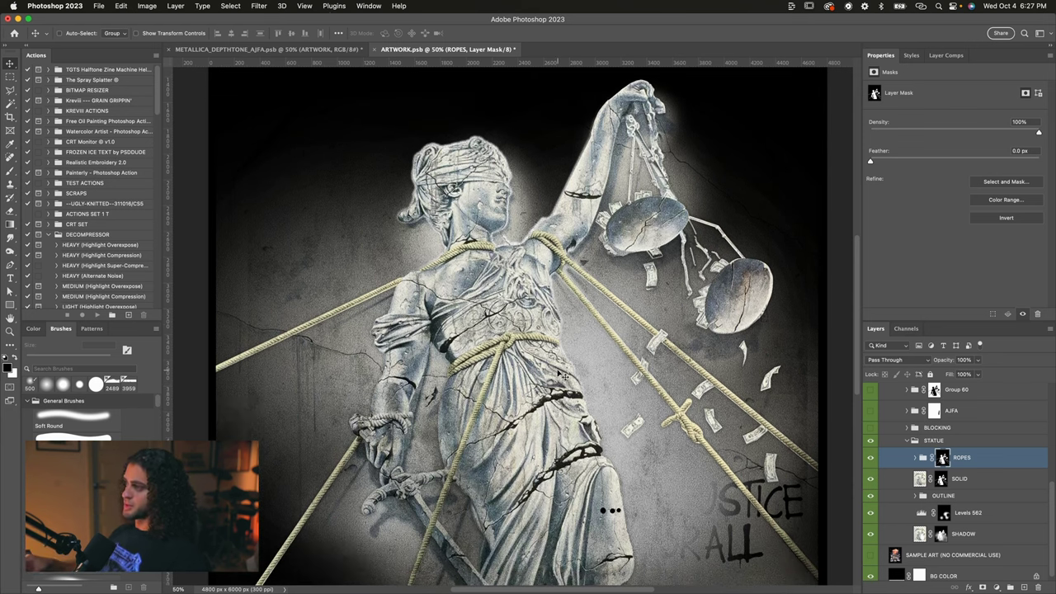
{"action": "scroll", "coordinate": [561, 375], "scroll_direction": "right", "scroll_amount": 1}
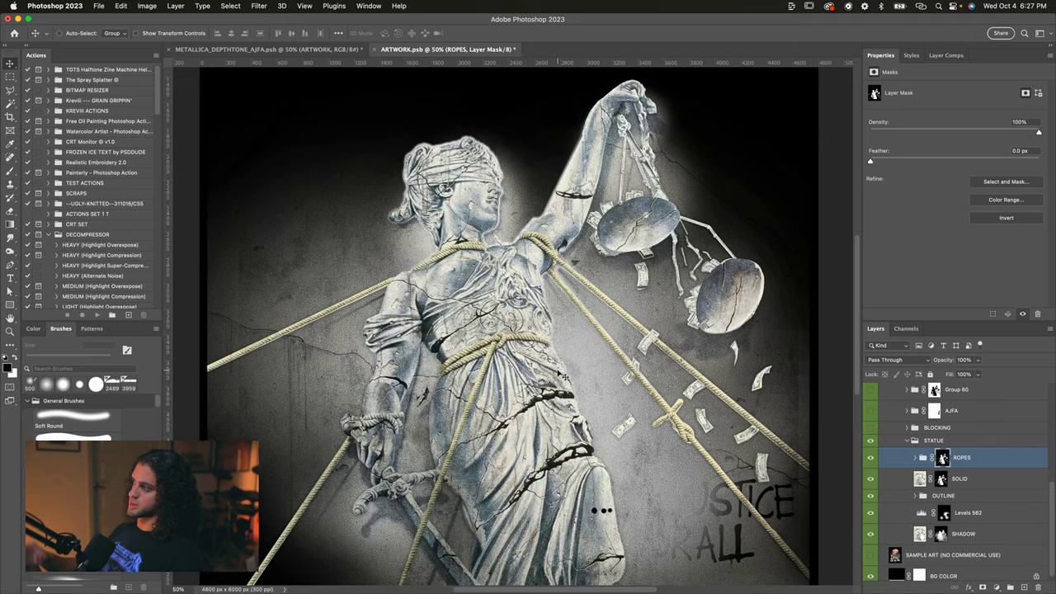
Step: Collapse the STATUE group, and show and expand the BLOCKING group
{"action": "left_click", "coordinate": [592, 264]}
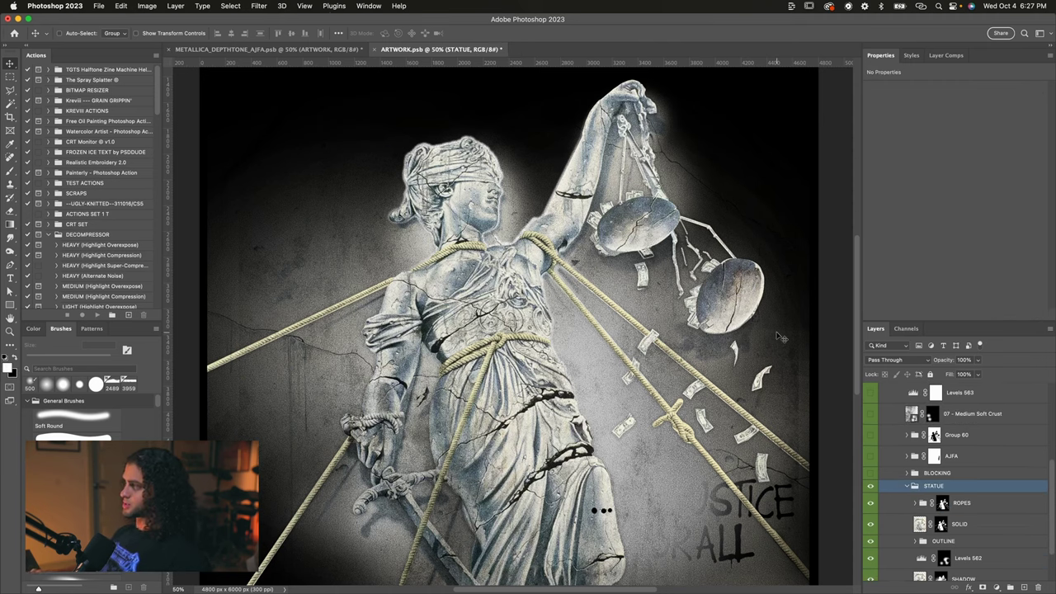
{"action": "left_click", "coordinate": [908, 487]}
{"action": "left_click", "coordinate": [918, 520]}
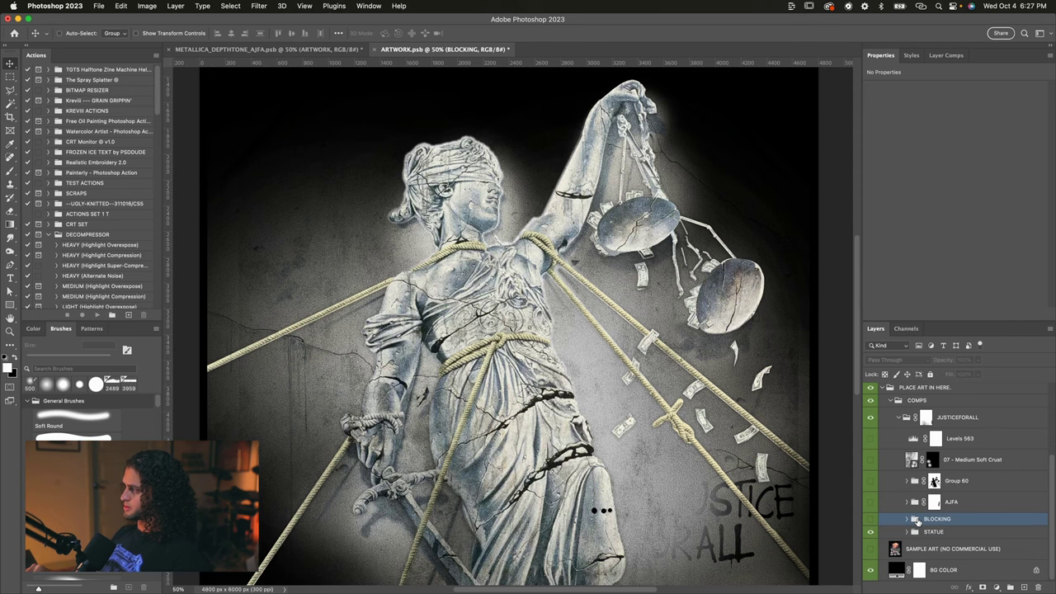
{"action": "left_click", "coordinate": [871, 521]}
{"action": "left_click", "coordinate": [907, 520]}
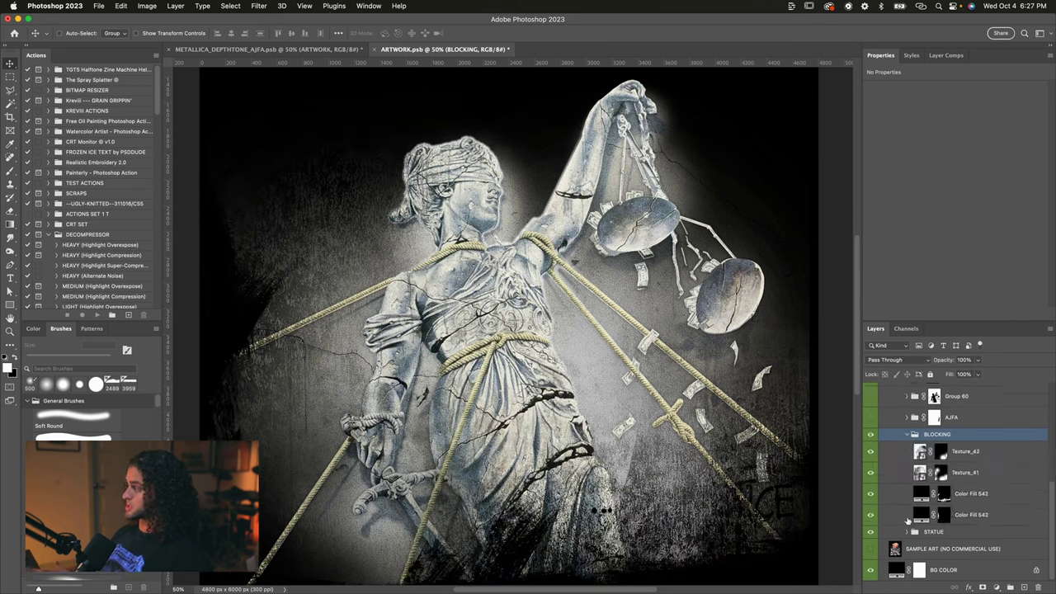
Step: Select the Texture_42 and Texture_41 layers in the BLOCKING group in turn and examine the texture around the statue
{"action": "left_click", "coordinate": [880, 452]}
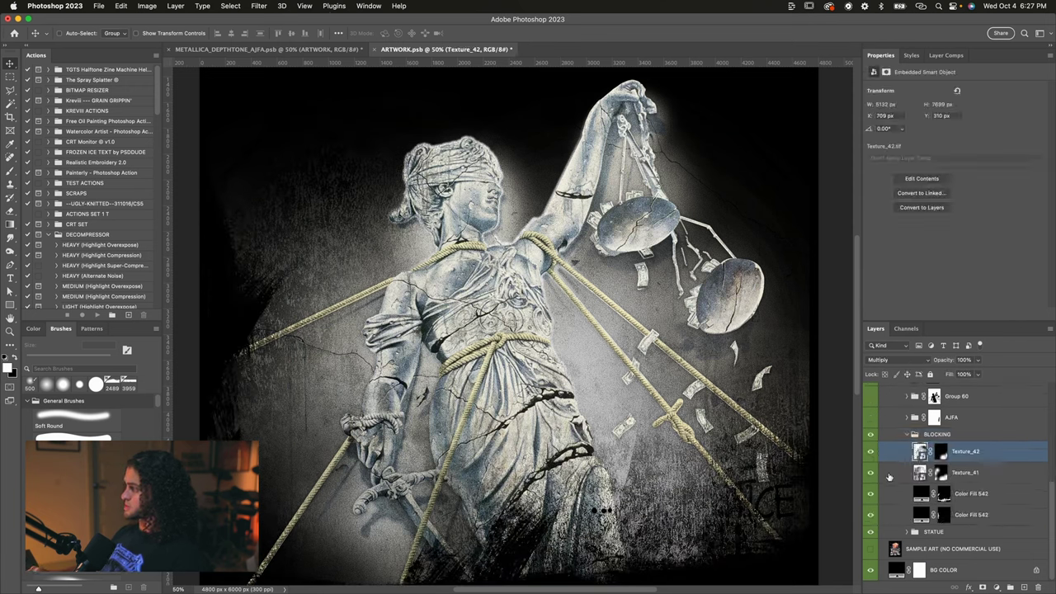
{"action": "left_click", "coordinate": [889, 473]}
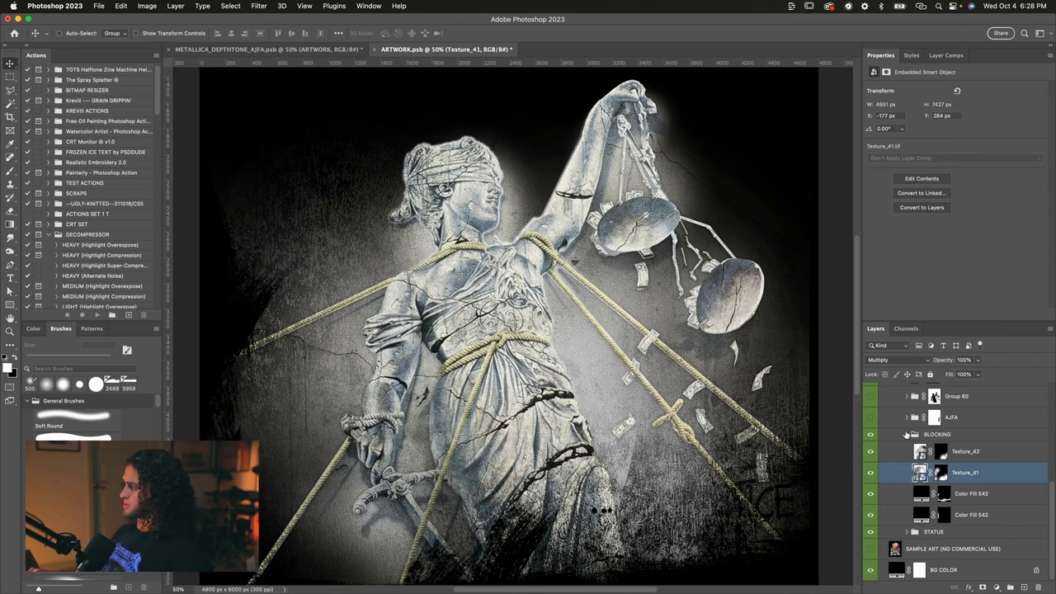
{"action": "scroll", "coordinate": [732, 407], "scroll_direction": "up", "scroll_amount": 2}
{"action": "scroll", "coordinate": [732, 407], "scroll_direction": "down", "scroll_amount": 3}
{"action": "key", "text": "super+minus"}
{"action": "key", "text": "super+plus"}
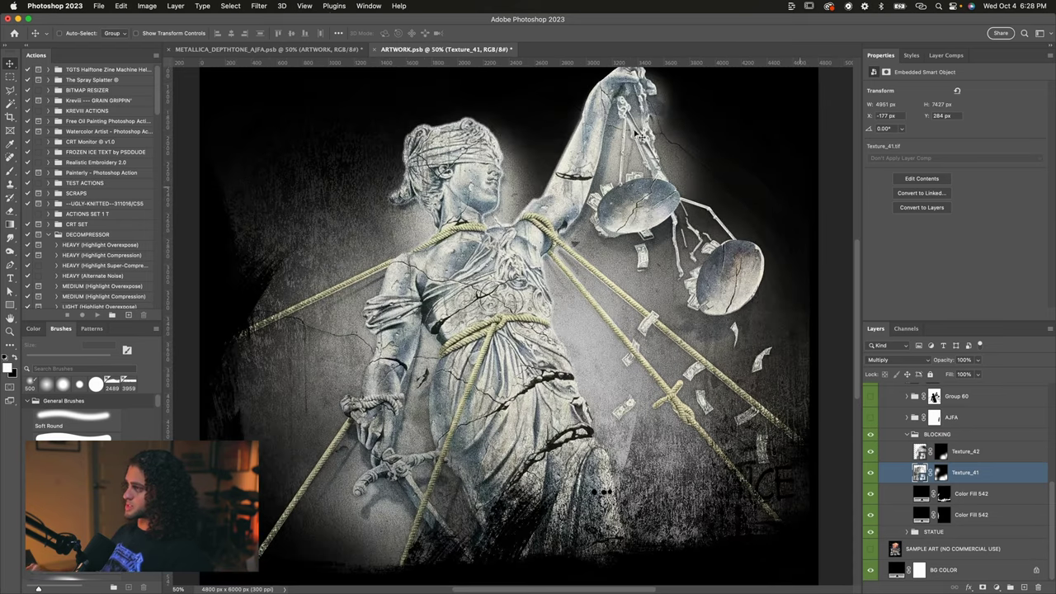
{"action": "scroll", "coordinate": [477, 351], "scroll_direction": "up", "scroll_amount": 2}
Step: Select the upper Color Fill 542 layer and toggle its visibility to compare the blocked-out lower edges of the artwork
{"action": "left_click", "coordinate": [1028, 495]}
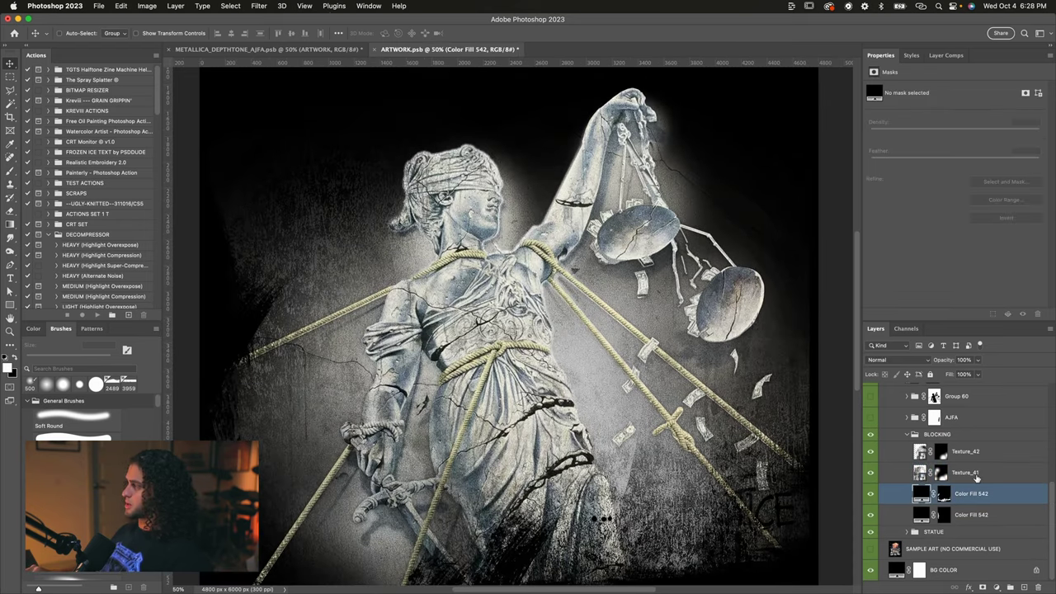
{"action": "scroll", "coordinate": [707, 436], "scroll_direction": "down", "scroll_amount": 4}
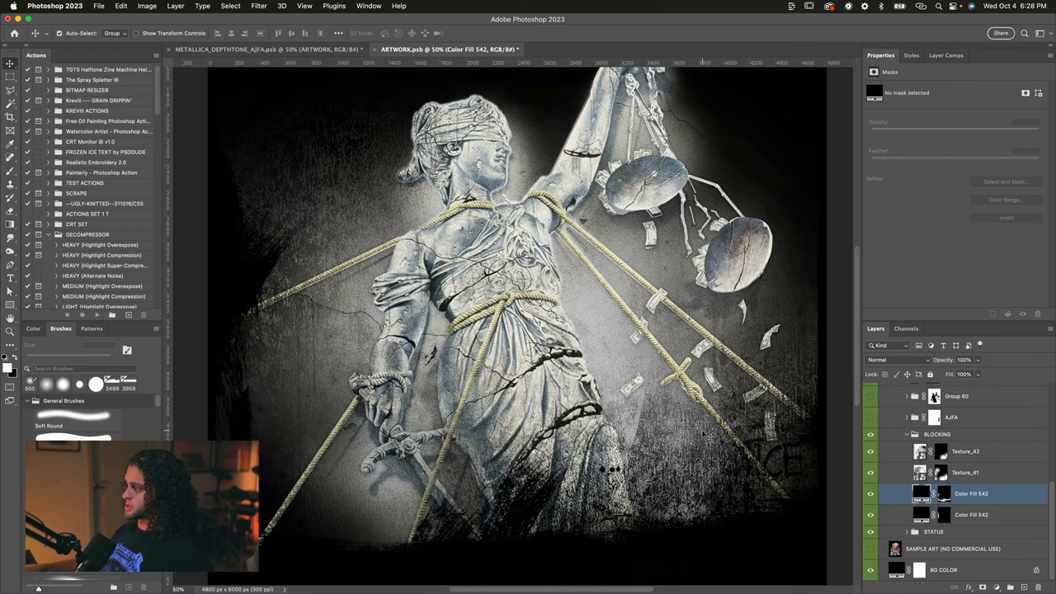
{"action": "key", "text": "super+minus"}
{"action": "key", "text": "super+plus"}
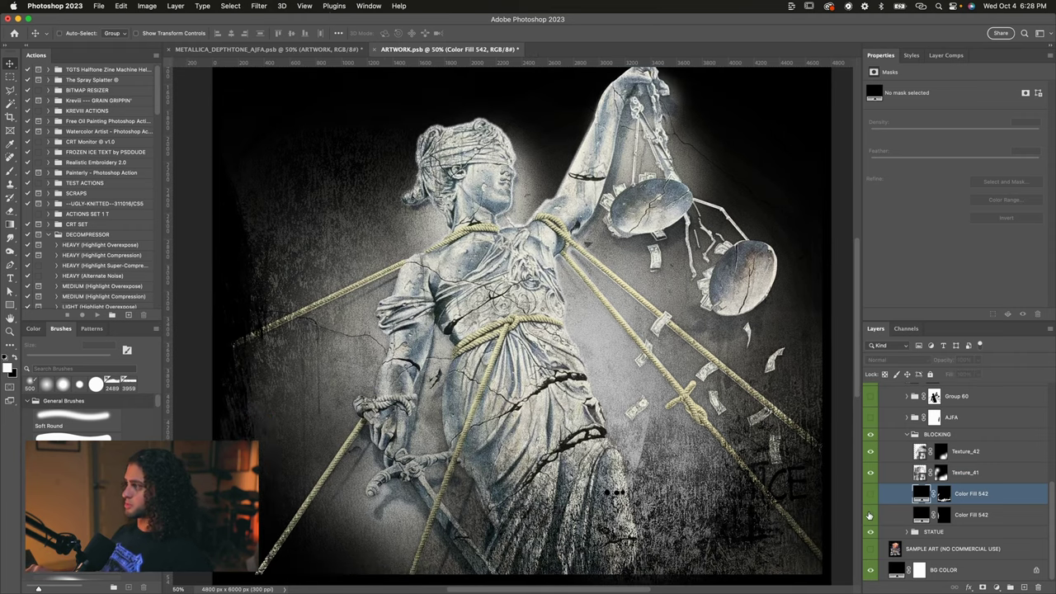
{"action": "left_click", "coordinate": [870, 493]}
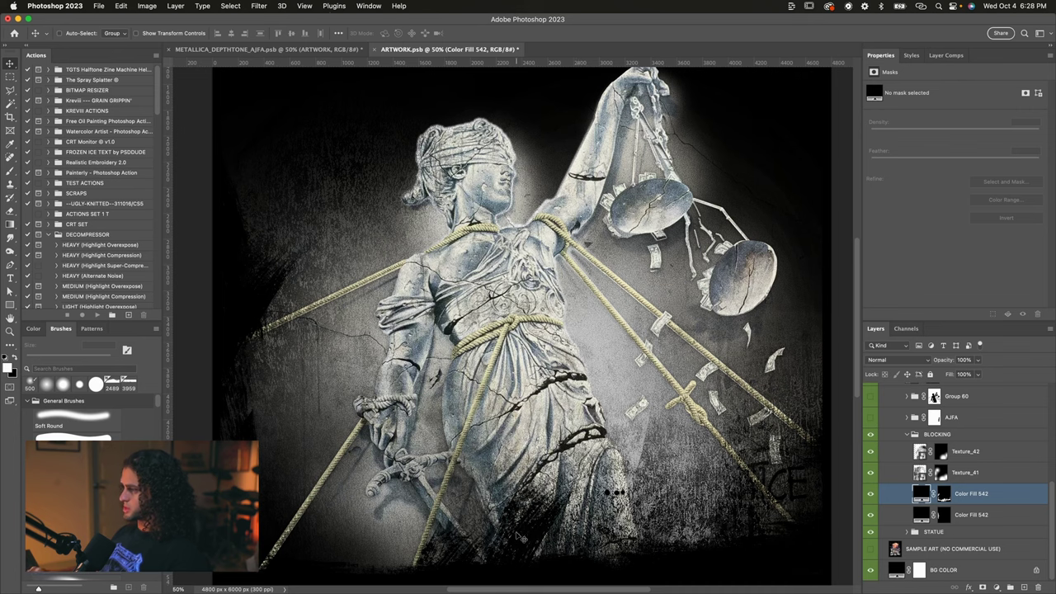
Step: View the upper Color Fill 542 layer's mask on its own to examine the brush strokes, and return to the full artwork
{"action": "left_click", "coordinate": [944, 495], "text": "alt"}
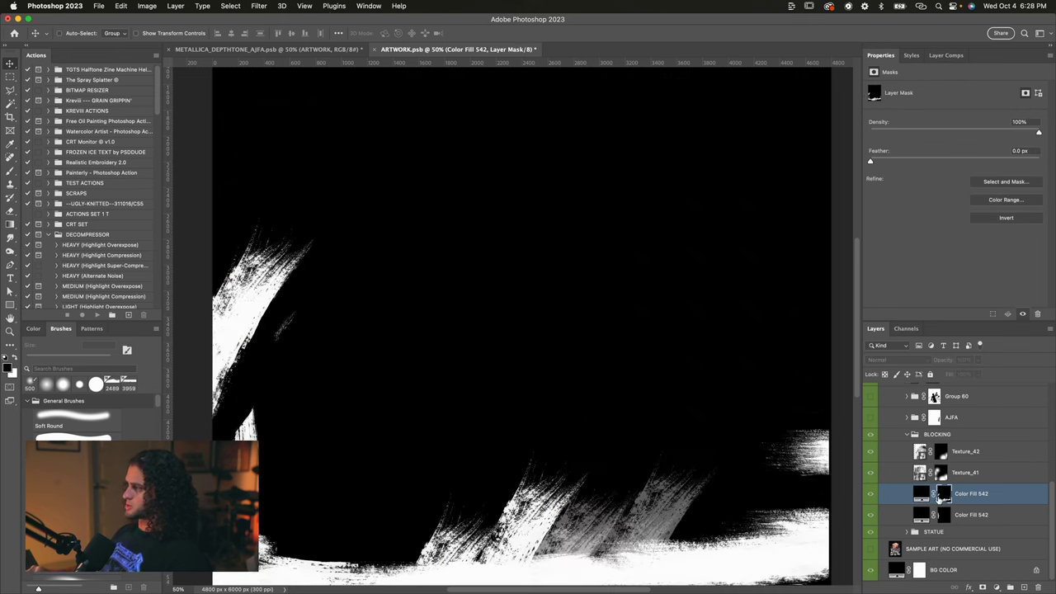
{"action": "scroll", "coordinate": [564, 551], "scroll_direction": "down", "scroll_amount": 2}
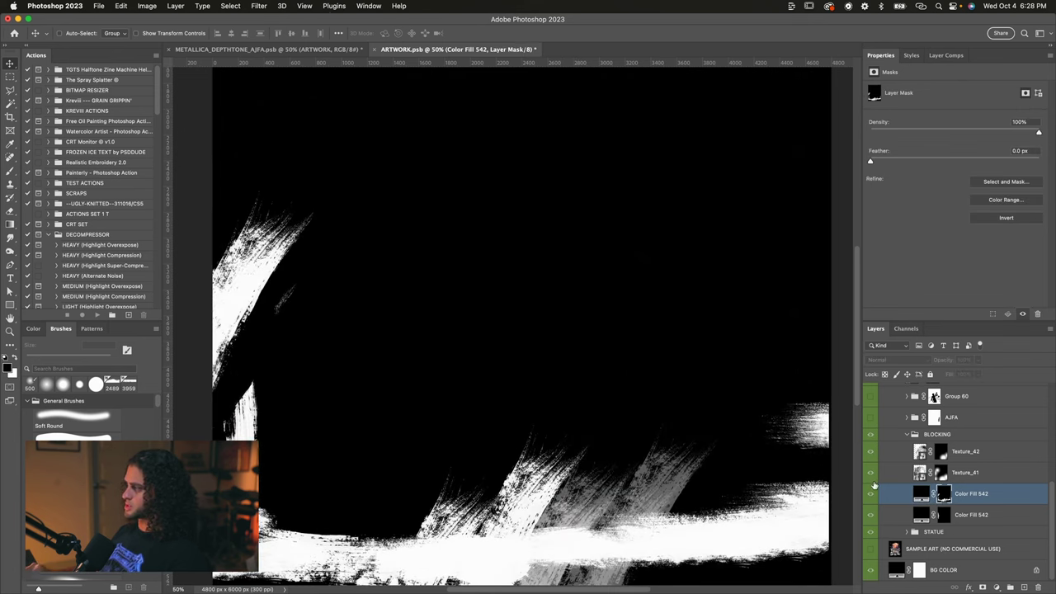
{"action": "left_click", "coordinate": [921, 494]}
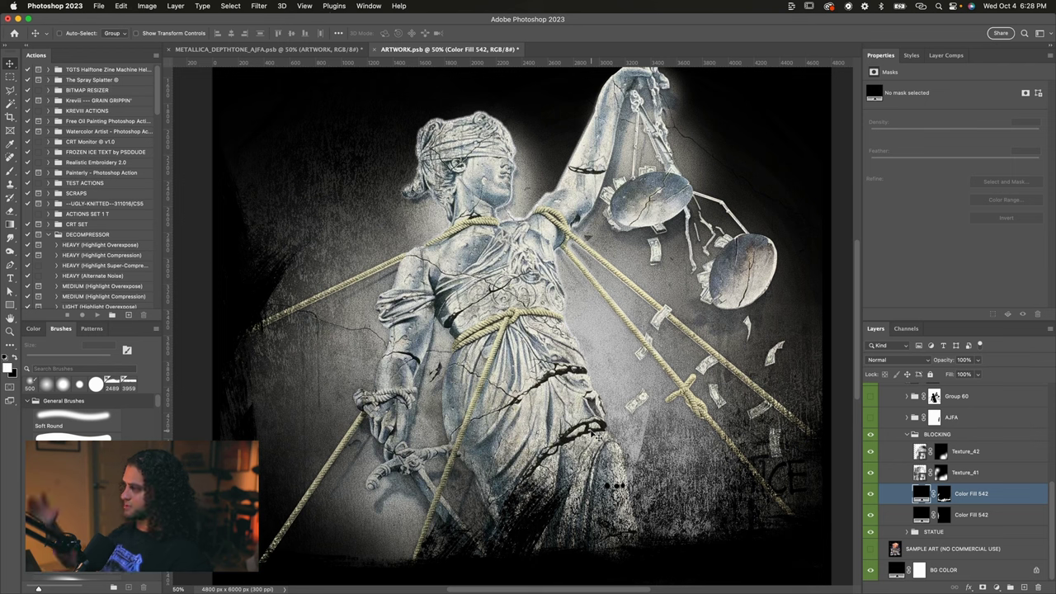
Step: Collapse the BLOCKING group, show the AJFA group and select its layer mask
{"action": "left_click", "coordinate": [907, 434]}
{"action": "left_click", "coordinate": [871, 502]}
{"action": "left_click", "coordinate": [934, 501]}
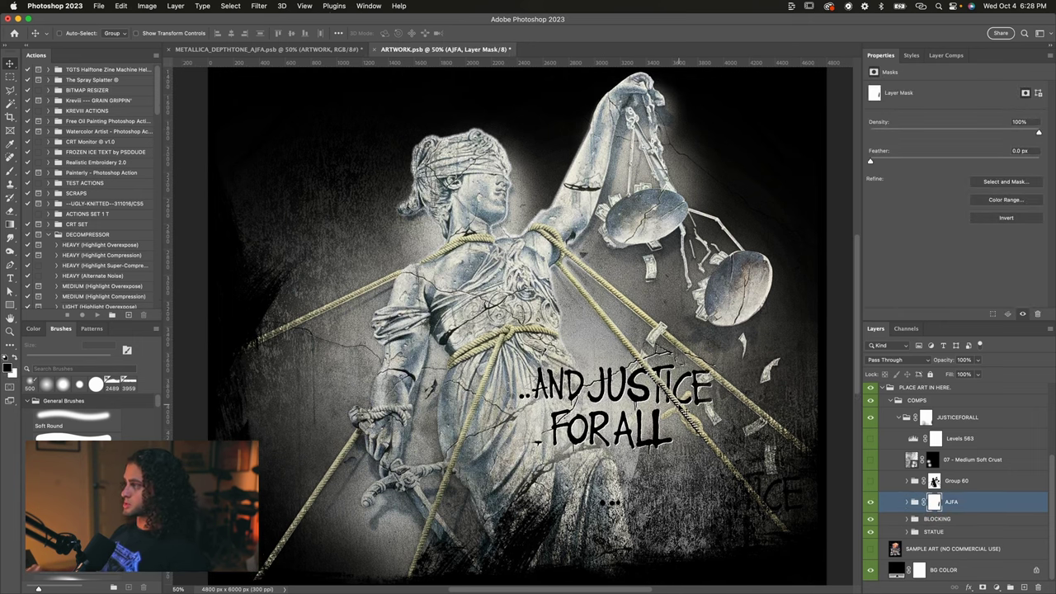
{"action": "scroll", "coordinate": [680, 404], "scroll_direction": "right", "scroll_amount": 2}
{"action": "scroll", "coordinate": [680, 404], "scroll_direction": "down", "scroll_amount": 1}
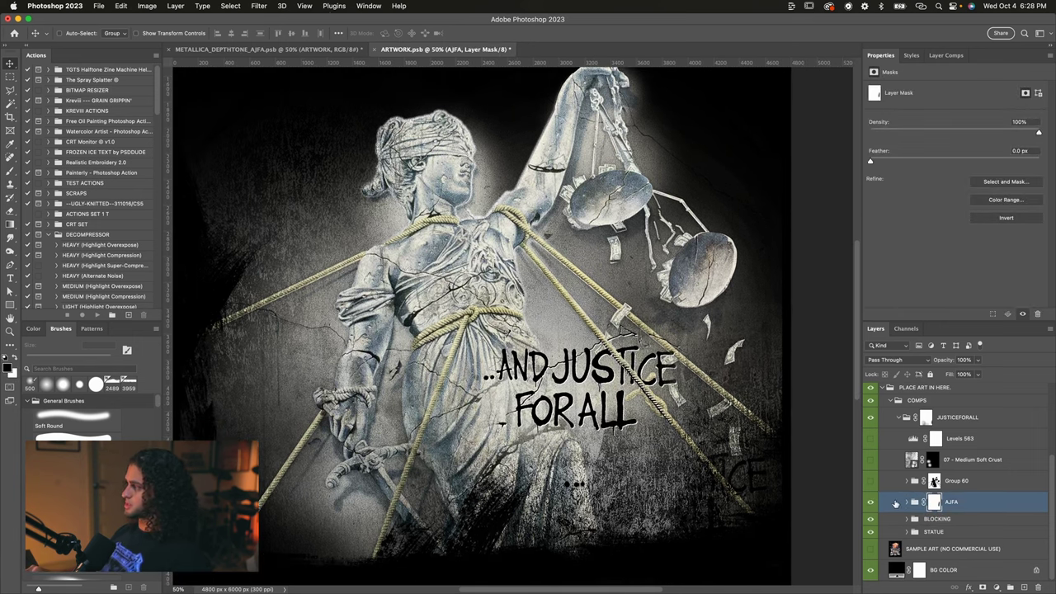
Step: Expand the AJFA group and select the SHADOW (merged) layer
{"action": "left_click", "coordinate": [906, 503]}
{"action": "scroll", "coordinate": [924, 495], "scroll_direction": "down", "scroll_amount": 2}
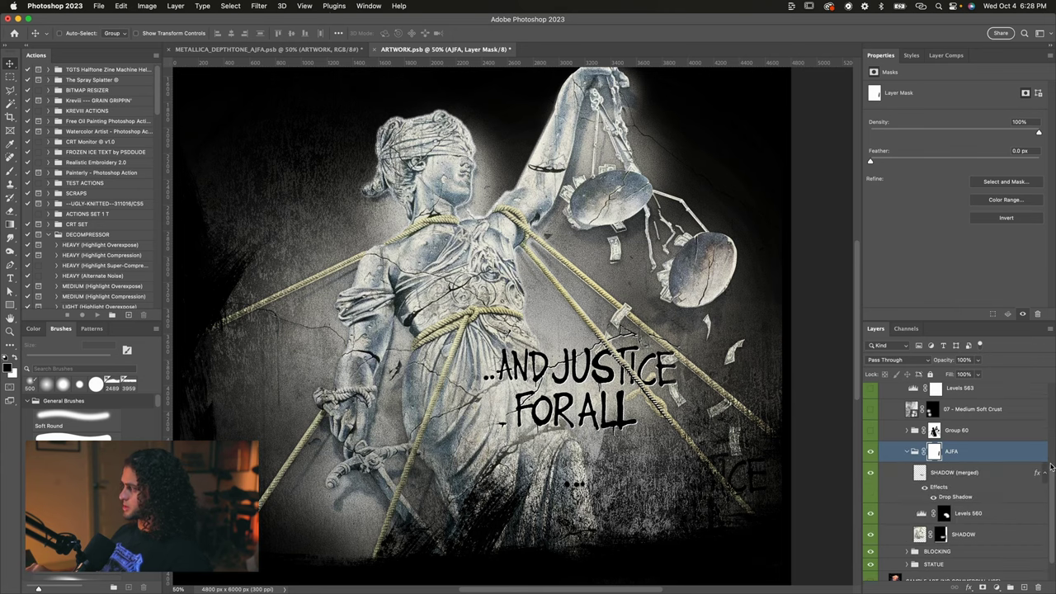
{"action": "left_click", "coordinate": [995, 477]}
{"action": "scroll", "coordinate": [768, 450], "scroll_direction": "right", "scroll_amount": 2}
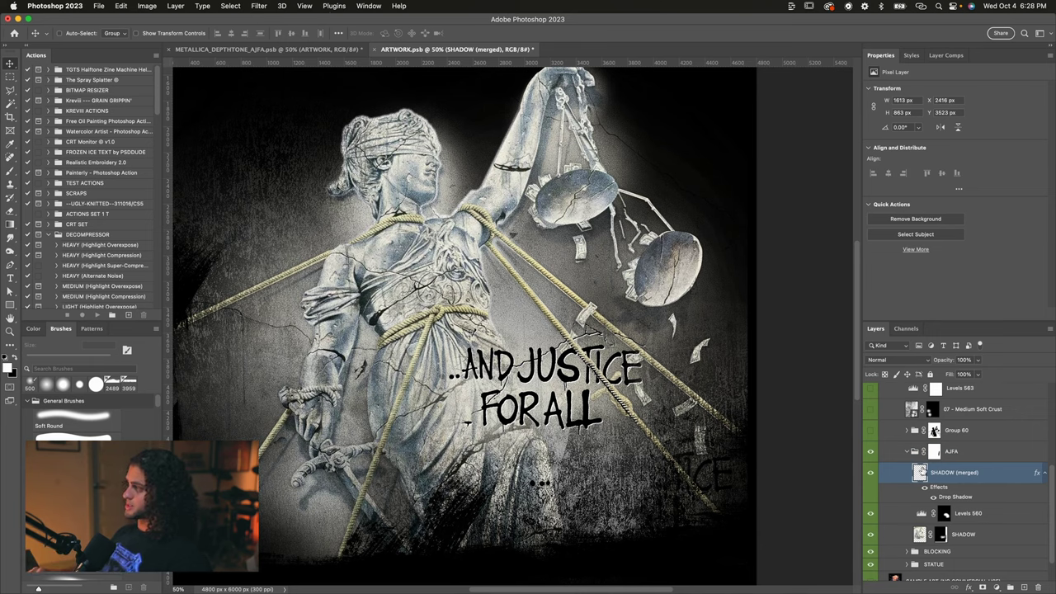
Step: Inspect the SHADOW (merged) layer's Drop Shadow settings with the title lettering at 100%, and close them without changes
{"action": "key", "text": "super+equal"}
{"action": "key", "text": "super+equal"}
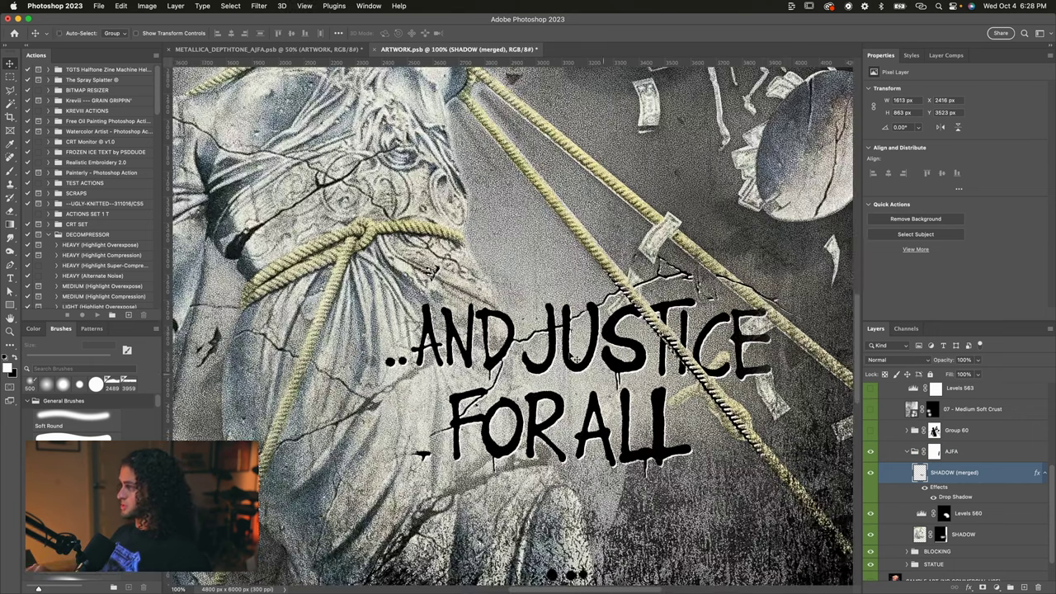
{"action": "double_click", "coordinate": [949, 495]}
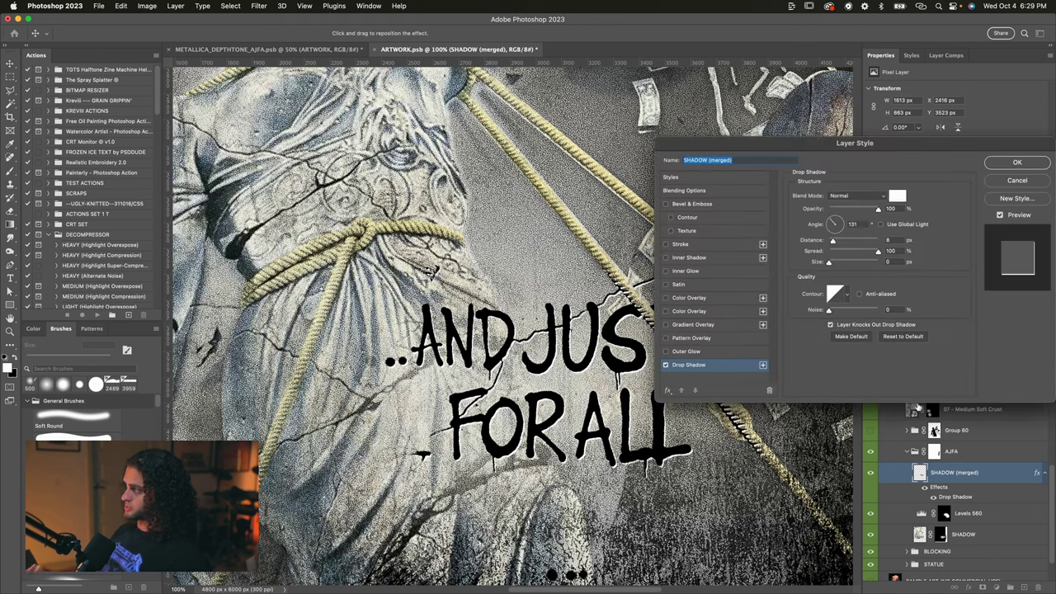
{"action": "left_click_drag", "start_coordinate": [820, 136], "coordinate": [754, 135]}
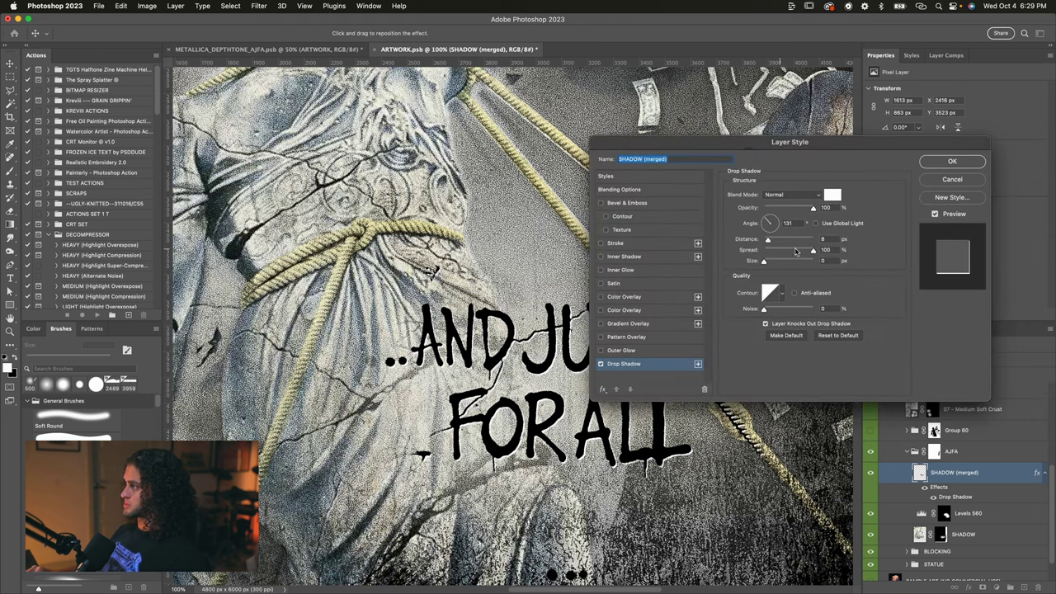
{"action": "left_click", "coordinate": [980, 157]}
Step: Collapse the AJFA group and examine the ...AND JUSTICE FOR ALL lettering against the statue and ropes at 50% to 66.7%
{"action": "key", "text": "super+minus"}
{"action": "scroll", "coordinate": [632, 302], "scroll_direction": "up", "scroll_amount": 2}
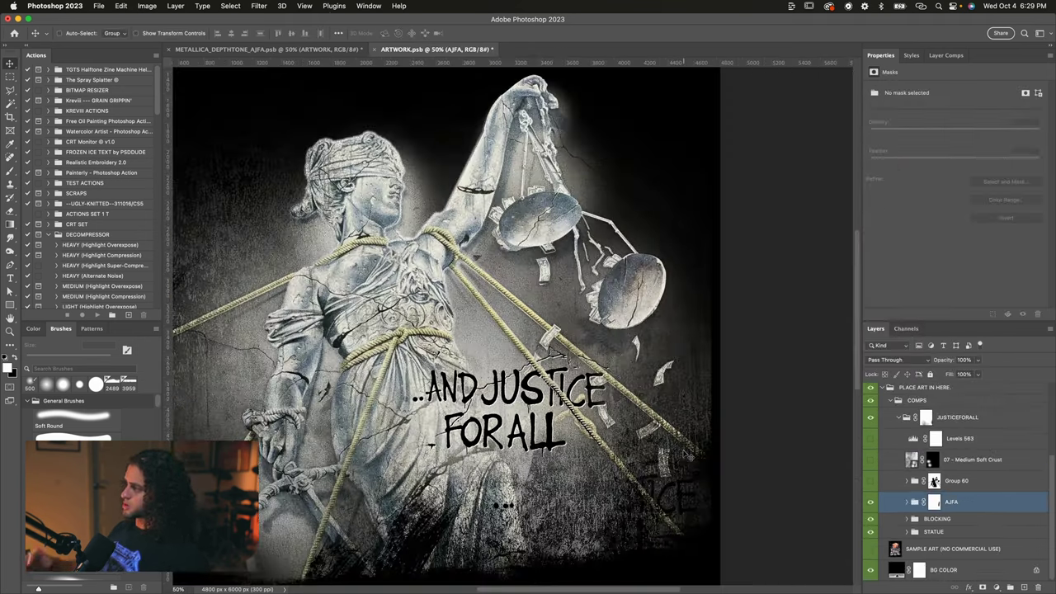
{"action": "key", "text": "super+plus"}
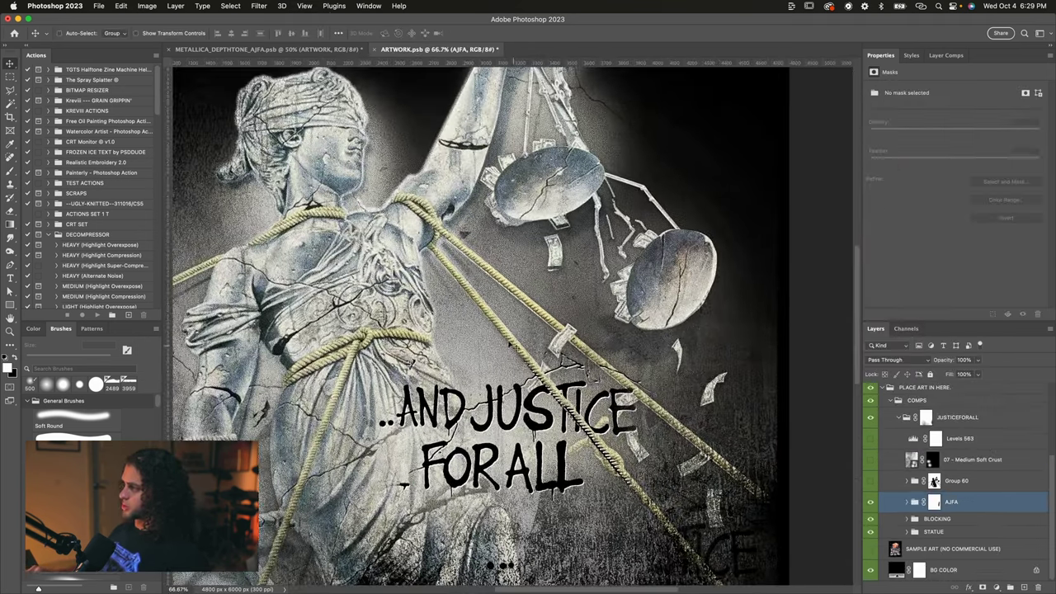
{"action": "scroll", "coordinate": [581, 429], "scroll_direction": "down", "scroll_amount": 1}
{"action": "scroll", "coordinate": [532, 329], "scroll_direction": "down", "scroll_amount": 1}
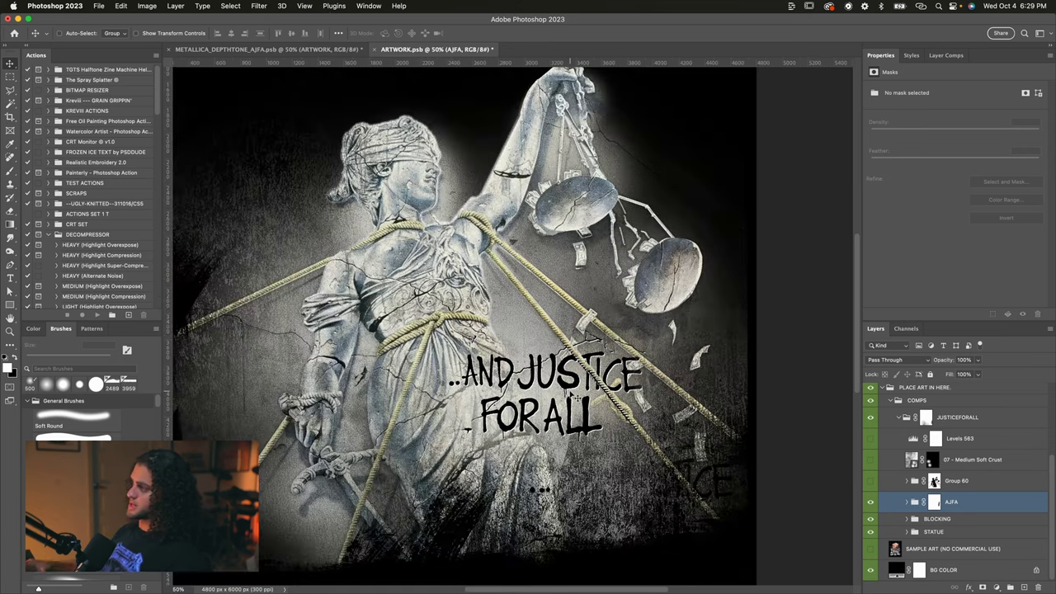
{"action": "scroll", "coordinate": [699, 328], "scroll_direction": "up", "scroll_amount": 1}
{"action": "scroll", "coordinate": [699, 327], "scroll_direction": "up", "scroll_amount": 2}
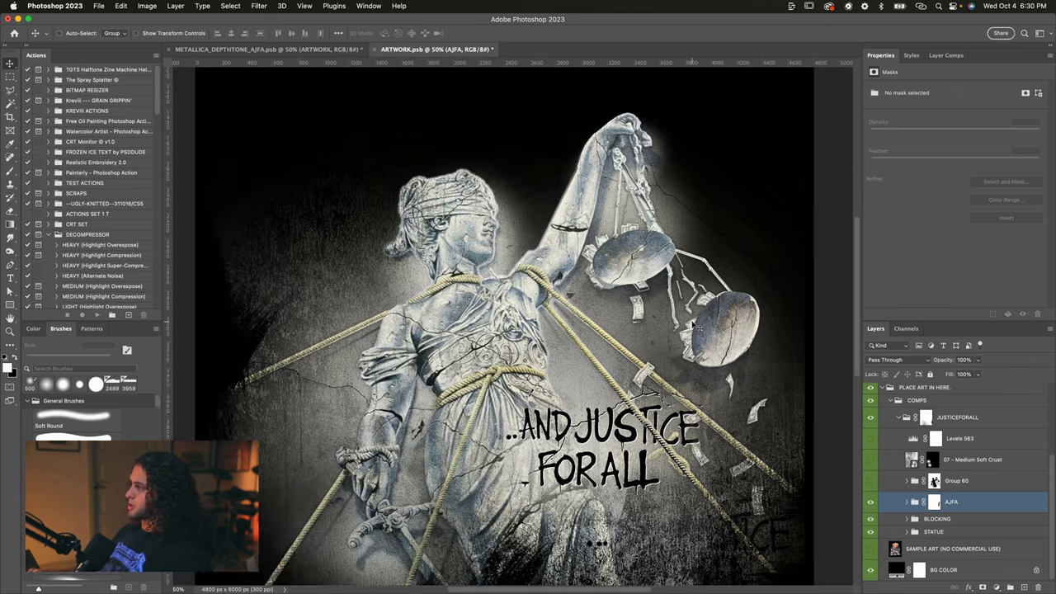
Step: Show and expand Group 60, and examine the METALLICA logo above the statue
{"action": "scroll", "coordinate": [699, 330], "scroll_direction": "up", "scroll_amount": 3}
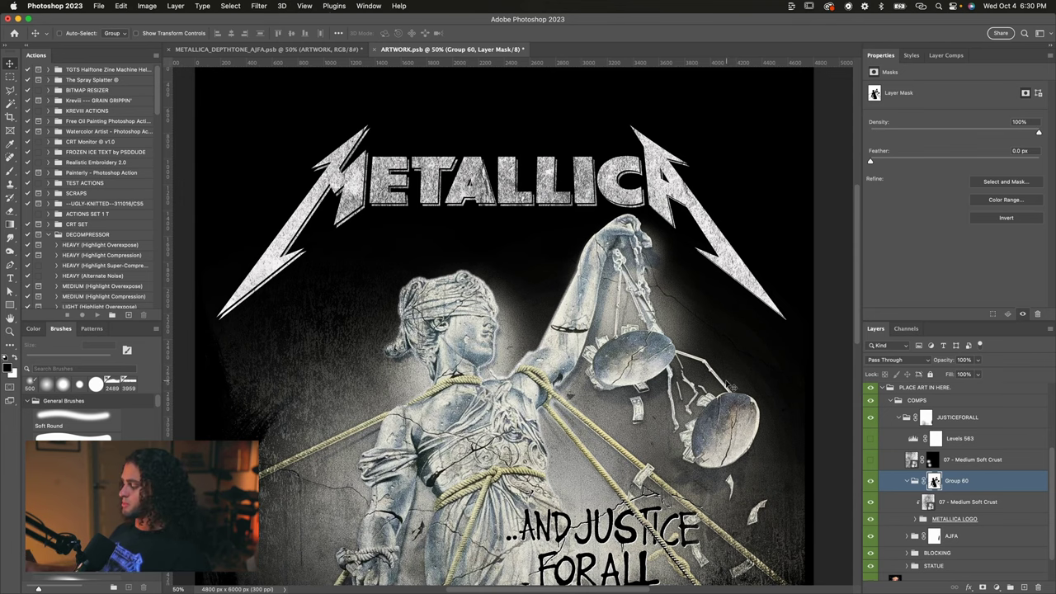
{"action": "key", "text": "super+minus"}
{"action": "key", "text": "super+equal"}
{"action": "scroll", "coordinate": [702, 355], "scroll_direction": "up", "scroll_amount": 1}
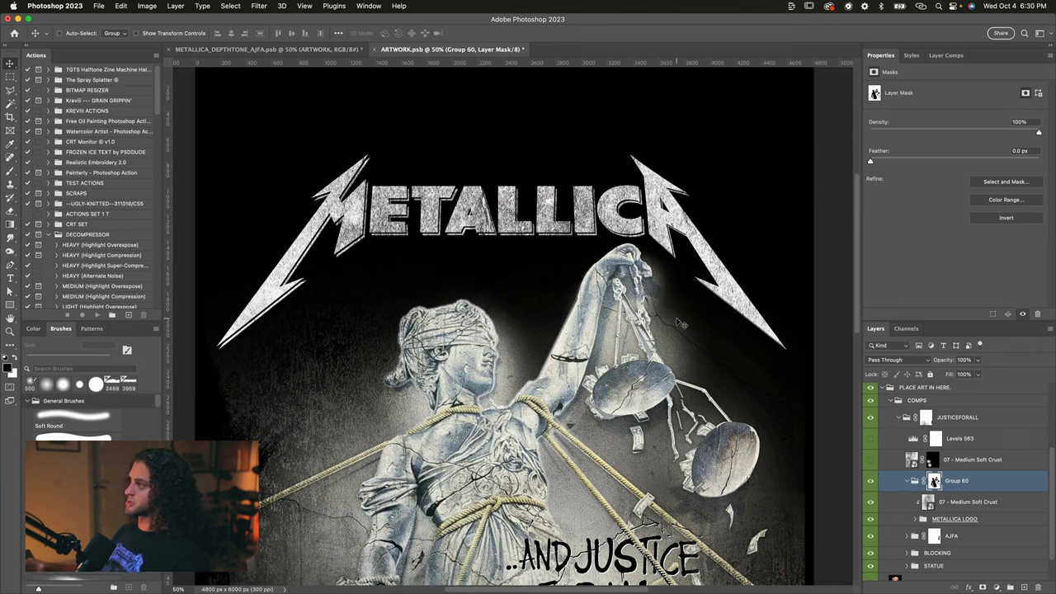
Step: Expand the METALLICA LOGO group inside Group 60
{"action": "scroll", "coordinate": [924, 479], "scroll_direction": "down", "scroll_amount": 2}
{"action": "left_click", "coordinate": [910, 492]}
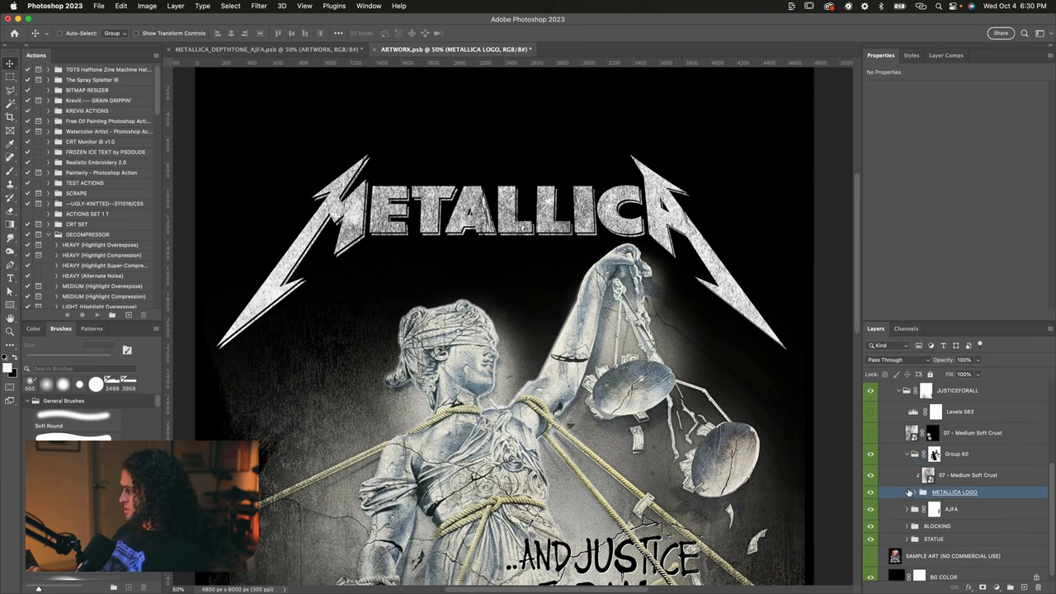
{"action": "left_click", "coordinate": [917, 493]}
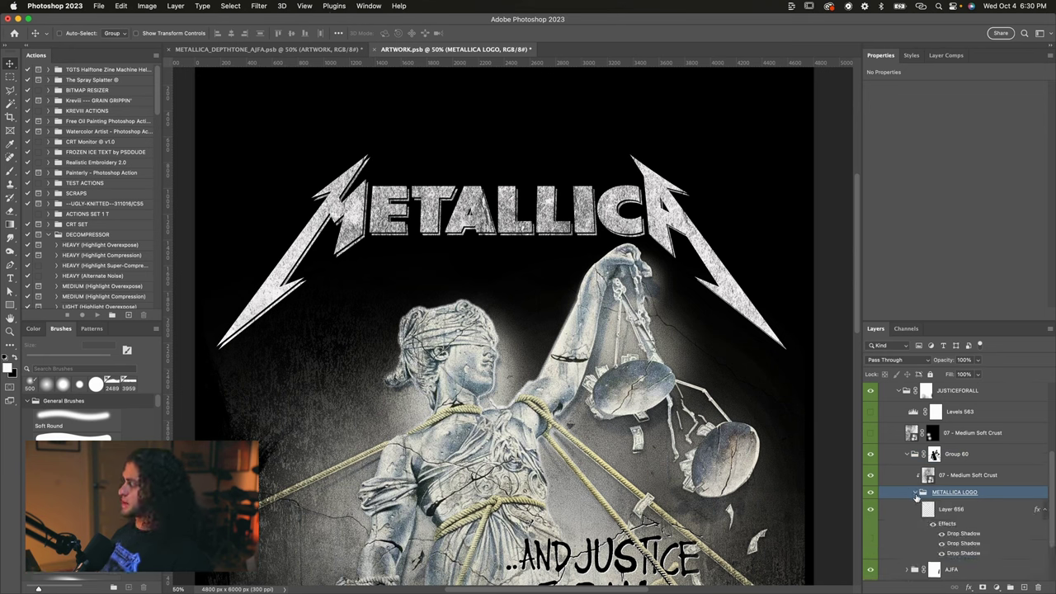
{"action": "scroll", "coordinate": [960, 443], "scroll_direction": "down", "scroll_amount": 2}
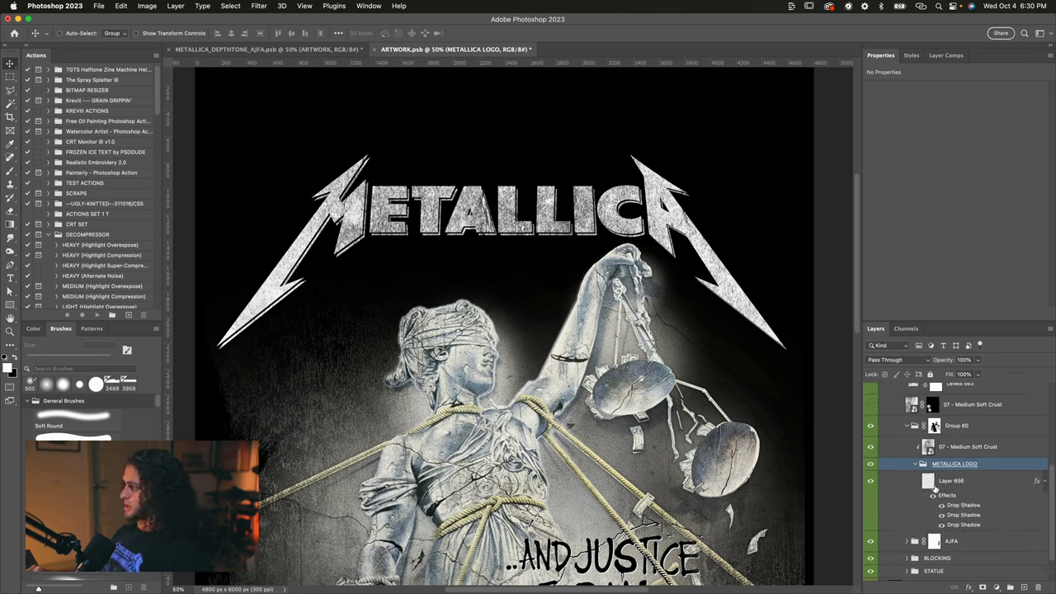
Step: Select Layer 656 and hide the 07 - Medium Soft Crust texture clipped to the METALLICA logo
{"action": "left_click", "coordinate": [958, 483]}
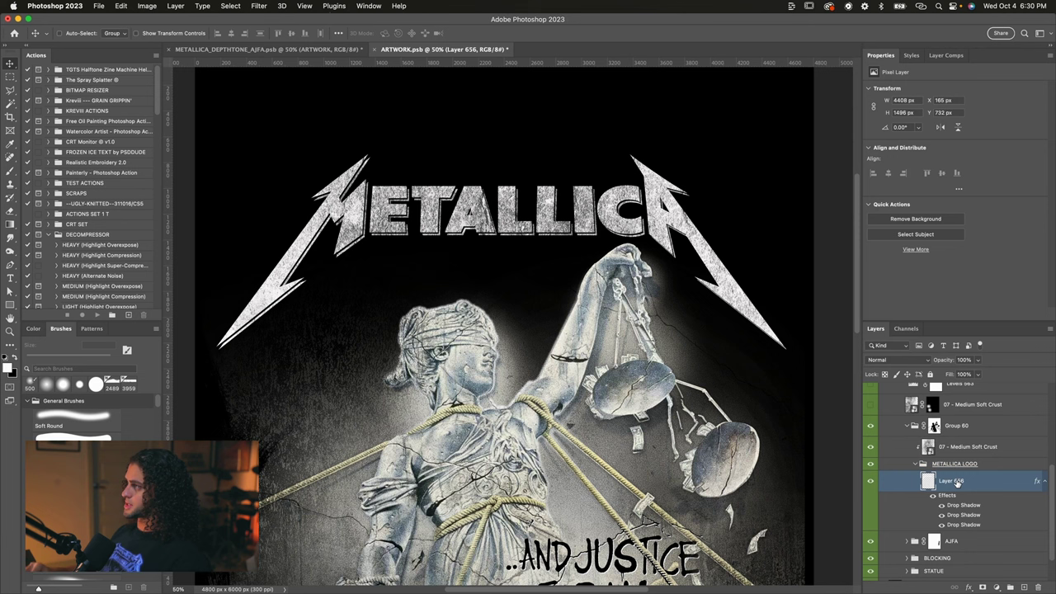
{"action": "left_click", "coordinate": [872, 447]}
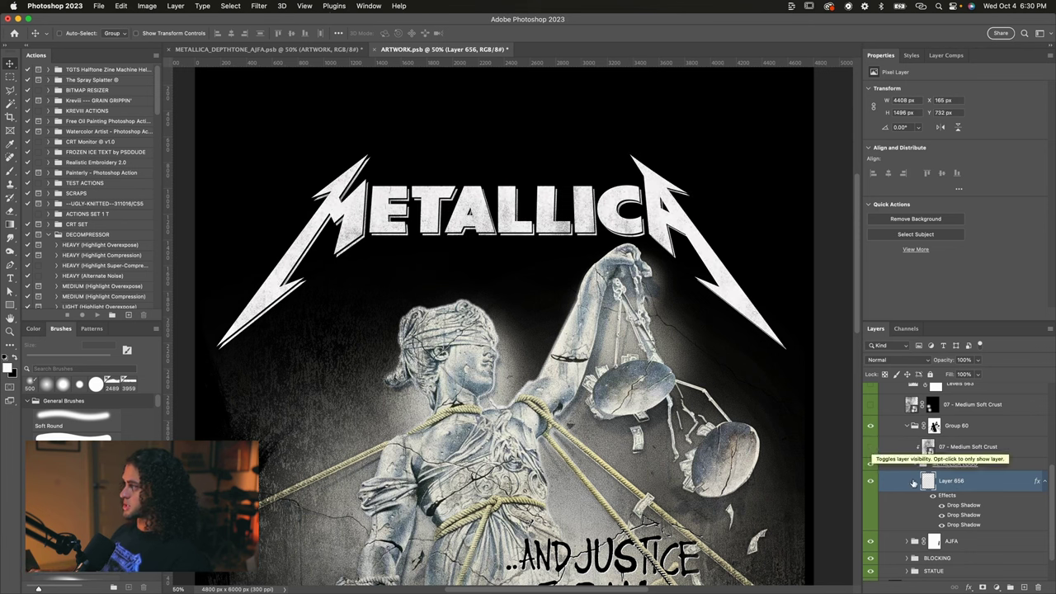
{"action": "scroll", "coordinate": [695, 350], "scroll_direction": "up", "scroll_amount": 2}
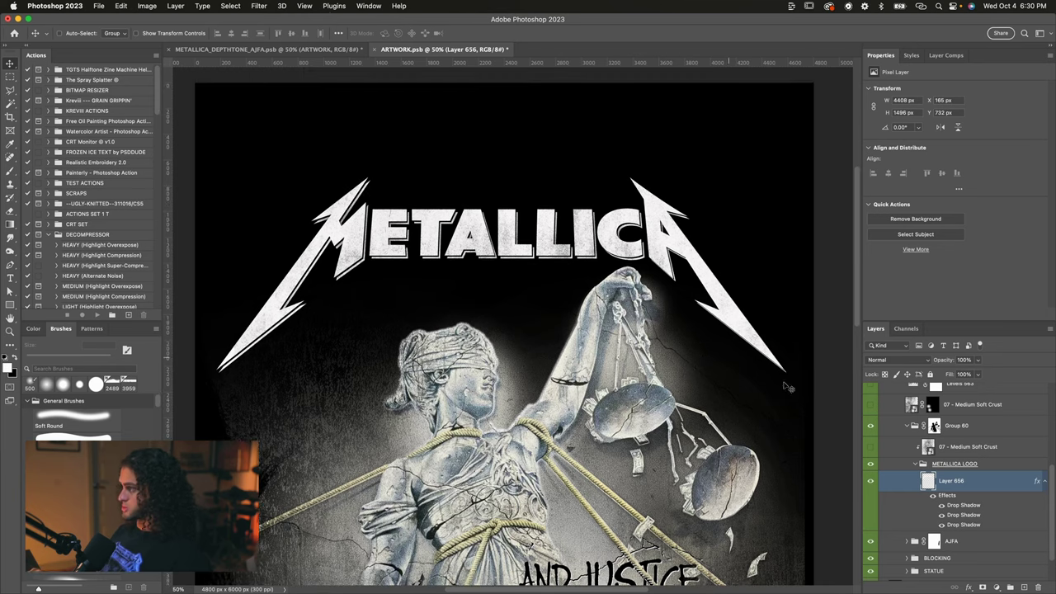
Step: Open the Drop Shadow settings of Layer 656 and examine the three shadows stacked on the METALLICA logo
{"action": "double_click", "coordinate": [964, 505]}
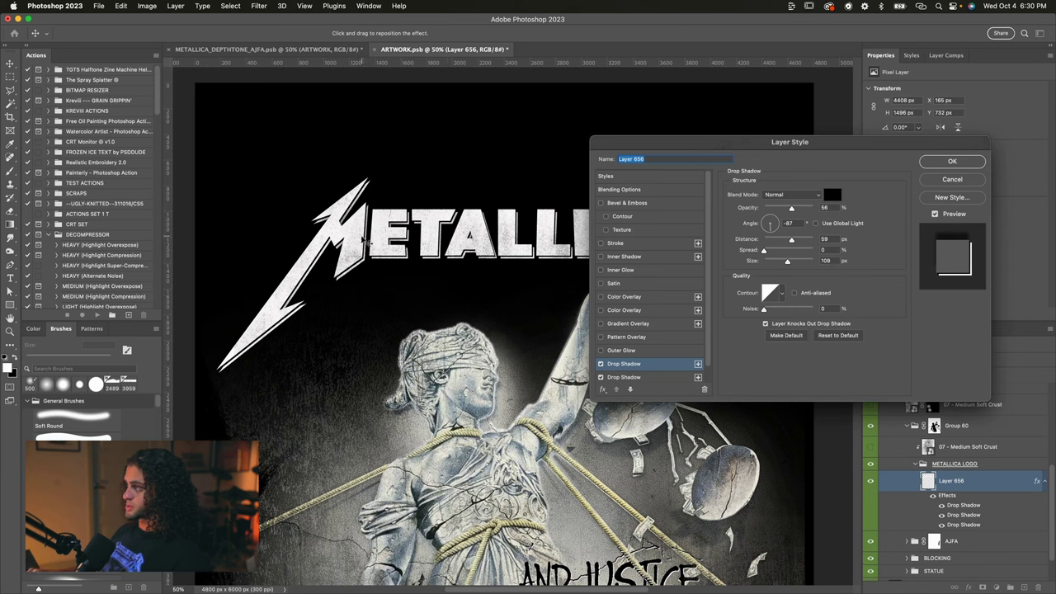
{"action": "scroll", "coordinate": [363, 231], "scroll_direction": "down", "scroll_amount": 4}
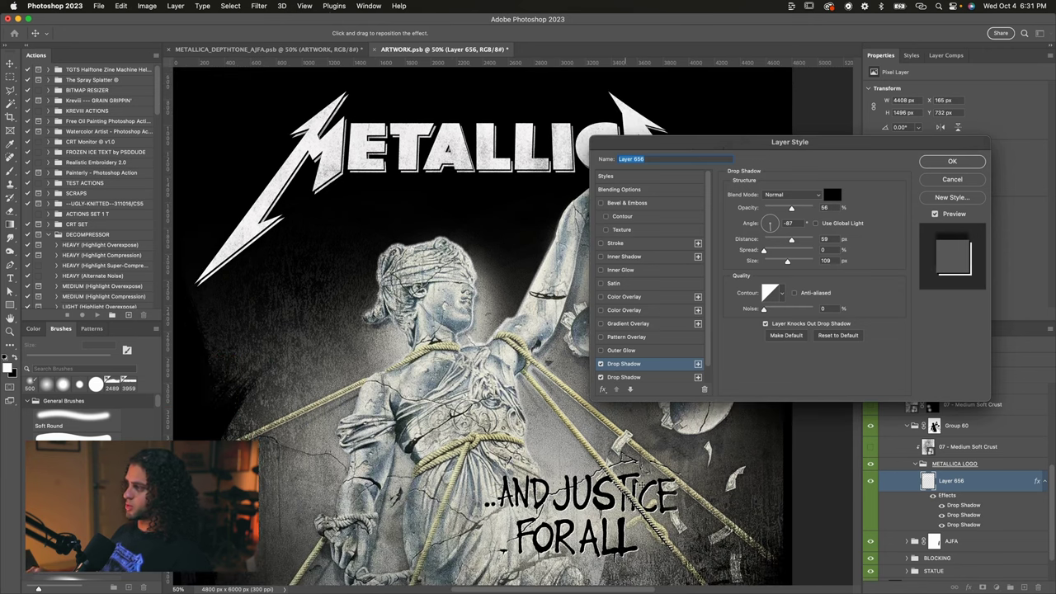
{"action": "scroll", "coordinate": [378, 359], "scroll_direction": "up", "scroll_amount": 8}
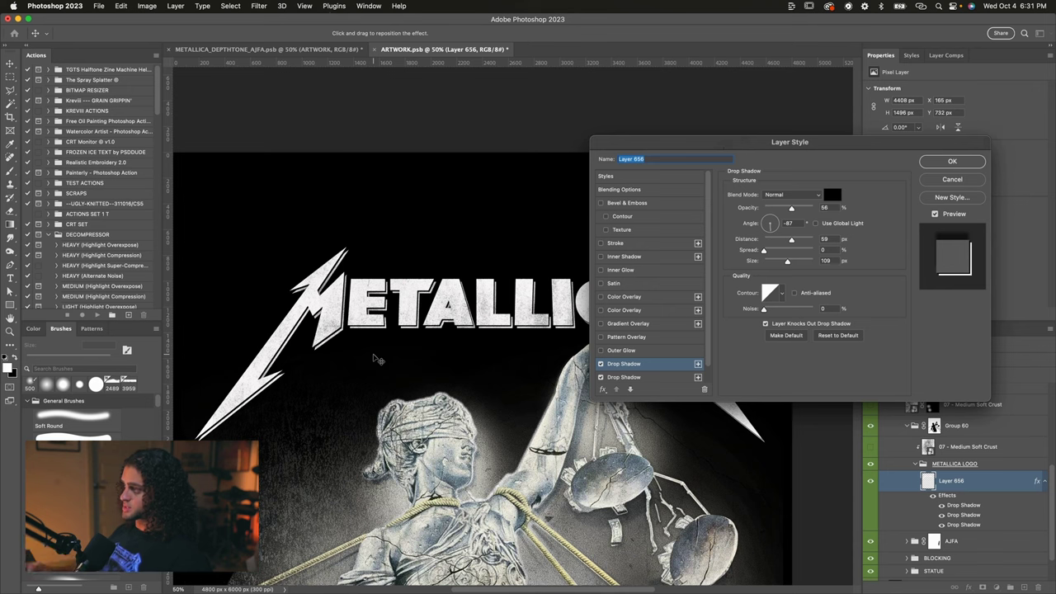
{"action": "scroll", "coordinate": [375, 326], "scroll_direction": "down", "scroll_amount": 1}
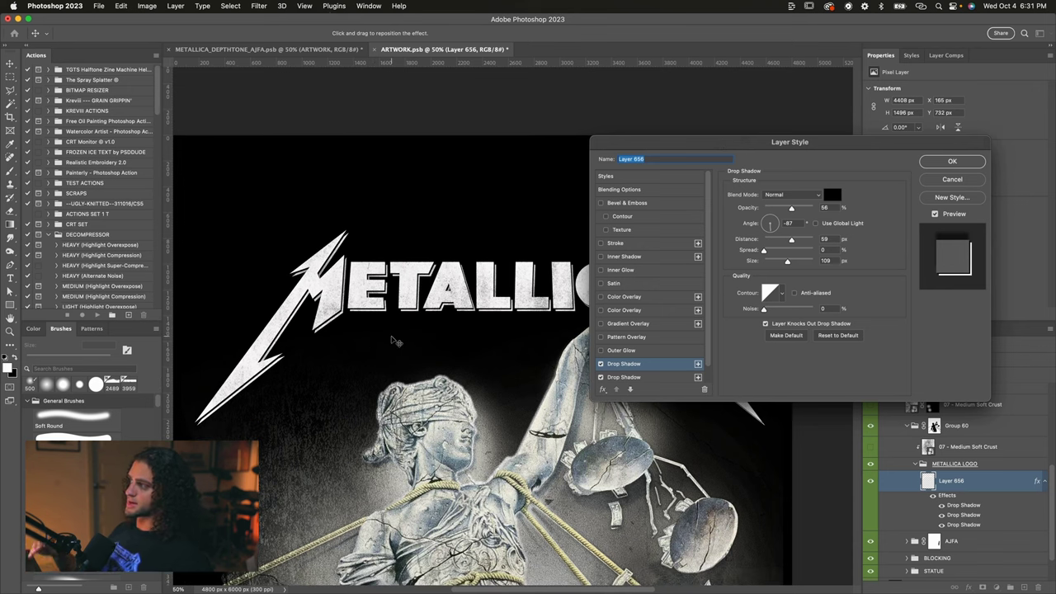
{"action": "left_click", "coordinate": [652, 361]}
{"action": "left_click", "coordinate": [653, 373]}
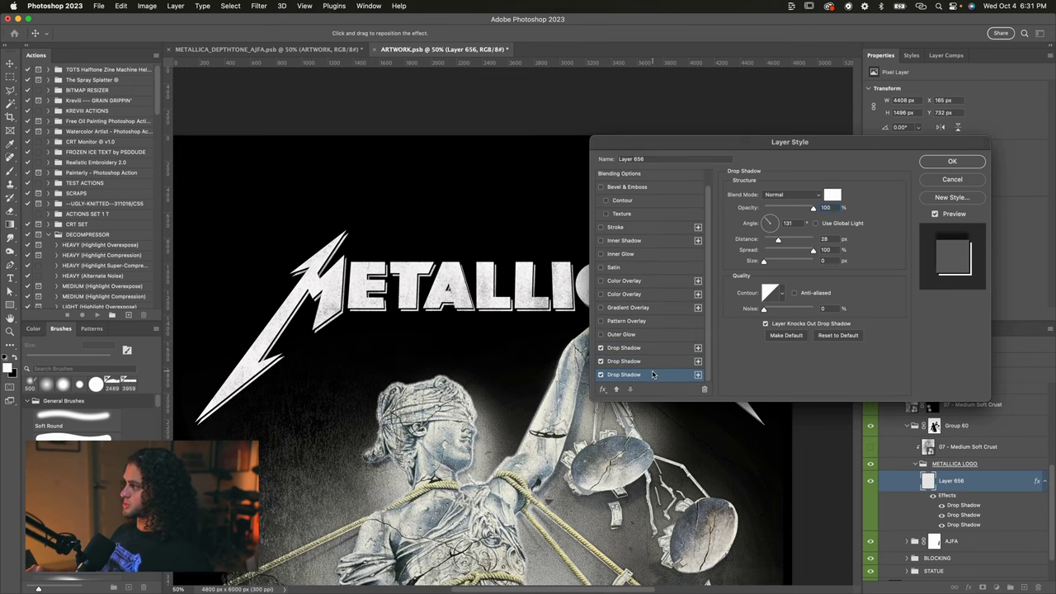
{"action": "left_click", "coordinate": [657, 362]}
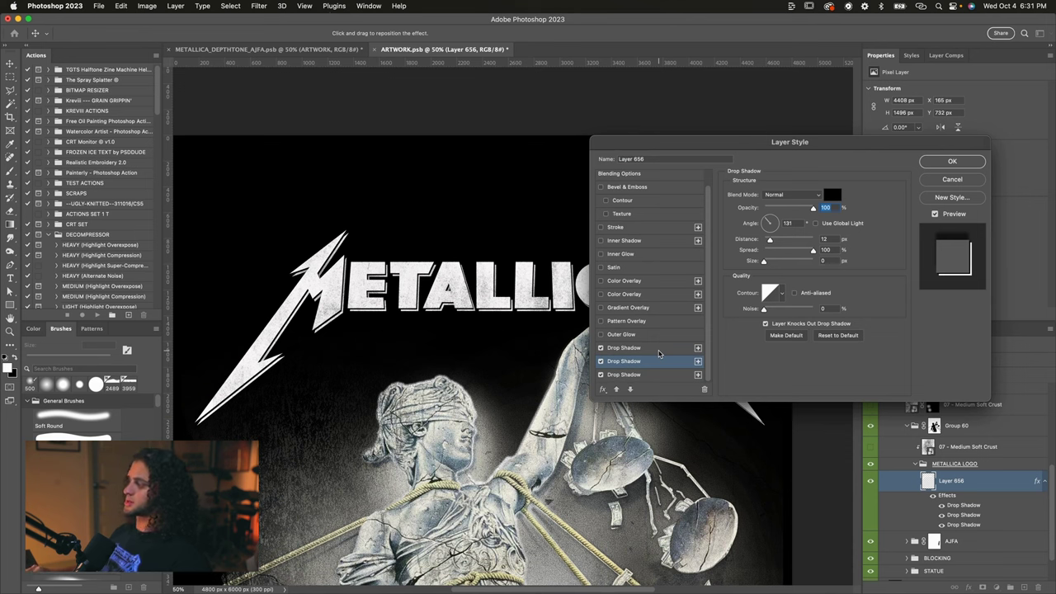
{"action": "left_click", "coordinate": [603, 348]}
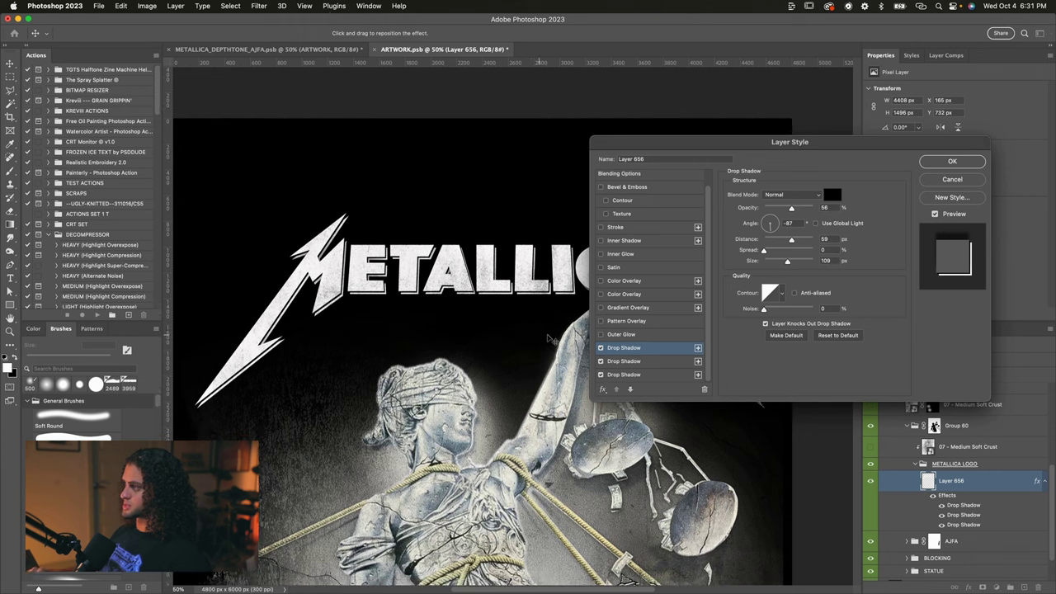
{"action": "left_click", "coordinate": [639, 375]}
{"action": "scroll", "coordinate": [542, 321], "scroll_direction": "up", "scroll_amount": 2}
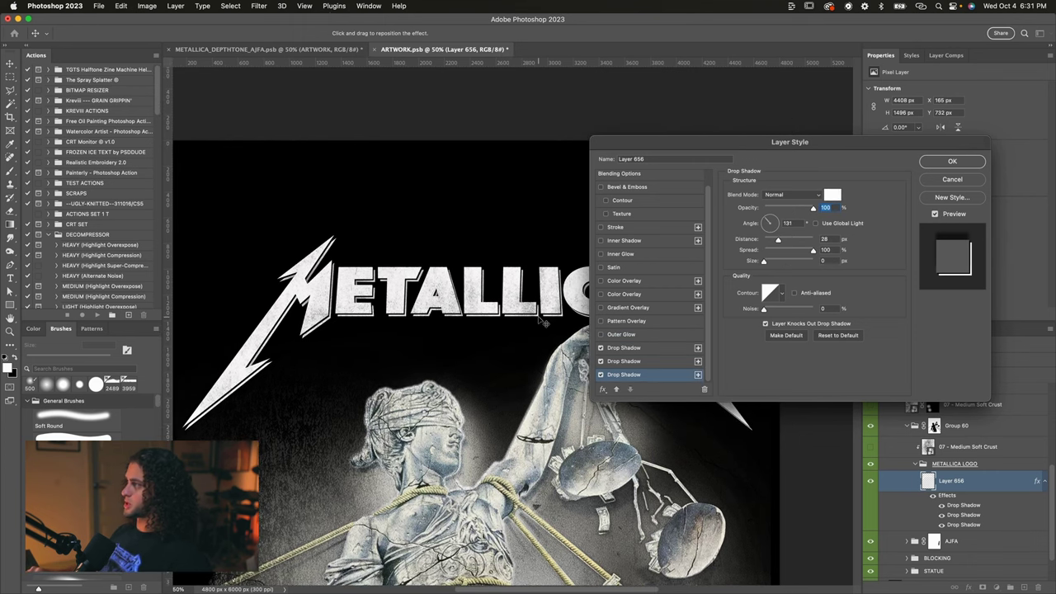
{"action": "left_click", "coordinate": [626, 363]}
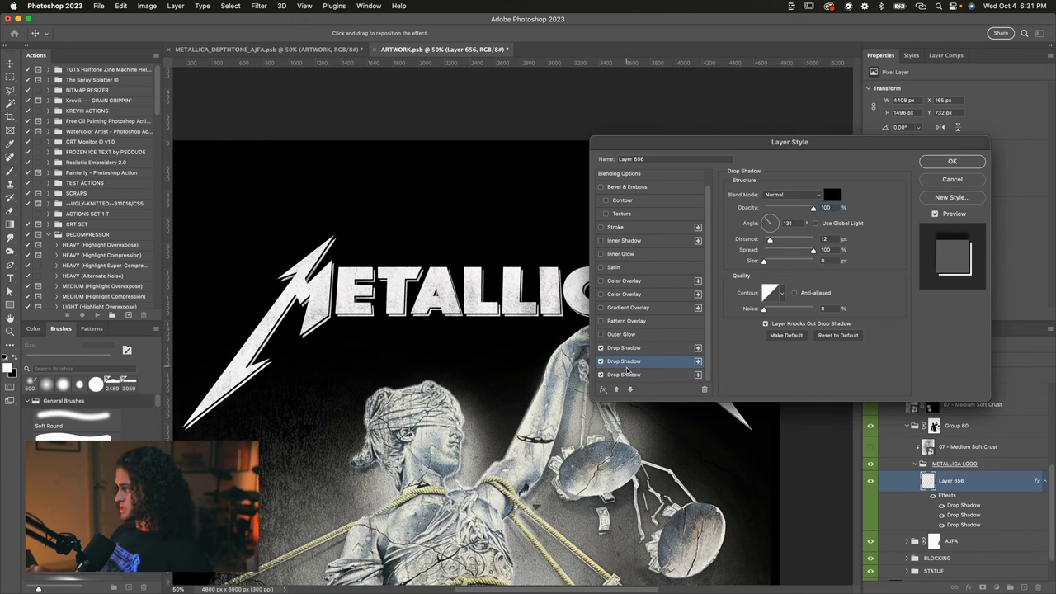
{"action": "left_click", "coordinate": [626, 374]}
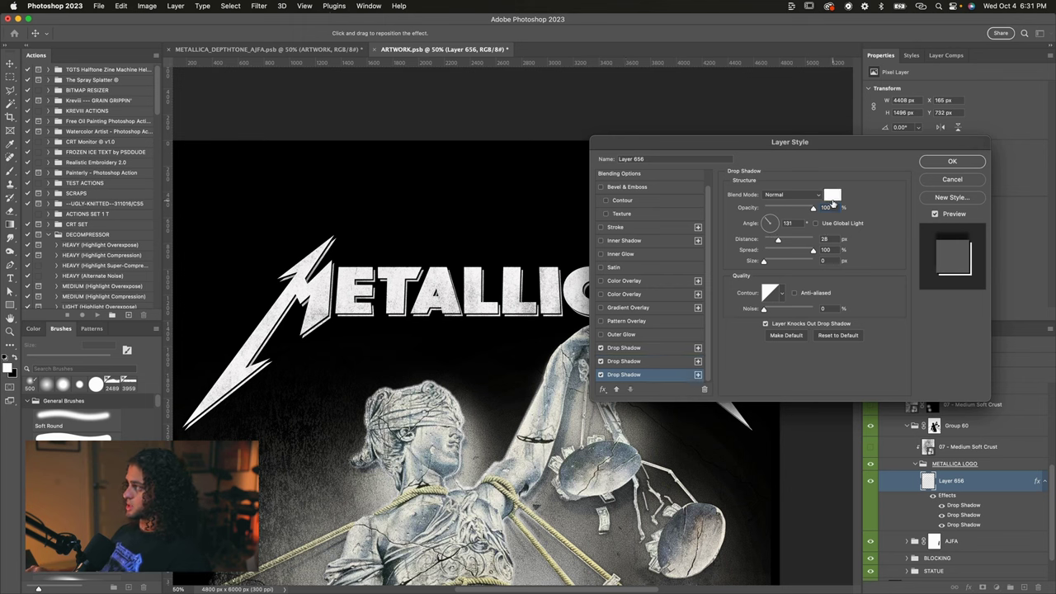
Step: Set the distance of the logo's white drop shadow to 35 px and close the layer style settings
{"action": "mouse_move", "coordinate": [788, 241]}
{"action": "left_mouse_down"}
{"action": "mouse_move", "coordinate": [797, 241]}
{"action": "mouse_move", "coordinate": [784, 240]}
{"action": "left_mouse_up"}
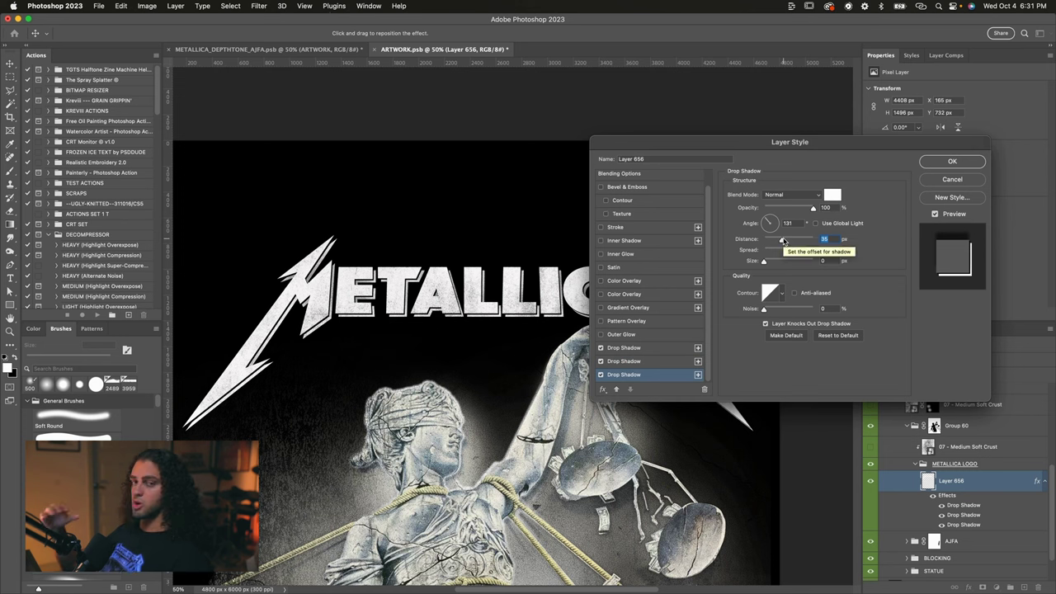
{"action": "left_click_drag", "start_coordinate": [782, 240], "coordinate": [782, 242]}
{"action": "scroll", "coordinate": [535, 278], "scroll_direction": "down", "scroll_amount": 1}
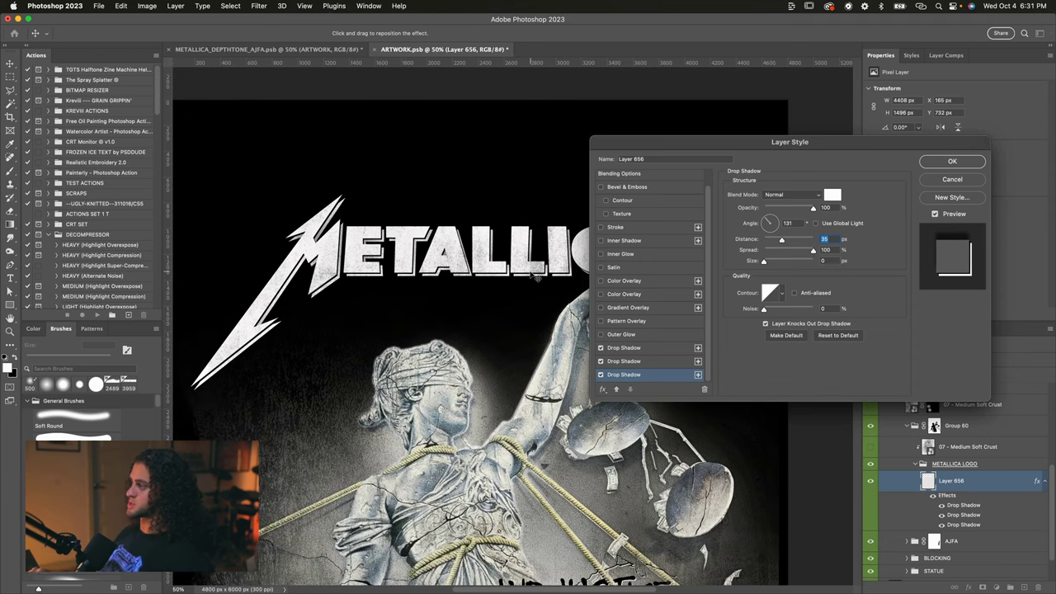
{"action": "scroll", "coordinate": [532, 275], "scroll_direction": "down", "scroll_amount": 1}
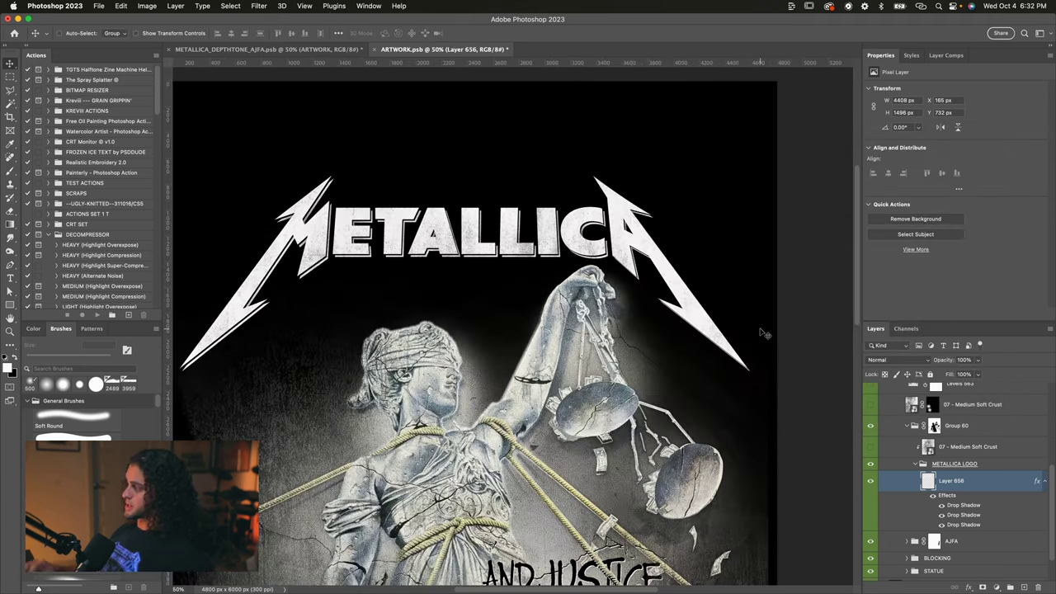
{"action": "scroll", "coordinate": [762, 332], "scroll_direction": "left", "scroll_amount": 2}
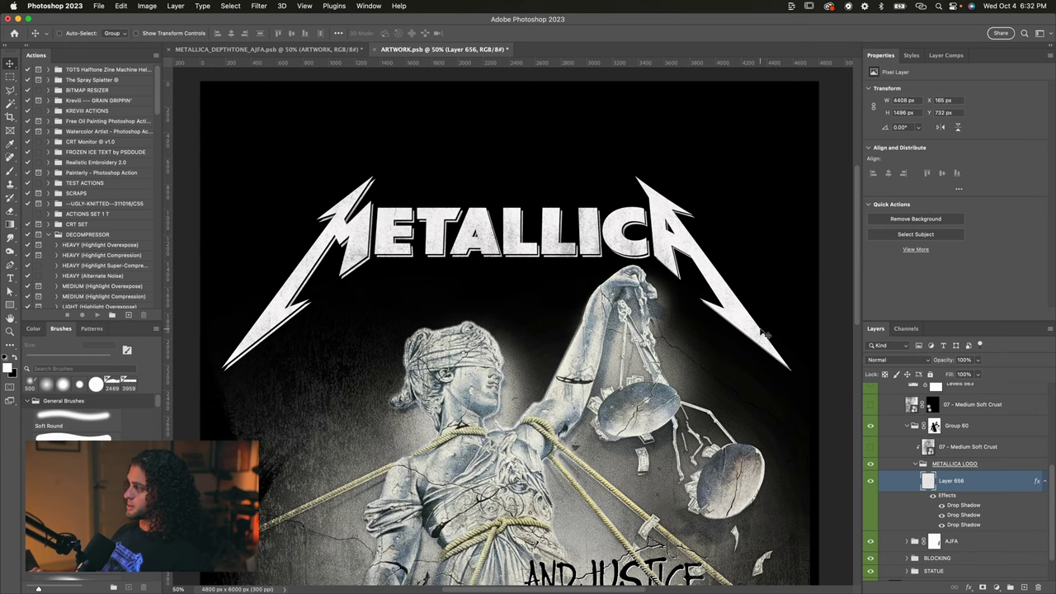
Step: Show and select the 07 - Medium Soft Crust texture clipped to the METALLICA logo, viewing the artwork at 33.3%
{"action": "left_click", "coordinate": [872, 447]}
{"action": "left_click", "coordinate": [951, 455]}
{"action": "key", "text": "super+minus"}
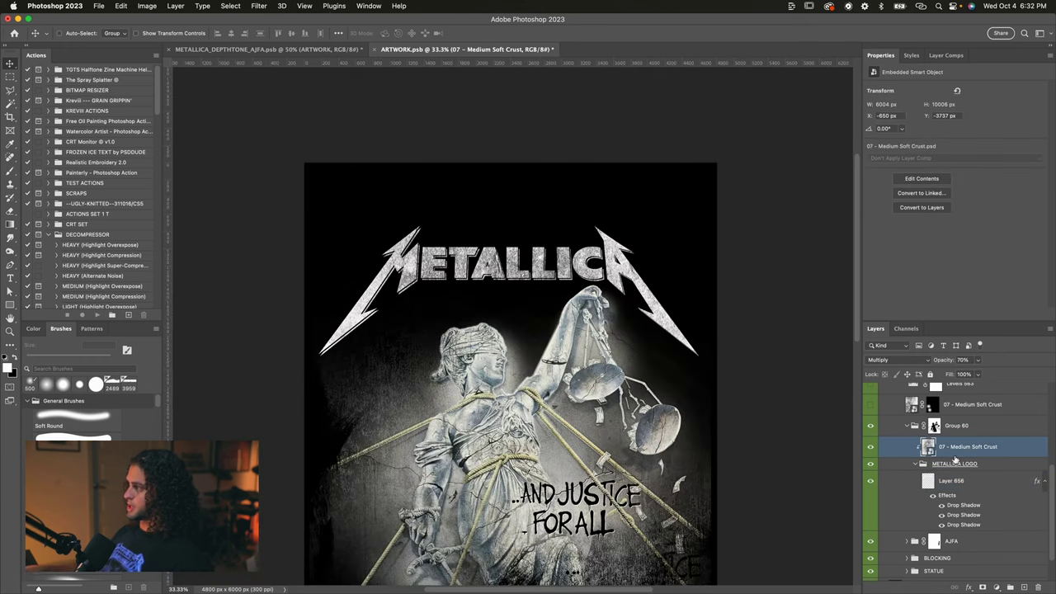
Step: Collapse the METALLICA LOGO group and move the logo slightly upward above the statue
{"action": "left_click", "coordinate": [915, 465]}
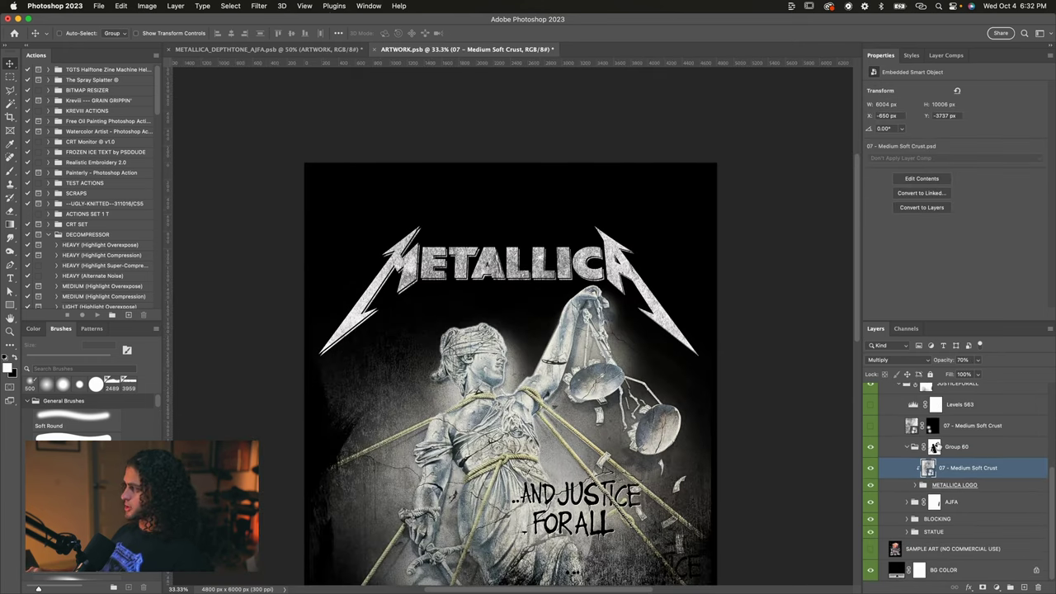
{"action": "scroll", "coordinate": [734, 381], "scroll_direction": "down", "scroll_amount": 2}
{"action": "left_click", "coordinate": [950, 486]}
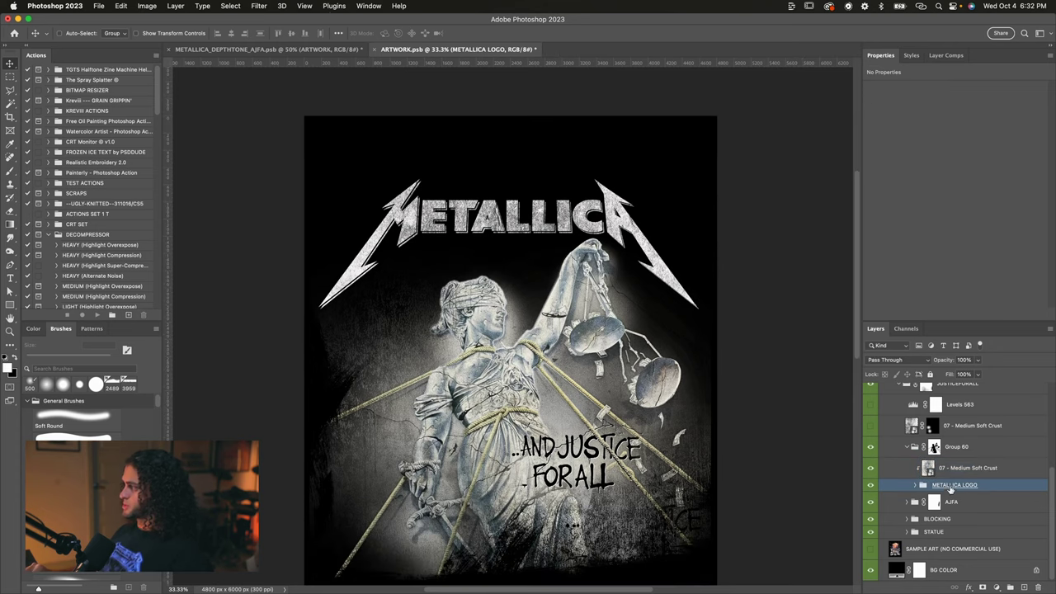
{"action": "left_click_drag", "start_coordinate": [584, 210], "coordinate": [612, 221]}
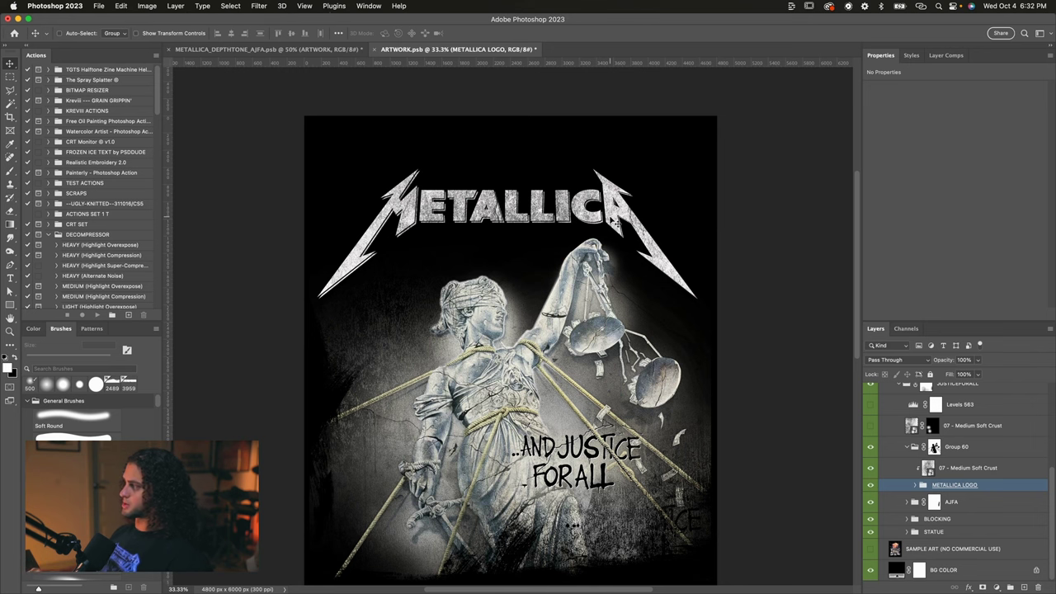
Step: Collapse Group 60, then show and select the masked 07 - Medium Soft Crust texture above it
{"action": "left_click", "coordinate": [911, 446]}
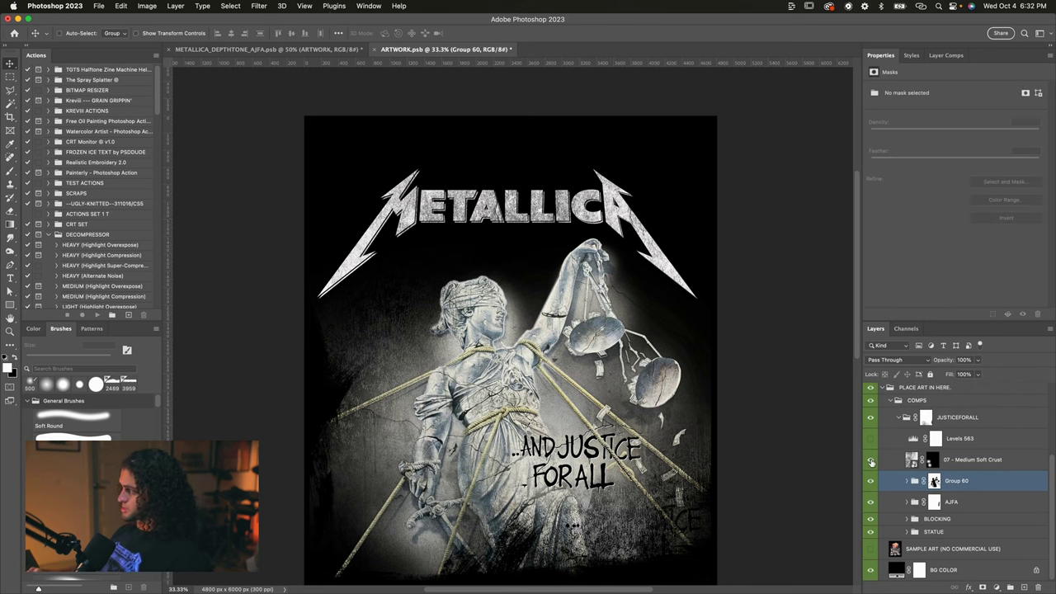
{"action": "left_click", "coordinate": [980, 465]}
{"action": "scroll", "coordinate": [637, 391], "scroll_direction": "down", "scroll_amount": 2}
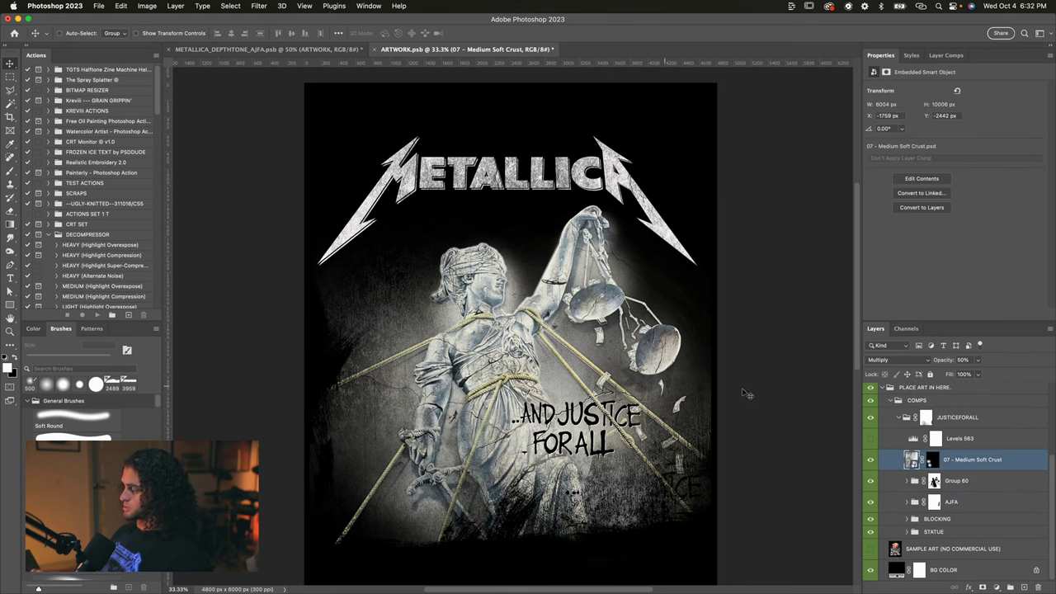
Step: Paint white on the 07 - Medium Soft Crust layer mask around the statue's lower left, using a soft brush of 1100 to 1400 px
{"action": "left_click", "coordinate": [933, 460]}
{"action": "key", "text": "b"}
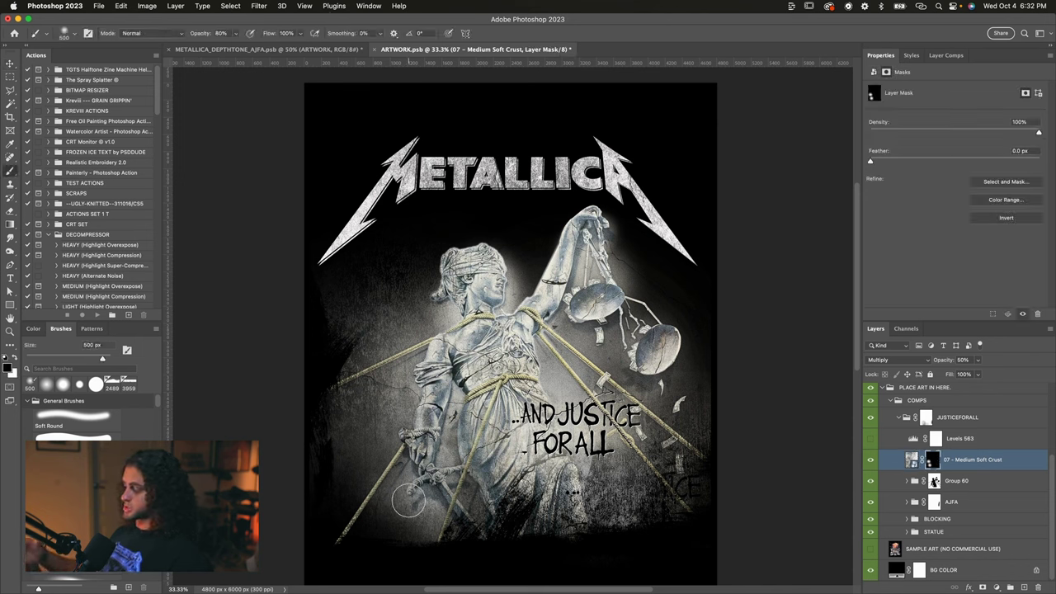
{"action": "key", "text": "x"}
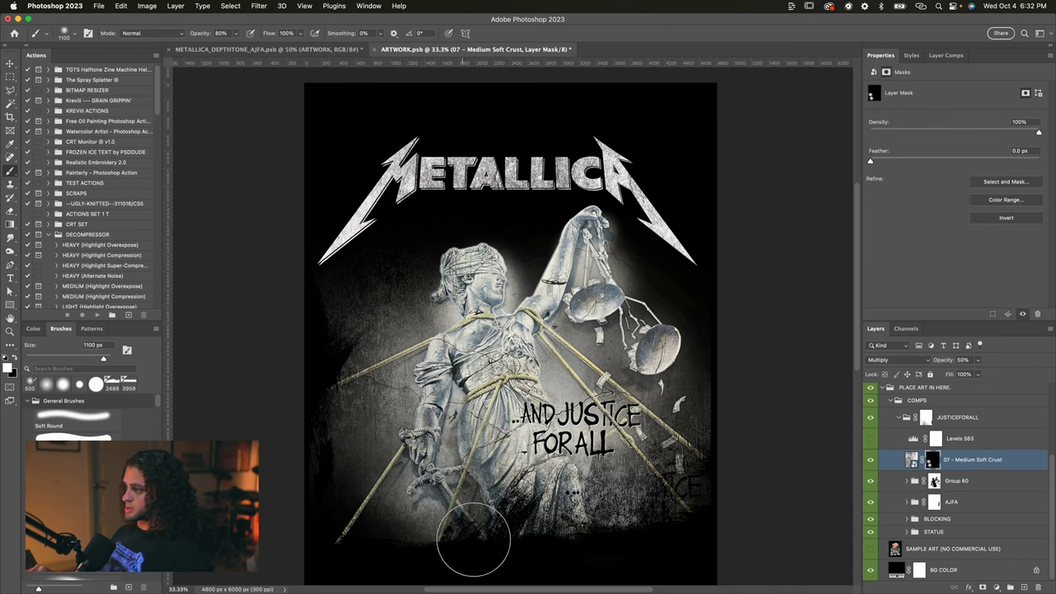
{"action": "left_click", "coordinate": [437, 568]}
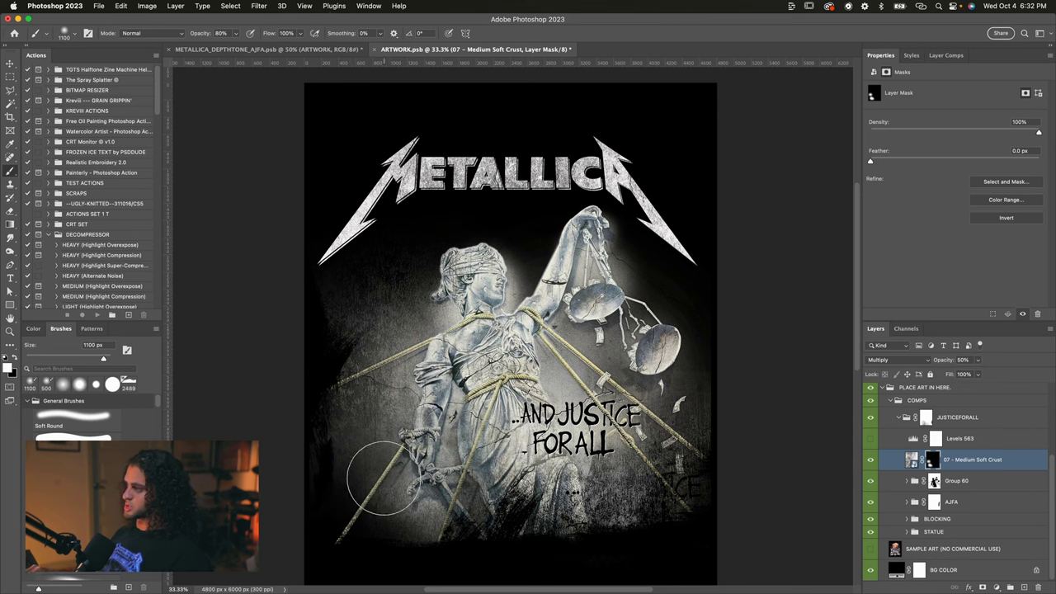
{"action": "key", "text": "bracketright"}
{"action": "key", "text": "bracketright"}
{"action": "key", "text": "bracketright"}
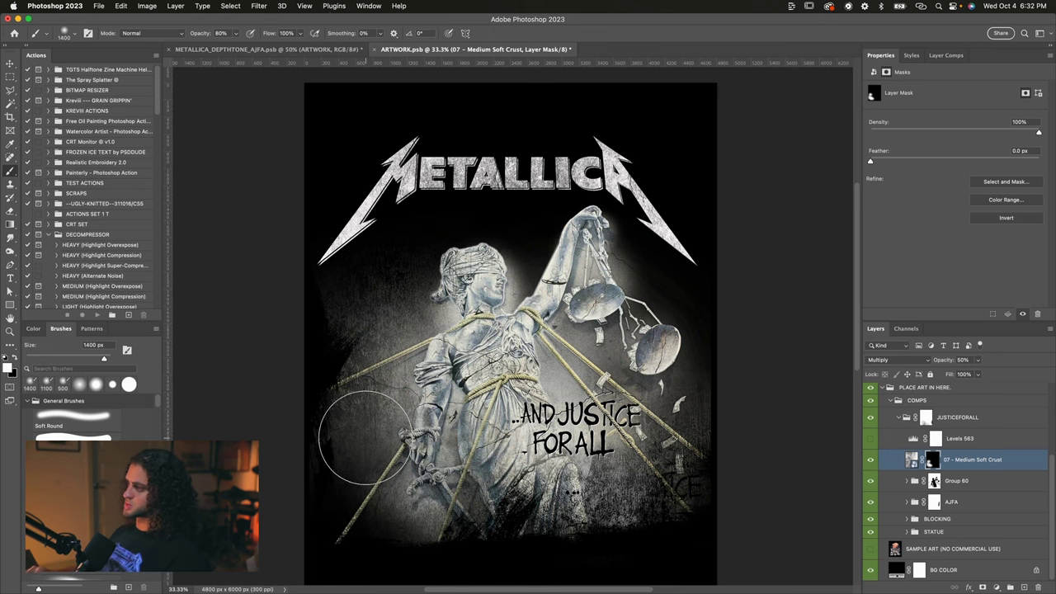
{"action": "scroll", "coordinate": [418, 477], "scroll_direction": "up", "scroll_amount": 3}
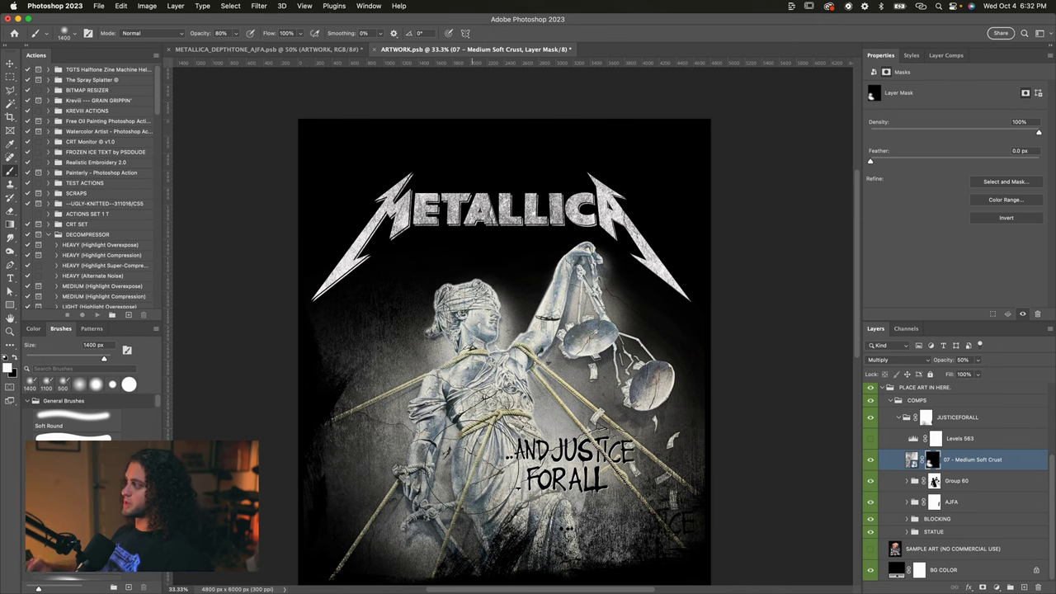
Step: Show the Levels 563 adjustment and collapse the JUSTICEFORALL group
{"action": "left_click", "coordinate": [908, 430]}
{"action": "left_click", "coordinate": [869, 440]}
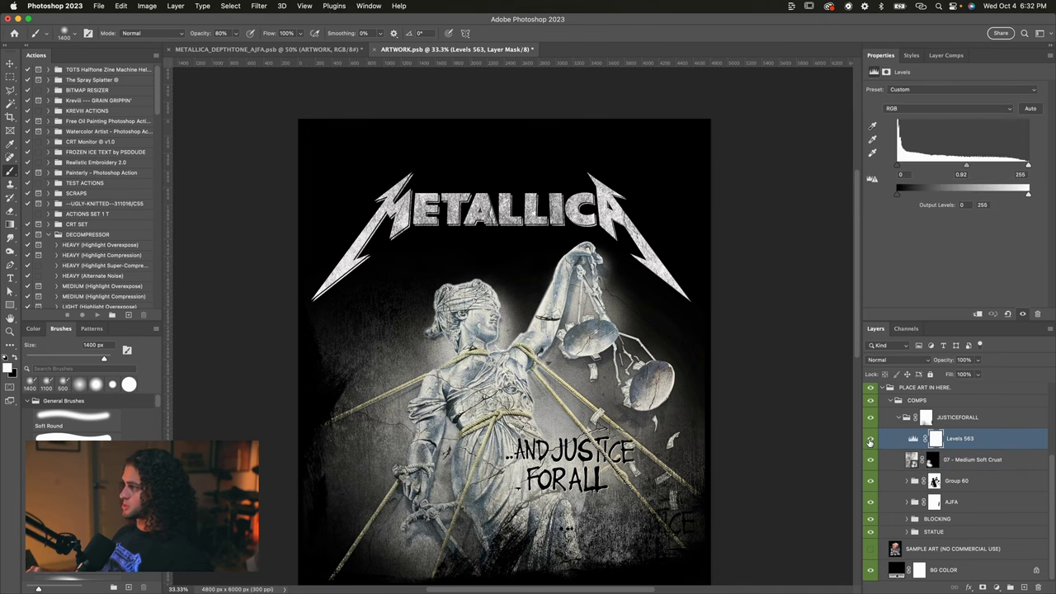
{"action": "scroll", "coordinate": [631, 413], "scroll_direction": "down", "scroll_amount": 2}
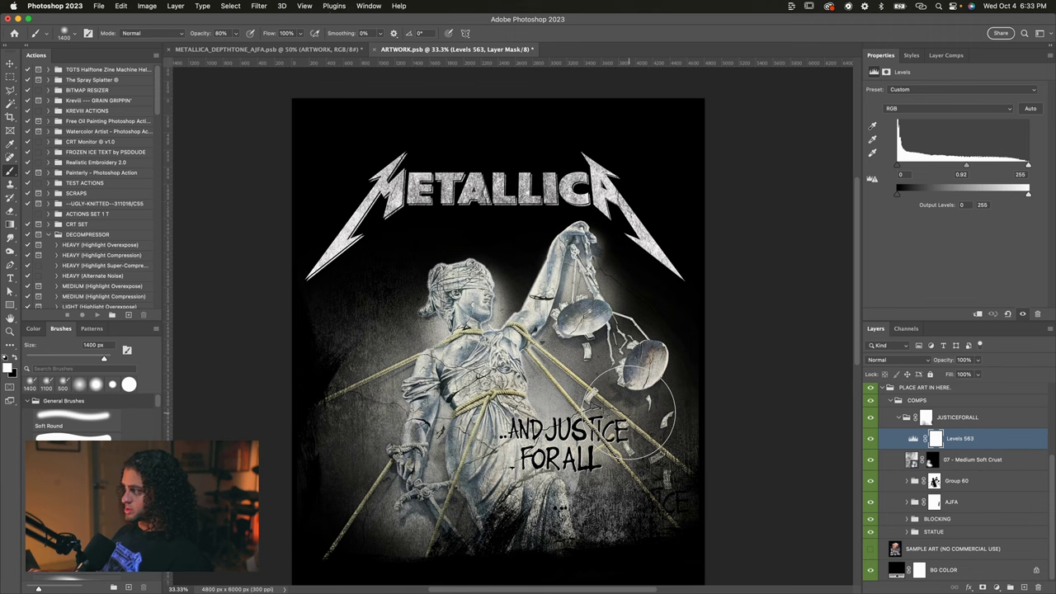
{"action": "left_click", "coordinate": [899, 418]}
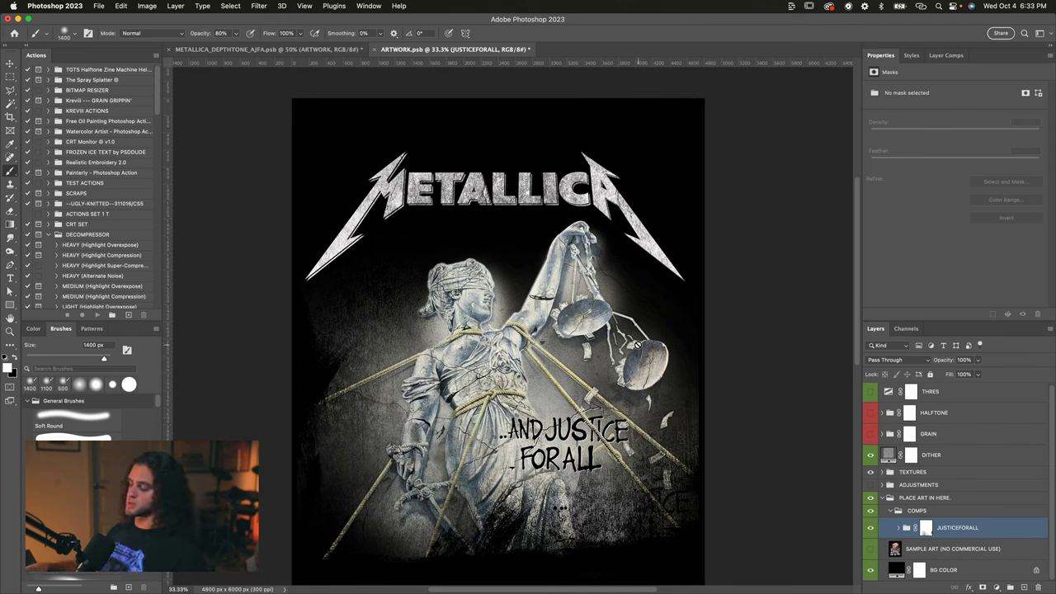
{"action": "key", "text": "v"}
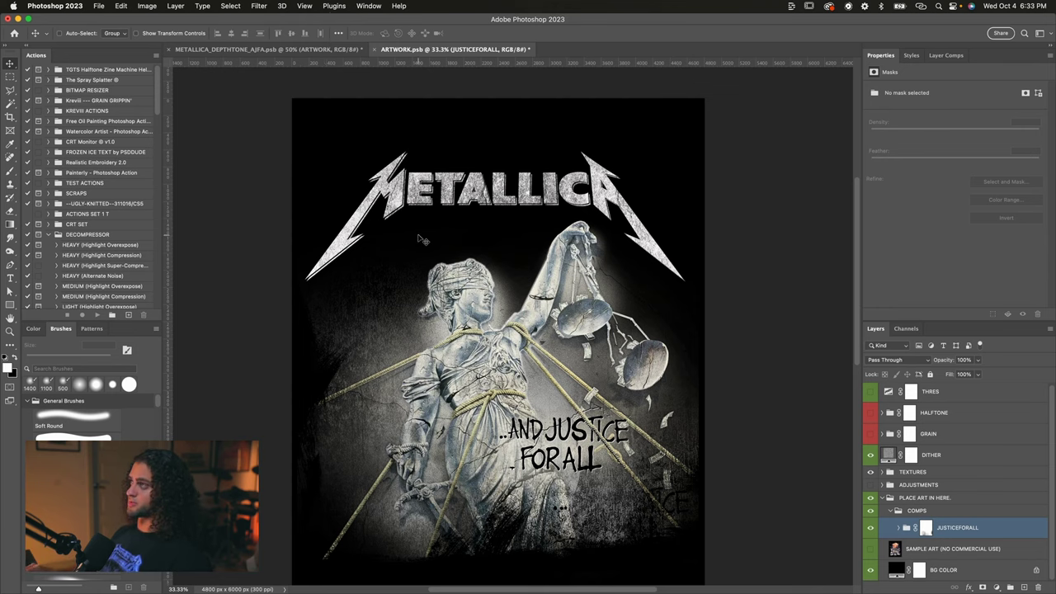
Step: Switch to METALLICA_DEPTHTONE_AJFA.psb and examine the coloured template result at 33.3% and 50%
{"action": "left_click", "coordinate": [273, 49]}
{"action": "key", "text": "super+minus"}
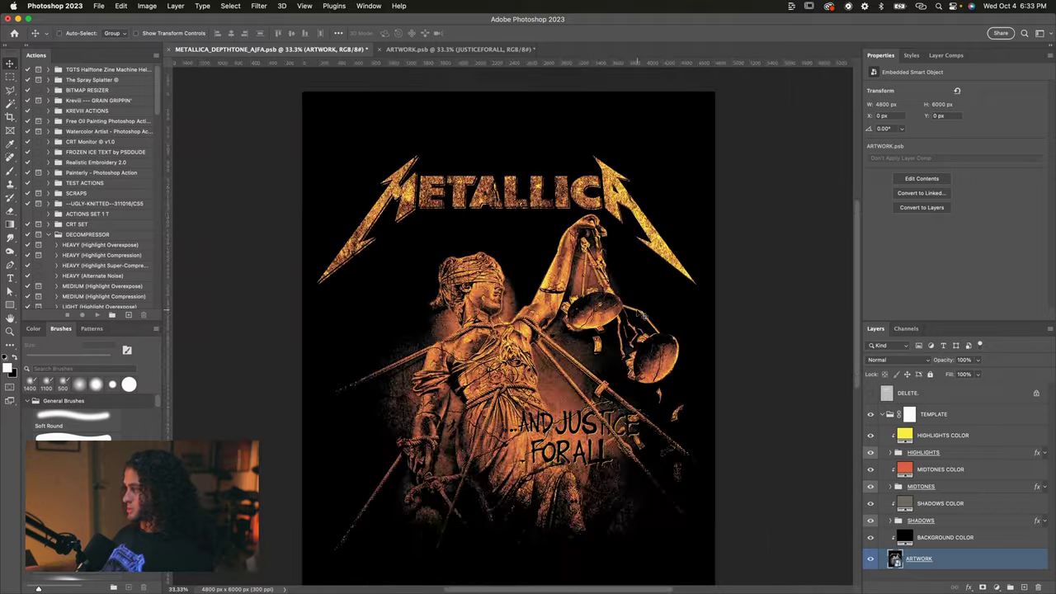
{"action": "key", "text": "super+plus"}
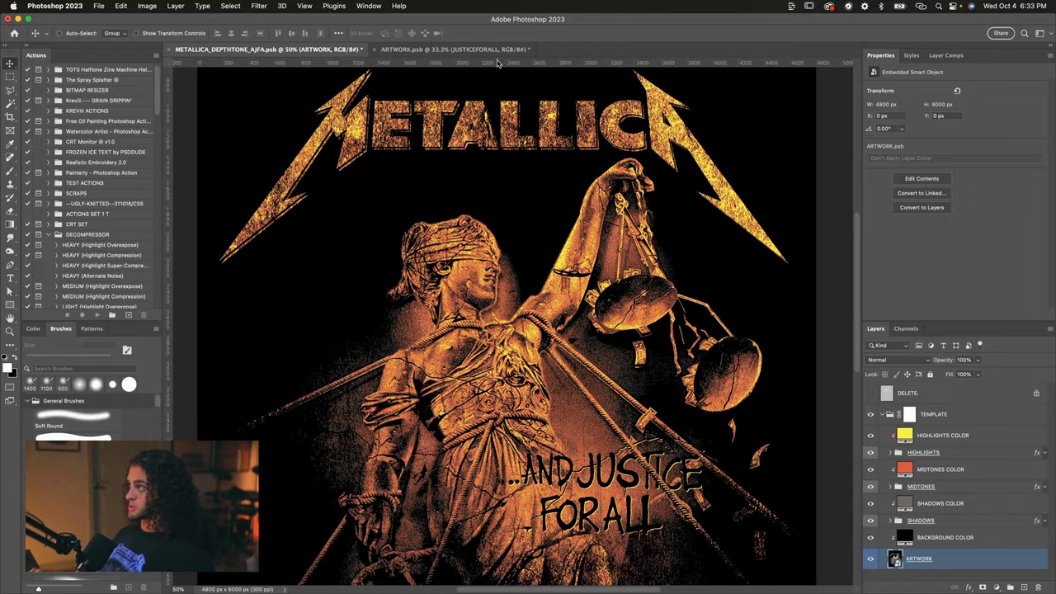
Step: Return to ARTWORK.psb and show the THRES threshold adjustment over the composition
{"action": "left_click", "coordinate": [496, 51]}
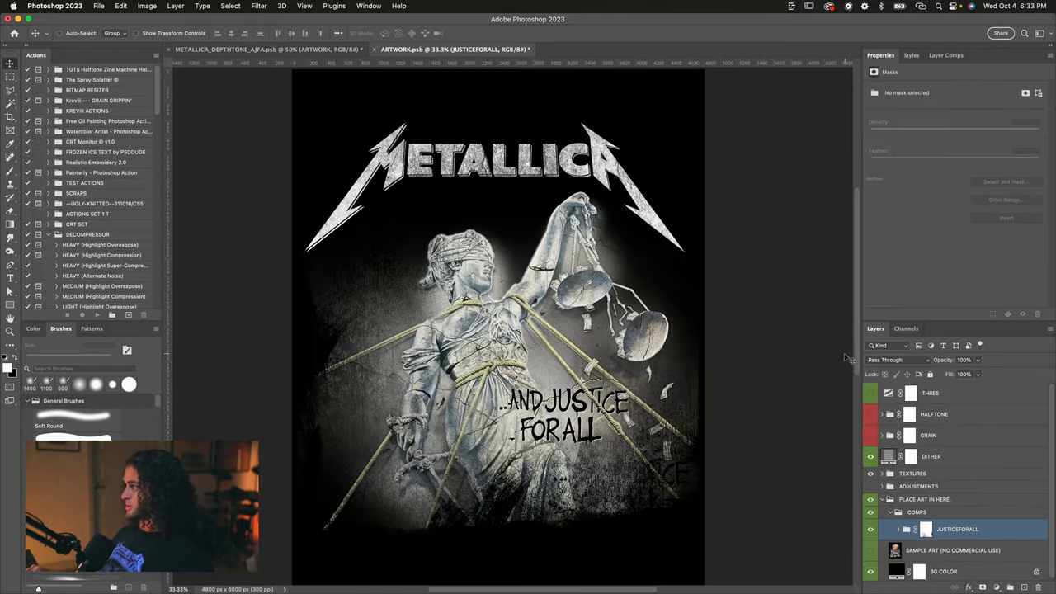
{"action": "left_click", "coordinate": [872, 394]}
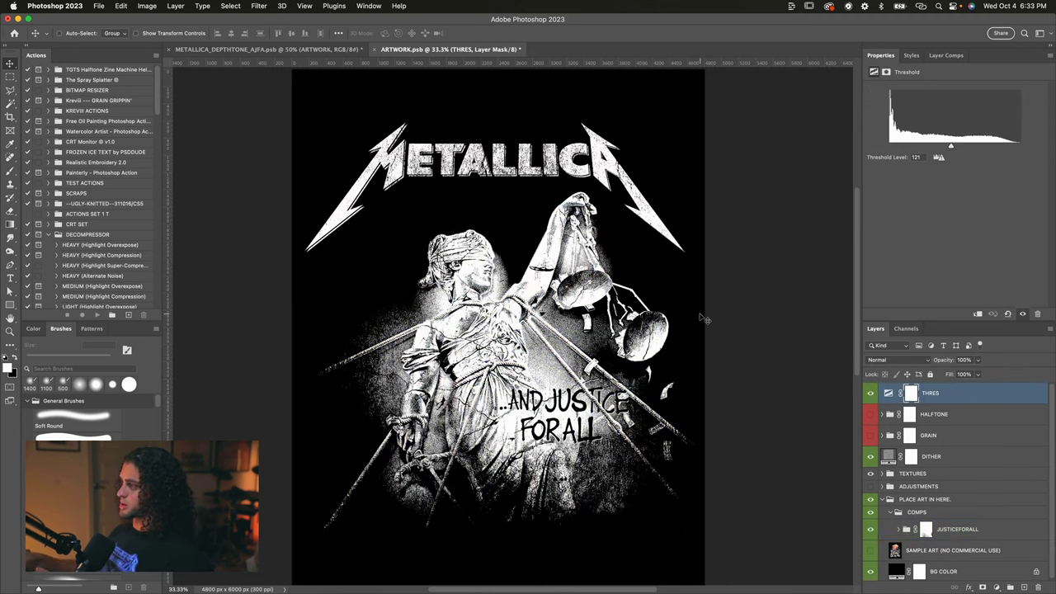
{"action": "scroll", "coordinate": [702, 317], "scroll_direction": "up", "scroll_amount": 2}
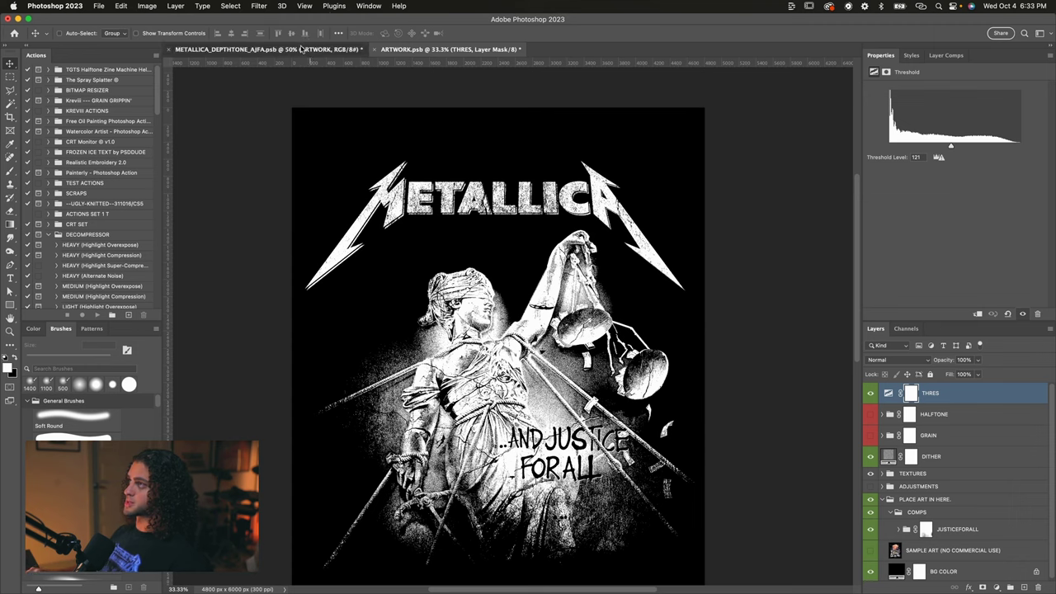
Step: Open the rtltut.psb document and examine the Ride the Lightning artwork up close at 50% zoom
{"action": "left_click", "coordinate": [265, 49]}
{"action": "left_click", "coordinate": [450, 50]}
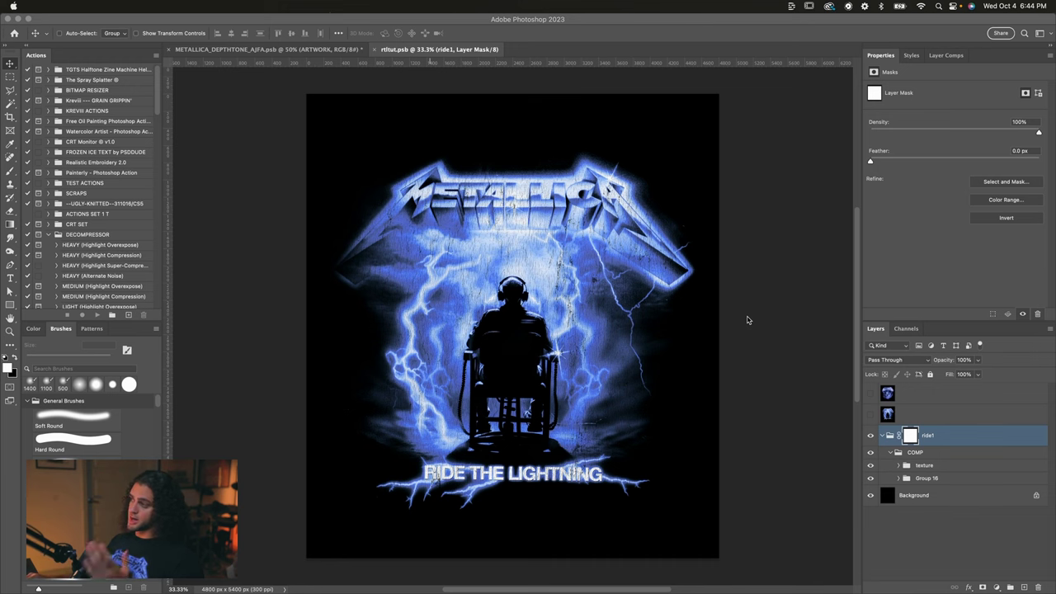
{"action": "left_click", "coordinate": [748, 320]}
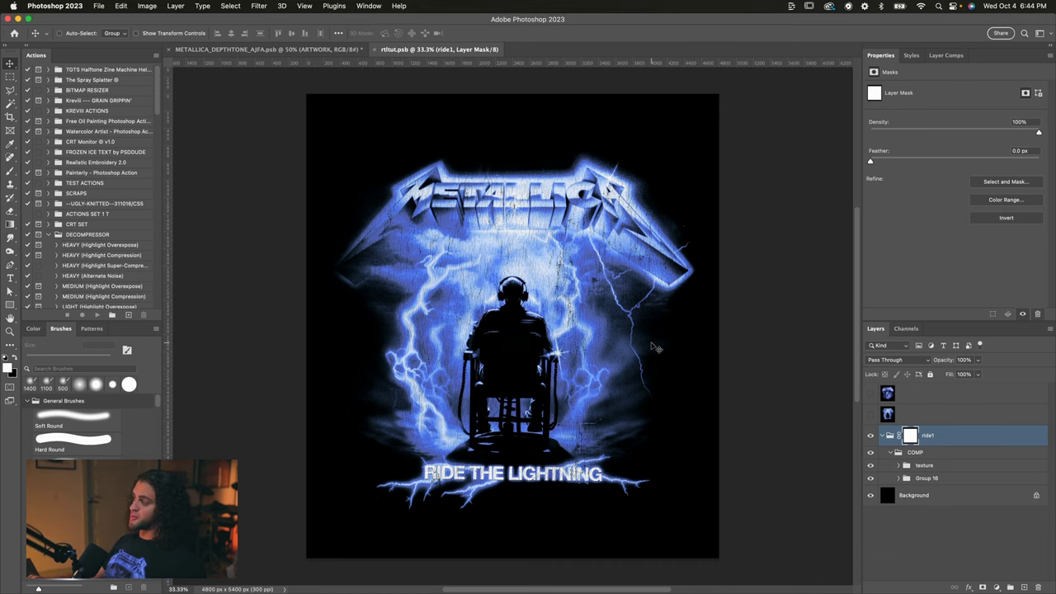
{"action": "scroll", "coordinate": [657, 347], "scroll_direction": "up", "scroll_amount": 1}
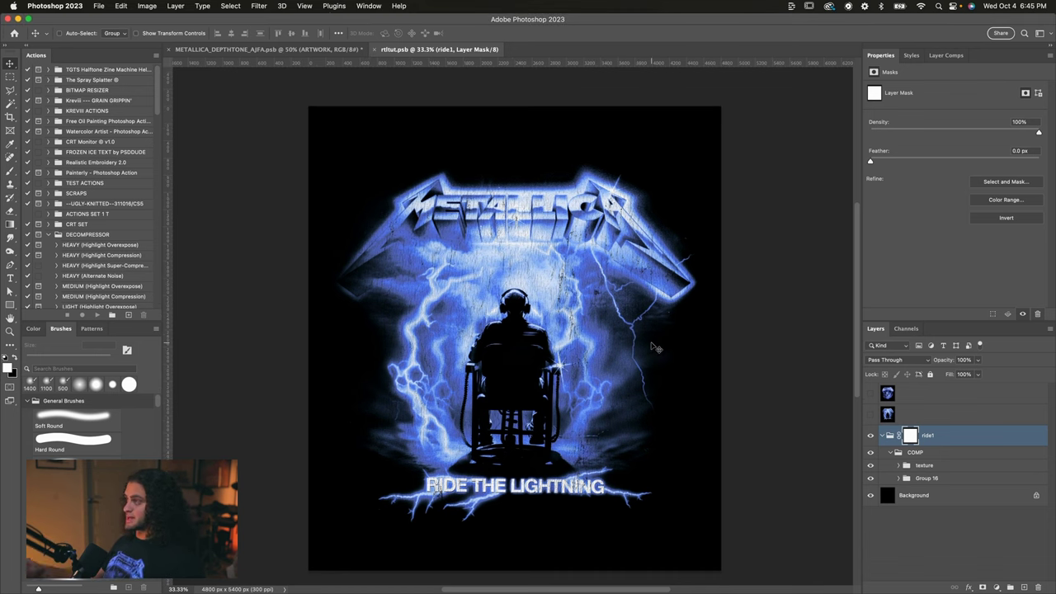
{"action": "scroll", "coordinate": [693, 323], "scroll_direction": "down", "scroll_amount": 1}
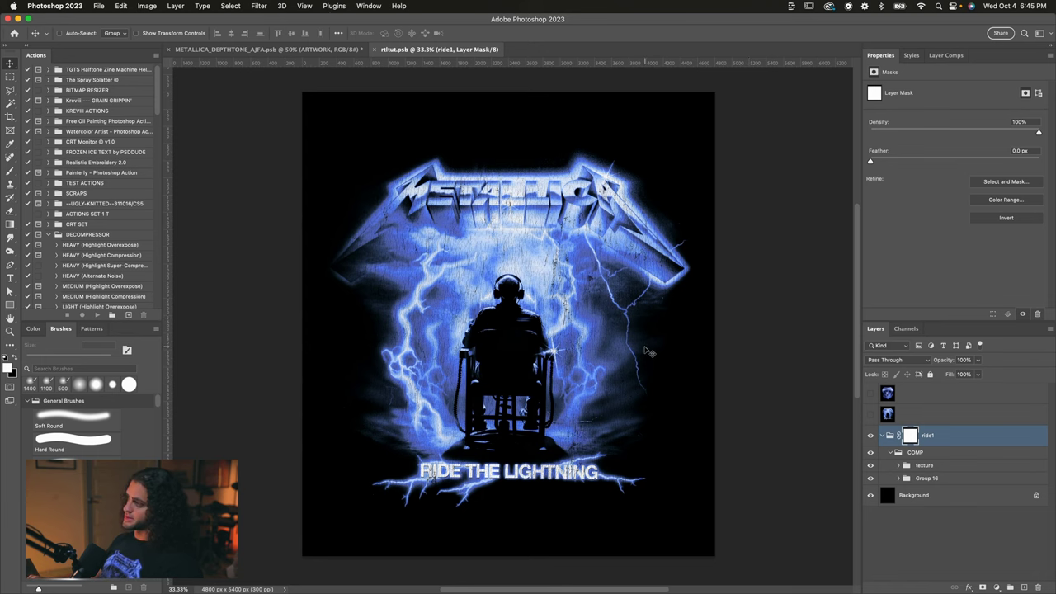
{"action": "key", "text": "super+equal"}
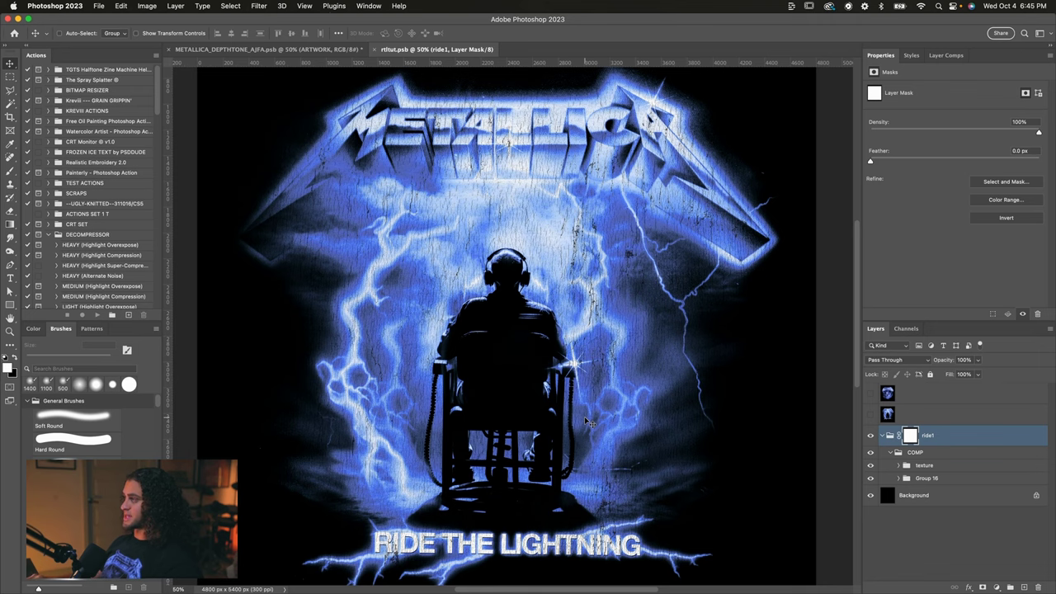
{"action": "scroll", "coordinate": [588, 423], "scroll_direction": "down", "scroll_amount": 1}
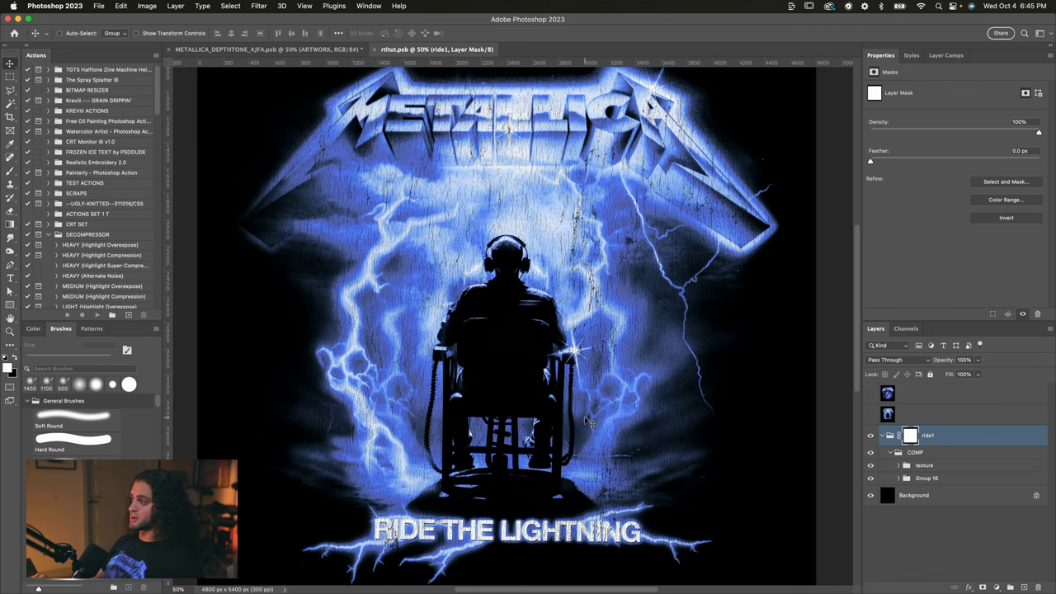
{"action": "scroll", "coordinate": [589, 422], "scroll_direction": "up", "scroll_amount": 1}
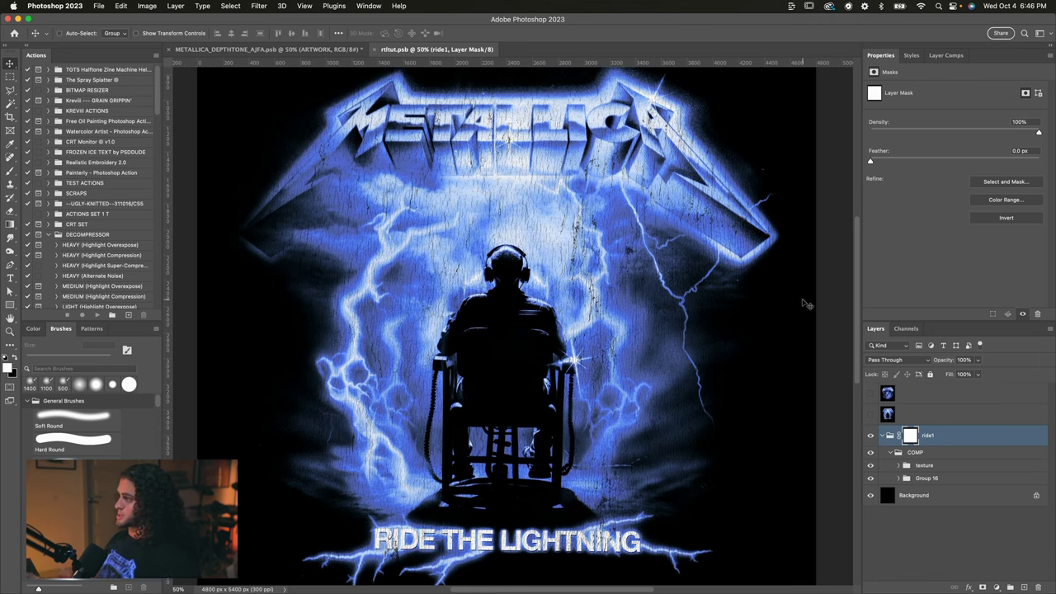
Step: Expand the texture group and Group 16, and inspect the Worn_Plastisol_10 and Worn_Plastisol_6 layer settings
{"action": "left_click", "coordinate": [918, 465]}
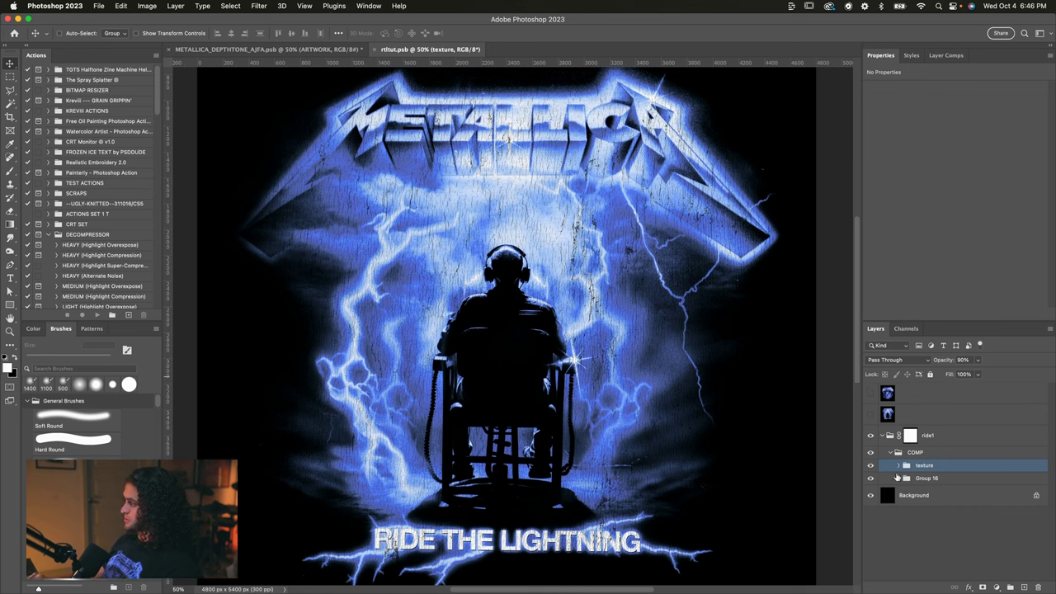
{"action": "left_click", "coordinate": [897, 479]}
{"action": "left_click", "coordinate": [898, 465]}
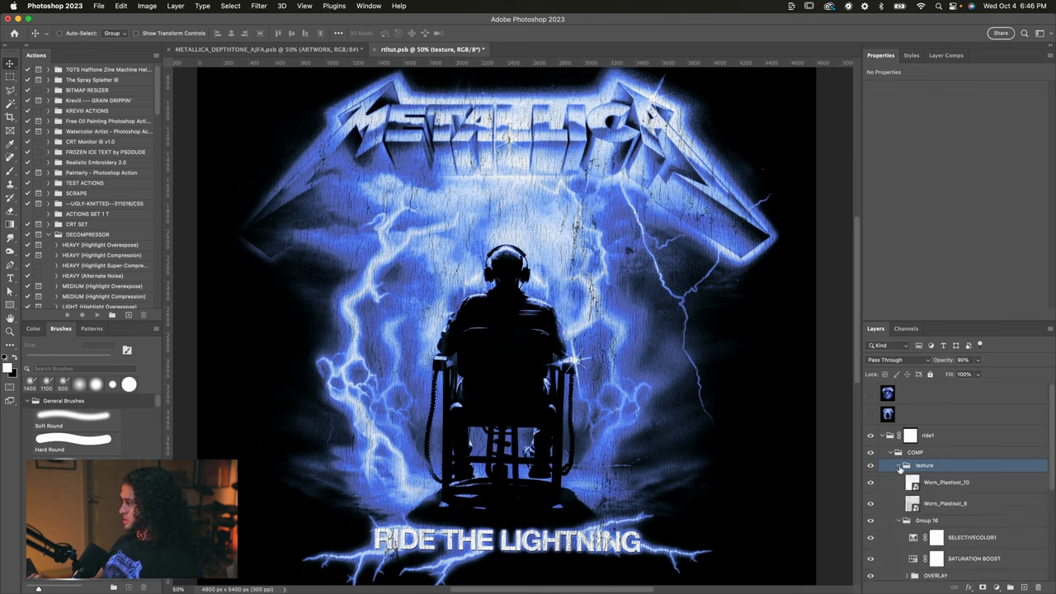
{"action": "scroll", "coordinate": [899, 469], "scroll_direction": "down", "scroll_amount": 1}
{"action": "left_click", "coordinate": [932, 471]}
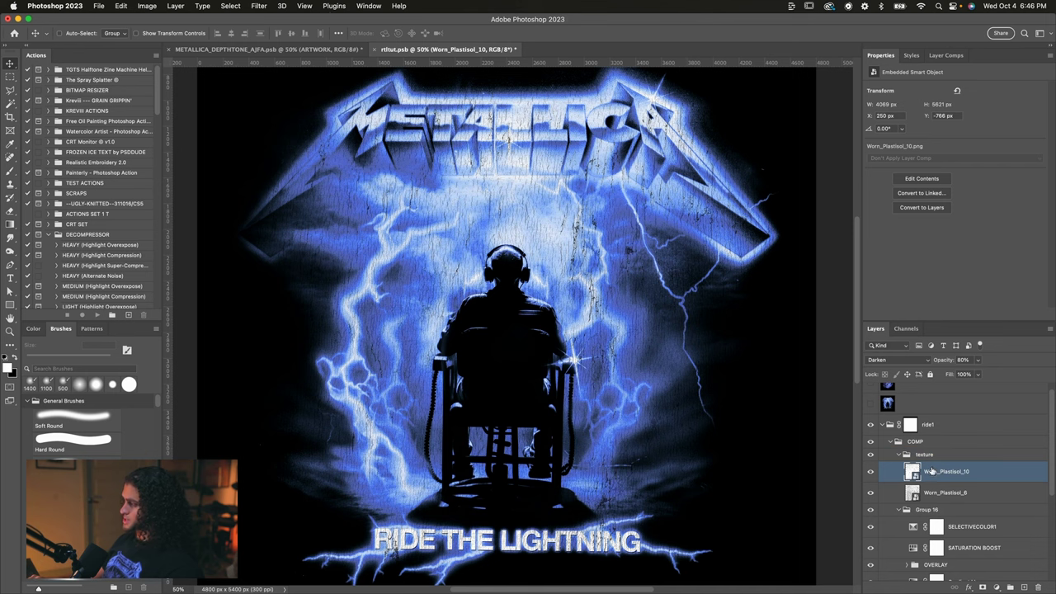
{"action": "left_click", "coordinate": [933, 495]}
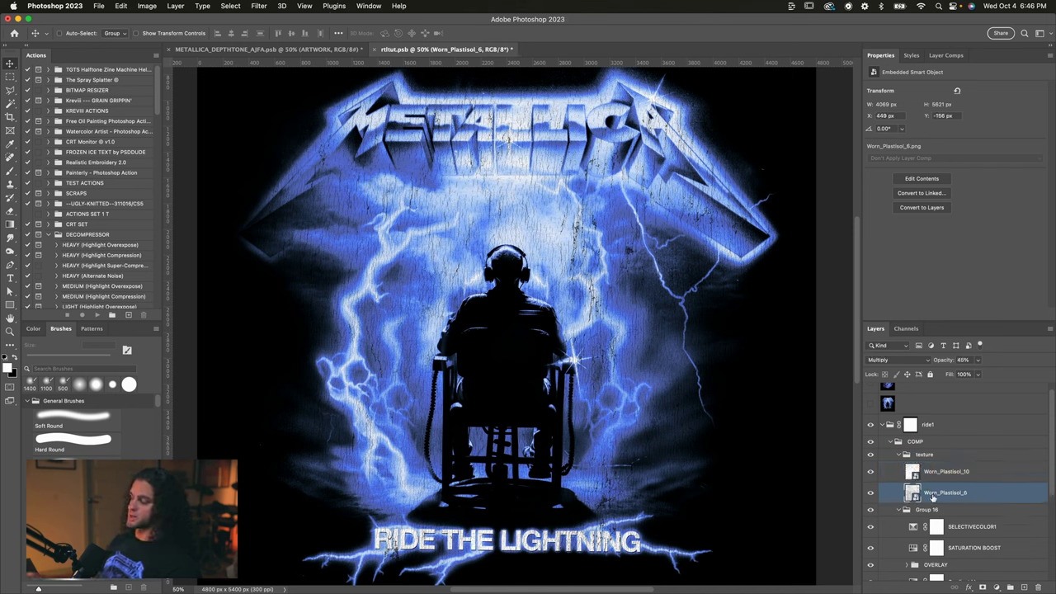
{"action": "left_click", "coordinate": [943, 472]}
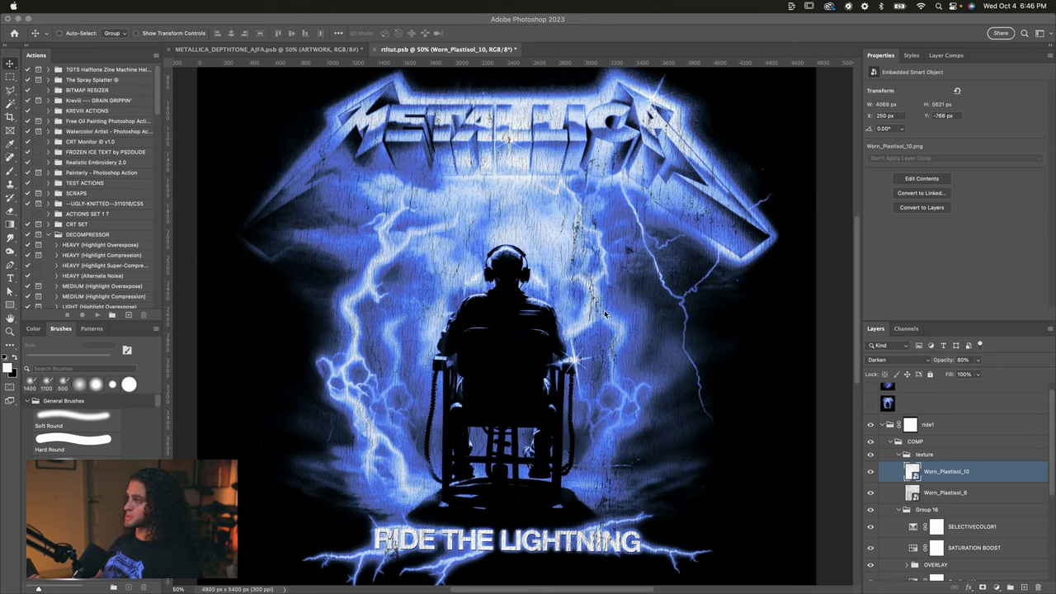
Step: Compare the artwork with and without the Worn_Plastisol_10 and Worn_Plastisol_6 textures by toggling both layers off and back on
{"action": "scroll", "coordinate": [605, 314], "scroll_direction": "up", "scroll_amount": 2}
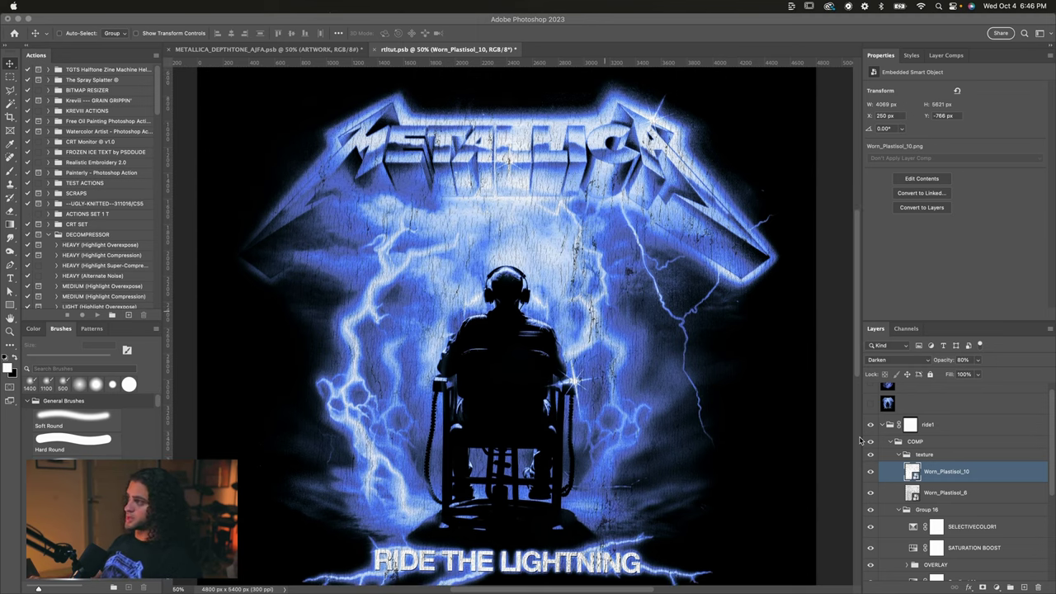
{"action": "left_click", "coordinate": [870, 472]}
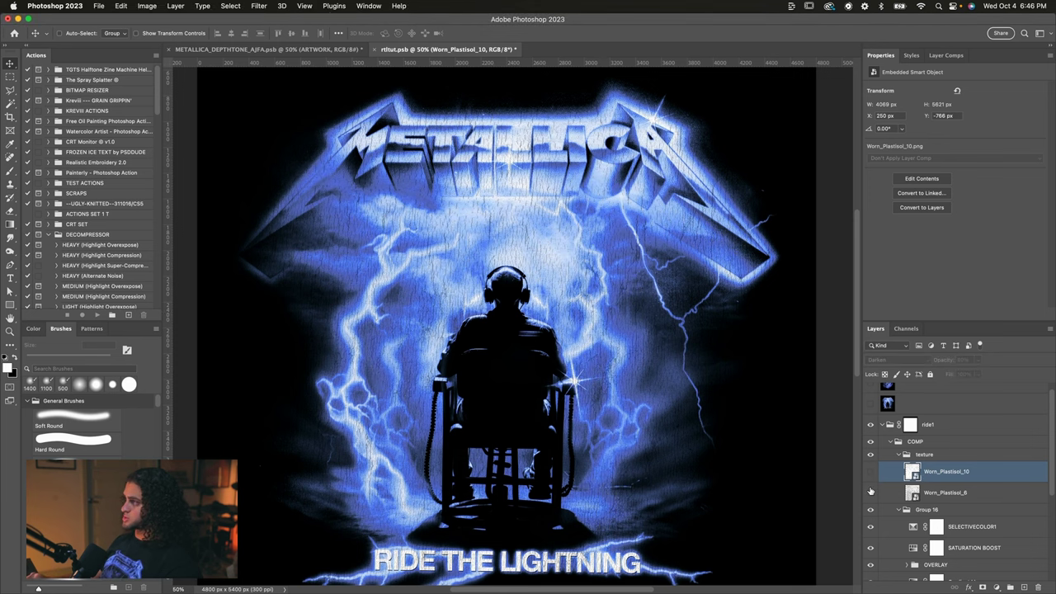
{"action": "left_click", "coordinate": [871, 492]}
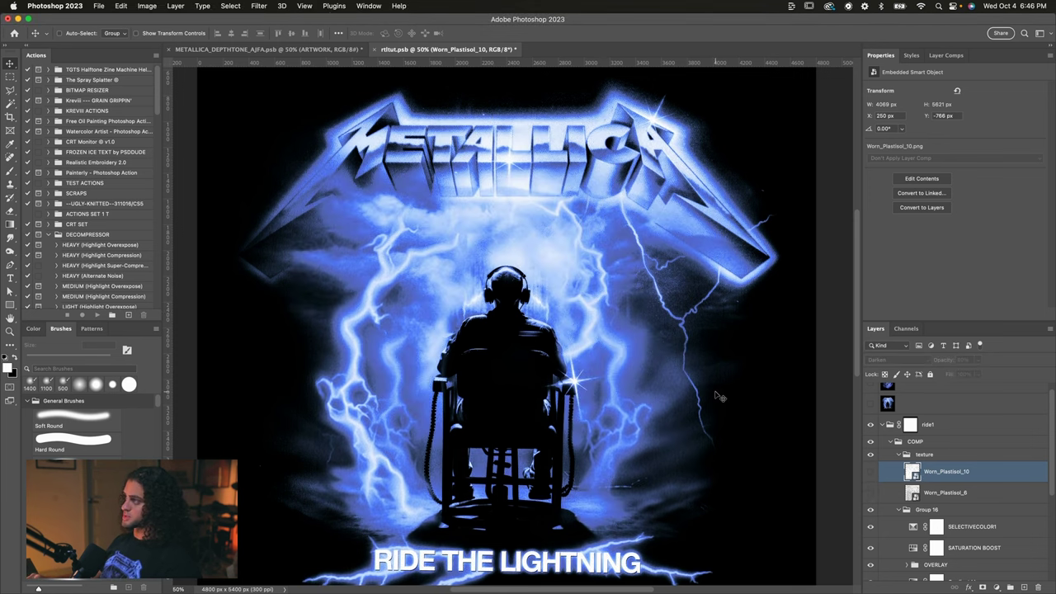
{"action": "left_click", "coordinate": [871, 493]}
{"action": "left_click", "coordinate": [869, 471]}
{"action": "left_click", "coordinate": [870, 492]}
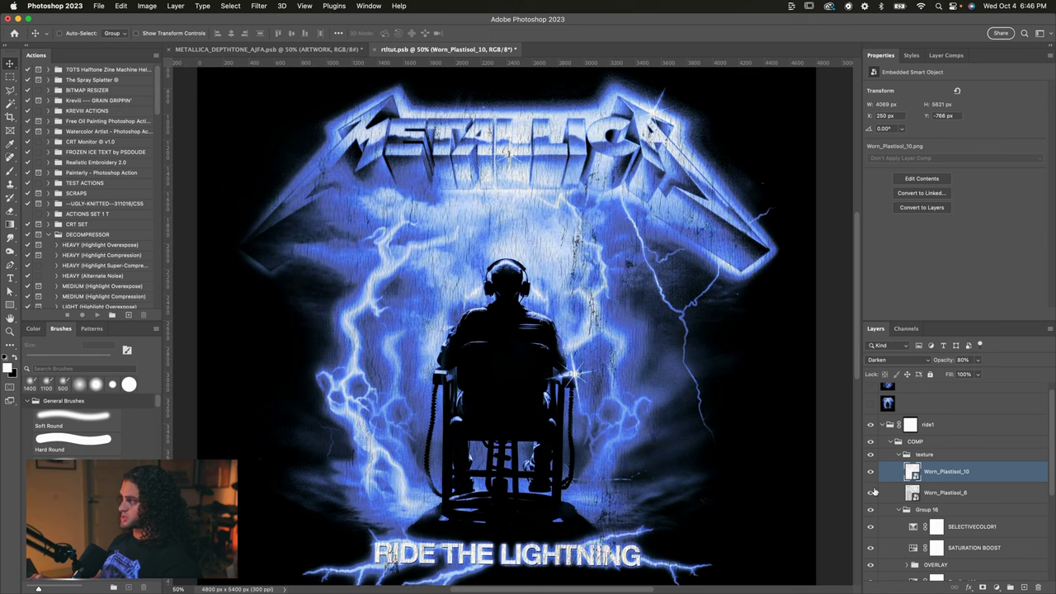
{"action": "scroll", "coordinate": [662, 341], "scroll_direction": "down", "scroll_amount": 2}
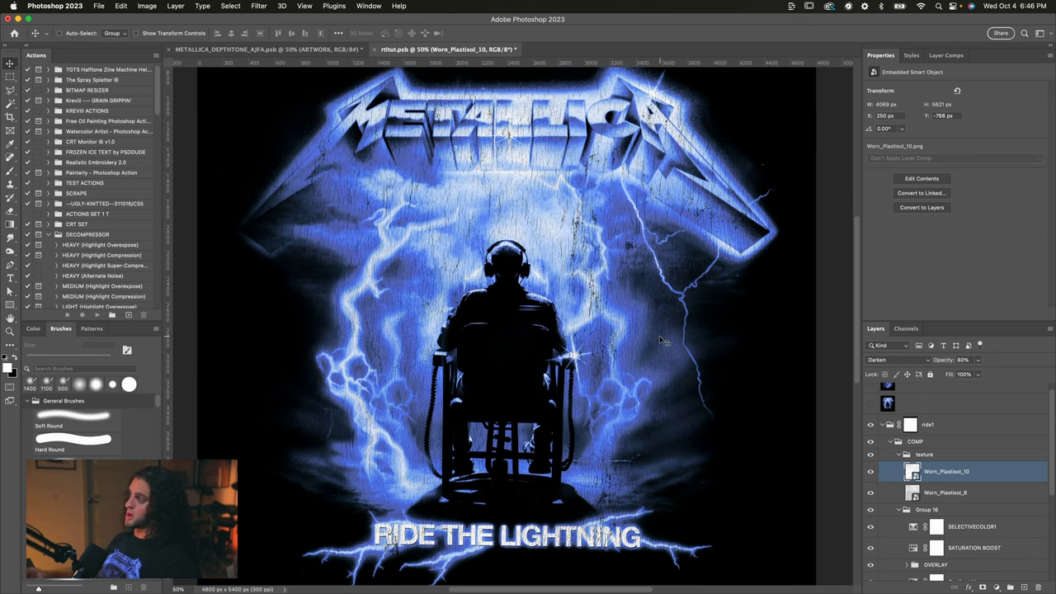
Step: Hide and collapse the texture group, and hide everything in Group 16 above the METALLICA group
{"action": "left_click", "coordinate": [871, 455]}
{"action": "left_click", "coordinate": [899, 455]}
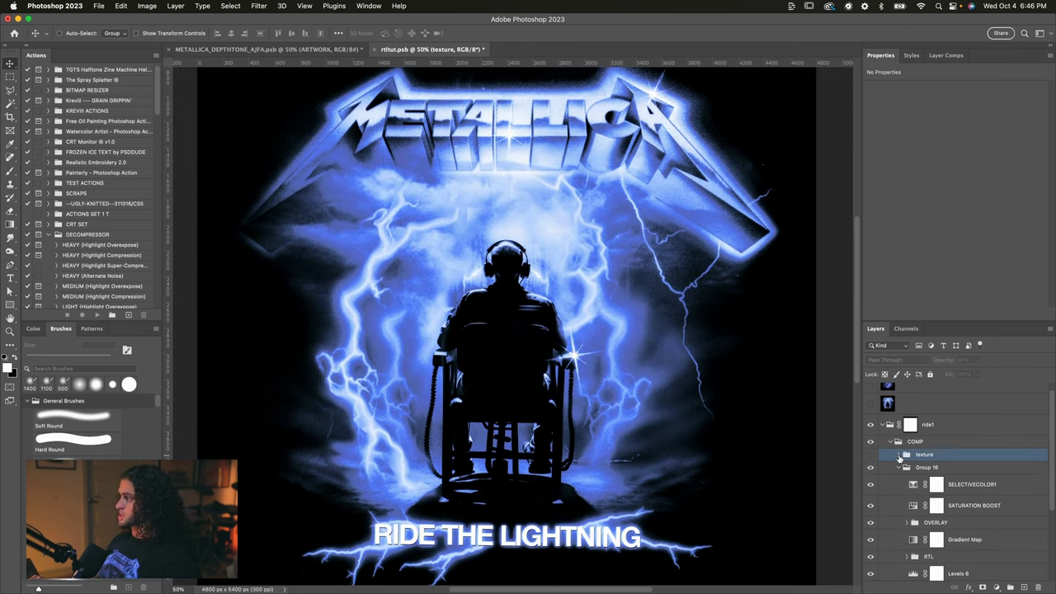
{"action": "scroll", "coordinate": [957, 462], "scroll_direction": "down", "scroll_amount": 3}
{"action": "left_click", "coordinate": [991, 435]}
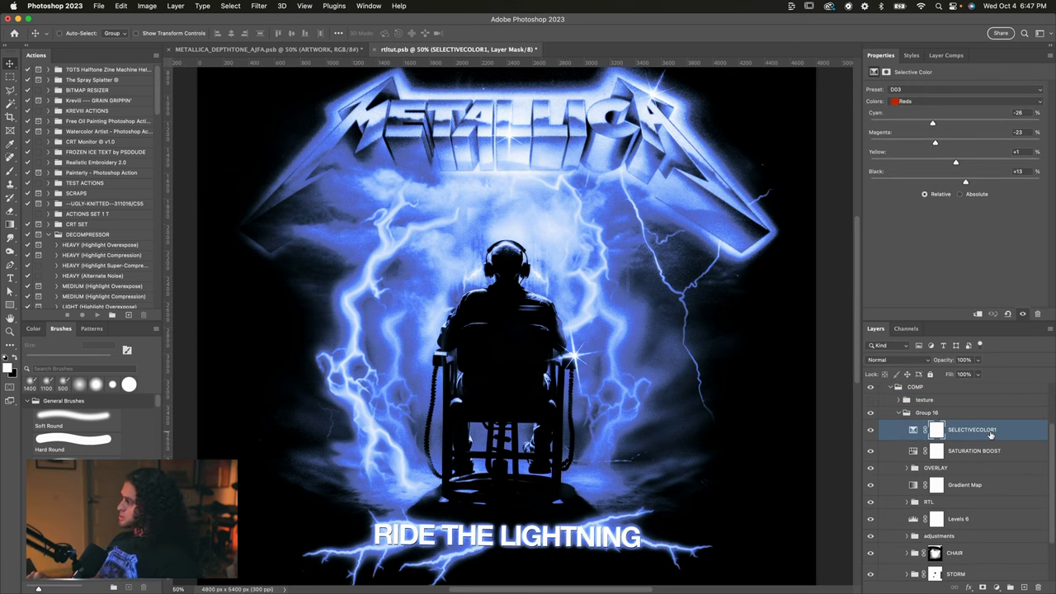
{"action": "scroll", "coordinate": [991, 435], "scroll_direction": "down", "scroll_amount": 1}
{"action": "left_click_drag", "start_coordinate": [871, 417], "coordinate": [872, 558]}
{"action": "scroll", "coordinate": [871, 558], "scroll_direction": "down", "scroll_amount": 2}
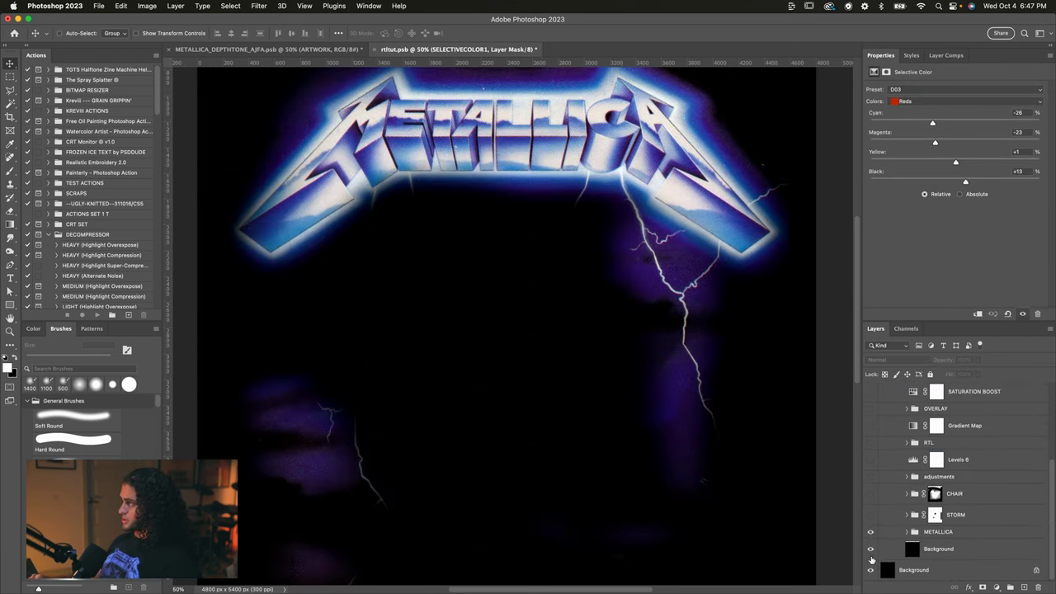
Step: Expand the METALLICA group and view its lower Layer 1 unmasked with the upper Layer 1 hidden, restoring both after the check
{"action": "left_click", "coordinate": [965, 535]}
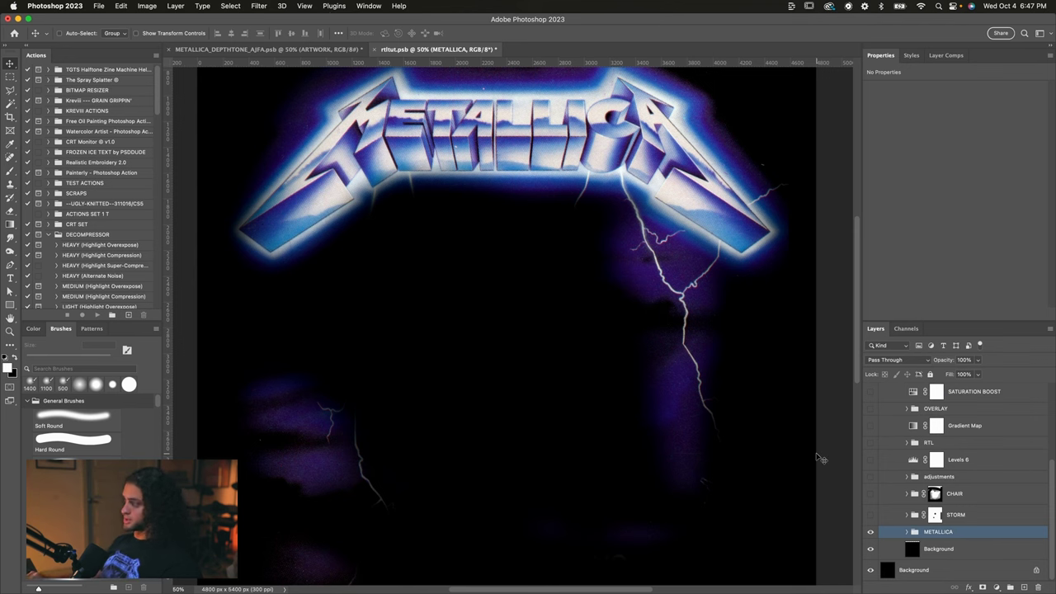
{"action": "scroll", "coordinate": [821, 459], "scroll_direction": "up", "scroll_amount": 2}
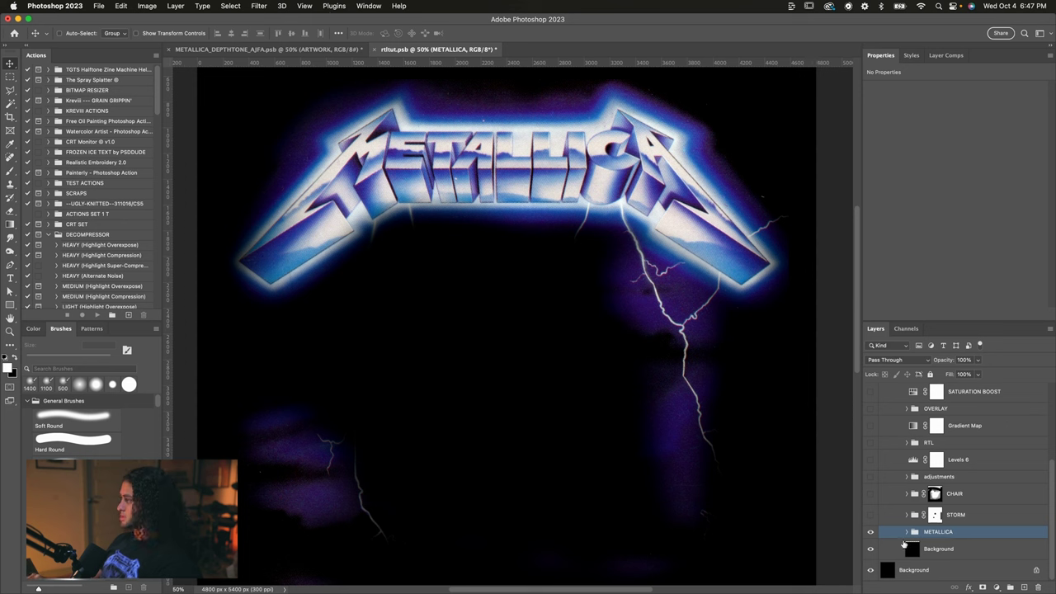
{"action": "left_click", "coordinate": [907, 532]}
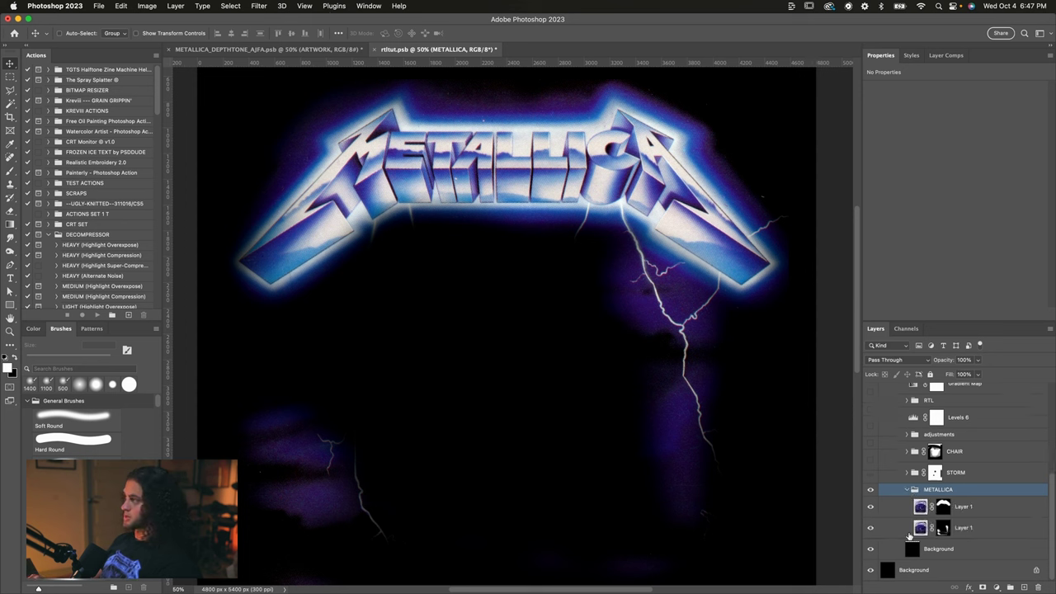
{"action": "left_click", "coordinate": [957, 513]}
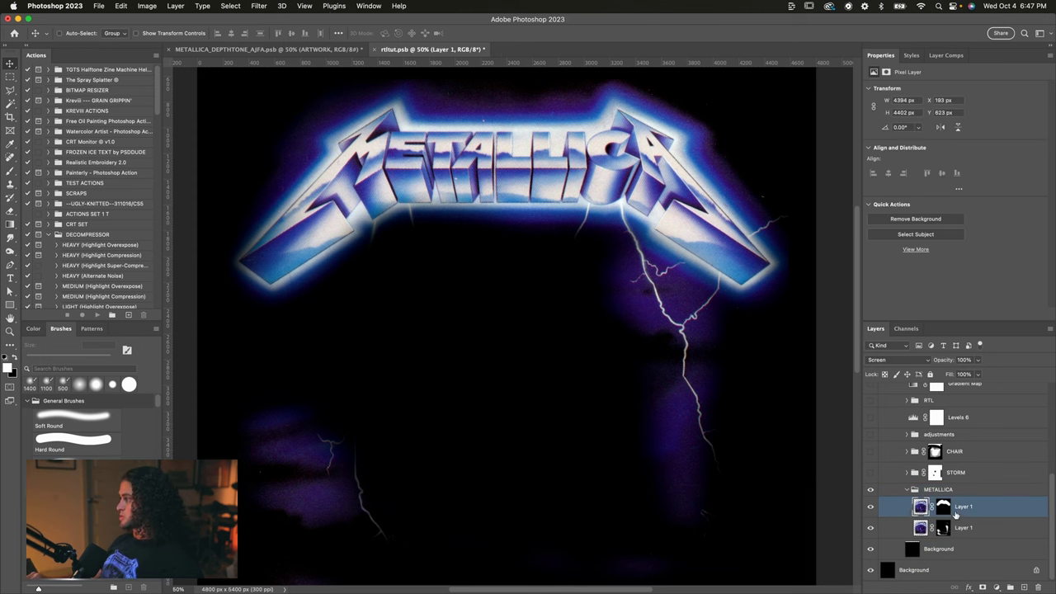
{"action": "left_click", "coordinate": [872, 507]}
{"action": "left_click", "coordinate": [944, 528], "text": "shift"}
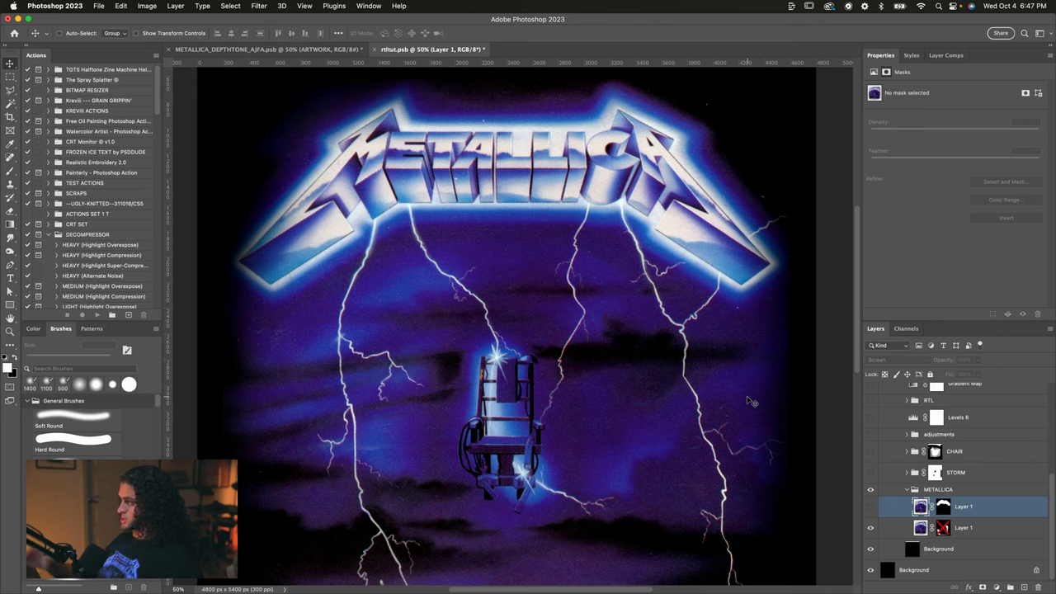
{"action": "left_click", "coordinate": [944, 528]}
{"action": "left_click", "coordinate": [870, 507]}
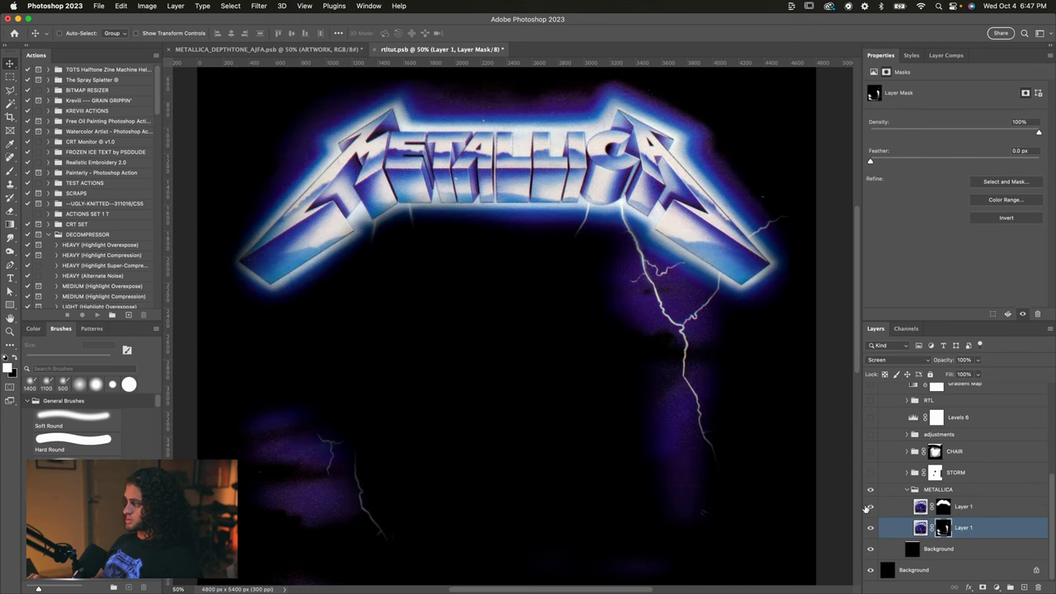
Step: Inspect the upper Layer 1's mask and masked logo with the lower Layer 1 hidden, and show the lower layer again
{"action": "left_click", "coordinate": [870, 528]}
{"action": "left_click", "coordinate": [870, 528]}
{"action": "left_click", "coordinate": [870, 528]}
{"action": "left_click", "coordinate": [943, 511], "text": "alt"}
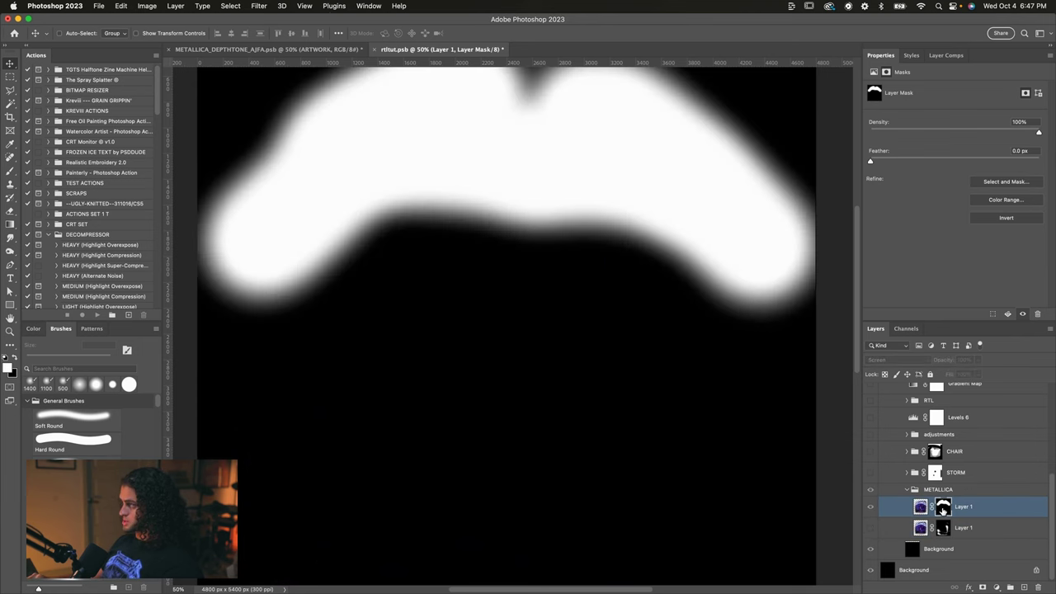
{"action": "scroll", "coordinate": [702, 308], "scroll_direction": "up", "scroll_amount": 2}
{"action": "left_click", "coordinate": [921, 508]}
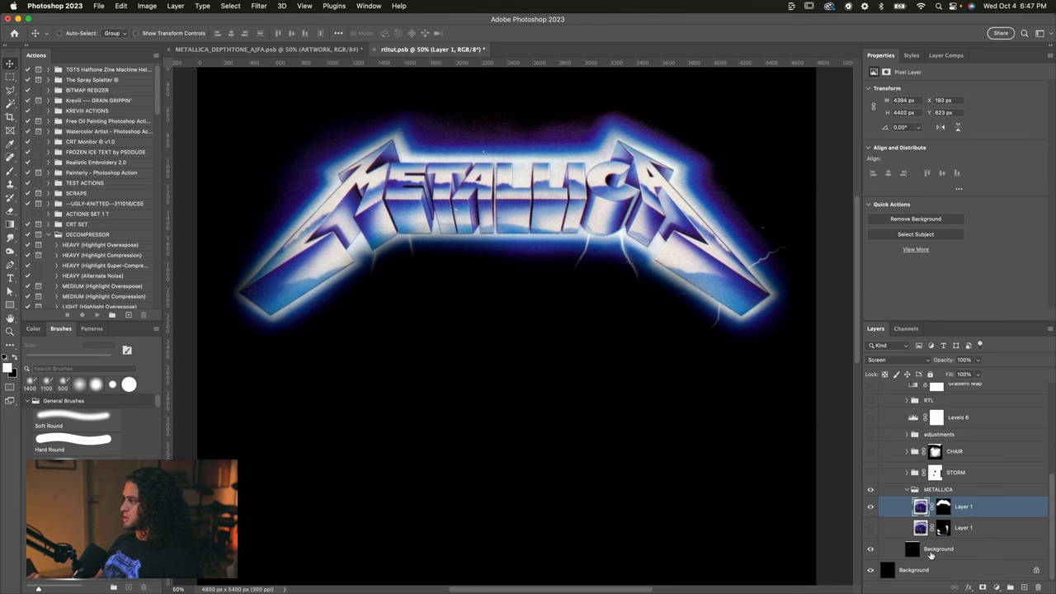
{"action": "left_click", "coordinate": [870, 528]}
{"action": "scroll", "coordinate": [766, 468], "scroll_direction": "down", "scroll_amount": 2}
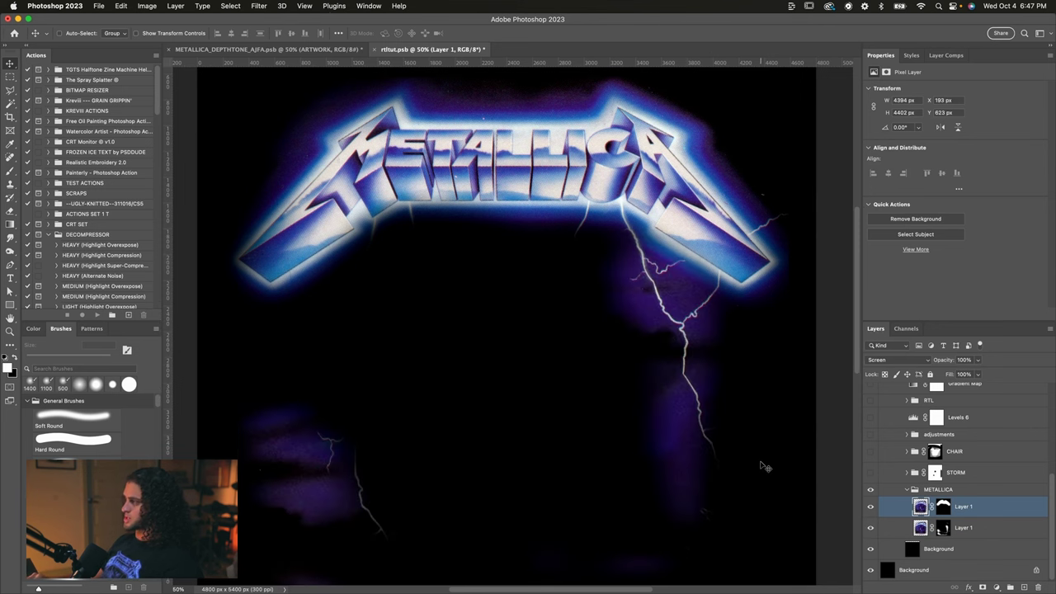
Step: Disable the layer mask on the upper Layer 1 in the METALLICA group and examine the full original cover image
{"action": "left_click", "coordinate": [970, 527]}
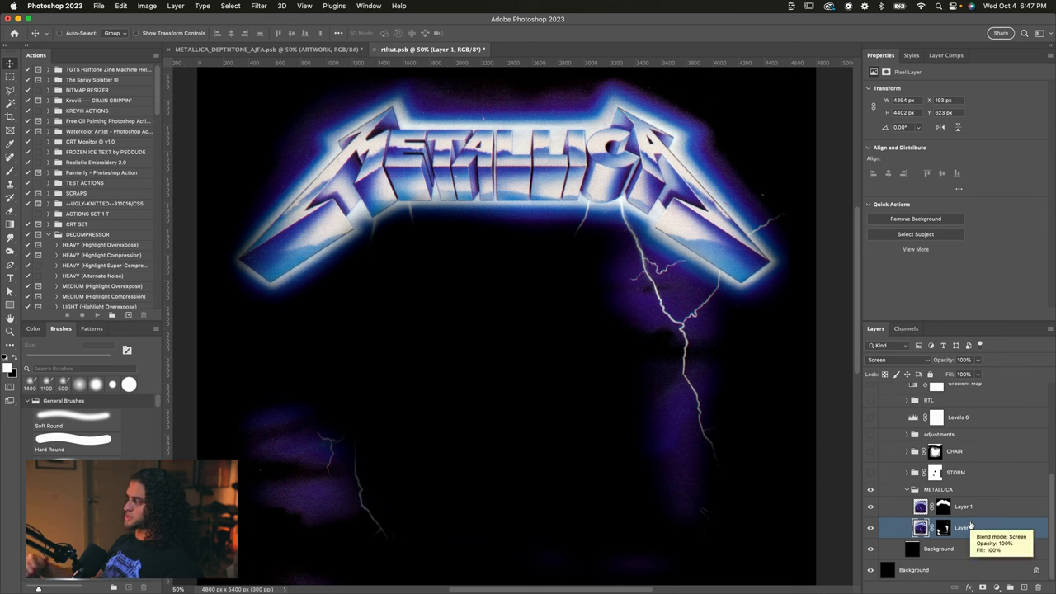
{"action": "left_click", "coordinate": [909, 492]}
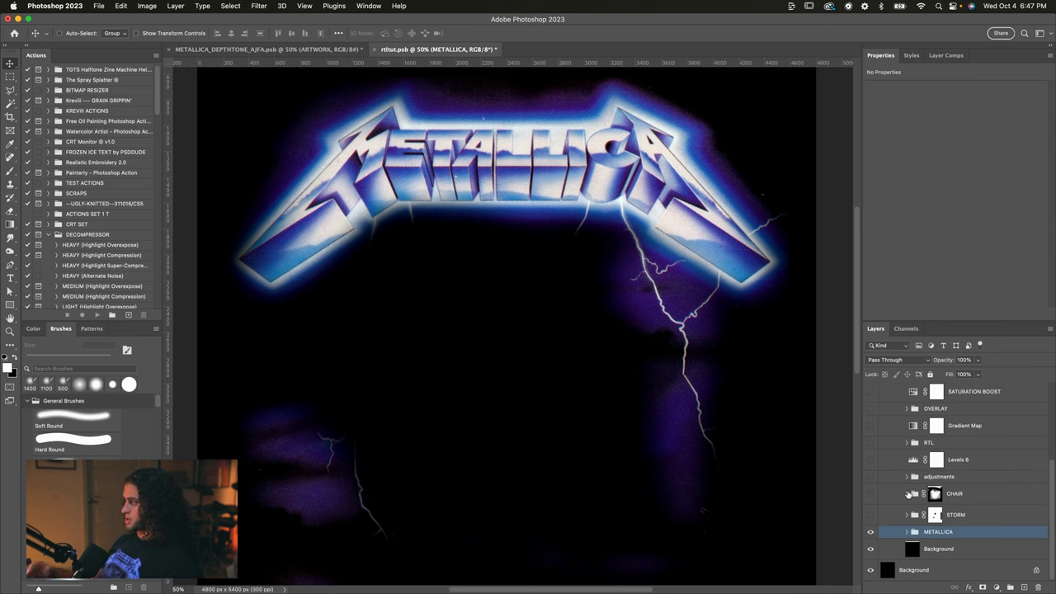
{"action": "left_click", "coordinate": [935, 515]}
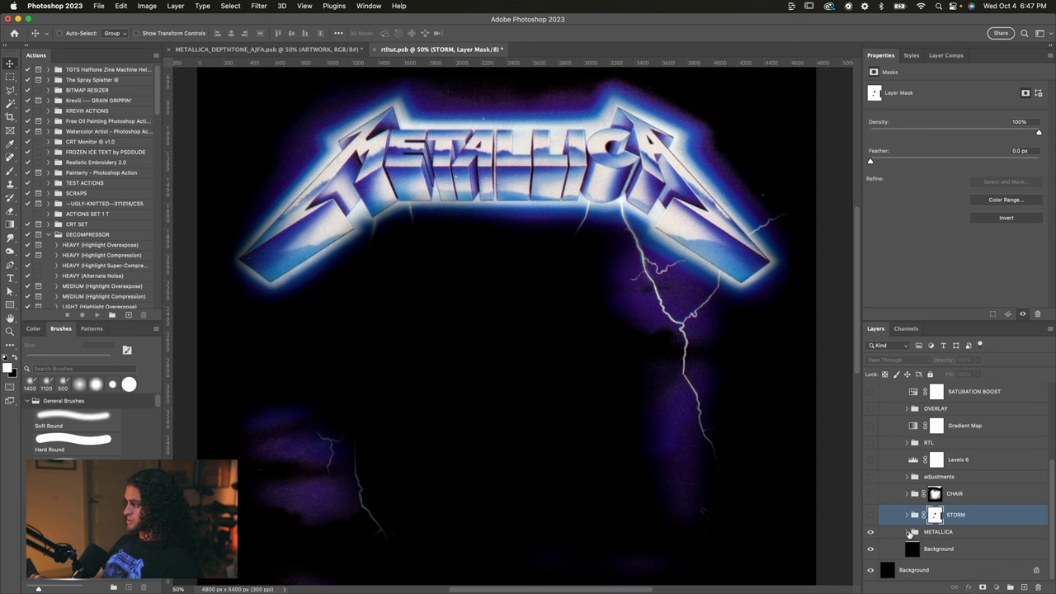
{"action": "left_click", "coordinate": [909, 532]}
{"action": "left_click", "coordinate": [943, 507], "text": "shift"}
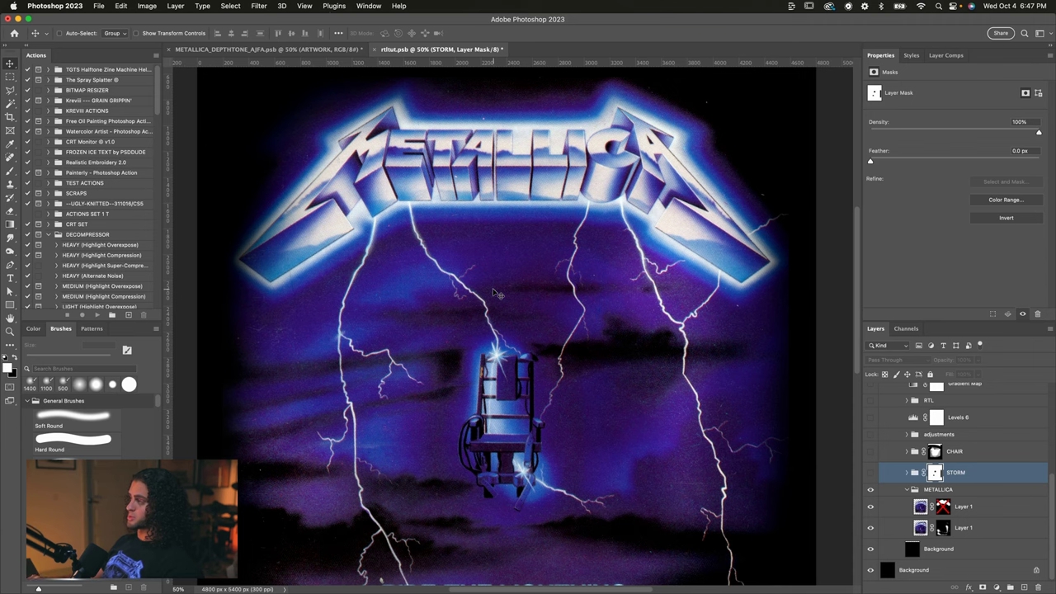
{"action": "scroll", "coordinate": [503, 323], "scroll_direction": "down", "scroll_amount": 3}
{"action": "scroll", "coordinate": [503, 322], "scroll_direction": "up", "scroll_amount": 4}
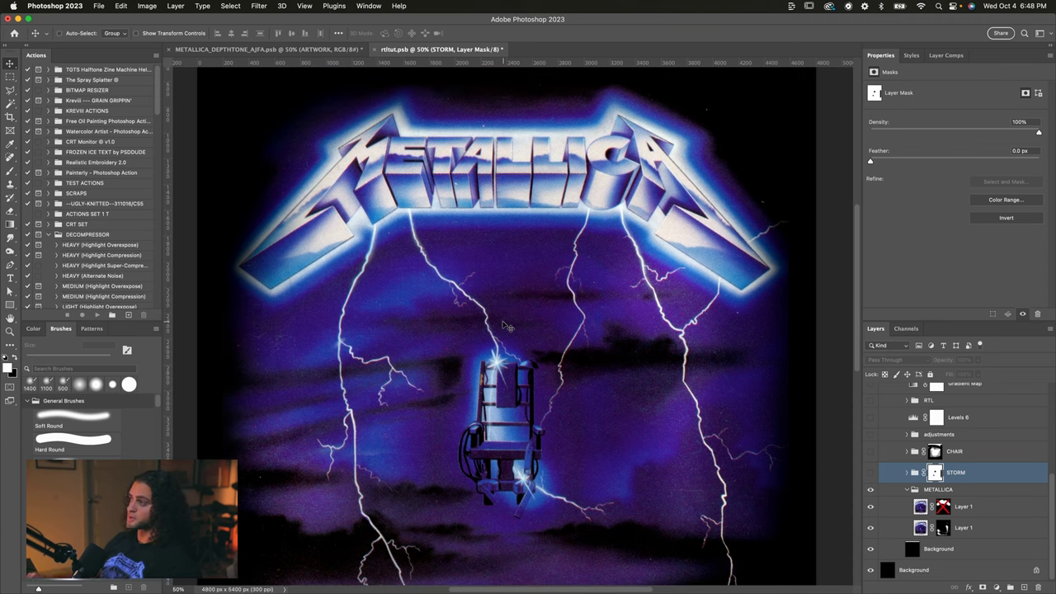
{"action": "scroll", "coordinate": [536, 359], "scroll_direction": "down", "scroll_amount": 2}
{"action": "scroll", "coordinate": [539, 363], "scroll_direction": "up", "scroll_amount": 1}
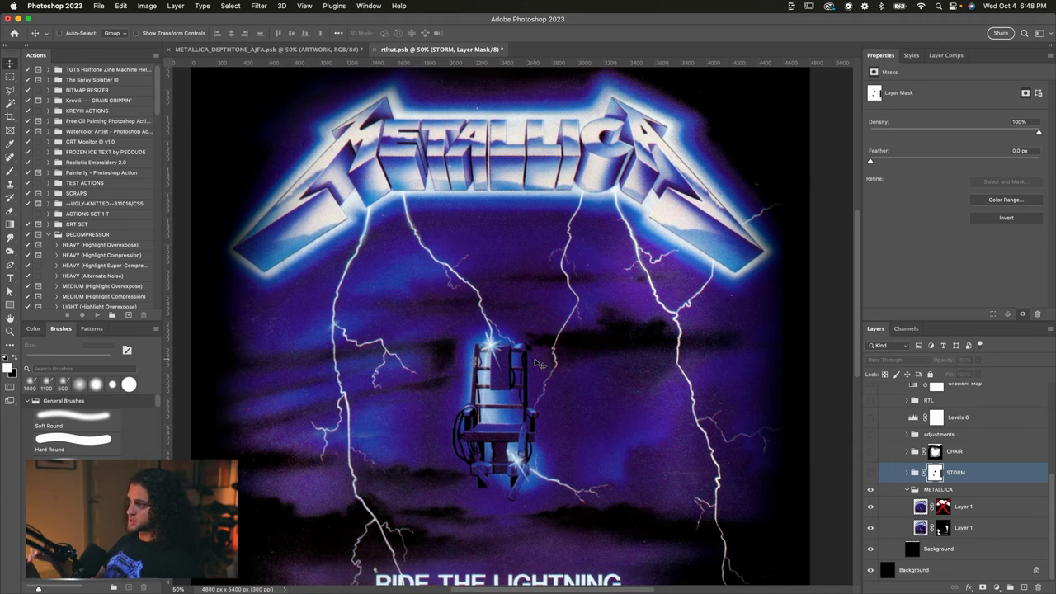
Step: Collapse the METALLICA group, show the STORM group above it, and leave the CHAIR group hidden after toggling its visibility
{"action": "scroll", "coordinate": [538, 363], "scroll_direction": "up", "scroll_amount": 1}
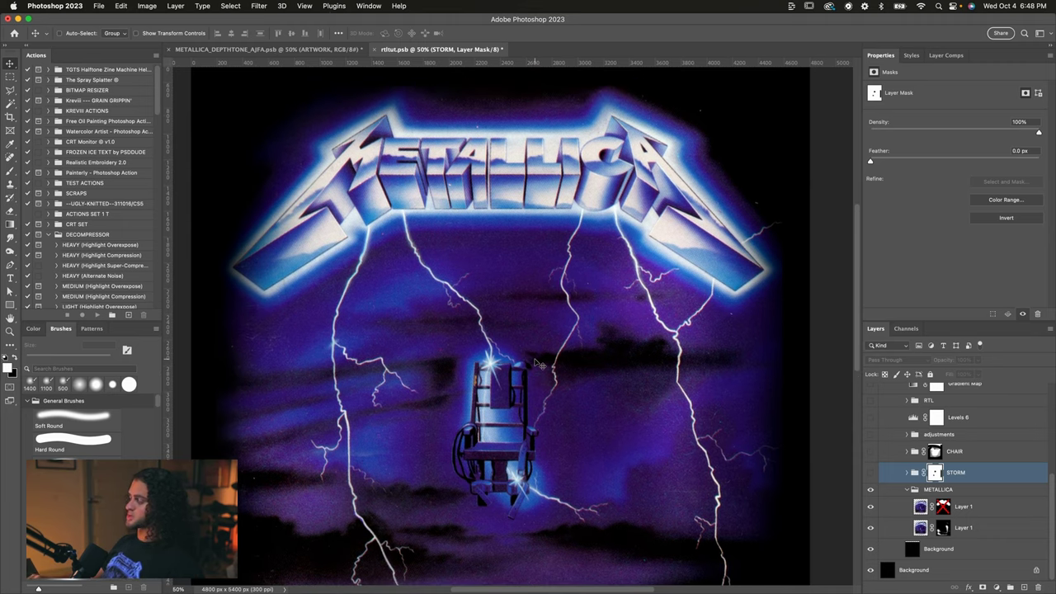
{"action": "left_click", "coordinate": [908, 491]}
{"action": "left_click", "coordinate": [870, 515]}
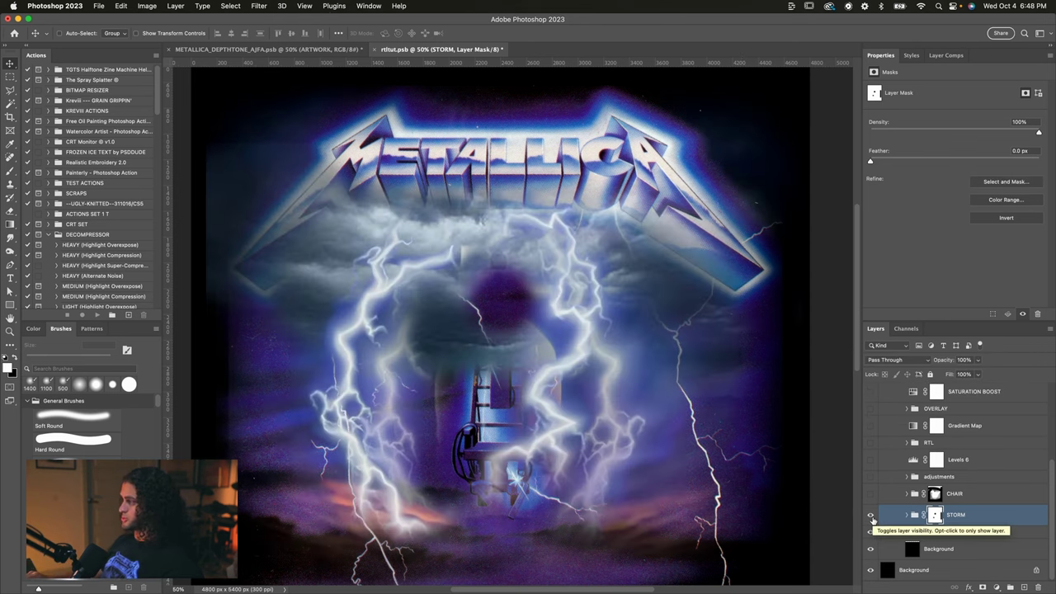
{"action": "left_click", "coordinate": [911, 531]}
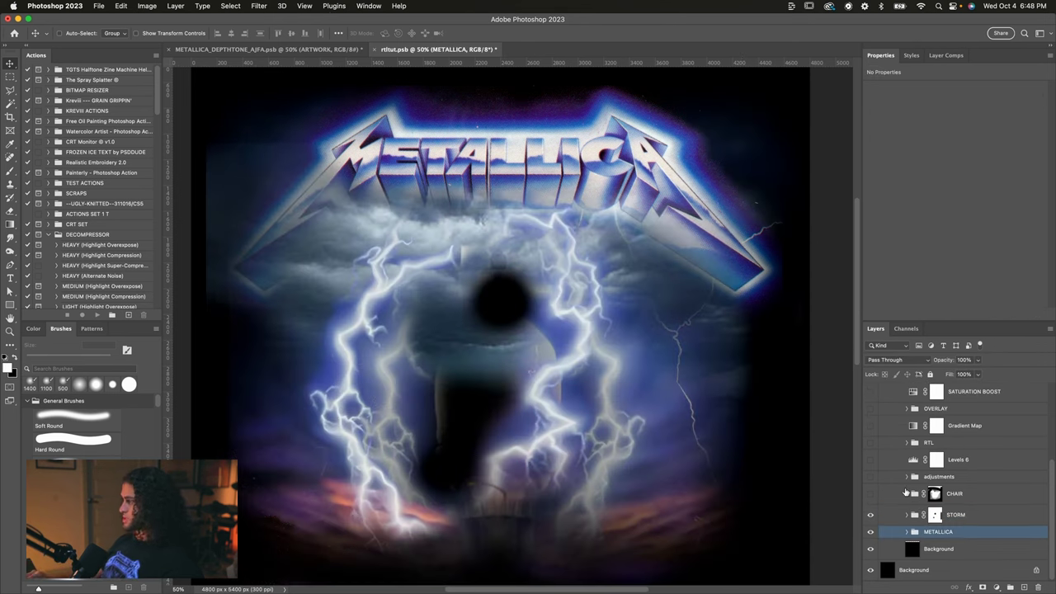
{"action": "left_click", "coordinate": [871, 493]}
{"action": "left_click", "coordinate": [871, 494]}
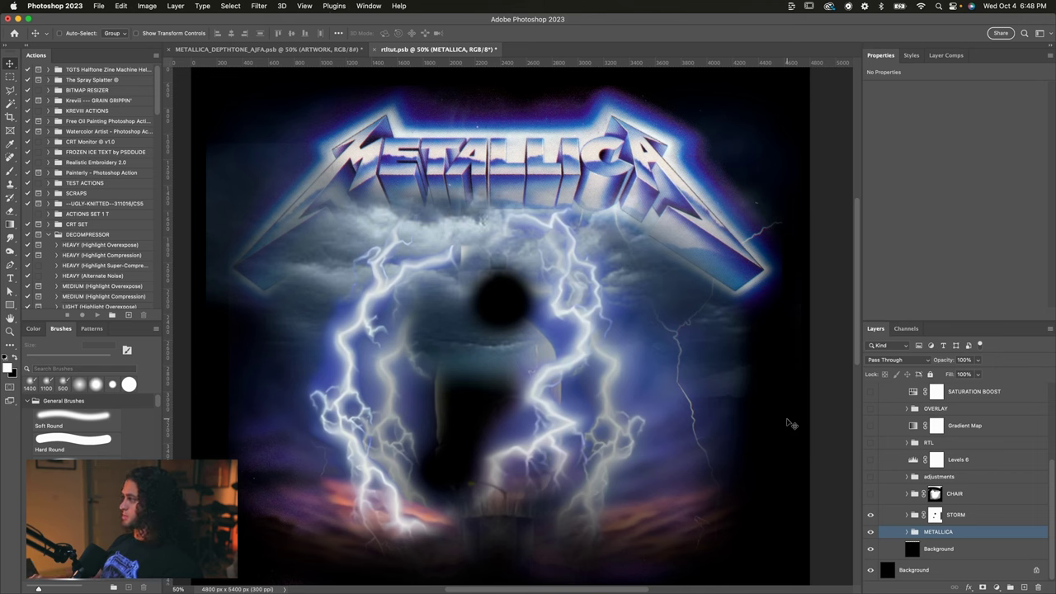
Step: Show the Gradient Map, SATURATION BOOST, SELECTIVECOLOR1 and OVERLAY entries in Group 16 to colour the logo and storm, and select the STORM group
{"action": "scroll", "coordinate": [966, 479], "scroll_direction": "up", "scroll_amount": 2}
{"action": "left_click", "coordinate": [965, 466]}
{"action": "left_click", "coordinate": [870, 464]}
{"action": "left_click", "coordinate": [871, 410]}
{"action": "left_click", "coordinate": [871, 410]}
{"action": "left_click", "coordinate": [871, 409]}
{"action": "left_click", "coordinate": [974, 430]}
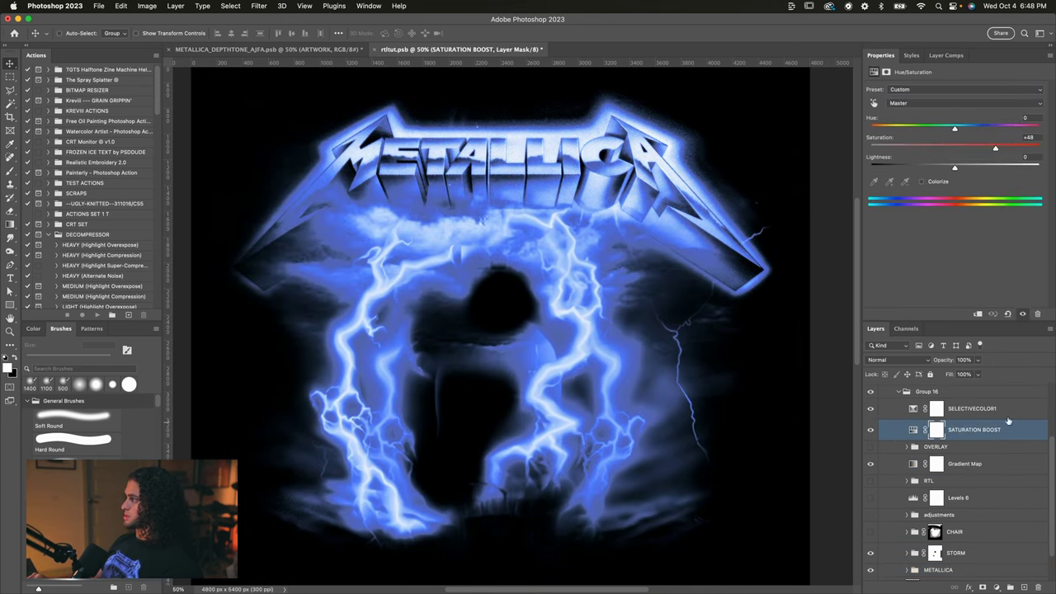
{"action": "left_click", "coordinate": [994, 410]}
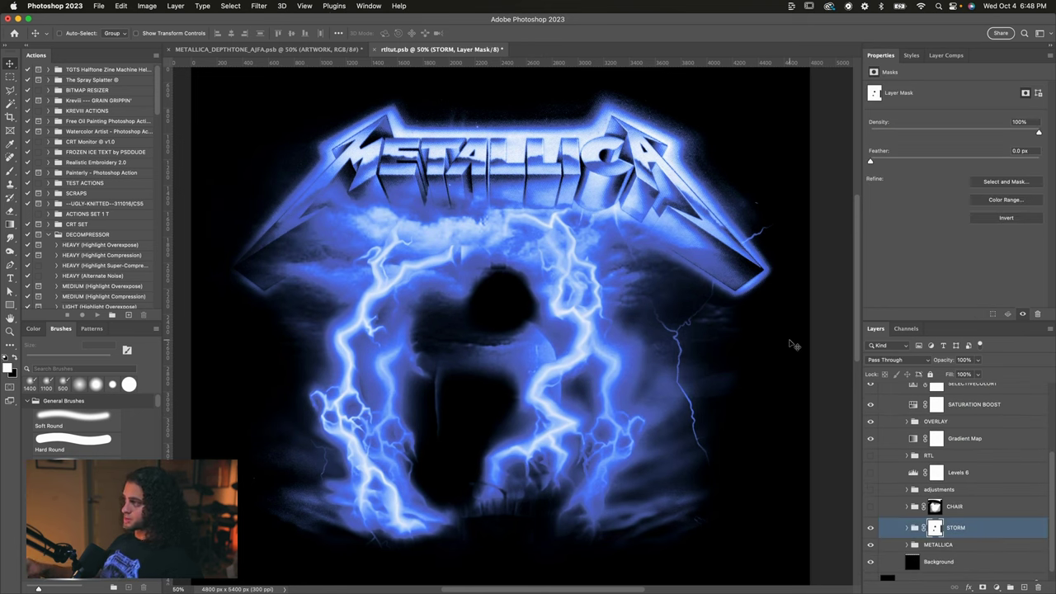
{"action": "key", "text": "super+minus"}
{"action": "key", "text": "super+plus"}
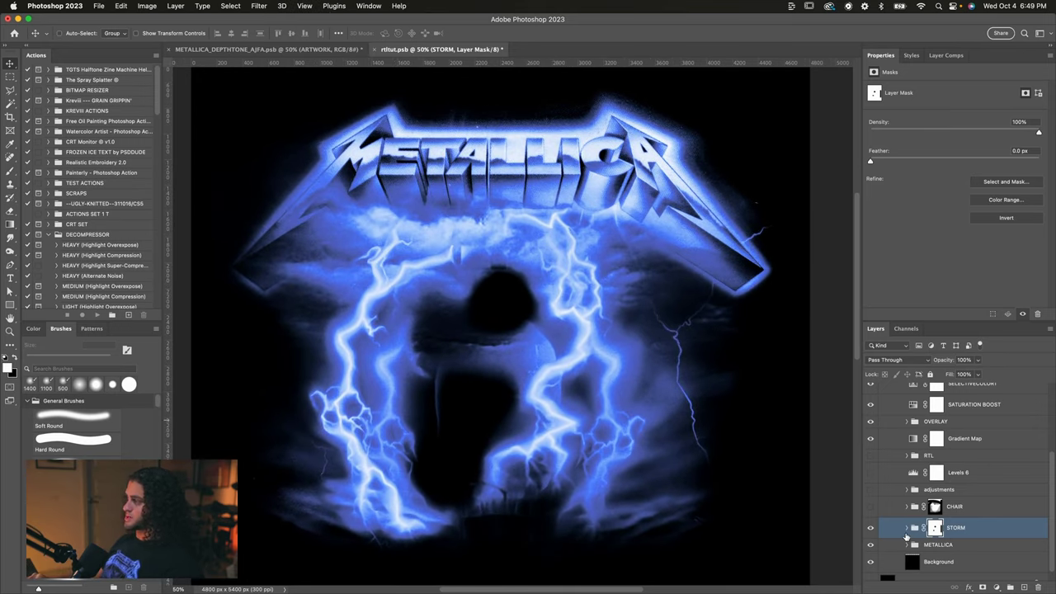
Step: Expand the STORM group and hide its three DENOISED layers and Layer 12, leaving only Layer 11 shown
{"action": "left_click", "coordinate": [907, 529]}
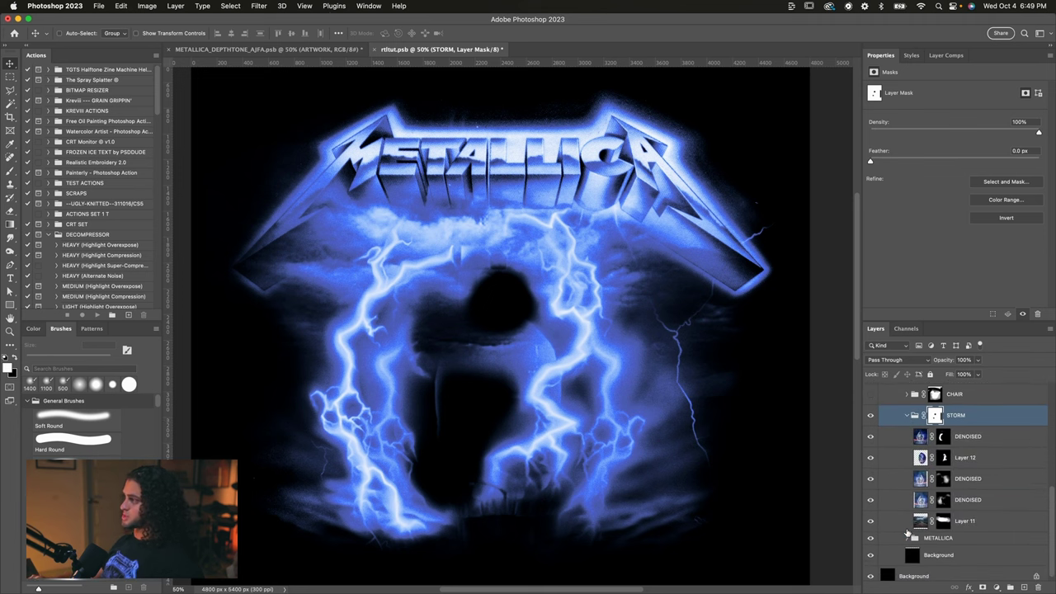
{"action": "left_click_drag", "start_coordinate": [870, 437], "coordinate": [870, 529]}
{"action": "left_click", "coordinate": [873, 529]}
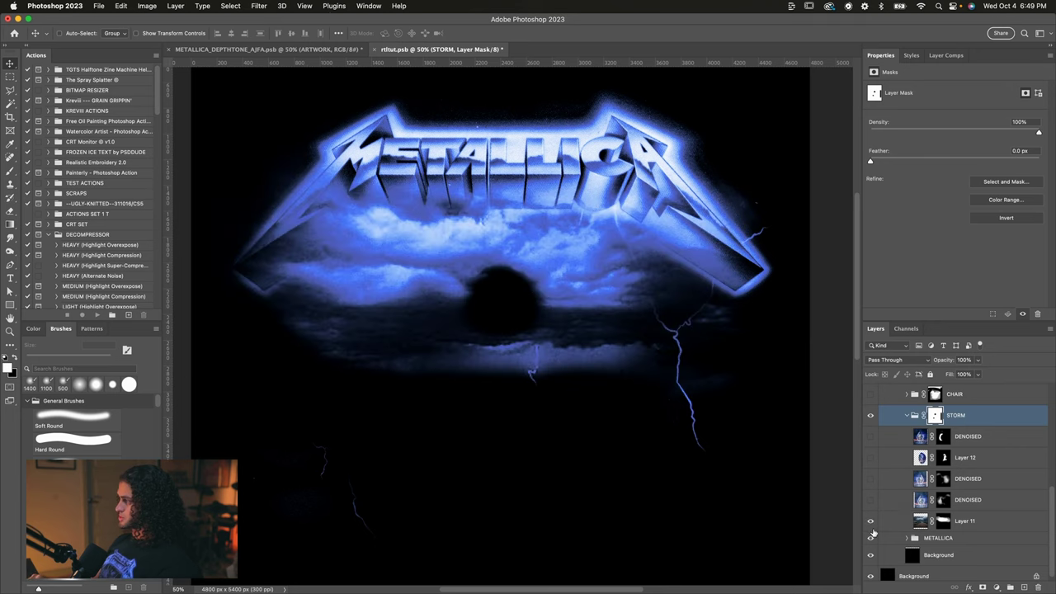
Step: Examine Layer 11's full road and storm-cloud photo with its layer mask disabled, and re-enable the mask
{"action": "left_click", "coordinate": [981, 524]}
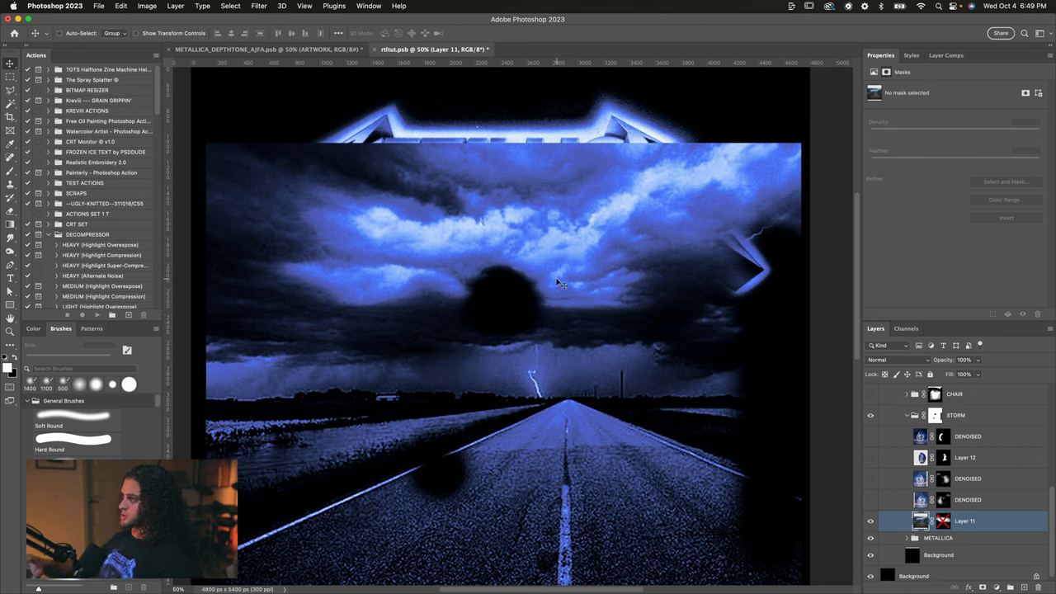
{"action": "left_click", "coordinate": [944, 524], "text": "shift"}
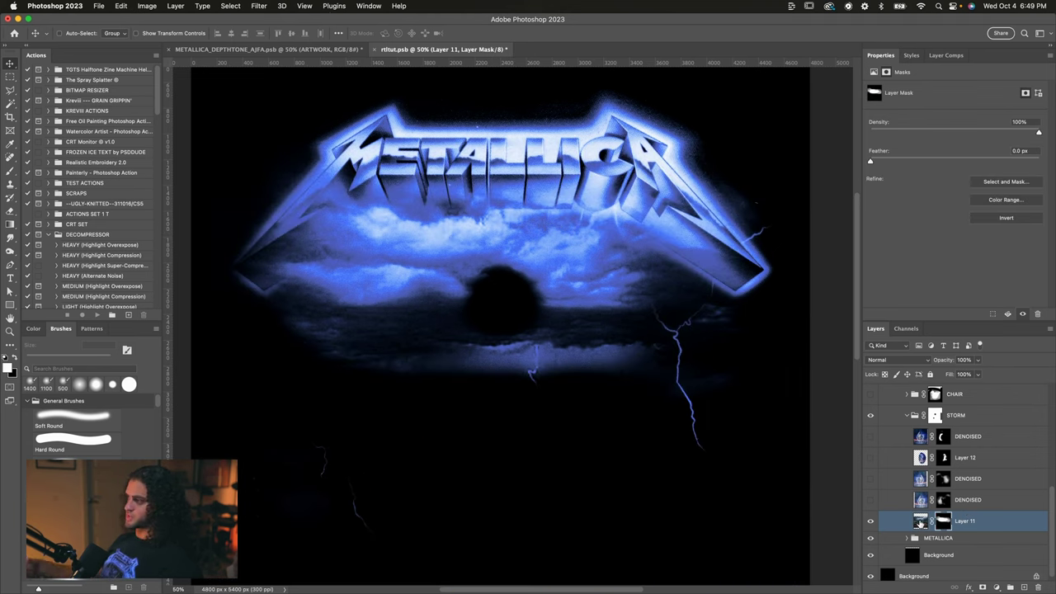
{"action": "scroll", "coordinate": [924, 522], "scroll_direction": "up", "scroll_amount": 2}
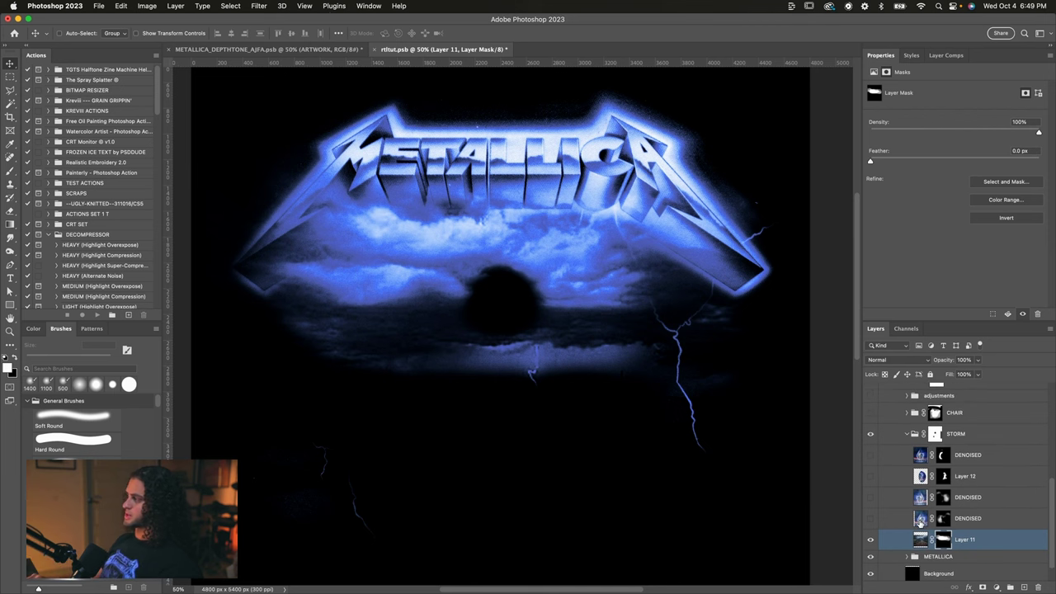
{"action": "left_click", "coordinate": [920, 539]}
Step: Show the lowest DENOISED layer in the STORM group and disable its layer mask to view the full skull artwork
{"action": "left_click", "coordinate": [871, 518]}
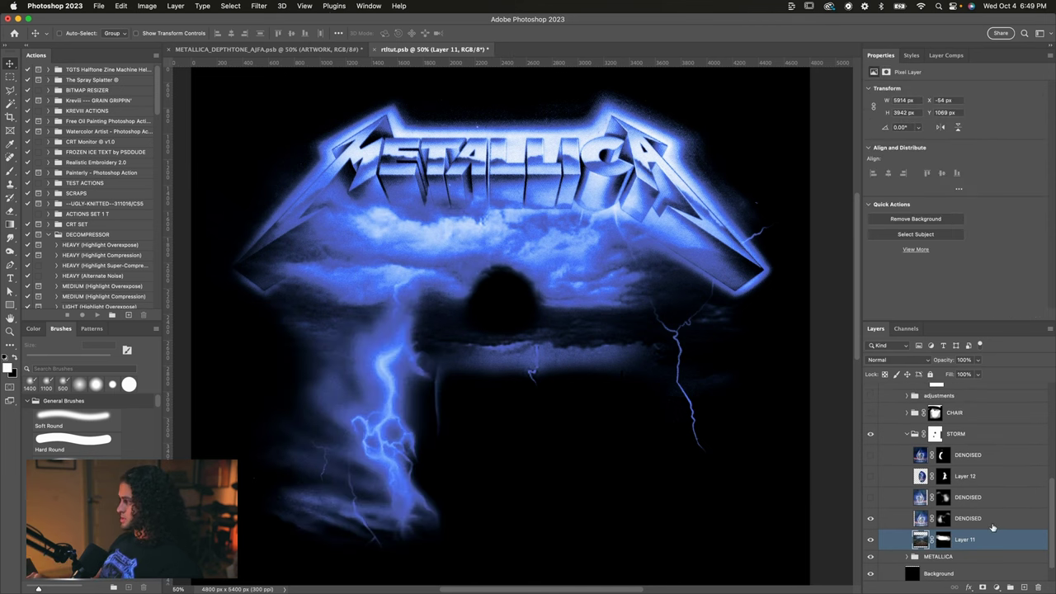
{"action": "left_click", "coordinate": [993, 526]}
{"action": "left_click", "coordinate": [943, 519], "text": "shift"}
{"action": "scroll", "coordinate": [703, 418], "scroll_direction": "down", "scroll_amount": 2}
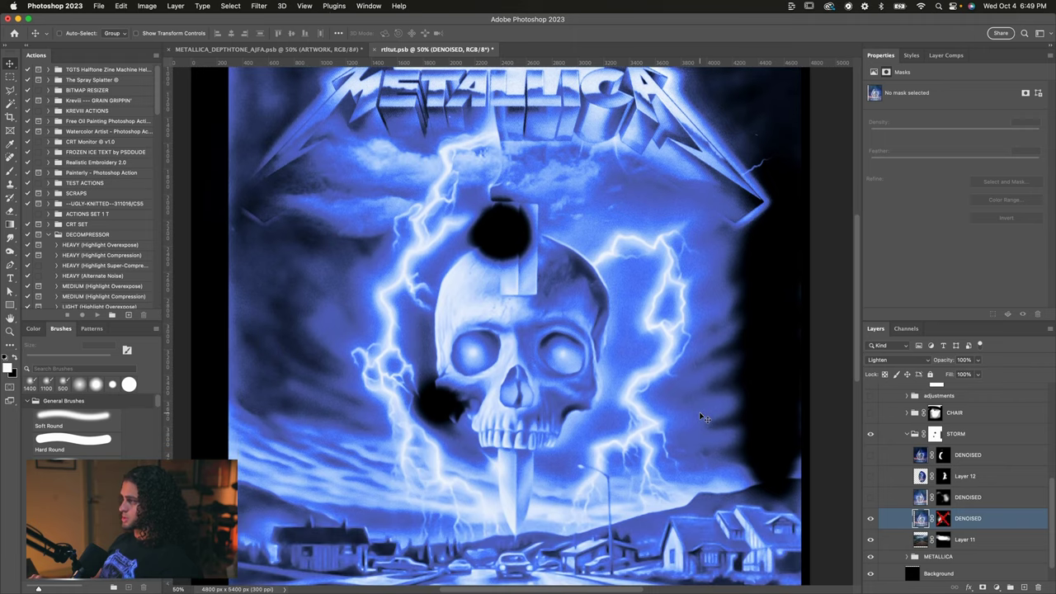
Step: Disable the STORM group's mask, examine the uncovered skull artwork, and re-enable the lowest DENOISED layer's mask
{"action": "left_click", "coordinate": [935, 433], "text": "shift"}
{"action": "key", "text": "super+minus"}
{"action": "key", "text": "super+plus"}
{"action": "key", "text": "super+minus"}
{"action": "key", "text": "super+plus"}
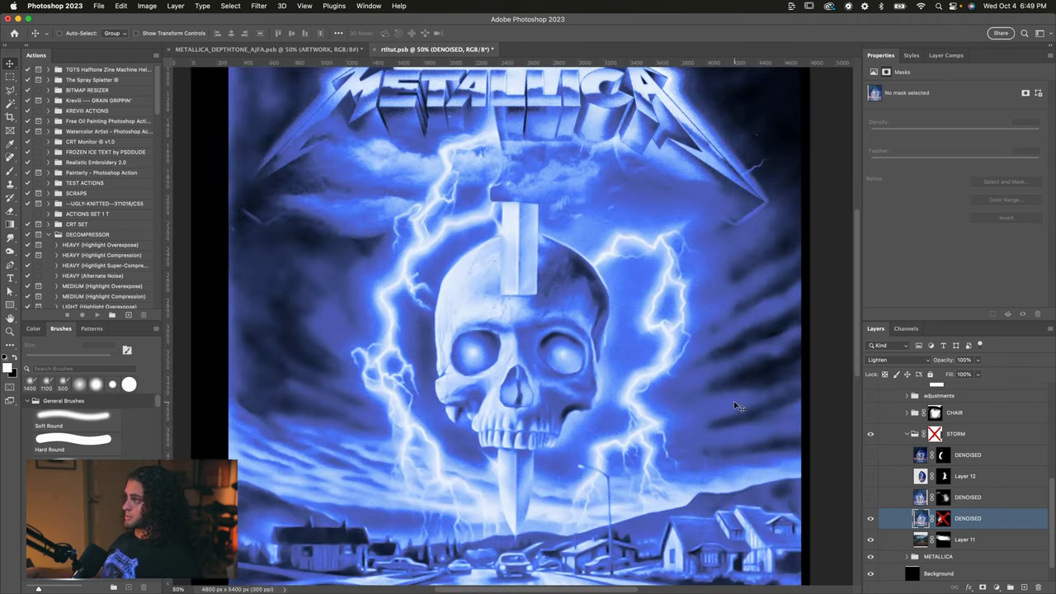
{"action": "scroll", "coordinate": [715, 378], "scroll_direction": "up", "scroll_amount": 1}
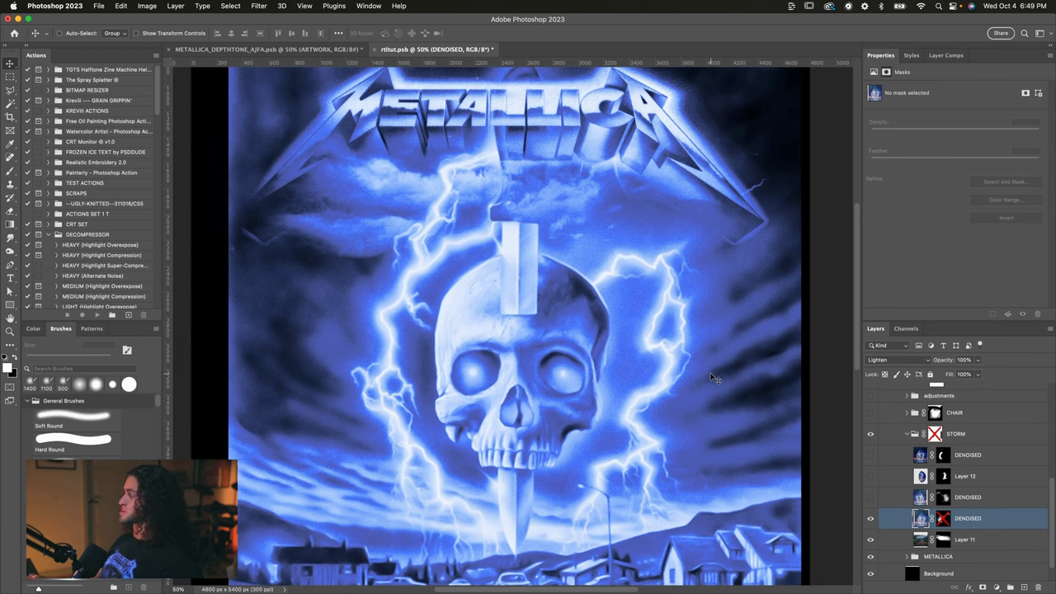
{"action": "left_click", "coordinate": [944, 519], "text": "shift"}
{"action": "scroll", "coordinate": [680, 391], "scroll_direction": "down", "scroll_amount": 1}
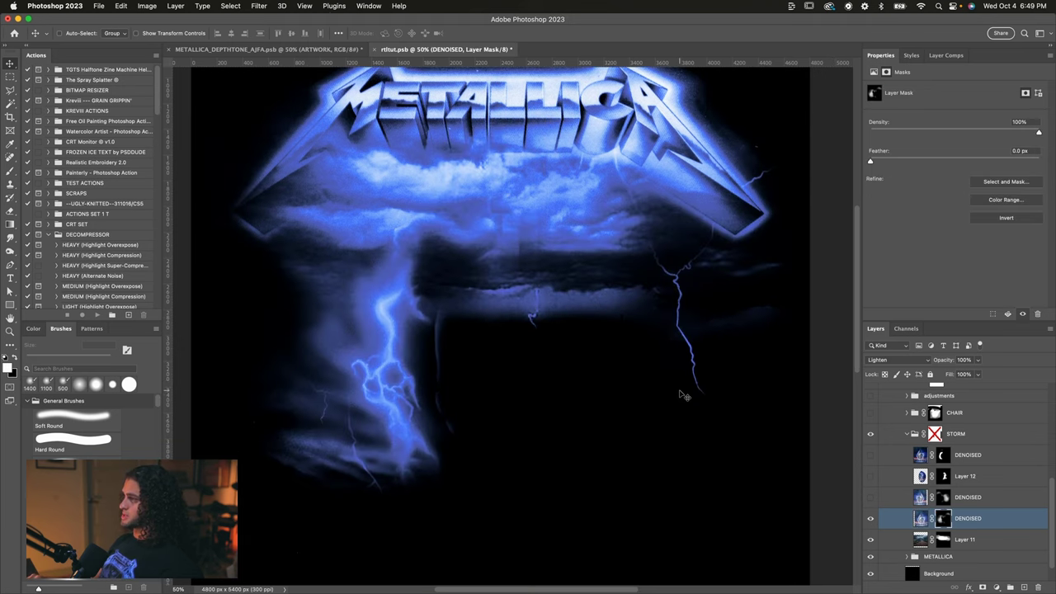
{"action": "scroll", "coordinate": [680, 391], "scroll_direction": "up", "scroll_amount": 1}
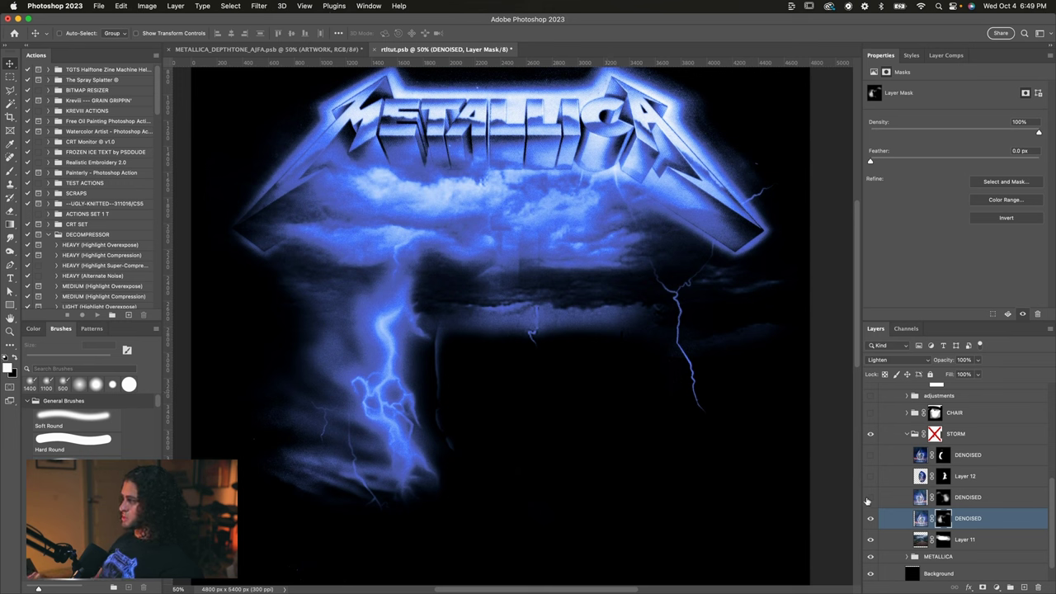
Step: Show the middle DENOISED layer and Layer 12 in the STORM group, undoing the accidental move of Layer 12
{"action": "left_click", "coordinate": [870, 497]}
{"action": "left_click", "coordinate": [992, 505]}
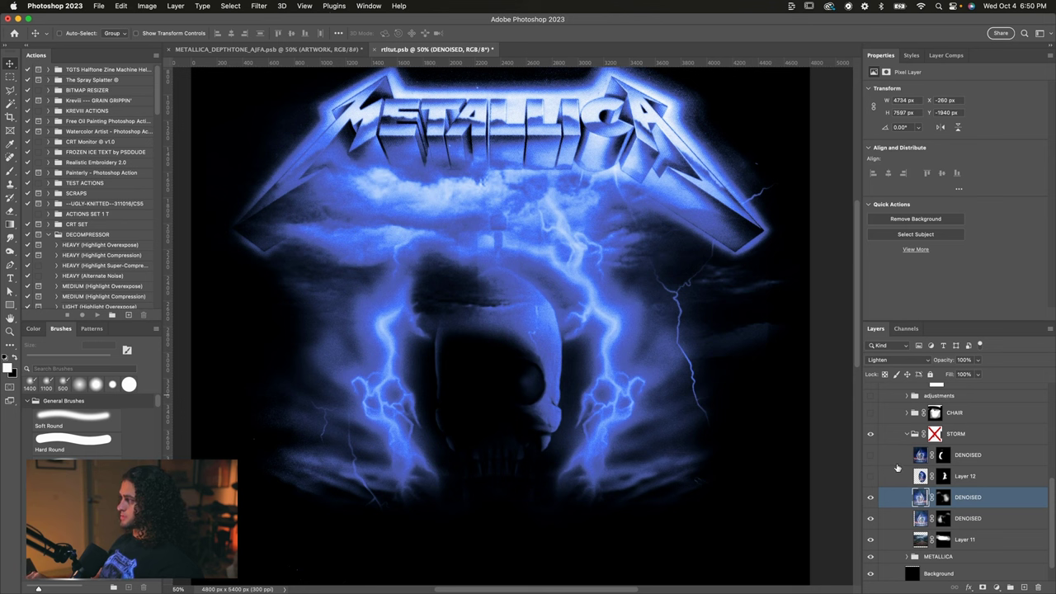
{"action": "left_click", "coordinate": [870, 476]}
{"action": "left_click", "coordinate": [945, 472]}
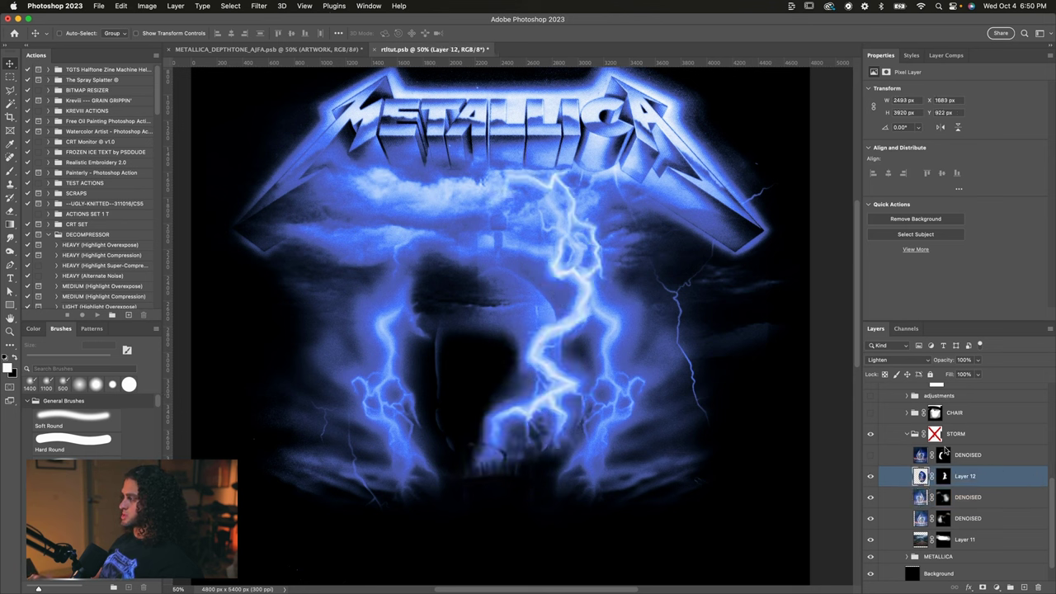
{"action": "left_click_drag", "start_coordinate": [653, 340], "coordinate": [644, 348]}
{"action": "key", "text": "super+z"}
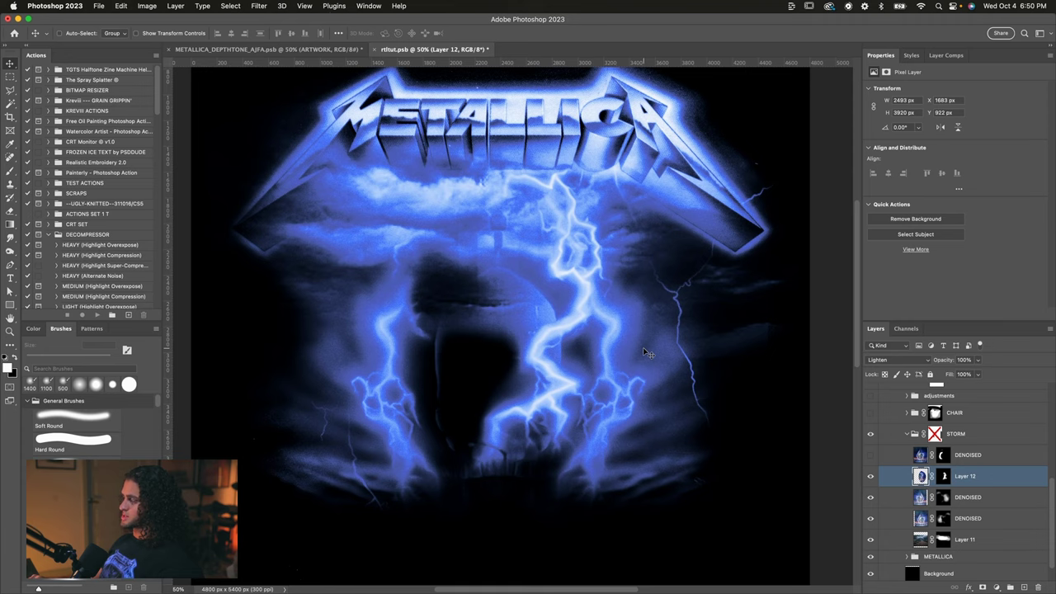
Step: Isolate the top DENOISED layer in the STORM group, examine it without its mask, and re-enable the mask
{"action": "left_click", "coordinate": [869, 540]}
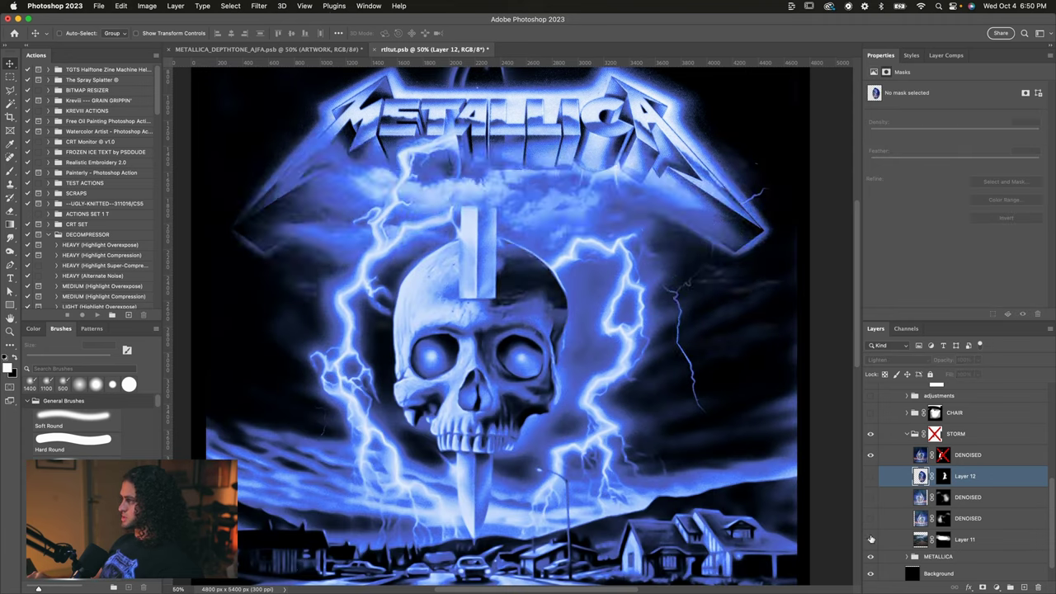
{"action": "left_click", "coordinate": [870, 540]}
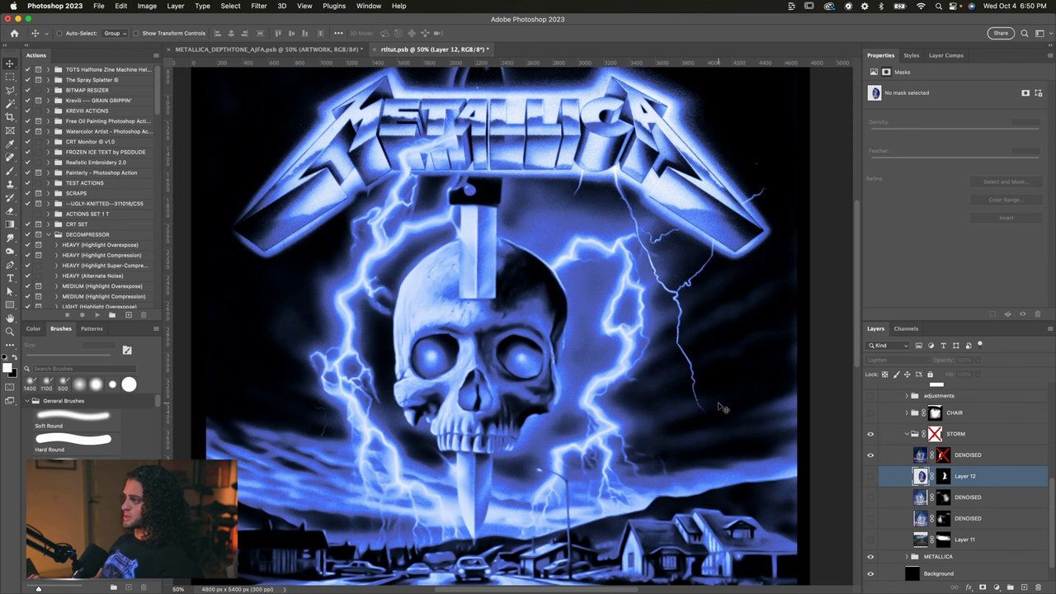
{"action": "left_click", "coordinate": [943, 456], "text": "shift"}
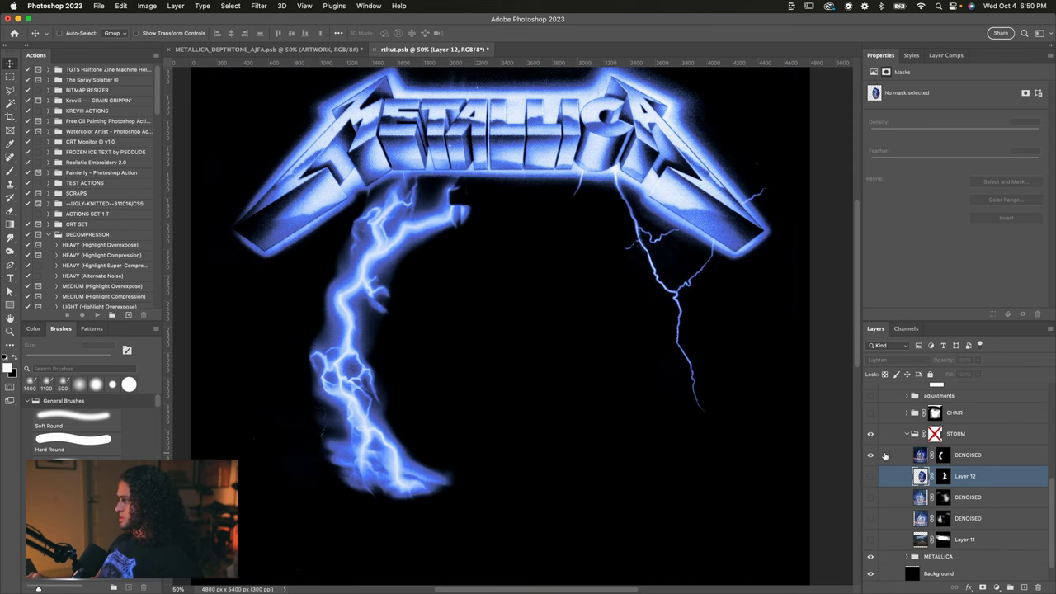
Step: Show all the DENOISED layers and Layer 12 with Layer 11 still hidden, and collapse the STORM group
{"action": "left_click", "coordinate": [871, 456]}
{"action": "left_click_drag", "start_coordinate": [872, 486], "coordinate": [873, 500]}
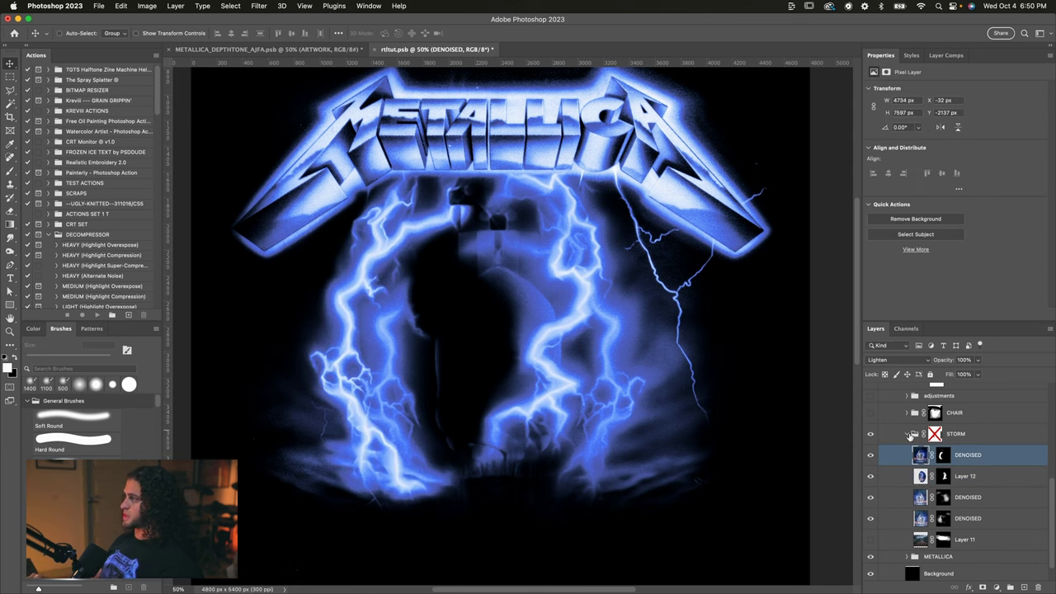
{"action": "left_click", "coordinate": [910, 434]}
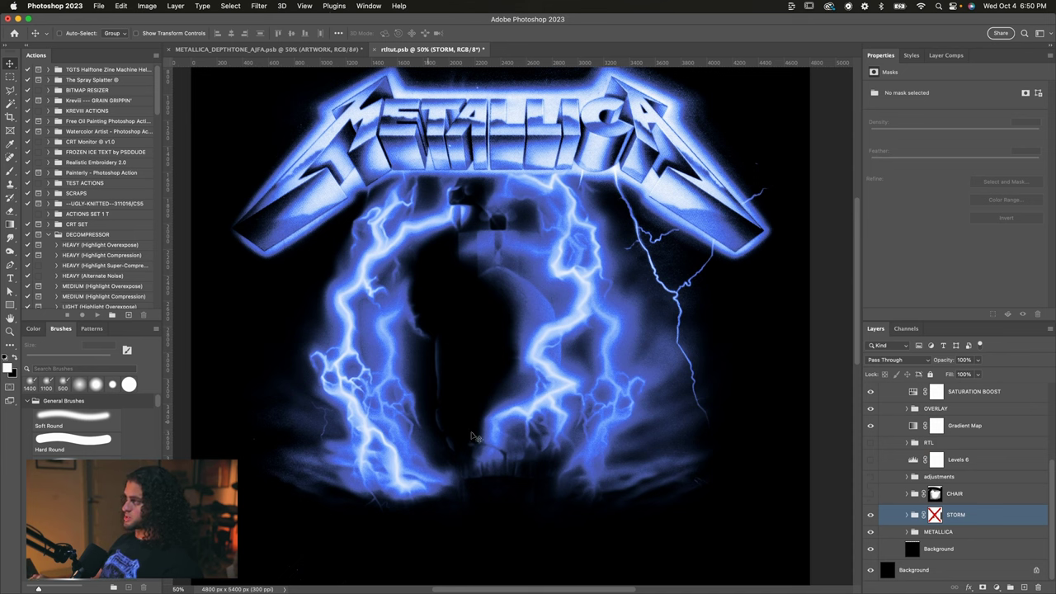
Step: Show the CHAIR group and toggle its visibility to compare the design with and without the seated figure, leaving it shown
{"action": "left_click", "coordinate": [871, 496]}
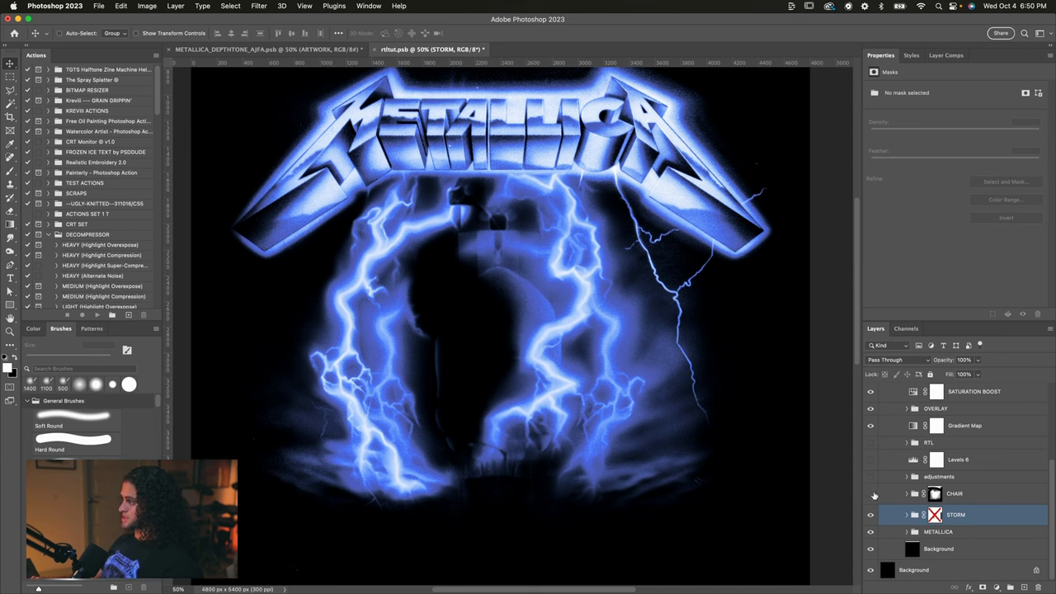
{"action": "left_click", "coordinate": [971, 498]}
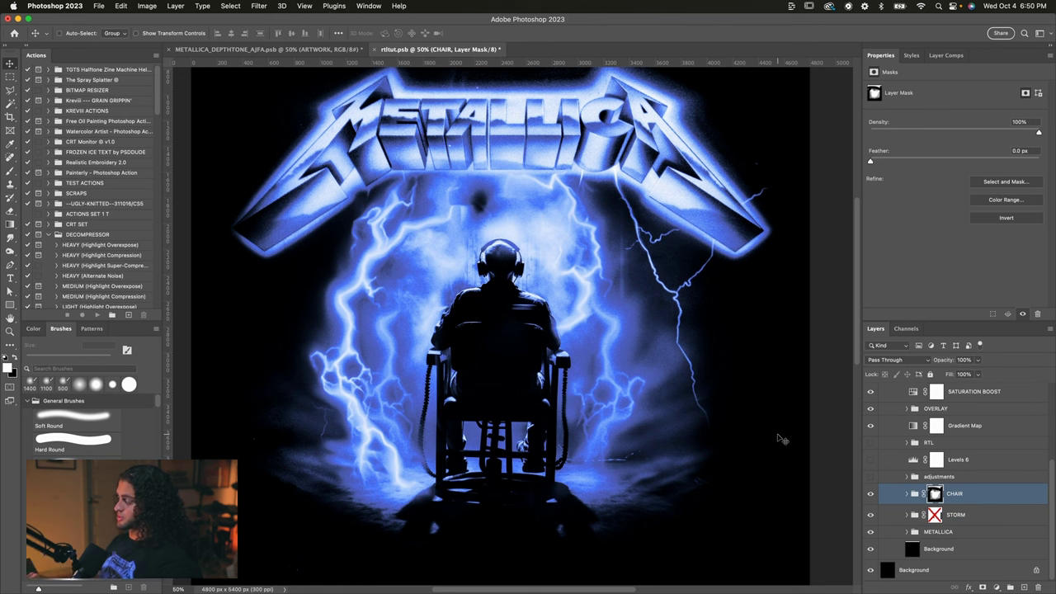
{"action": "left_click", "coordinate": [869, 495]}
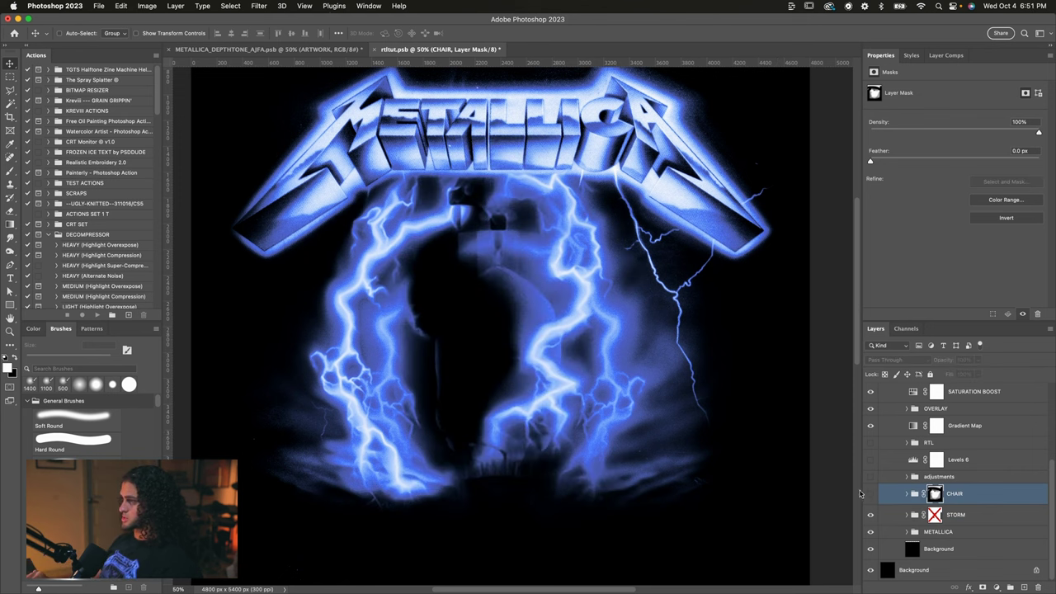
{"action": "left_click", "coordinate": [873, 497]}
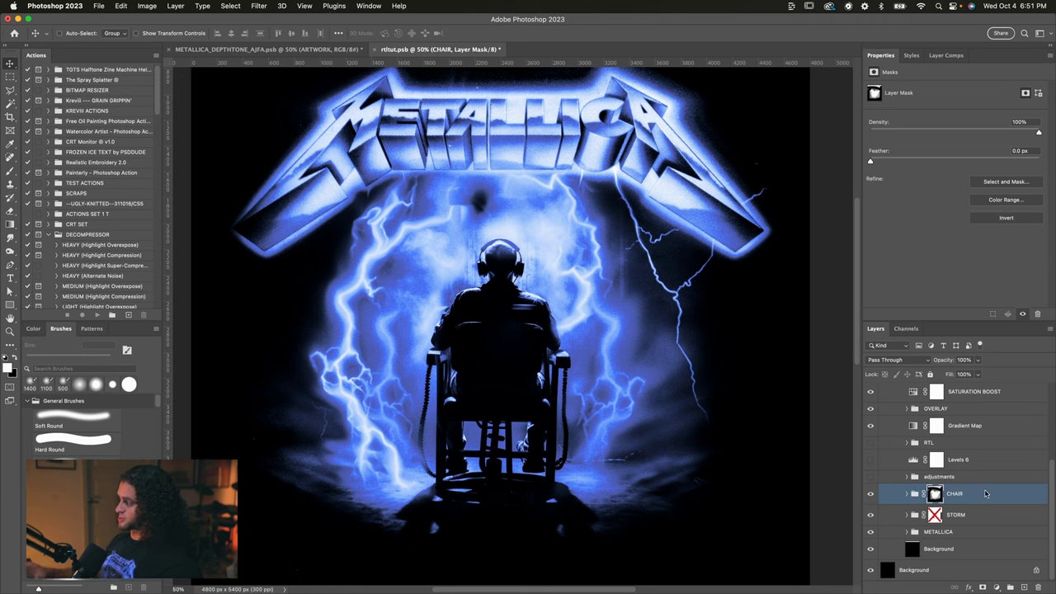
Step: Expand the STORM group, check the top DENOISED layer's blend mode, and show and select Layer 11
{"action": "left_click", "coordinate": [978, 515]}
{"action": "left_click", "coordinate": [907, 515]}
{"action": "scroll", "coordinate": [979, 449], "scroll_direction": "down", "scroll_amount": 3}
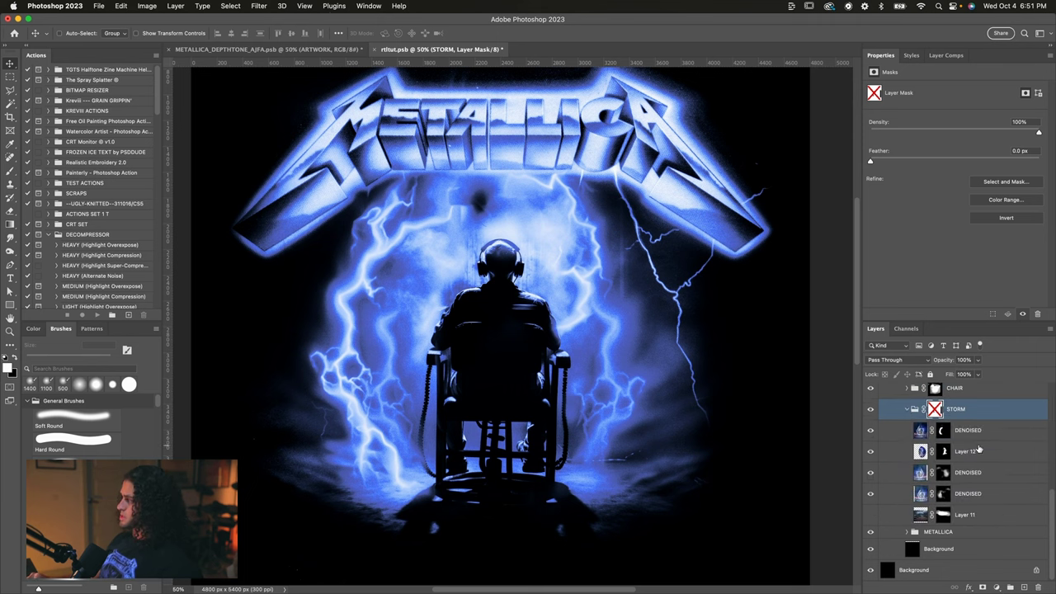
{"action": "left_click", "coordinate": [985, 433]}
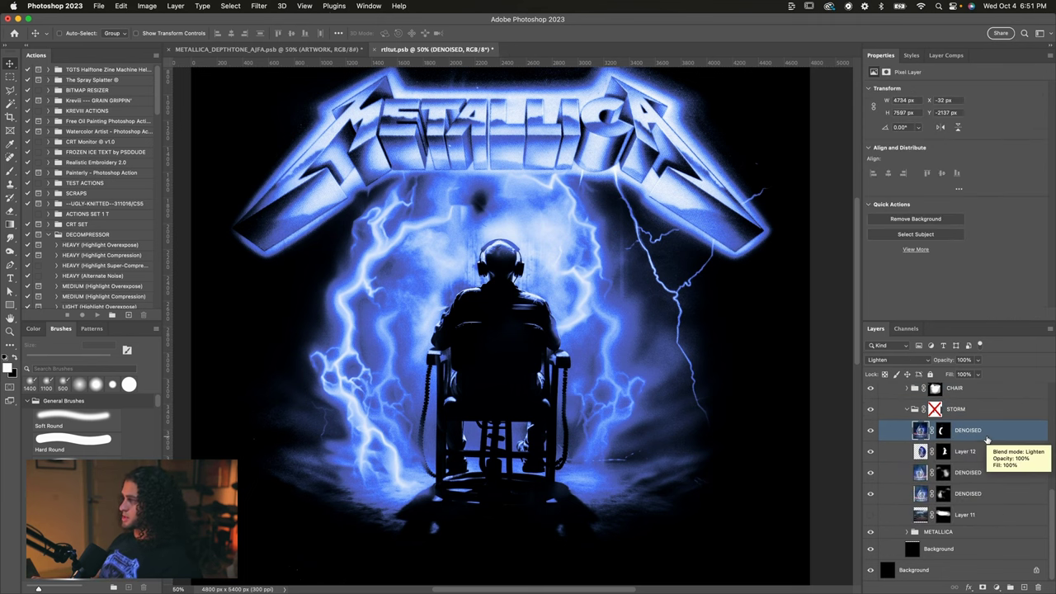
{"action": "scroll", "coordinate": [754, 372], "scroll_direction": "up", "scroll_amount": 2}
{"action": "scroll", "coordinate": [751, 371], "scroll_direction": "down", "scroll_amount": 2}
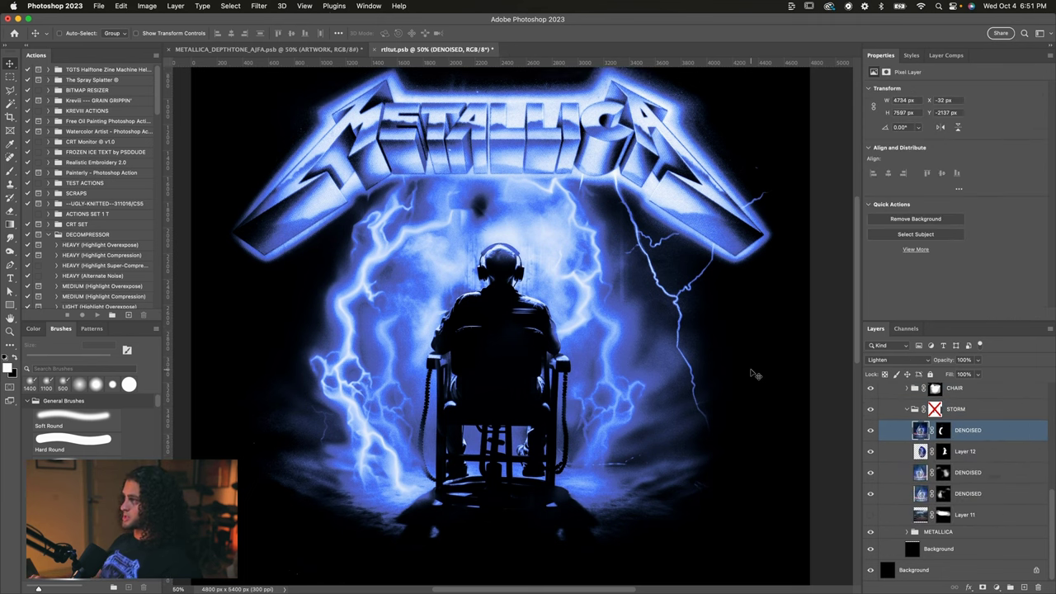
{"action": "left_click", "coordinate": [871, 515]}
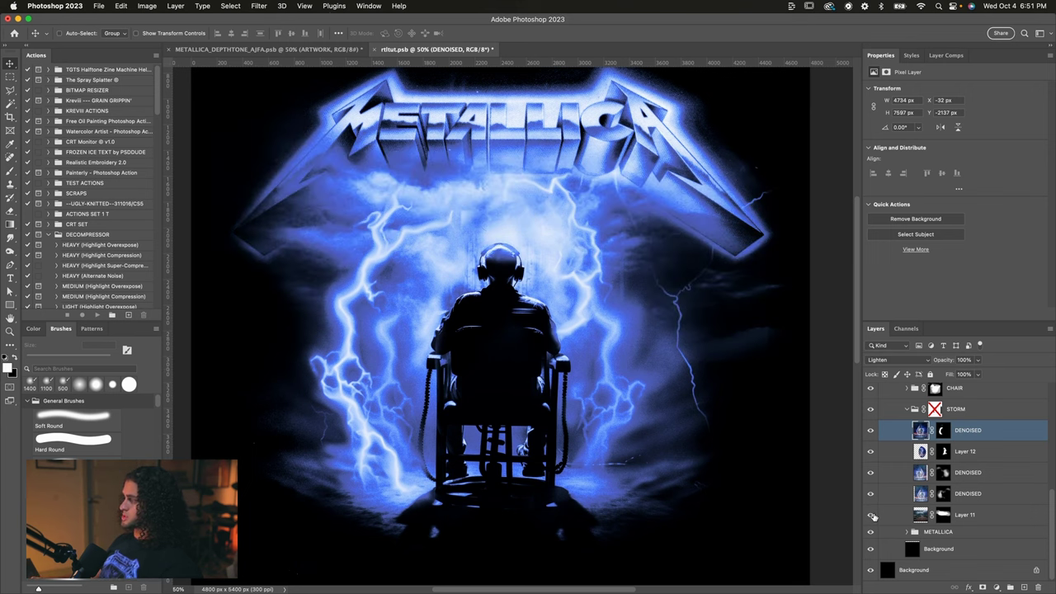
{"action": "left_click", "coordinate": [983, 515]}
{"action": "left_click_drag", "start_coordinate": [673, 352], "coordinate": [673, 365]}
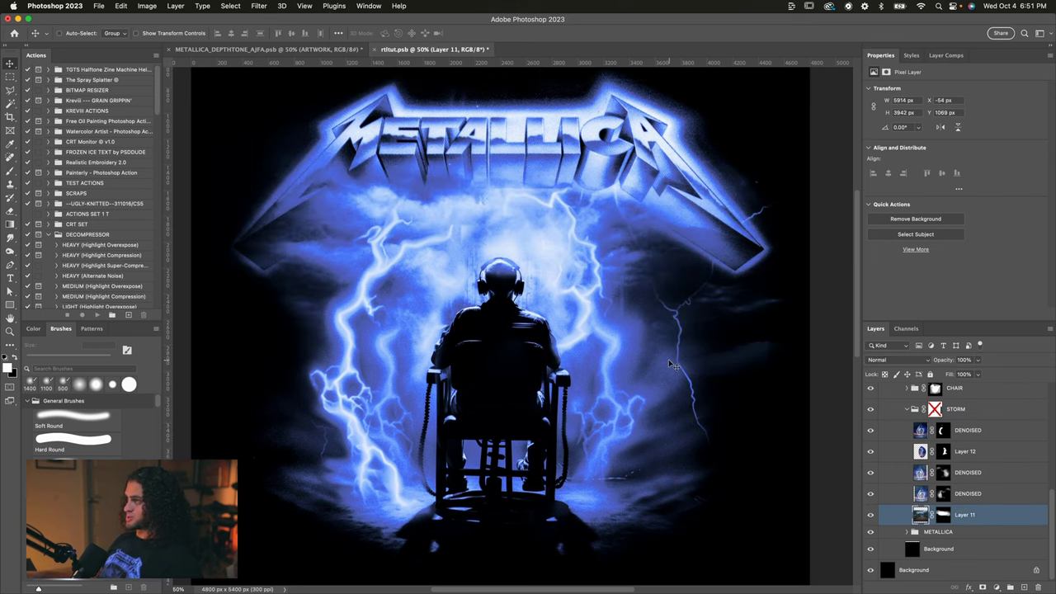
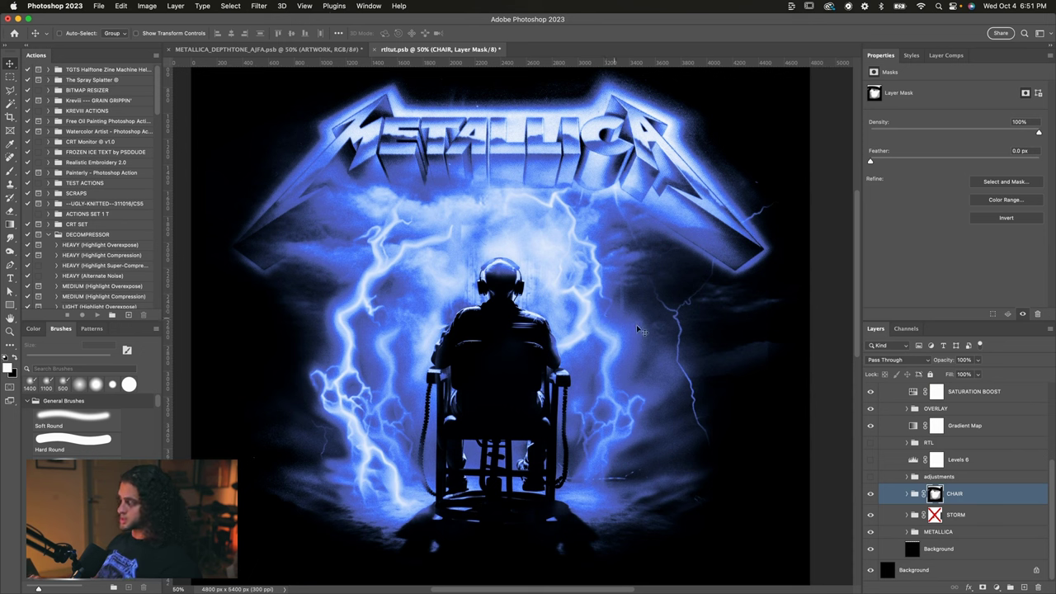
Step: Expand the CHAIR group and disable its mask and the nested Group 6's mask to expose the full chair image
{"action": "left_click", "coordinate": [907, 494]}
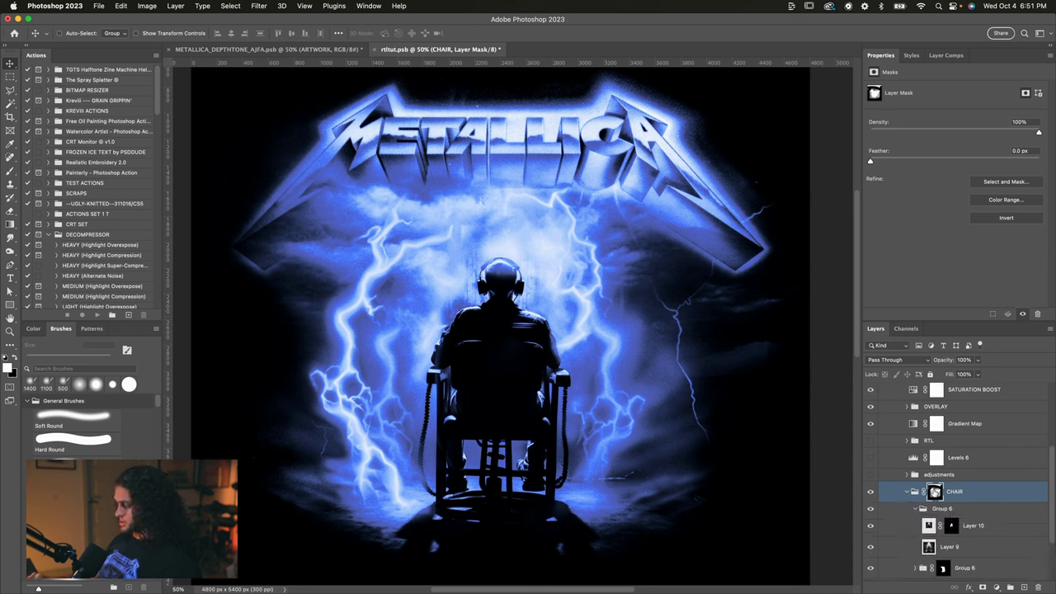
{"action": "left_click", "coordinate": [935, 492], "text": "shift"}
{"action": "scroll", "coordinate": [939, 495], "scroll_direction": "down", "scroll_amount": 3}
{"action": "left_click", "coordinate": [941, 495], "text": "shift"}
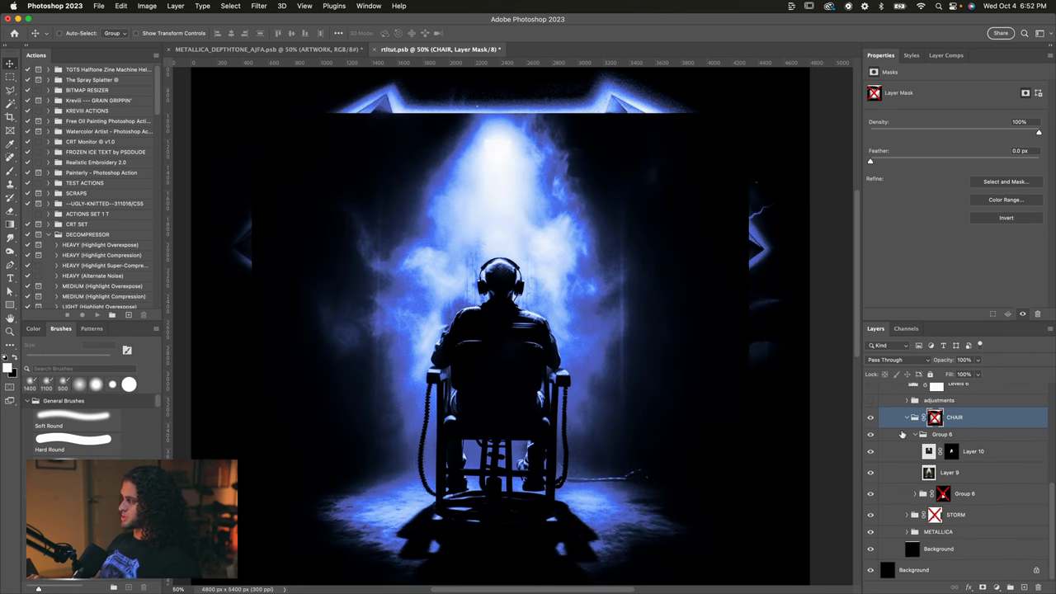
Step: Toggle the Gradient Map adjustment's visibility to compare the chair image's original colours with the blue version, leaving it shown
{"action": "scroll", "coordinate": [874, 446], "scroll_direction": "up", "scroll_amount": 4}
{"action": "left_click", "coordinate": [872, 444]}
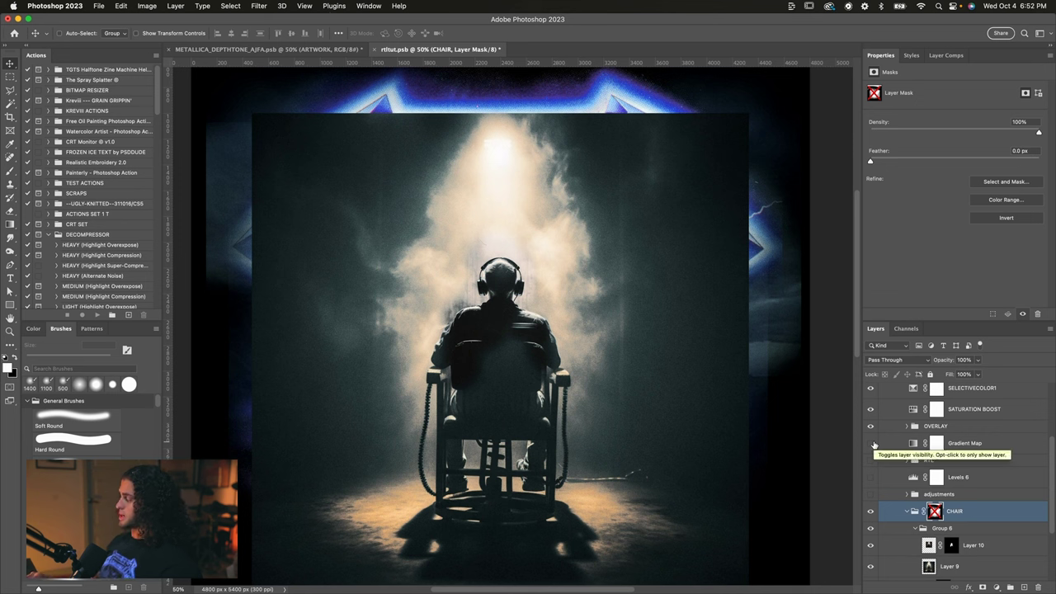
{"action": "left_click", "coordinate": [873, 444]}
{"action": "left_click", "coordinate": [873, 445]}
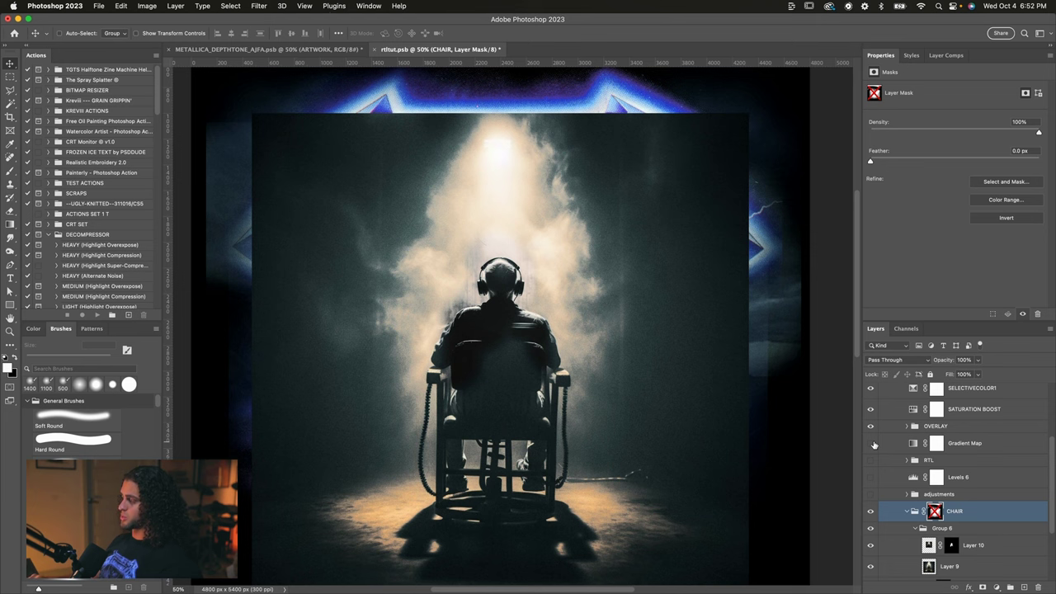
{"action": "left_click", "coordinate": [875, 445]}
{"action": "scroll", "coordinate": [916, 486], "scroll_direction": "down", "scroll_amount": 2}
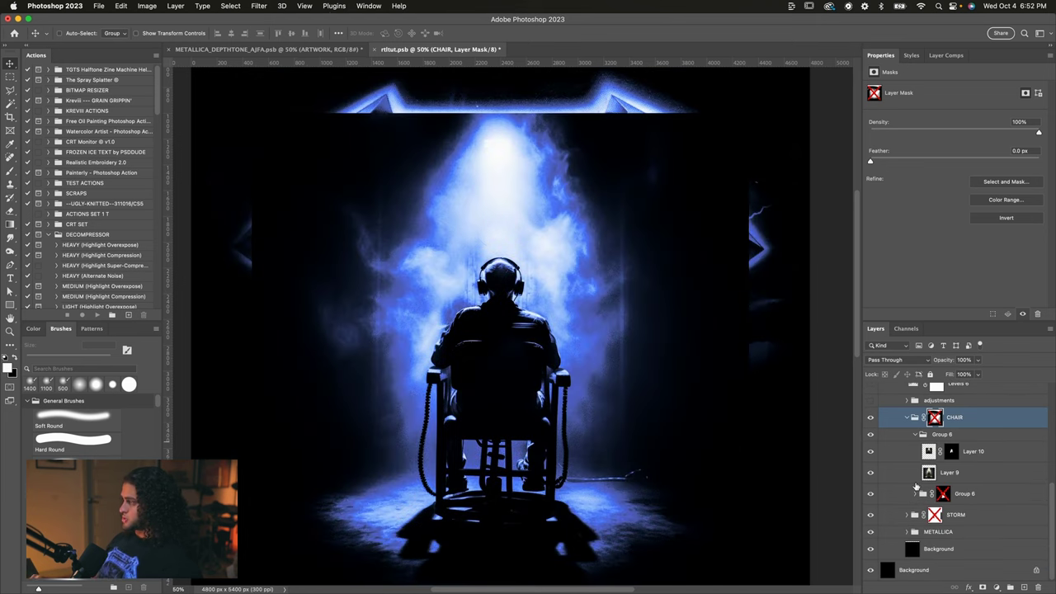
Step: Expand the masked Group 6 nested inside the CHAIR group and re-enable its layer mask
{"action": "scroll", "coordinate": [916, 487], "scroll_direction": "up", "scroll_amount": 2}
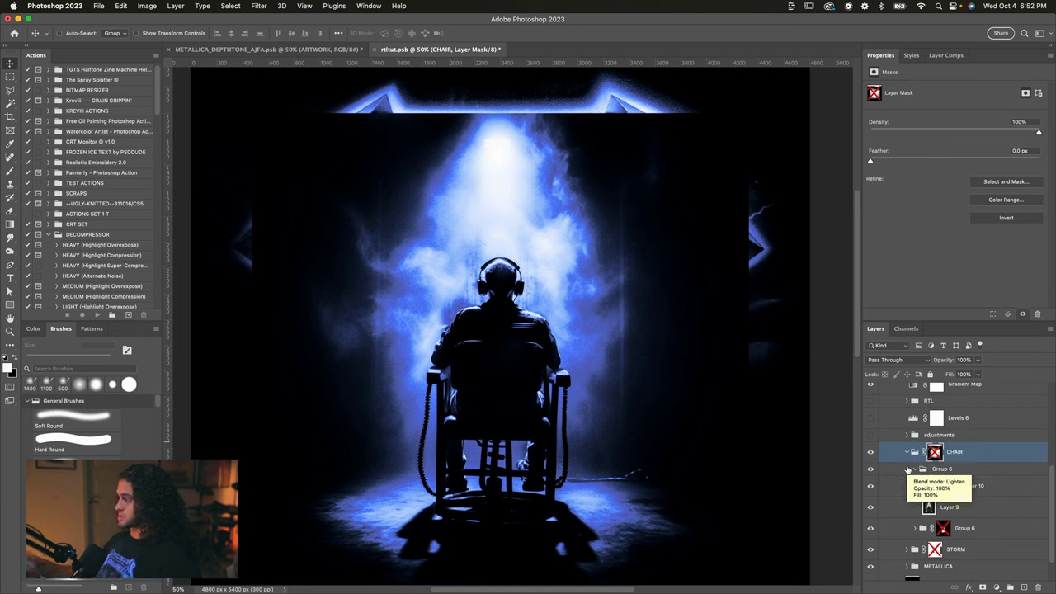
{"action": "scroll", "coordinate": [958, 495], "scroll_direction": "down", "scroll_amount": 2}
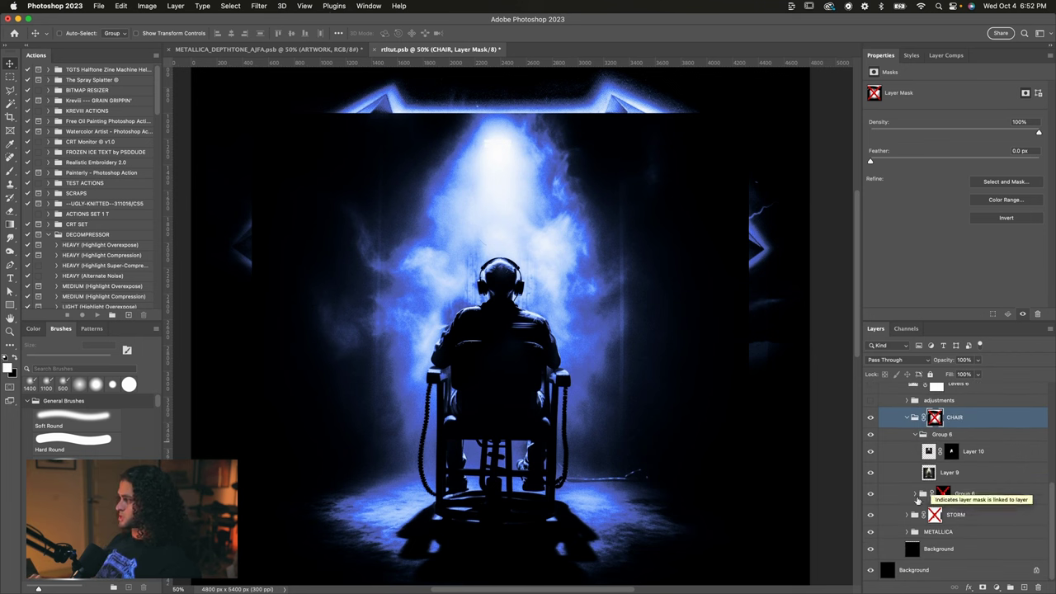
{"action": "left_click", "coordinate": [916, 493]}
{"action": "left_click", "coordinate": [975, 512]}
{"action": "scroll", "coordinate": [975, 512], "scroll_direction": "down", "scroll_amount": 3}
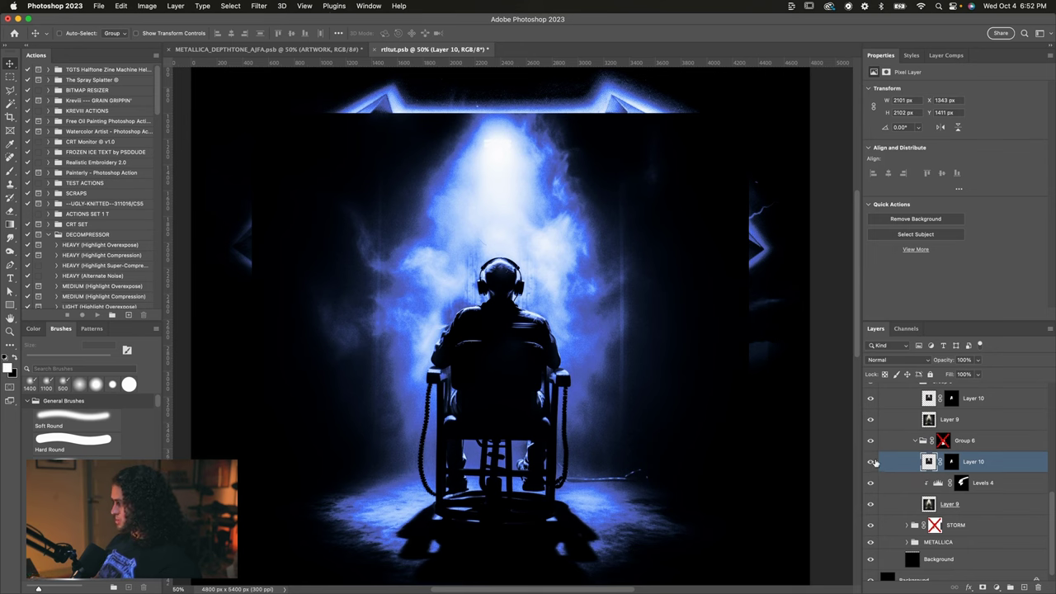
{"action": "left_click", "coordinate": [943, 443]}
{"action": "left_click", "coordinate": [943, 443], "text": "shift"}
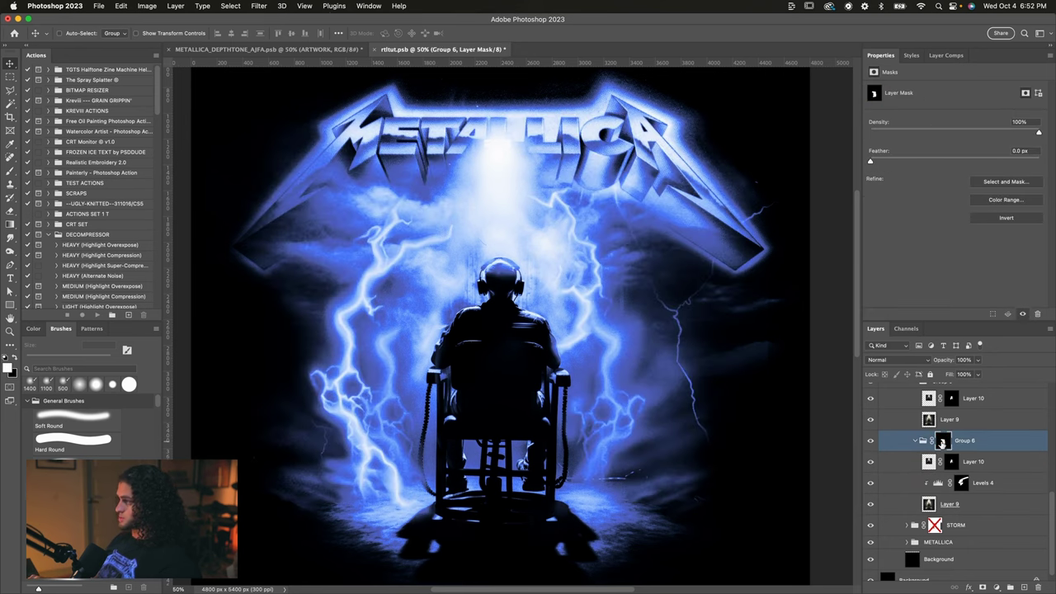
Step: Toggle Layer 10 in the masked Group 6 to compare the figure with and without it, leave it shown, and collapse that group
{"action": "left_click", "coordinate": [982, 463]}
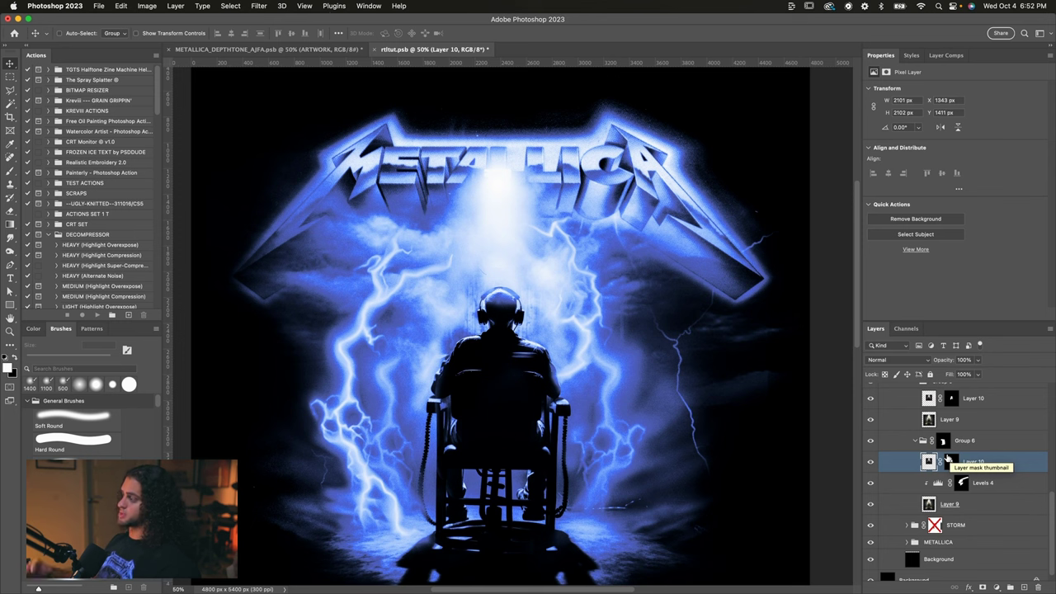
{"action": "scroll", "coordinate": [702, 341], "scroll_direction": "down", "scroll_amount": 2}
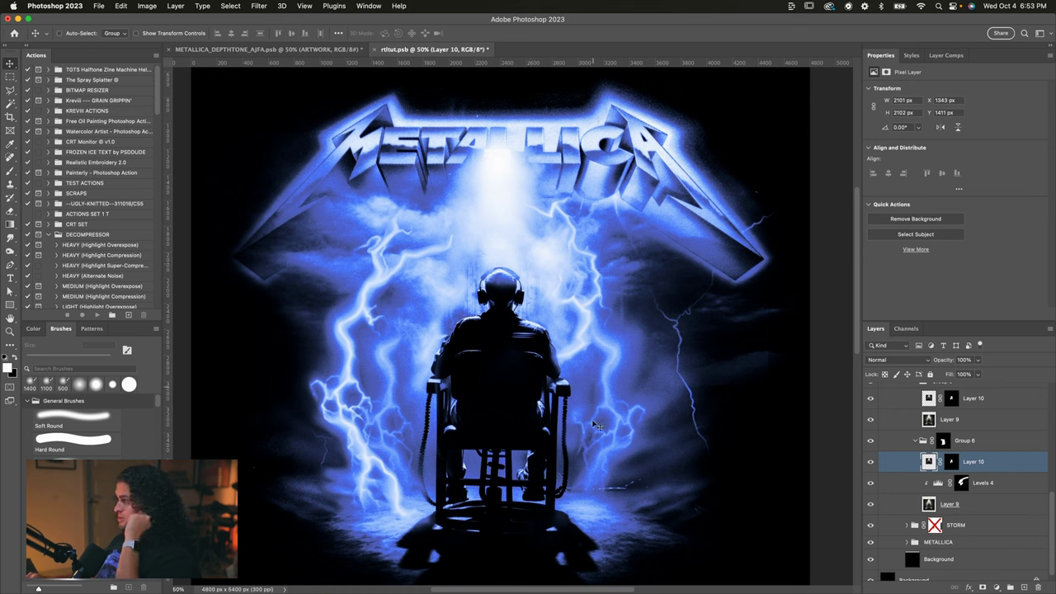
{"action": "left_click", "coordinate": [870, 463]}
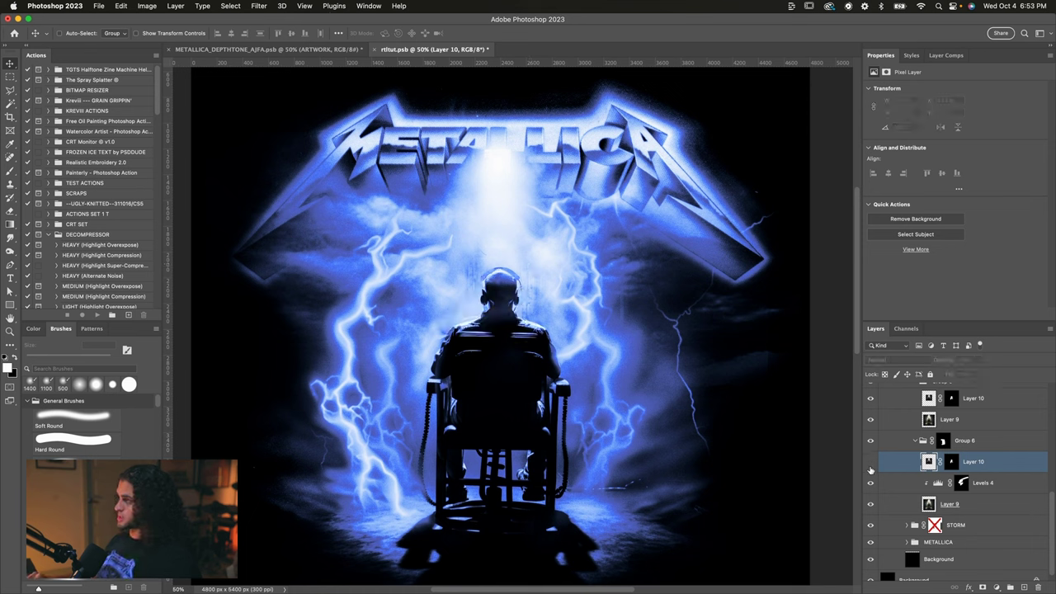
{"action": "left_click", "coordinate": [871, 467]}
{"action": "left_click", "coordinate": [871, 467]}
{"action": "key", "text": "super+equal"}
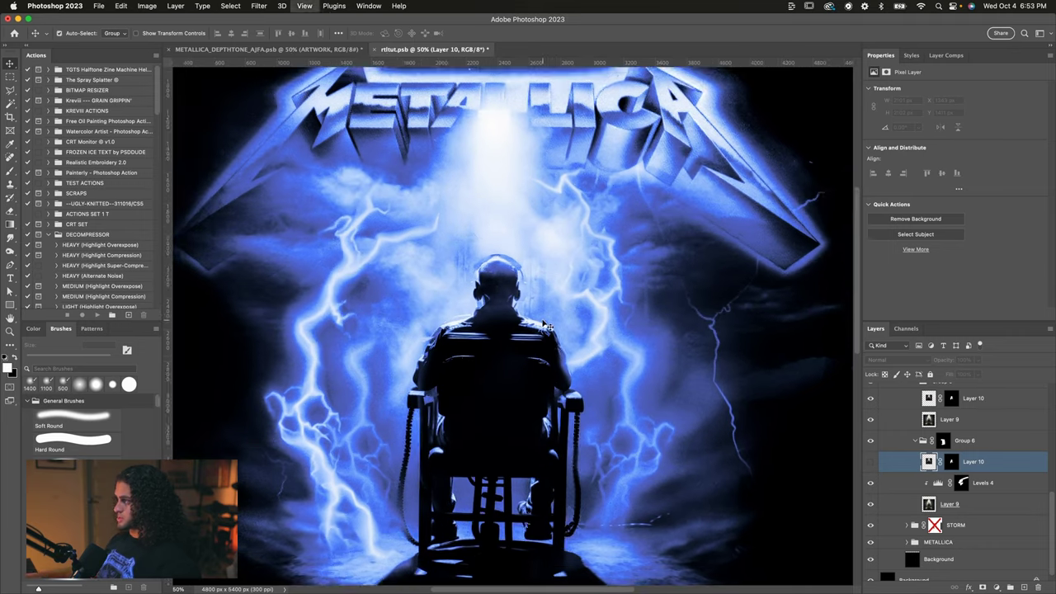
{"action": "mouse_move", "coordinate": [871, 482]}
{"action": "left_mouse_down"}
{"action": "mouse_move", "coordinate": [872, 506]}
{"action": "mouse_move", "coordinate": [871, 466]}
{"action": "left_mouse_up"}
{"action": "left_click", "coordinate": [915, 441]}
{"action": "key", "text": "super+minus"}
{"action": "key", "text": "super+minus"}
{"action": "key", "text": "super+equal"}
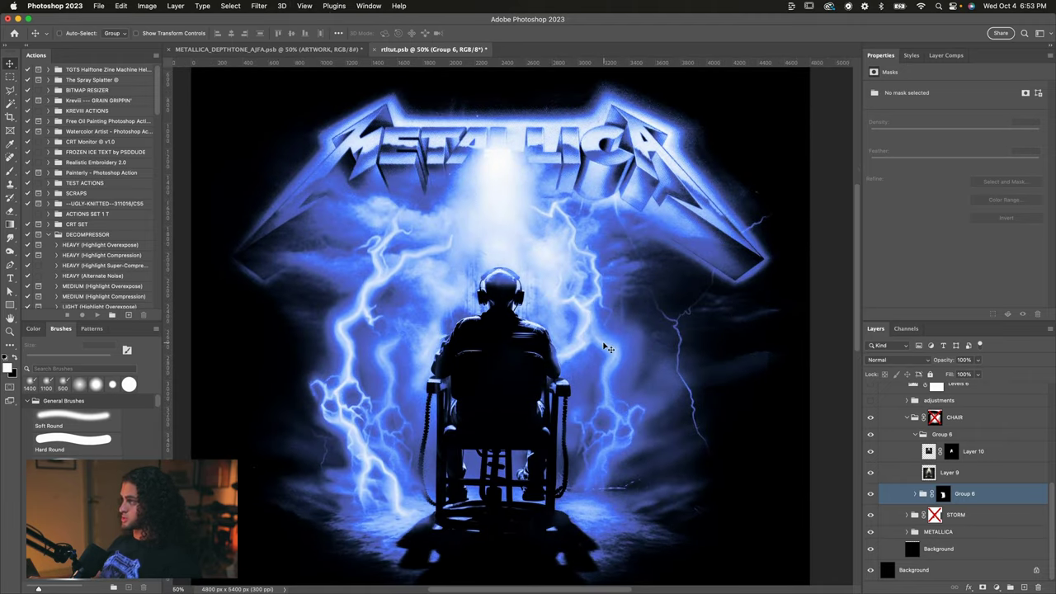
Step: Show and expand the adjustments group above CHAIR, and select its lightning subgroup
{"action": "scroll", "coordinate": [595, 326], "scroll_direction": "up", "scroll_amount": 2}
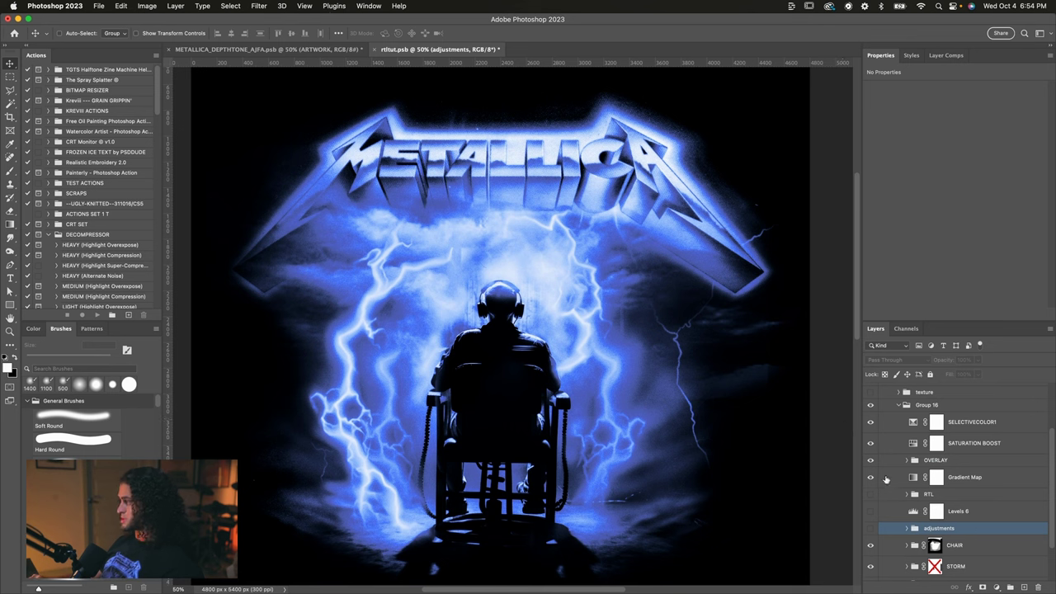
{"action": "scroll", "coordinate": [888, 483], "scroll_direction": "down", "scroll_amount": 3}
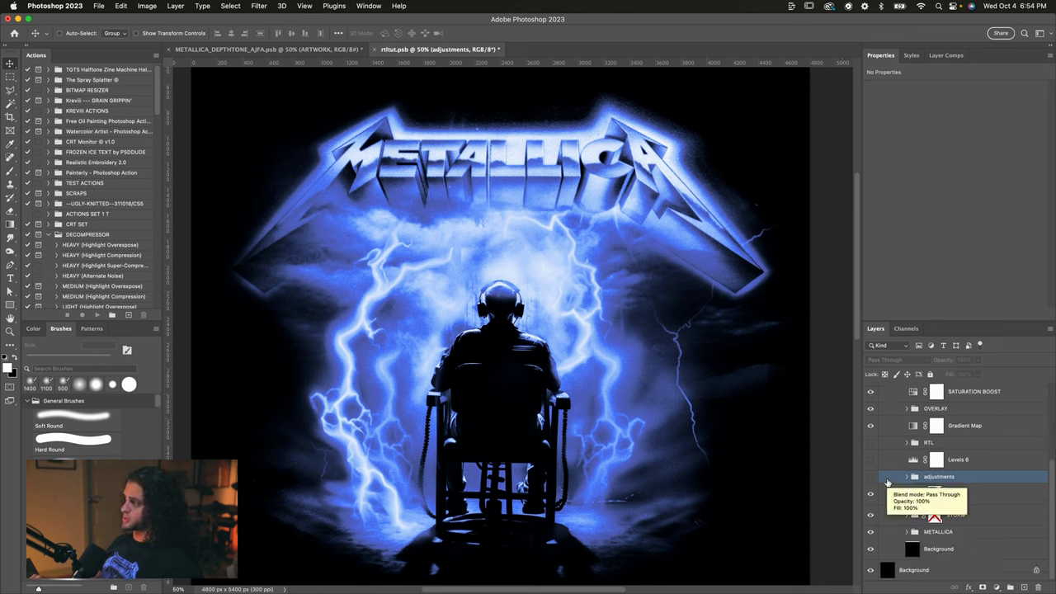
{"action": "left_click", "coordinate": [869, 477]}
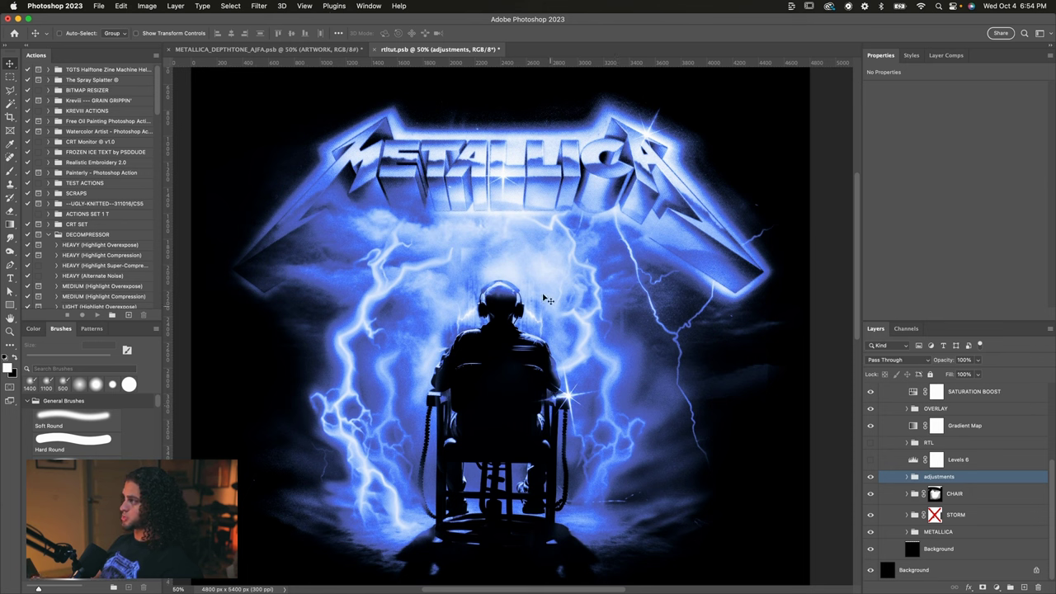
{"action": "left_click", "coordinate": [907, 477]}
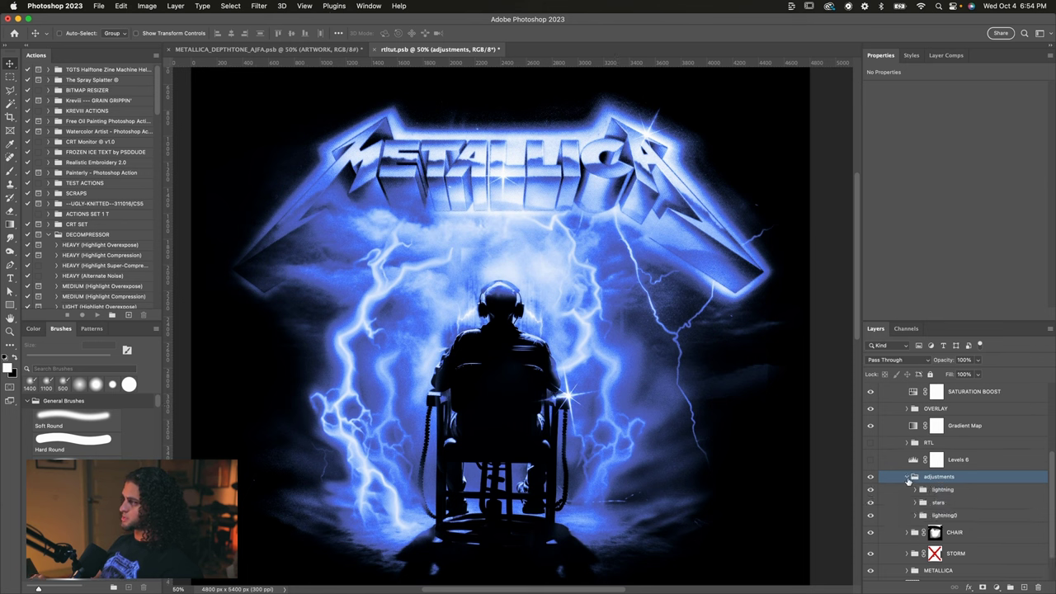
{"action": "left_click", "coordinate": [943, 451]}
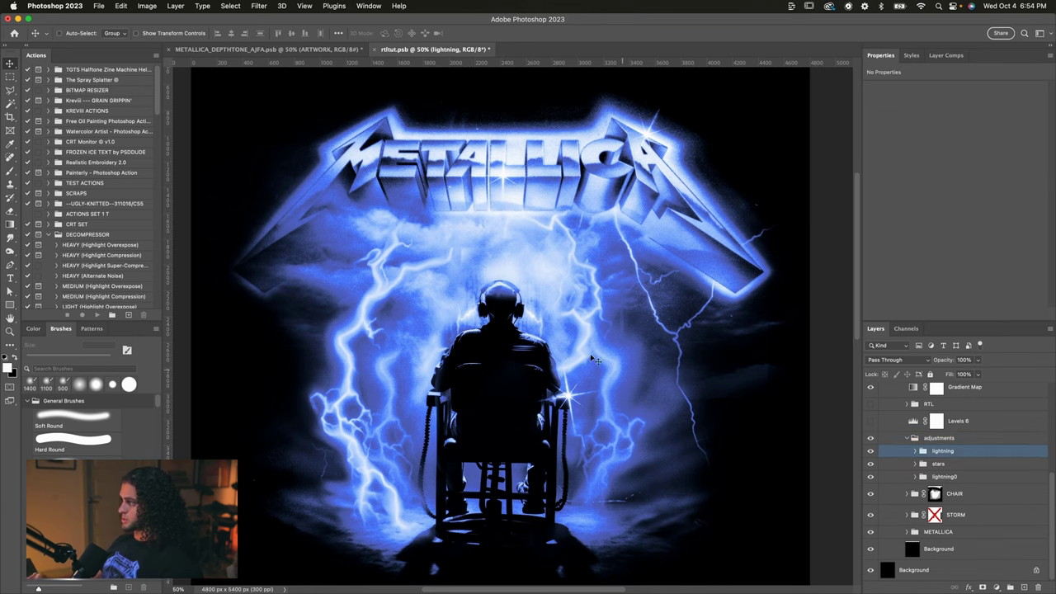
Step: Hide the lightning and stars subgroups while examining the area around the seated figure up close
{"action": "key", "text": "super+plus"}
{"action": "key", "text": "super+plus"}
{"action": "key", "text": "super+plus"}
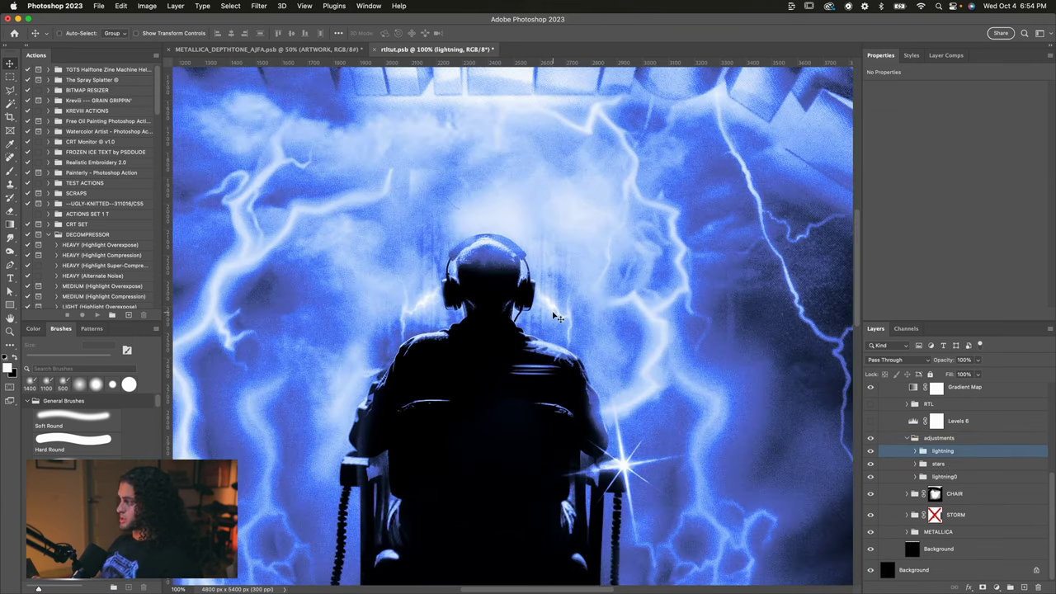
{"action": "left_click", "coordinate": [870, 450]}
{"action": "left_click", "coordinate": [870, 464]}
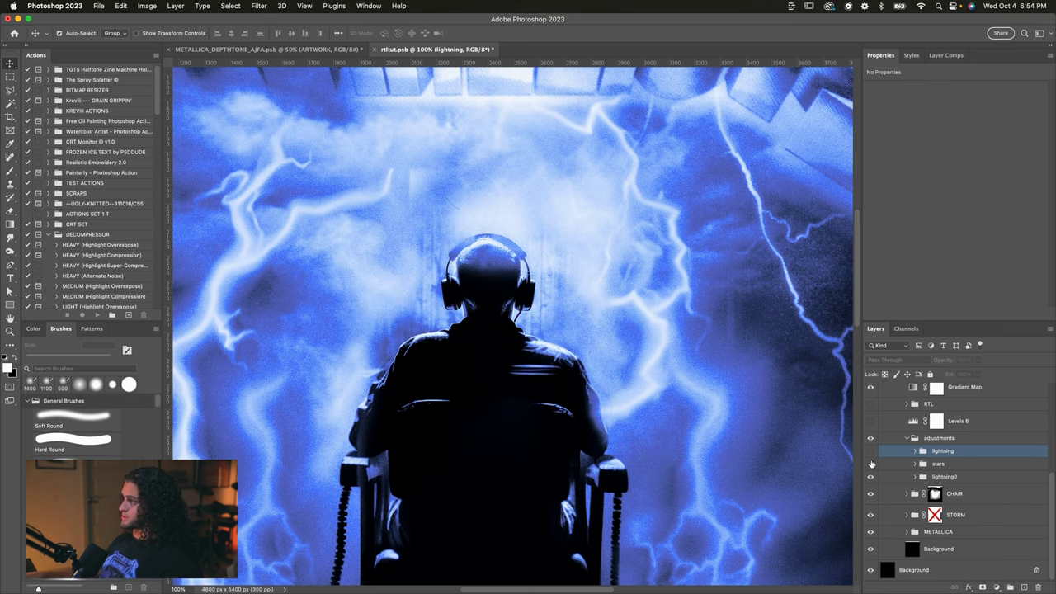
Step: Show the stars subgroup again, examine the lens flare layers inside it, and collapse and select it
{"action": "key", "text": "super+minus"}
{"action": "left_click", "coordinate": [870, 464]}
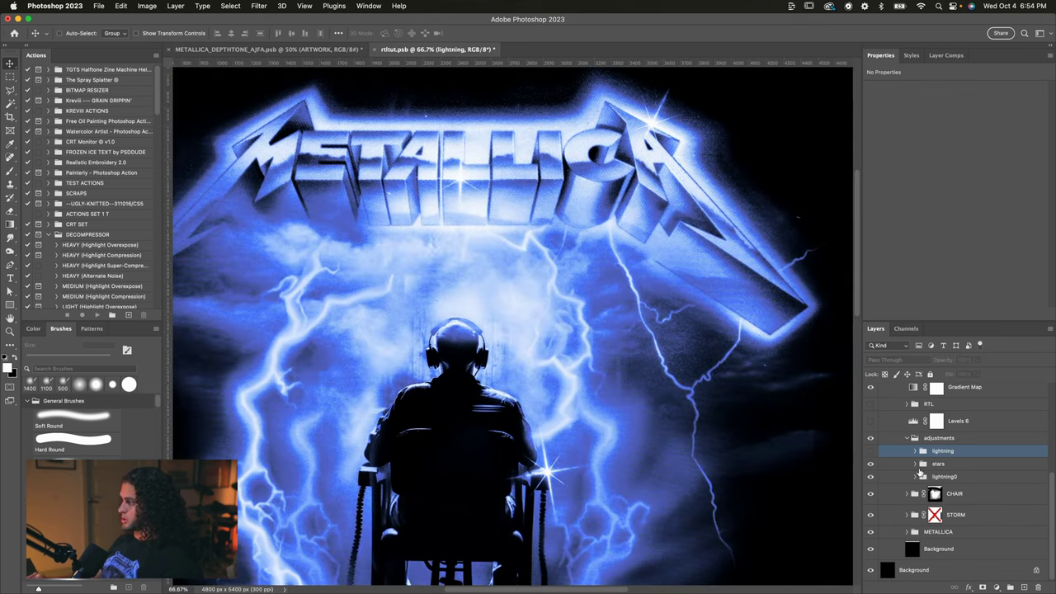
{"action": "left_click", "coordinate": [917, 465]}
{"action": "scroll", "coordinate": [938, 492], "scroll_direction": "down", "scroll_amount": 2}
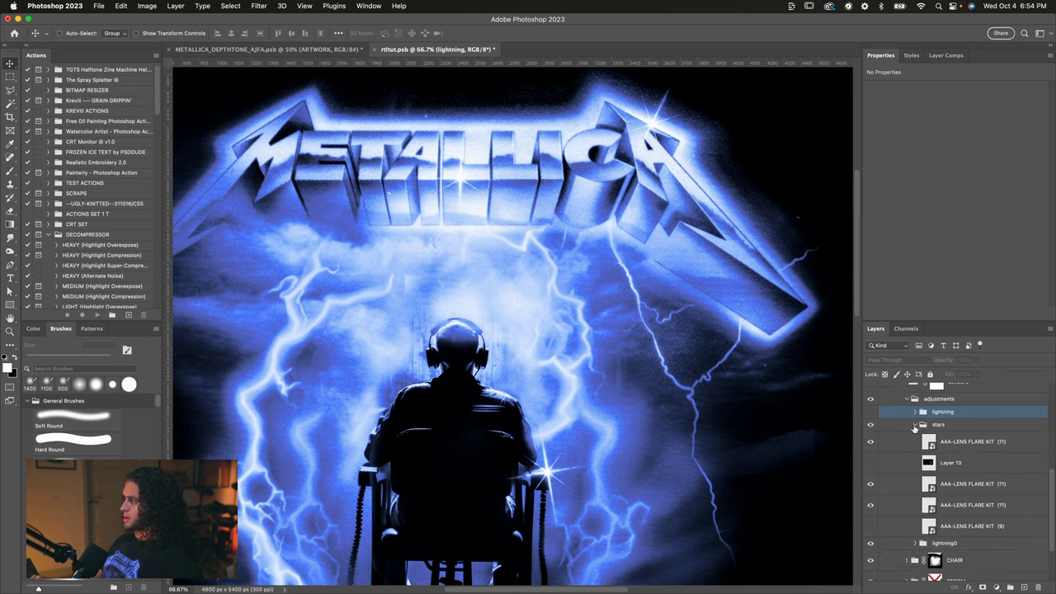
{"action": "left_click", "coordinate": [915, 425]}
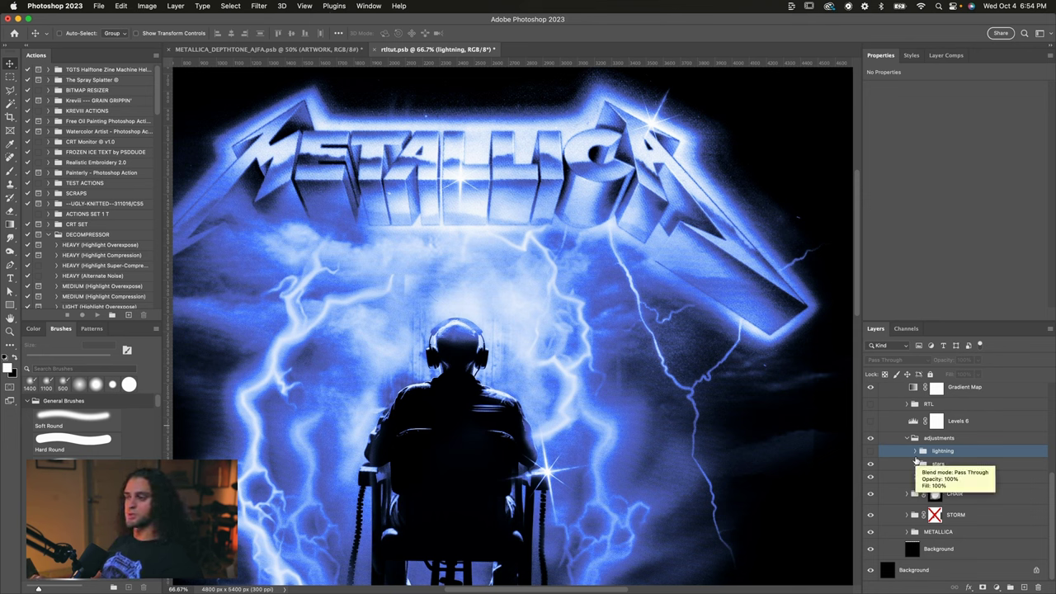
{"action": "left_click", "coordinate": [935, 465]}
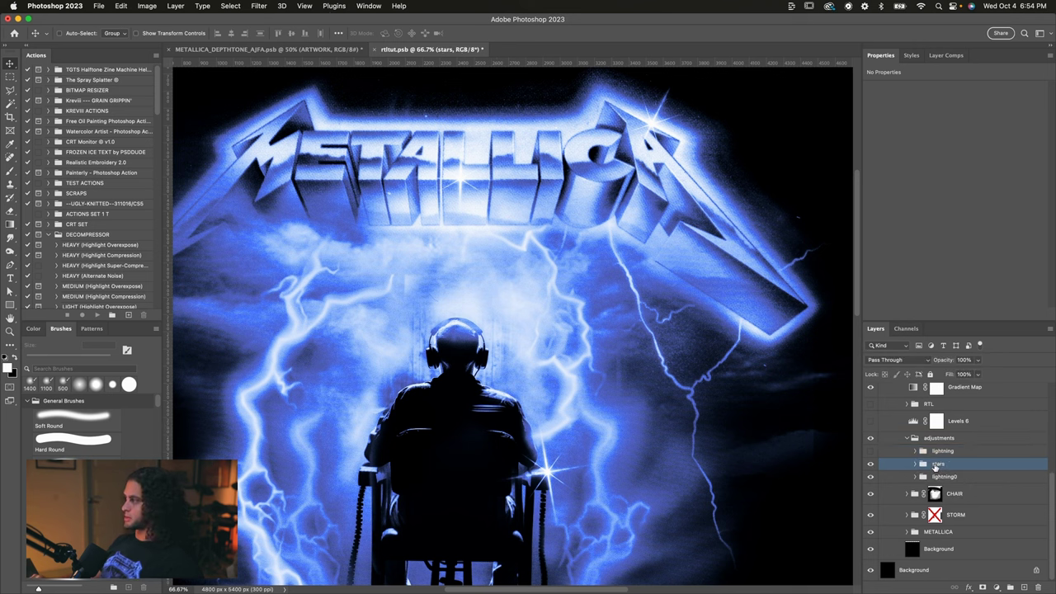
Step: Hide the stars, toggle lightning0 to compare the bolts below the logo, and show all three adjustments subgroups again
{"action": "left_click_drag", "start_coordinate": [871, 464], "coordinate": [871, 477]}
{"action": "left_click", "coordinate": [870, 477]}
{"action": "scroll", "coordinate": [776, 385], "scroll_direction": "right", "scroll_amount": 3}
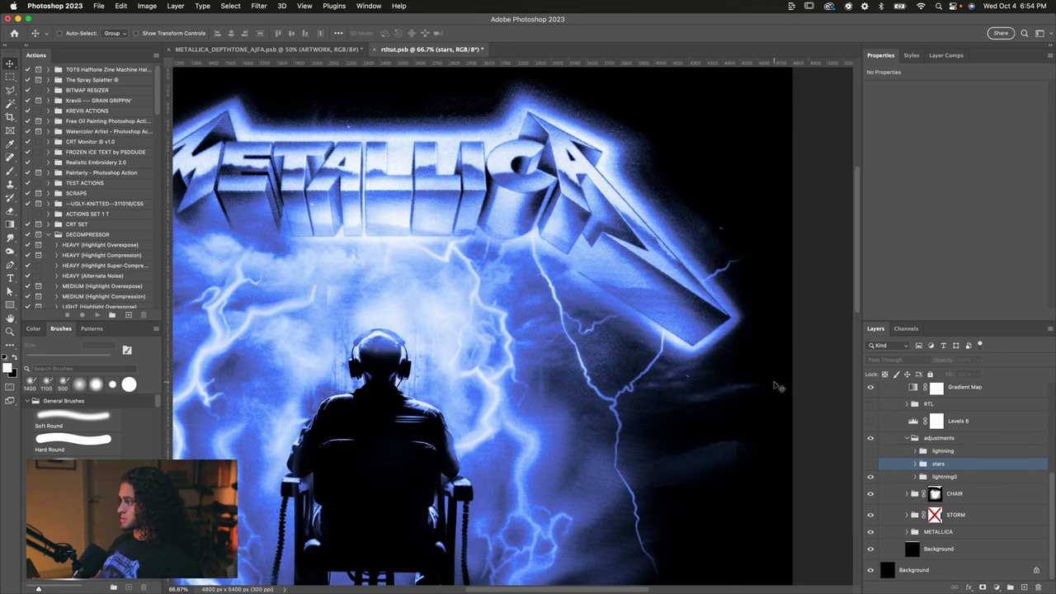
{"action": "left_click", "coordinate": [871, 477]}
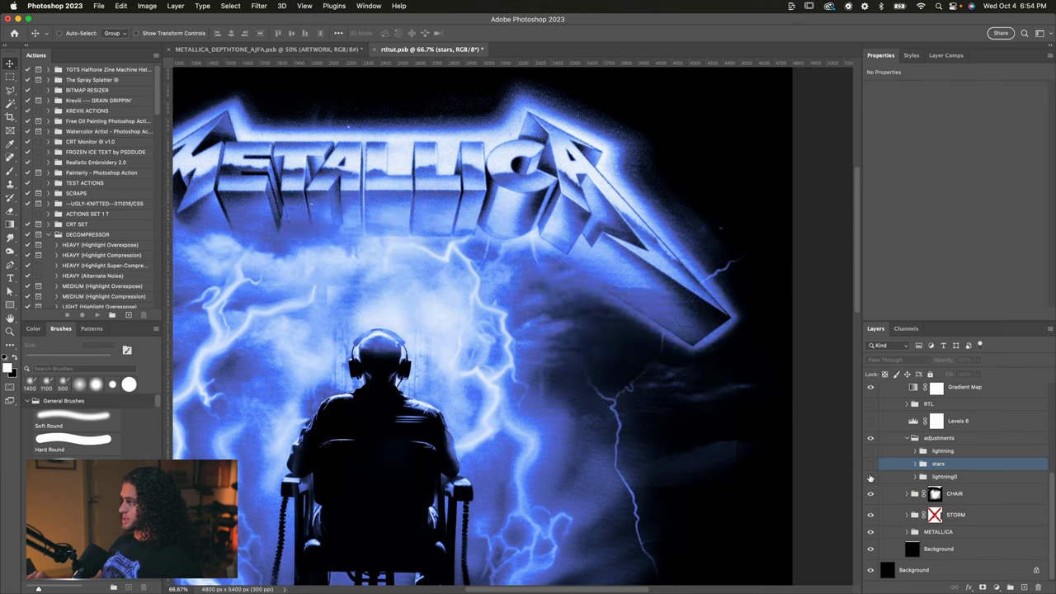
{"action": "left_click", "coordinate": [871, 477]}
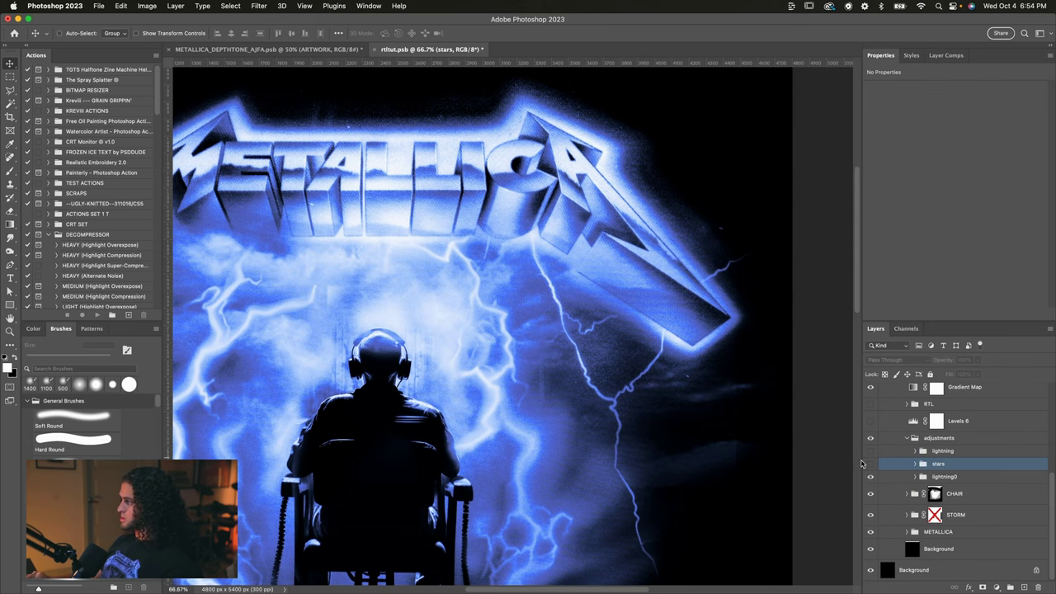
{"action": "left_click", "coordinate": [870, 463]}
{"action": "scroll", "coordinate": [647, 381], "scroll_direction": "left", "scroll_amount": 3}
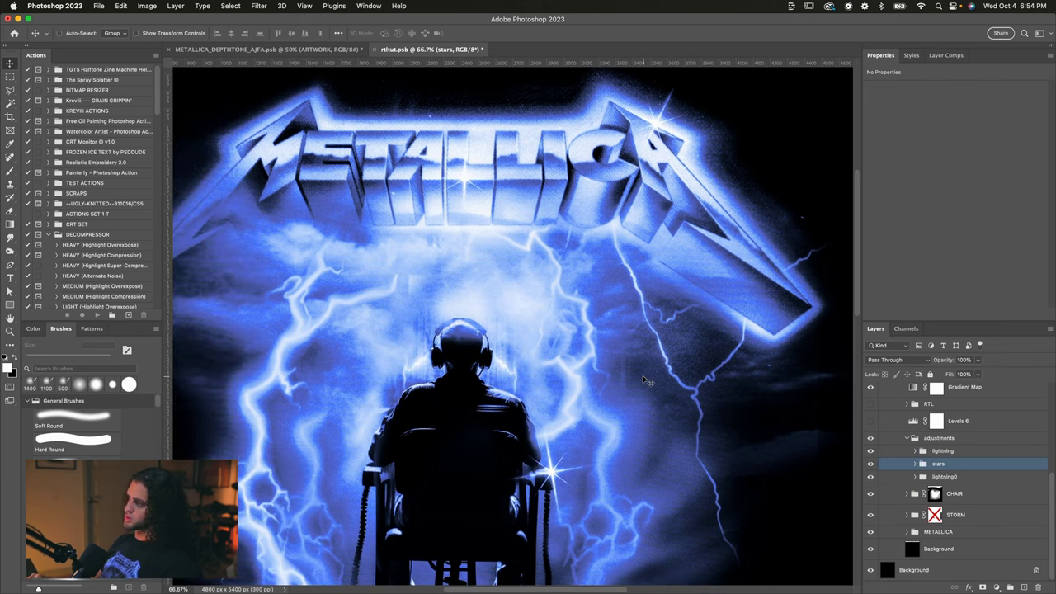
Step: Collapse the adjustments group, and show and select the Levels 6 adjustment layer to check its settings
{"action": "key", "text": "super+minus"}
{"action": "scroll", "coordinate": [648, 381], "scroll_direction": "up", "scroll_amount": 1}
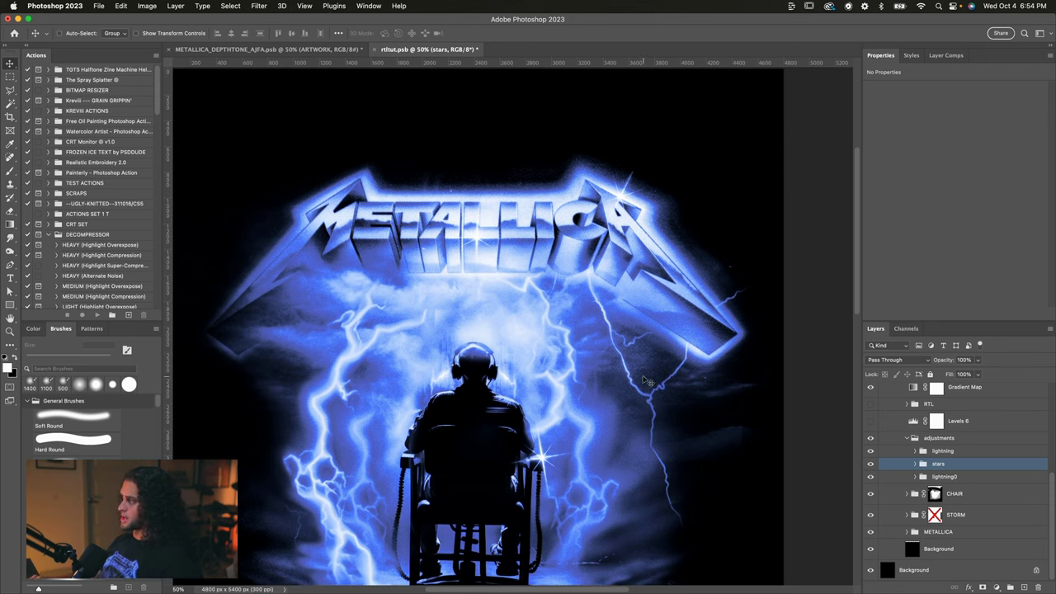
{"action": "left_click", "coordinate": [907, 438]}
{"action": "left_click", "coordinate": [871, 460]}
{"action": "scroll", "coordinate": [783, 427], "scroll_direction": "down", "scroll_amount": 2}
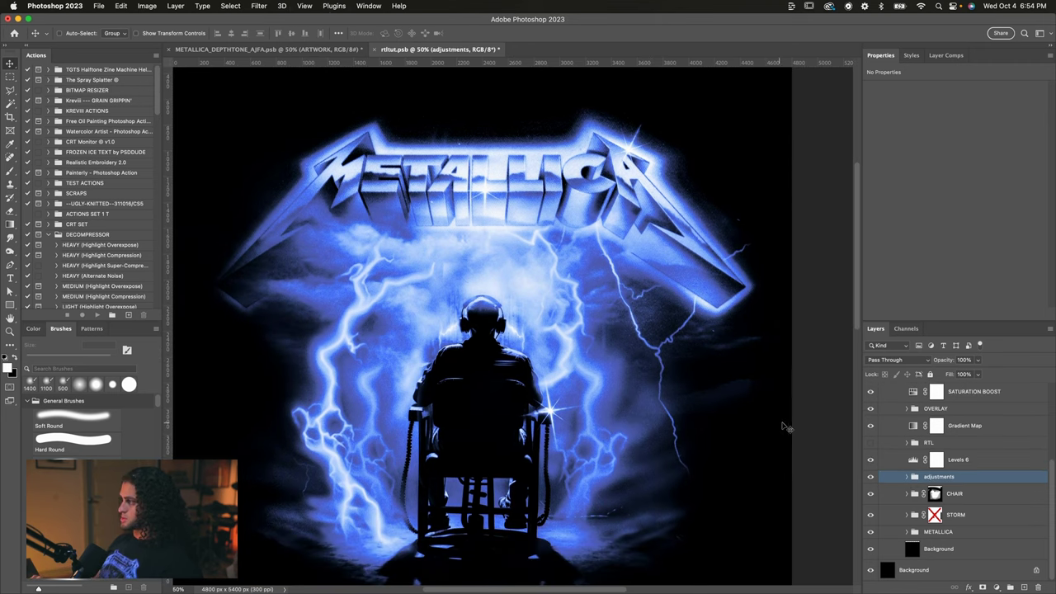
{"action": "left_click", "coordinate": [962, 460]}
{"action": "scroll", "coordinate": [790, 381], "scroll_direction": "down", "scroll_amount": 2}
{"action": "scroll", "coordinate": [790, 381], "scroll_direction": "left", "scroll_amount": 1}
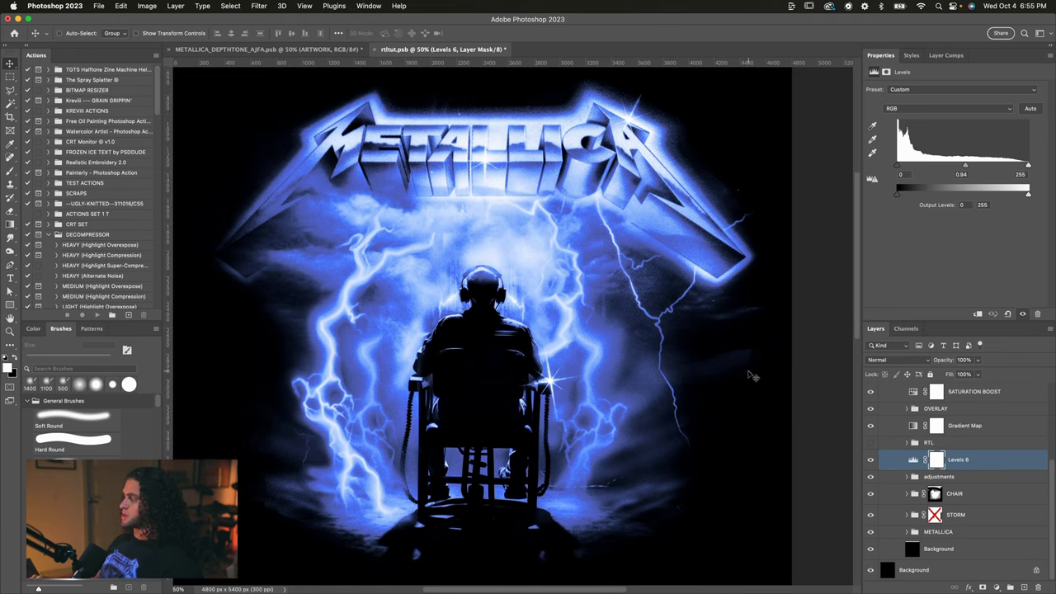
Step: Show, expand and select the RTL group containing the RIDE THE LIGHTNING title, and examine the title below the chair
{"action": "left_click", "coordinate": [871, 443]}
{"action": "left_click", "coordinate": [906, 444]}
{"action": "scroll", "coordinate": [581, 407], "scroll_direction": "down", "scroll_amount": 2}
{"action": "left_click", "coordinate": [957, 443]}
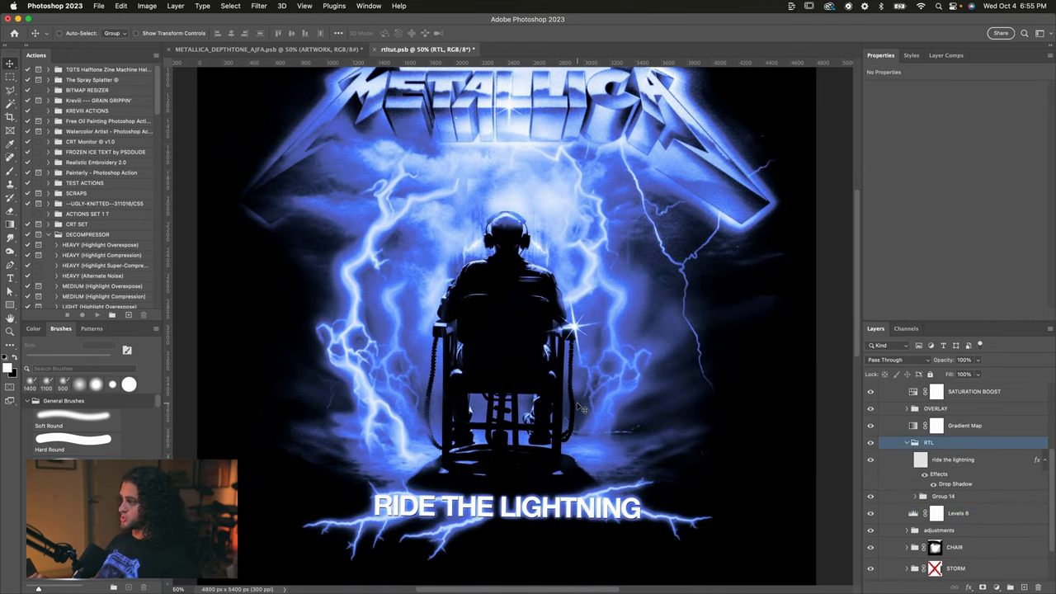
{"action": "scroll", "coordinate": [580, 407], "scroll_direction": "down", "scroll_amount": 2}
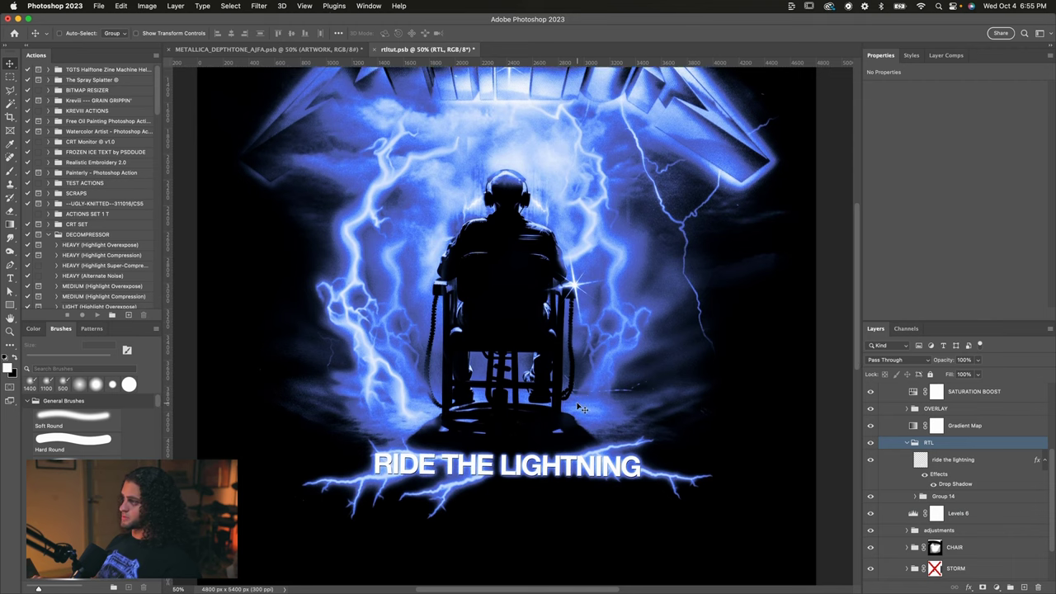
Step: Select the ride the lightning layer in the RTL group and look up Exposure Software's Eye Candy 7 filter for it
{"action": "scroll", "coordinate": [759, 422], "scroll_direction": "up", "scroll_amount": 2}
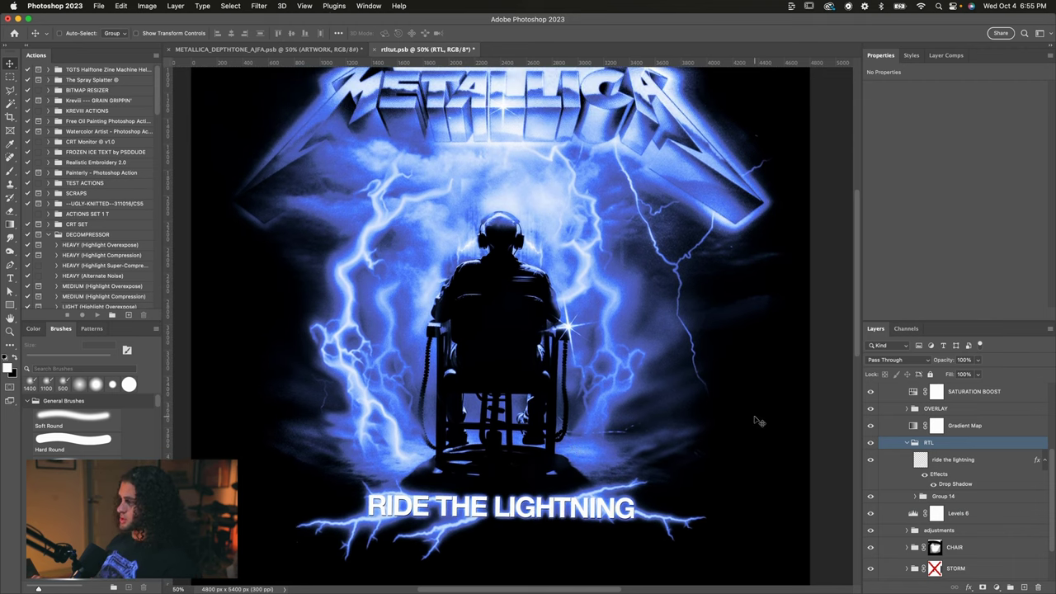
{"action": "scroll", "coordinate": [759, 422], "scroll_direction": "down", "scroll_amount": 2}
{"action": "key", "text": "super+minus"}
{"action": "key", "text": "super+plus"}
{"action": "scroll", "coordinate": [648, 443], "scroll_direction": "up", "scroll_amount": 2}
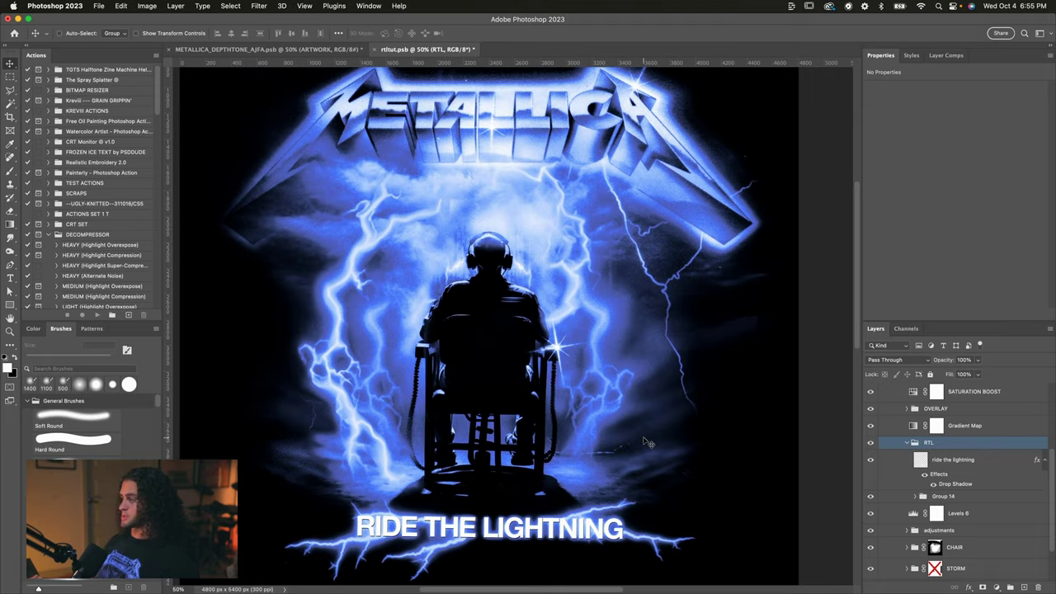
{"action": "left_click", "coordinate": [267, 5]}
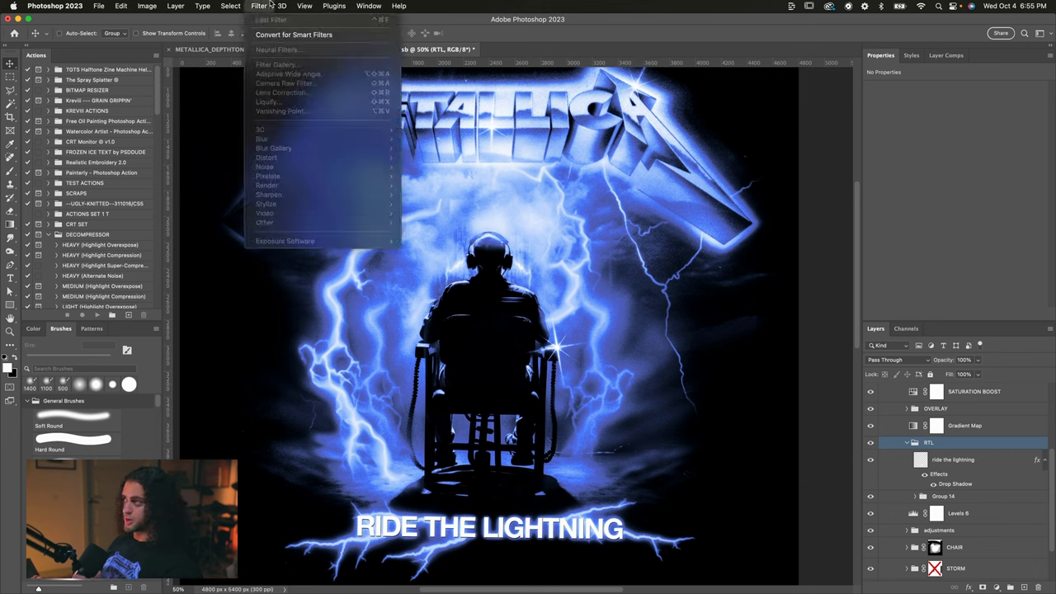
{"action": "left_click", "coordinate": [270, 4]}
{"action": "left_click", "coordinate": [958, 459]}
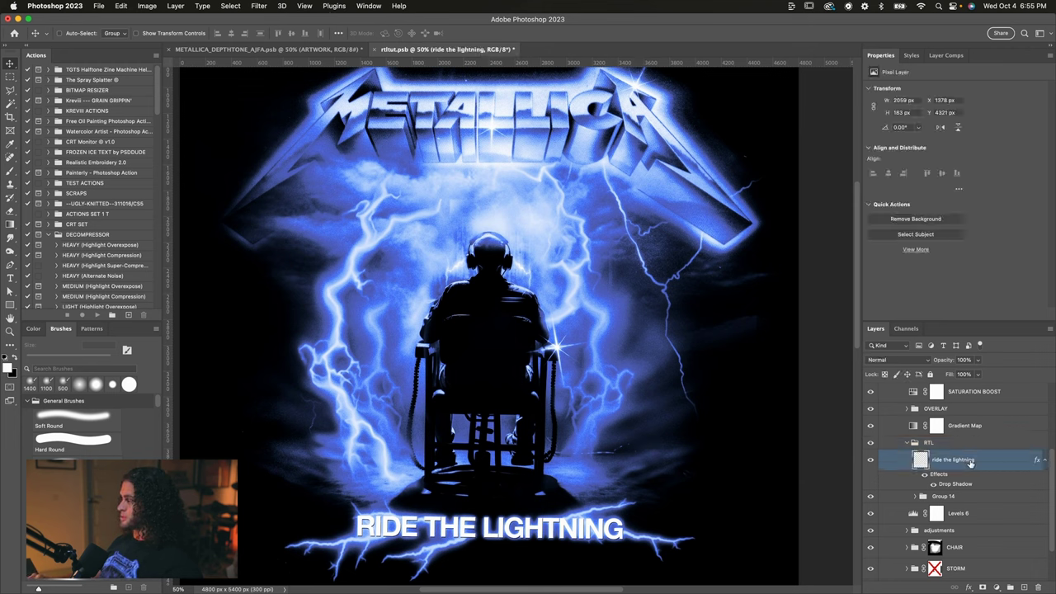
{"action": "left_click", "coordinate": [271, 4]}
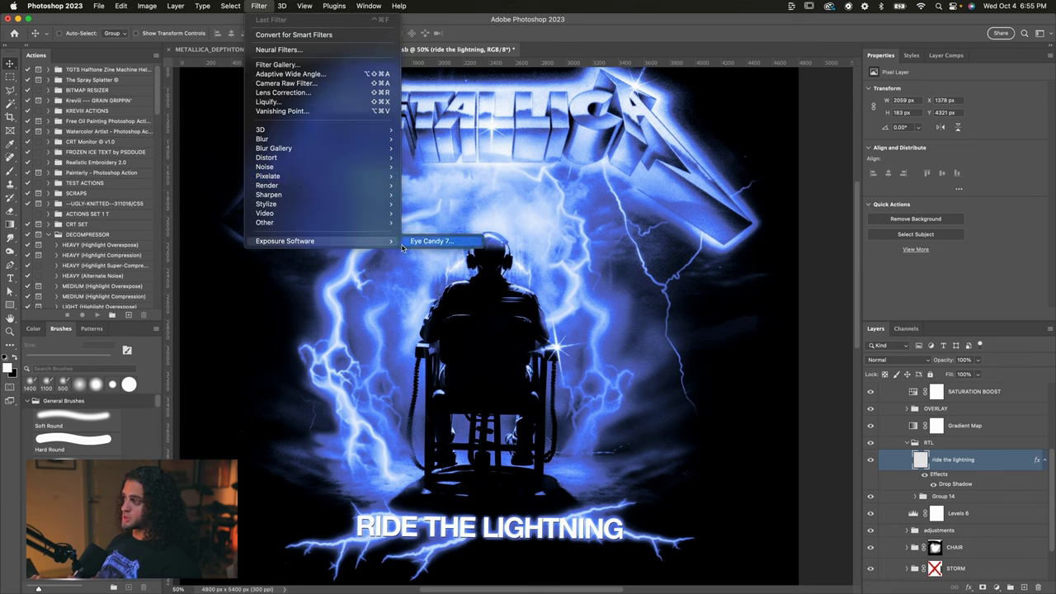
{"action": "left_click", "coordinate": [404, 244]}
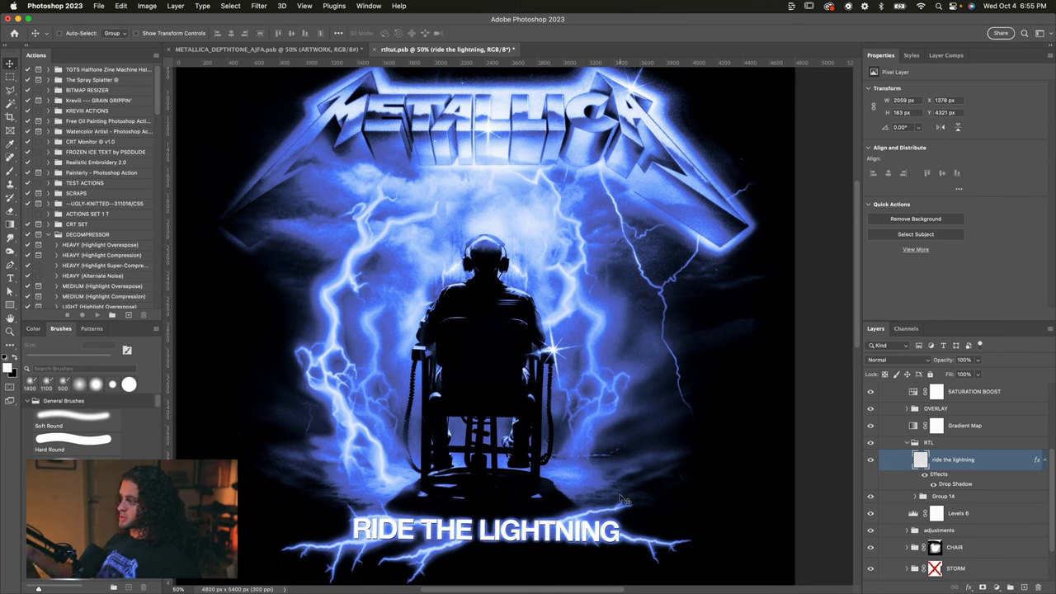
{"action": "left_click", "coordinate": [251, 5]}
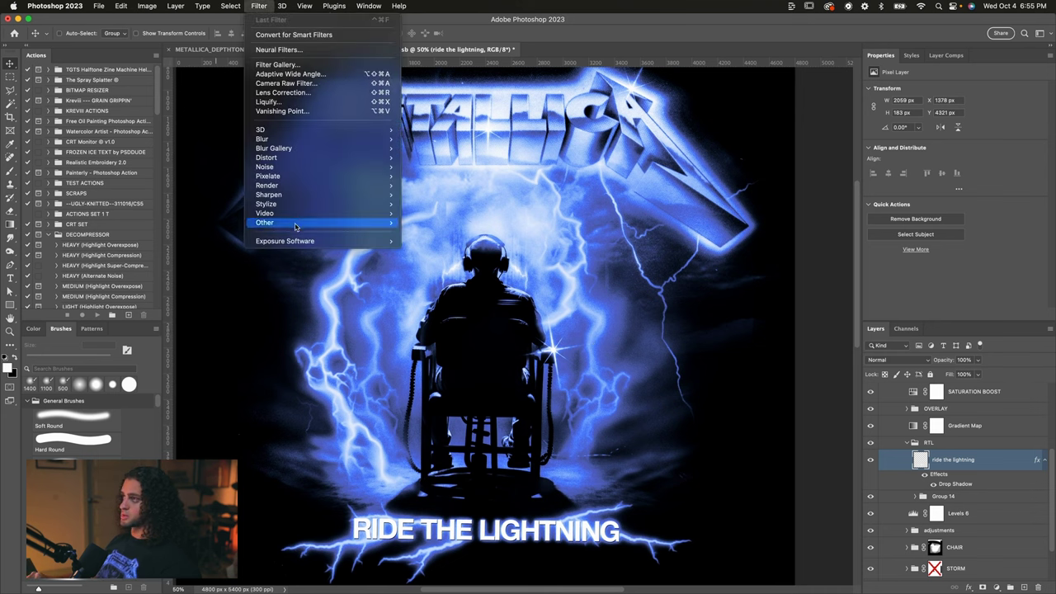
{"action": "left_click", "coordinate": [351, 351]}
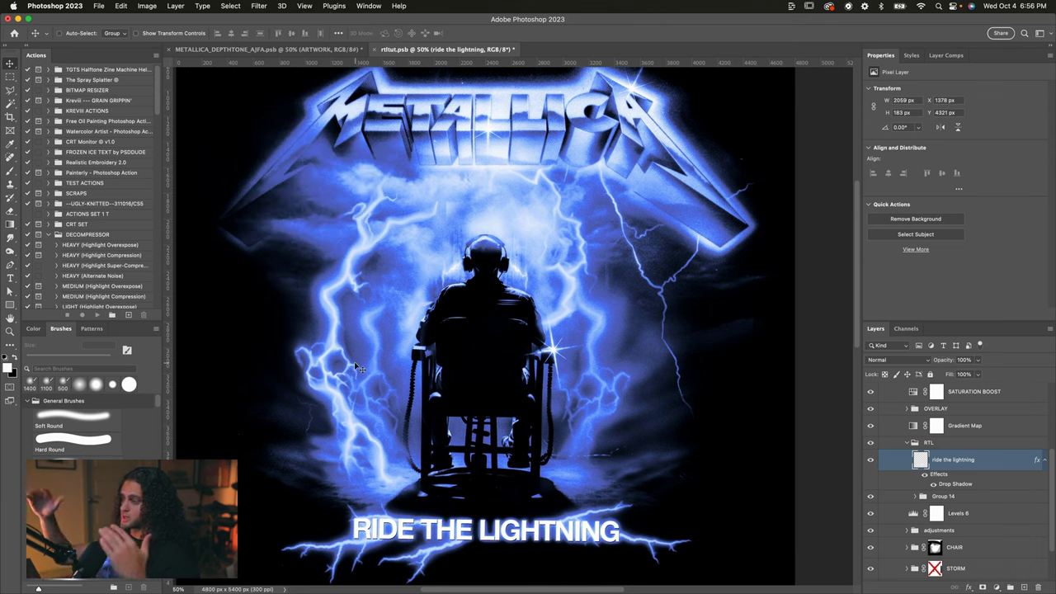
Step: Hide the ride the lightning text layer, expand Group 14 below it, and select its upper Electrify layer
{"action": "left_click", "coordinate": [871, 459]}
{"action": "left_click", "coordinate": [916, 496]}
{"action": "scroll", "coordinate": [941, 478], "scroll_direction": "down", "scroll_amount": 2}
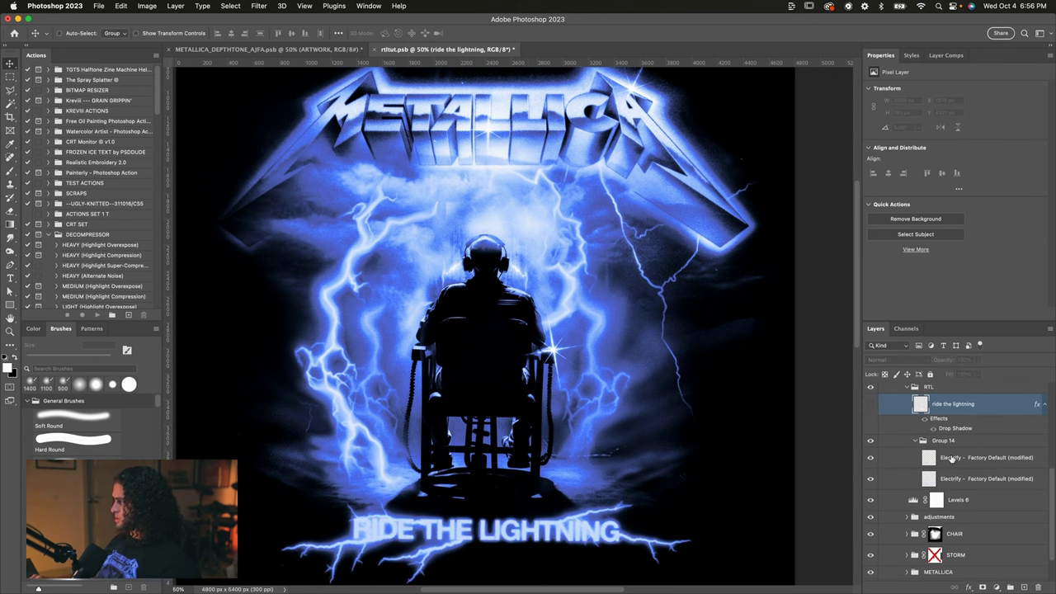
{"action": "left_click", "coordinate": [951, 459]}
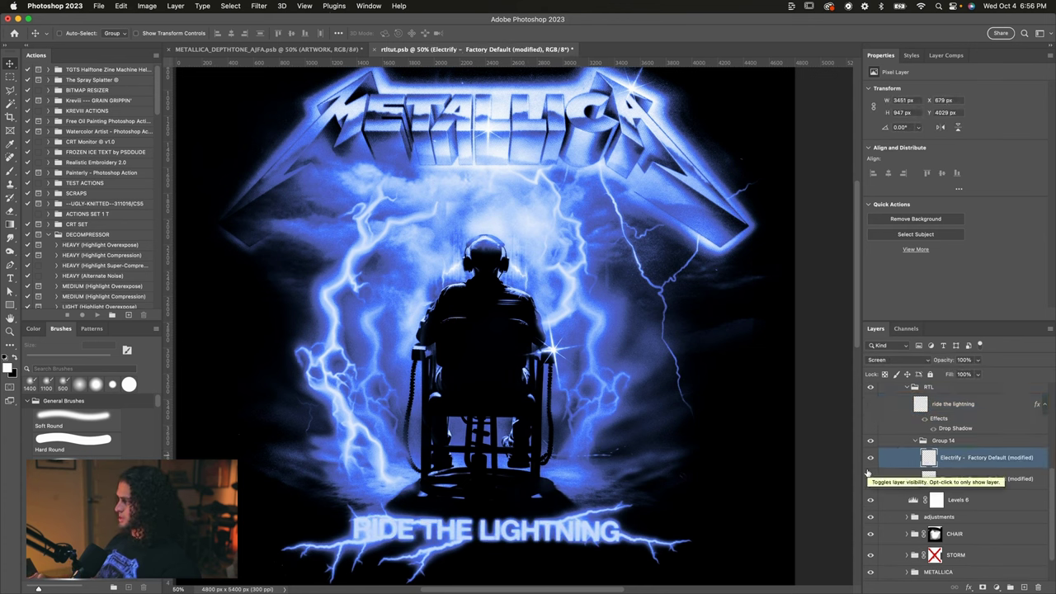
Step: Toggle the two Electrify layers in Group 14 to compare their effects, leaving only the upper one visible
{"action": "left_click", "coordinate": [869, 473]}
{"action": "left_click", "coordinate": [870, 462]}
{"action": "left_click", "coordinate": [872, 479]}
{"action": "left_click", "coordinate": [872, 478]}
{"action": "left_click", "coordinate": [872, 479]}
{"action": "left_click", "coordinate": [872, 479]}
{"action": "left_click", "coordinate": [873, 462]}
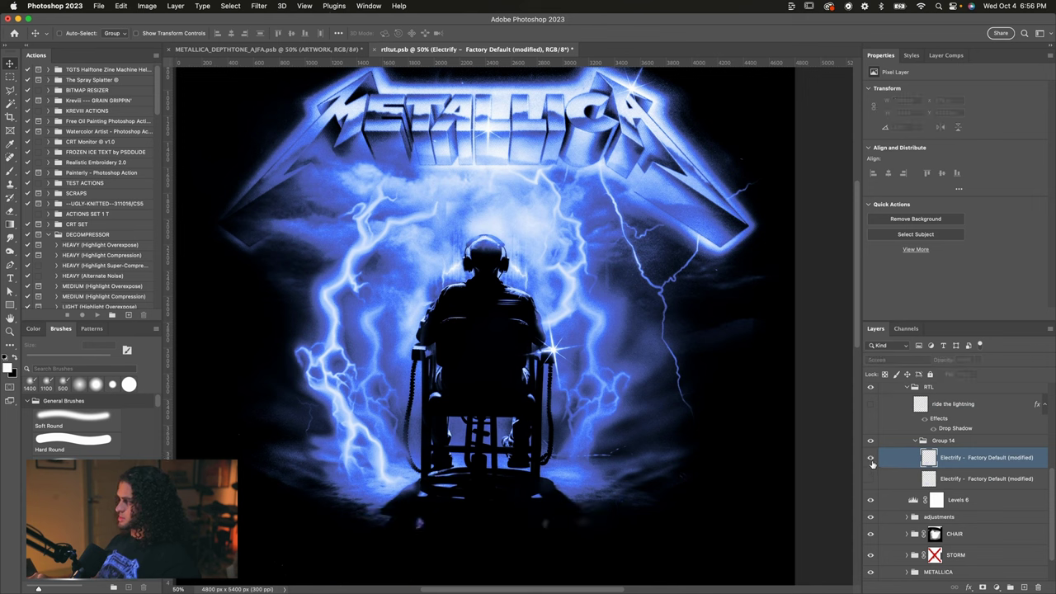
{"action": "left_click", "coordinate": [872, 460]}
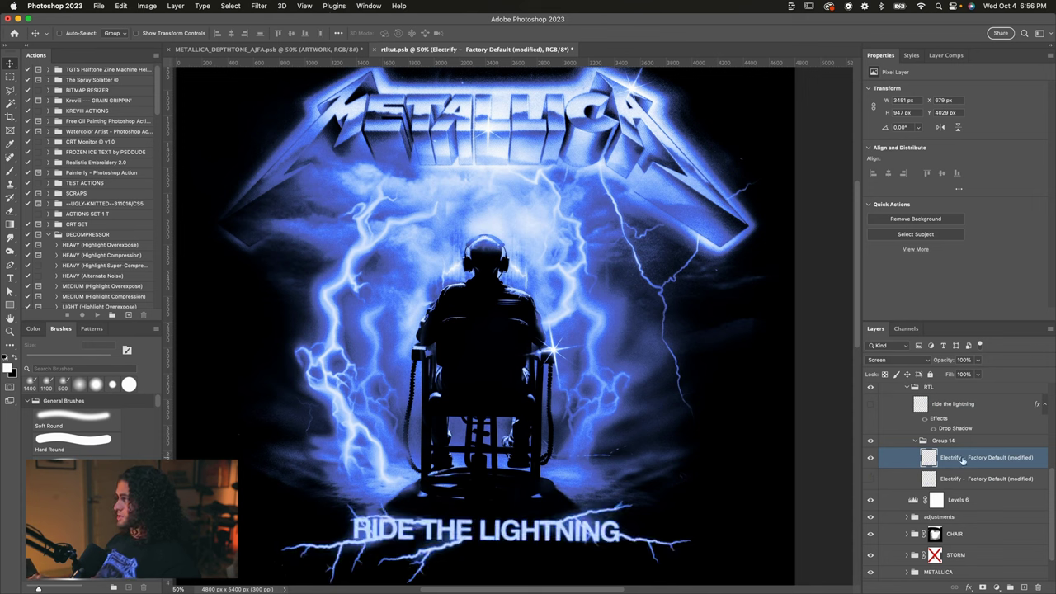
Step: Show the lower Electrify layer again, then select and show the ride the lightning text layer
{"action": "left_click", "coordinate": [871, 481]}
{"action": "left_click", "coordinate": [922, 487]}
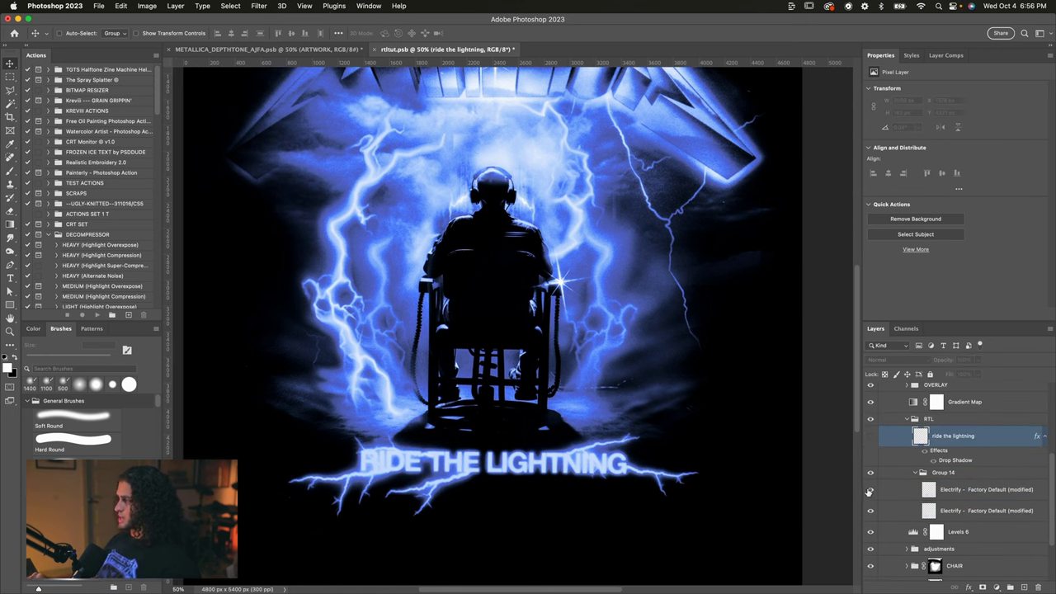
{"action": "left_click", "coordinate": [871, 436]}
{"action": "scroll", "coordinate": [707, 424], "scroll_direction": "up", "scroll_amount": 2}
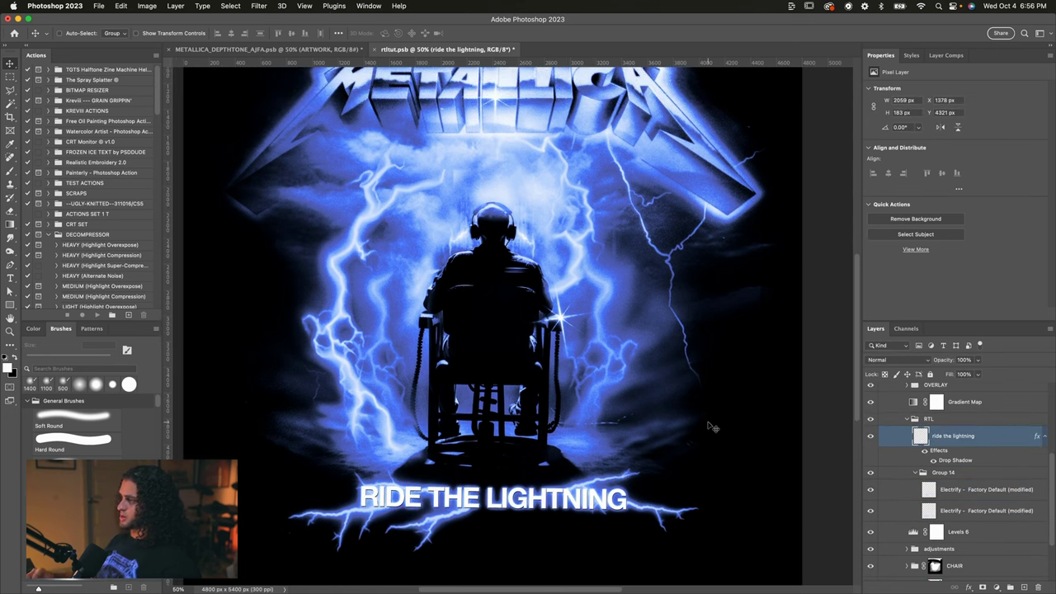
Step: Check the Drop Shadow settings of the ride the lightning layer, close them, and collapse and select the RTL group
{"action": "double_click", "coordinate": [956, 460]}
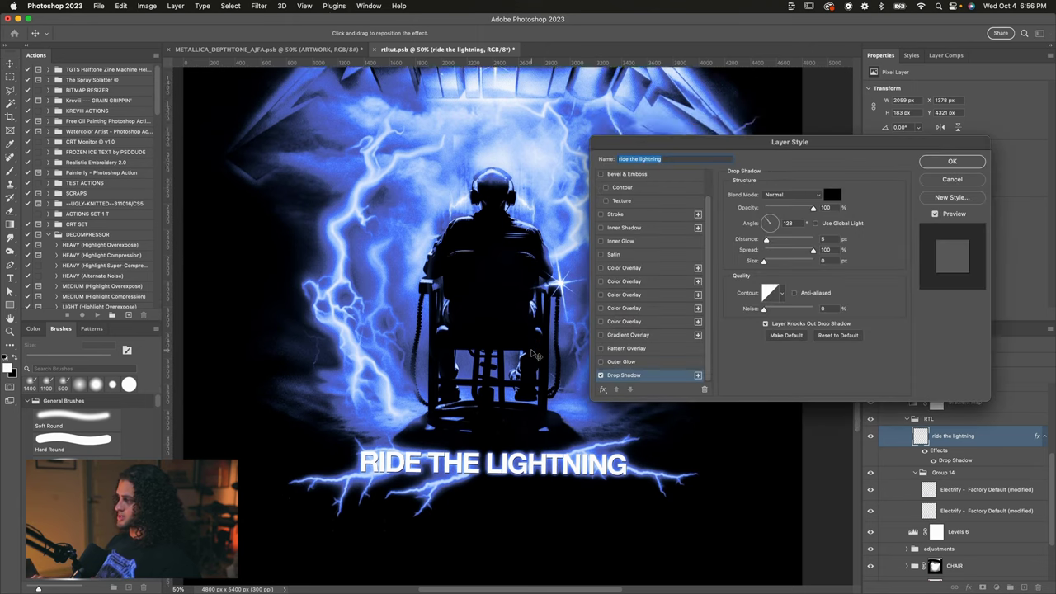
{"action": "scroll", "coordinate": [532, 355], "scroll_direction": "down", "scroll_amount": 2}
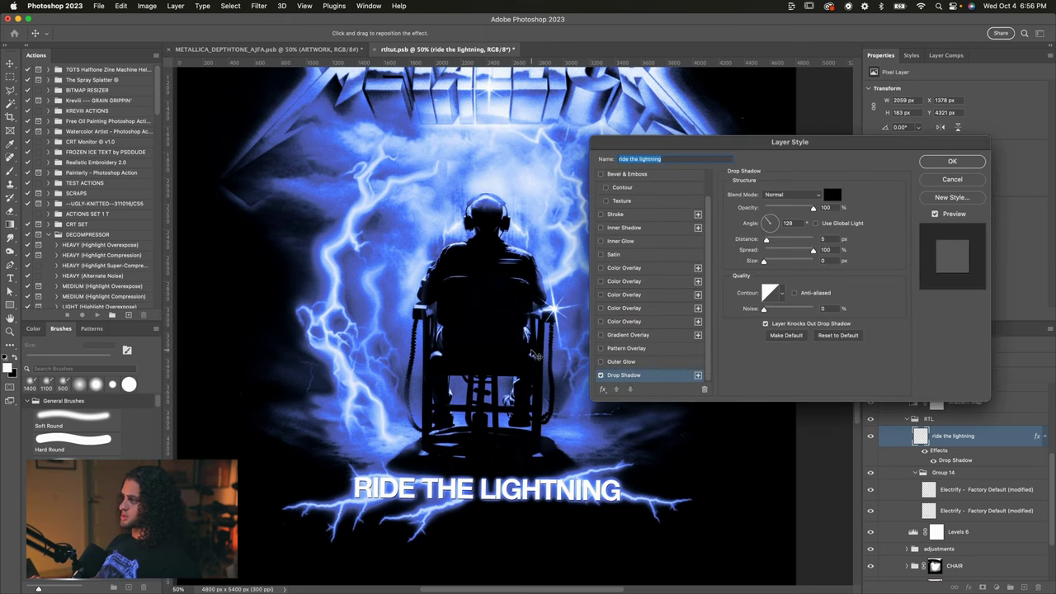
{"action": "key", "text": "Return"}
{"action": "scroll", "coordinate": [518, 360], "scroll_direction": "up", "scroll_amount": 2}
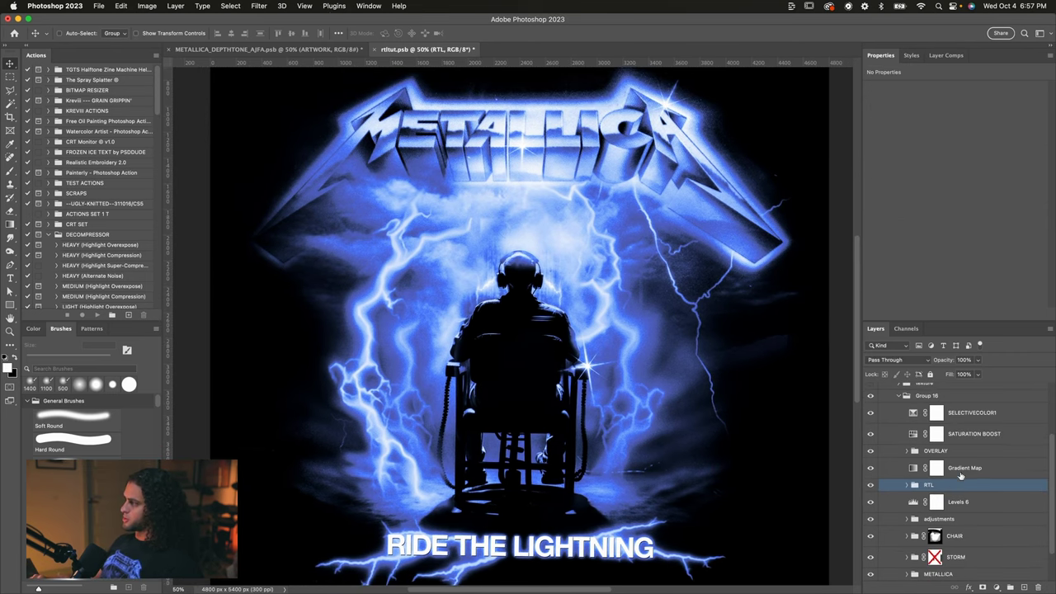
Step: Group the layers from Gradient Map up to SELECTIVECOLOR1, name the group ADJ, and expand it
{"action": "left_click", "coordinate": [961, 477]}
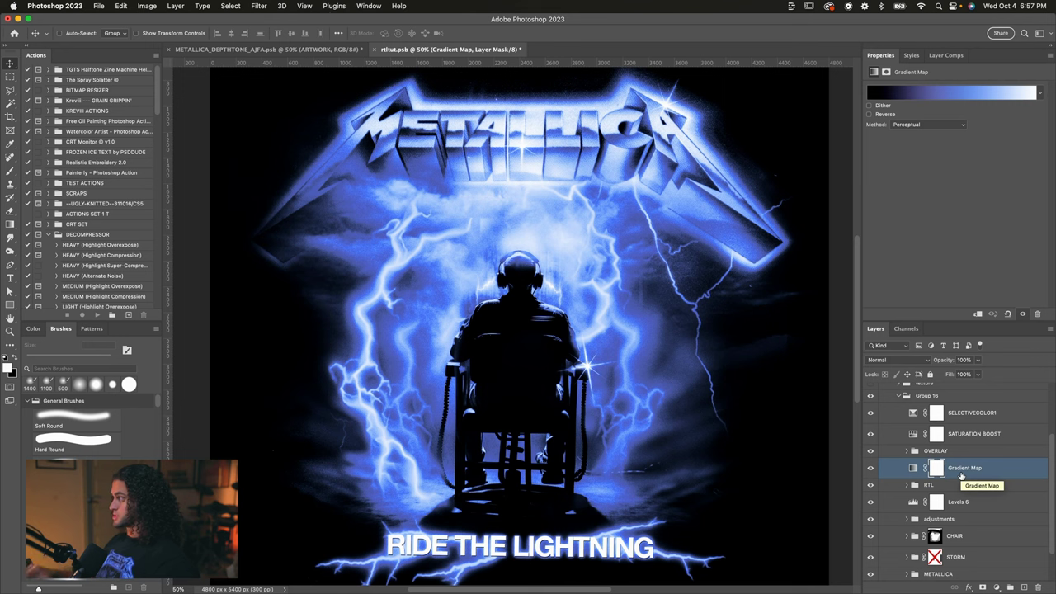
{"action": "left_click", "coordinate": [957, 415], "text": "shift"}
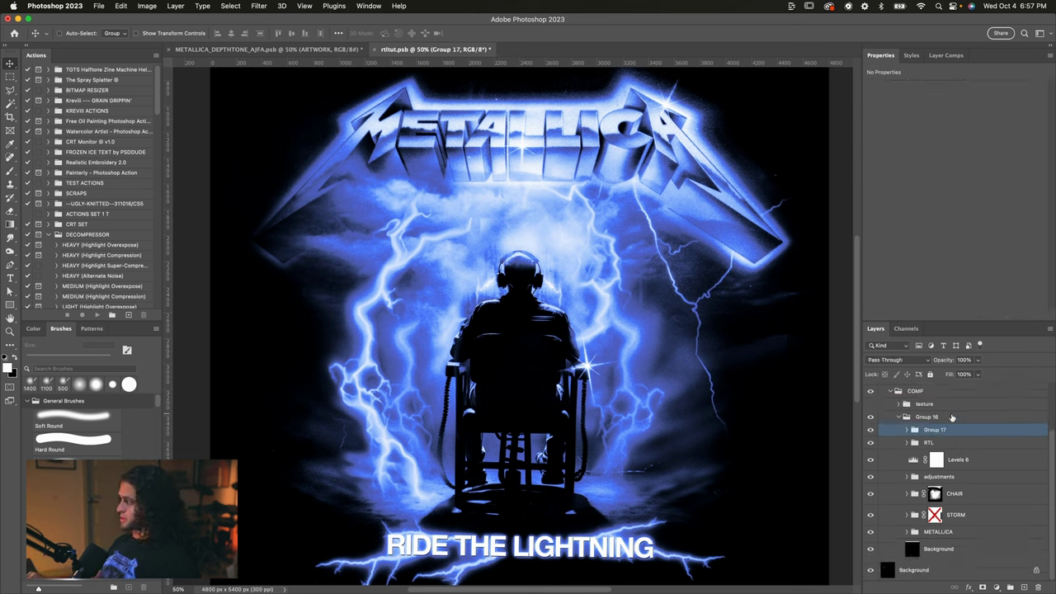
{"action": "left_click", "coordinate": [900, 447]}
Step: Hide everything inside the ADJ group, then select the Gradient Map and show only that adjustment
{"action": "left_click", "coordinate": [871, 503]}
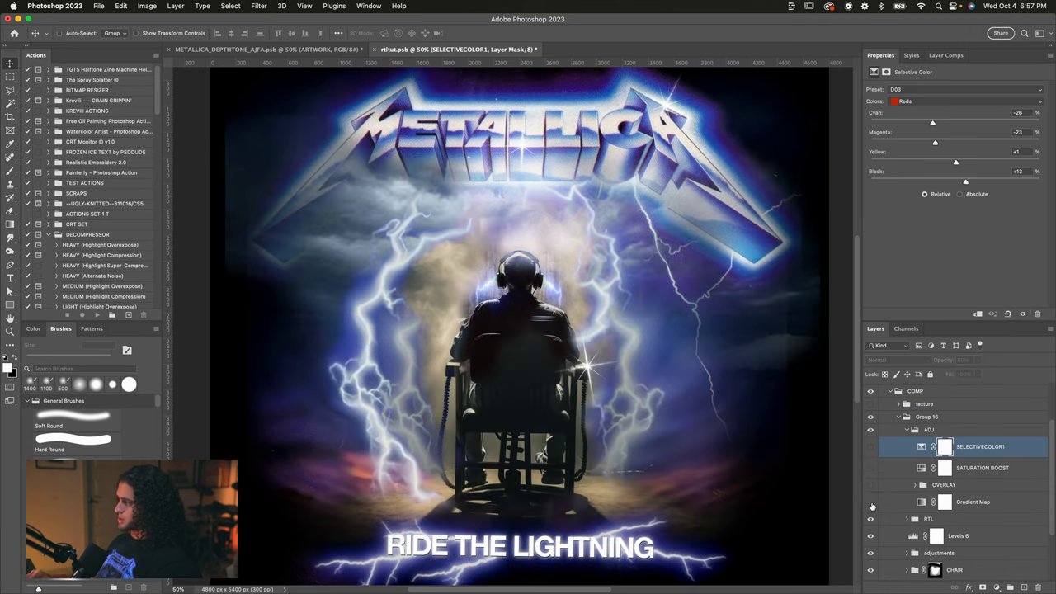
{"action": "left_click", "coordinate": [1008, 502]}
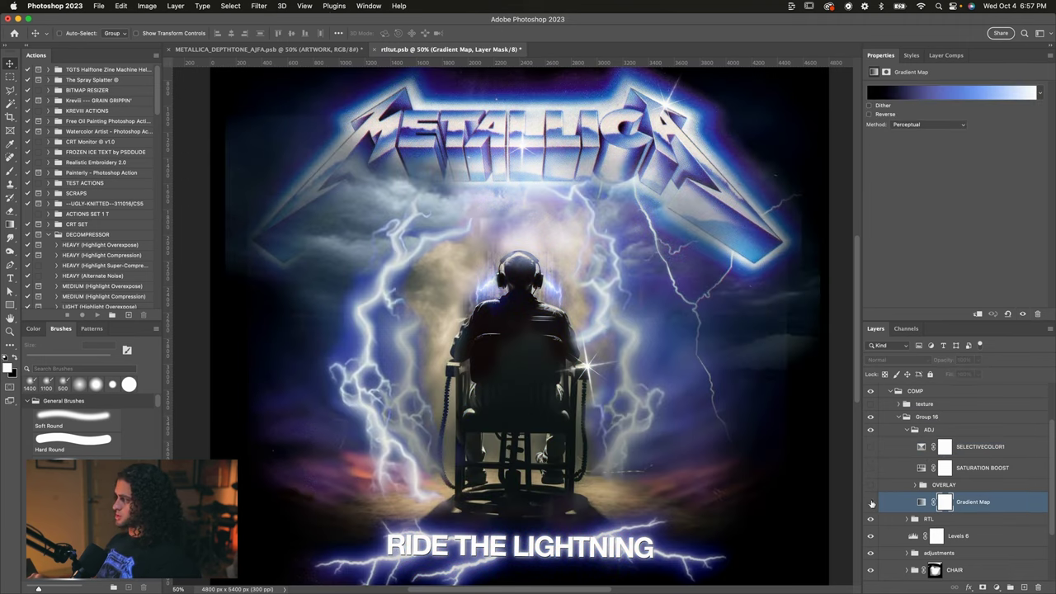
{"action": "left_click", "coordinate": [870, 502]}
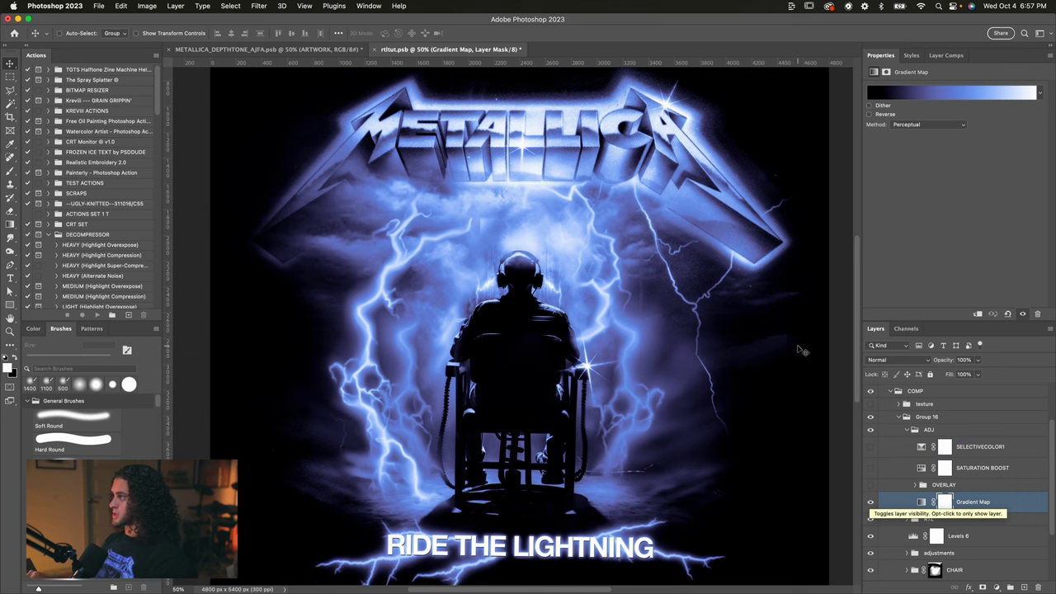
Step: In the Gradient Map's gradient, shift the light blue stop toward white and the purple stop to location 31, and accept the edit
{"action": "left_click", "coordinate": [932, 100]}
{"action": "left_click_drag", "start_coordinate": [915, 248], "coordinate": [842, 126]}
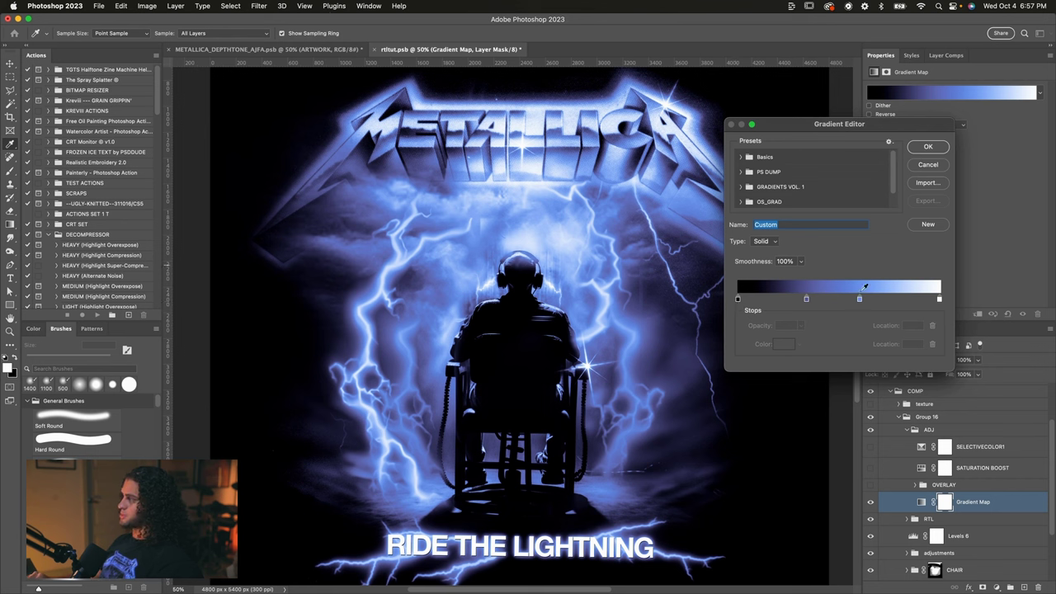
{"action": "left_click_drag", "start_coordinate": [859, 299], "coordinate": [871, 300]}
{"action": "left_click_drag", "start_coordinate": [806, 299], "coordinate": [800, 300]}
{"action": "scroll", "coordinate": [673, 297], "scroll_direction": "up", "scroll_amount": 1}
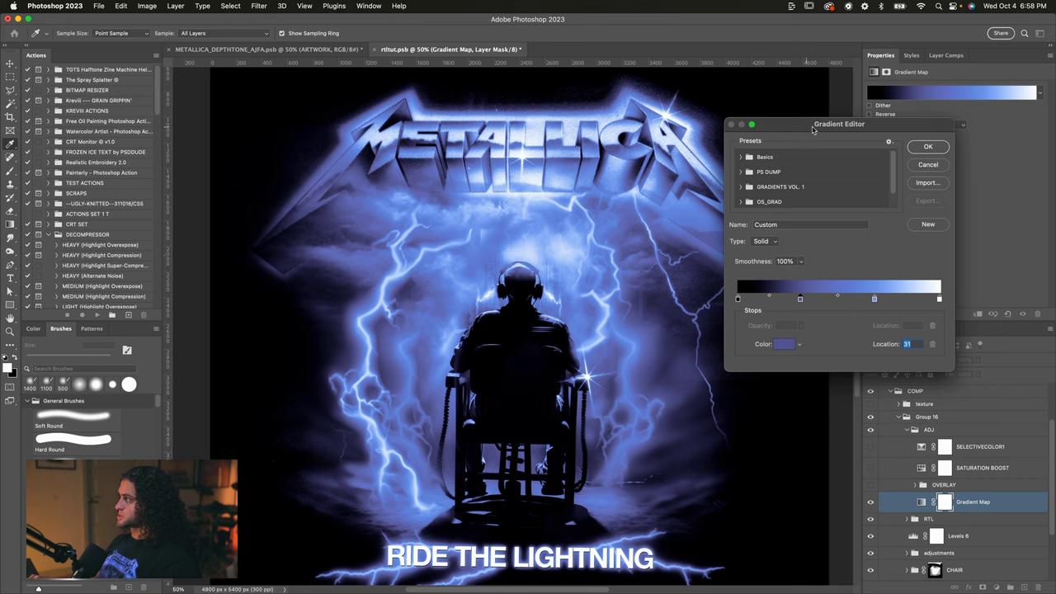
{"action": "left_click", "coordinate": [926, 148]}
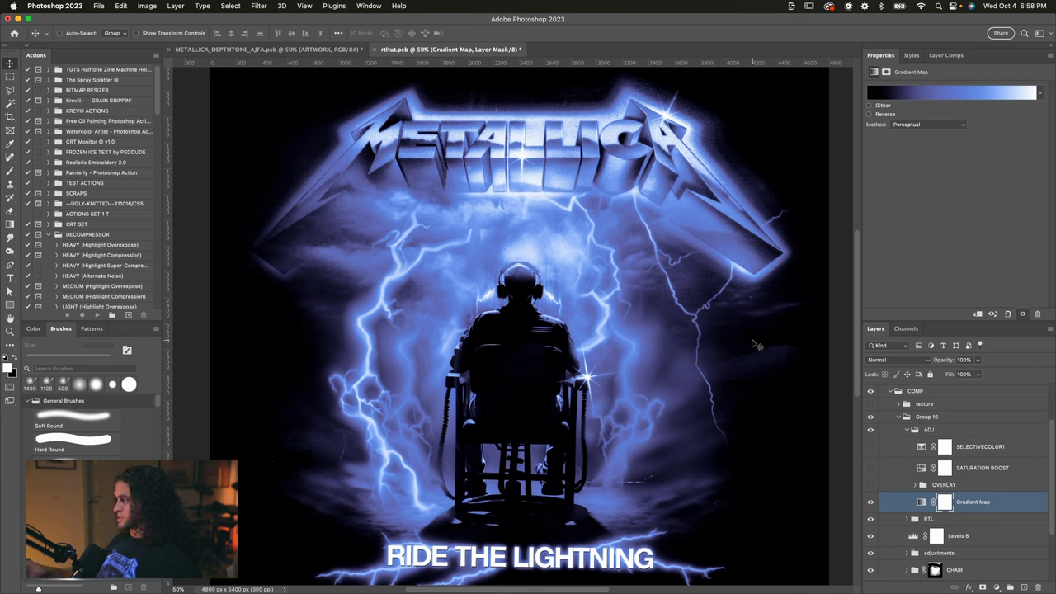
Step: Select and show the OVERLAY group above the Gradient Map, and compare its grain on the logo and lightning close up
{"action": "left_click", "coordinate": [896, 483]}
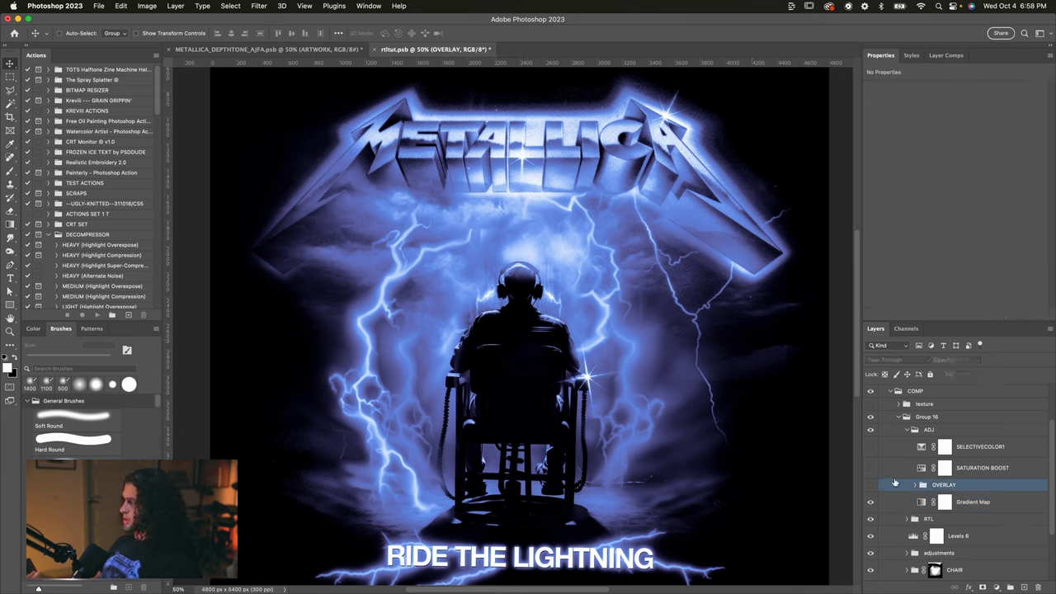
{"action": "left_click", "coordinate": [870, 486]}
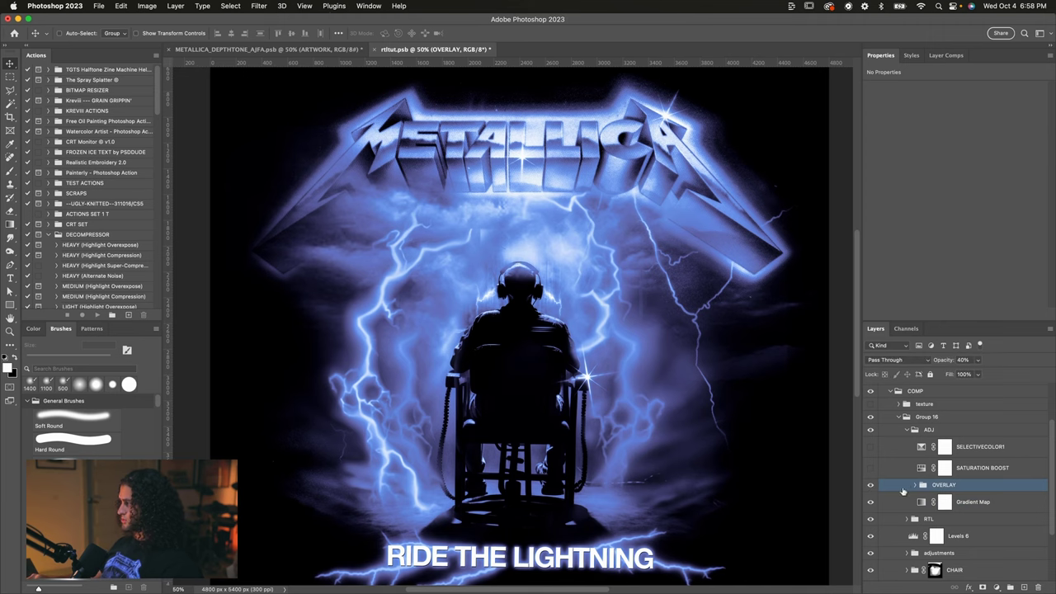
{"action": "scroll", "coordinate": [730, 355], "scroll_direction": "up", "scroll_amount": 10}
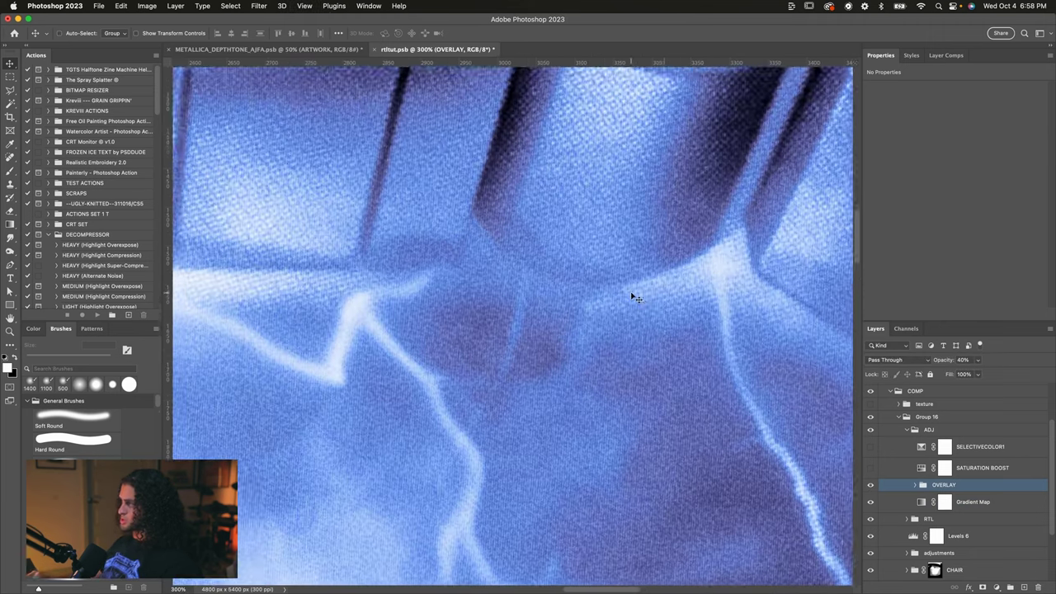
{"action": "scroll", "coordinate": [632, 295], "scroll_direction": "down", "scroll_amount": 3}
{"action": "scroll", "coordinate": [632, 295], "scroll_direction": "right", "scroll_amount": 3}
{"action": "left_click", "coordinate": [870, 485]}
{"action": "left_click", "coordinate": [870, 485]}
{"action": "scroll", "coordinate": [636, 360], "scroll_direction": "down", "scroll_amount": 5}
{"action": "scroll", "coordinate": [636, 360], "scroll_direction": "left", "scroll_amount": 1}
{"action": "key", "text": "super+minus"}
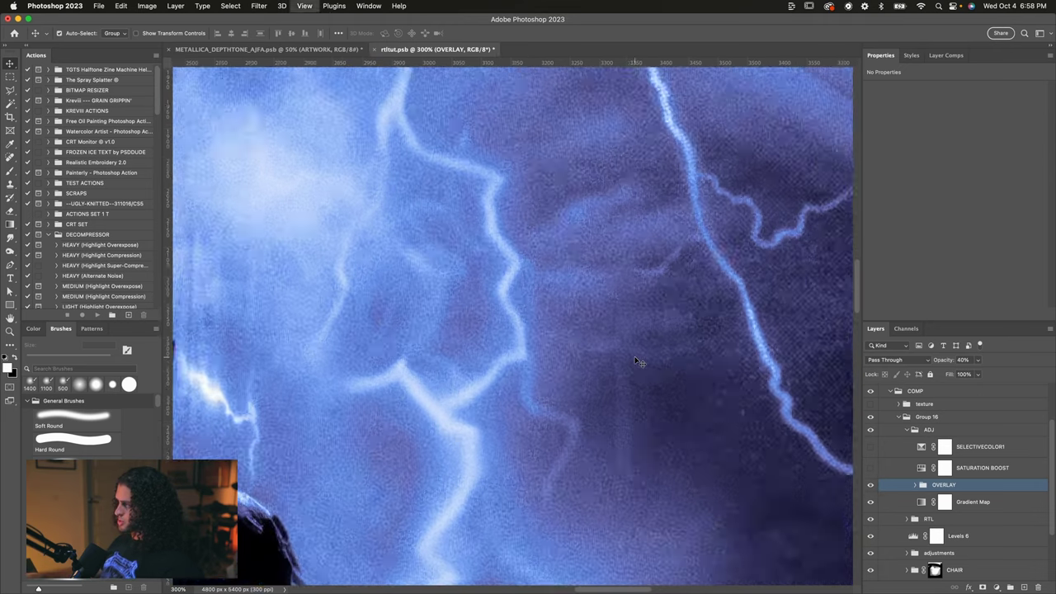
{"action": "key", "text": "super+0"}
{"action": "key", "text": "super+plus"}
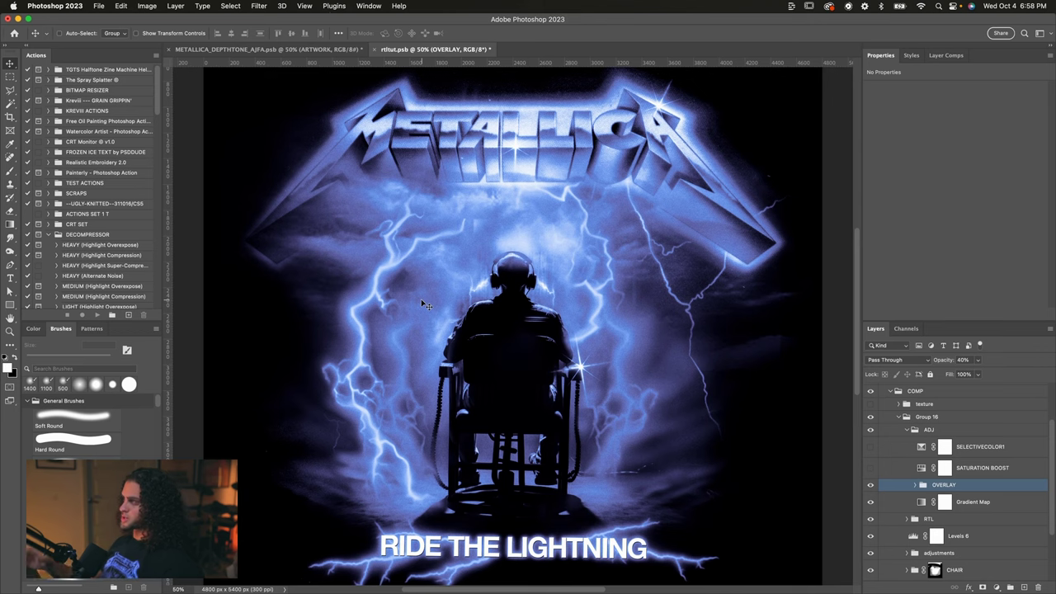
Step: Hide the OVERLAY group, inspect the lightning and seated figure close up without its grain, and show the group again
{"action": "left_click", "coordinate": [872, 484]}
{"action": "scroll", "coordinate": [454, 295], "scroll_direction": "up", "scroll_amount": 5}
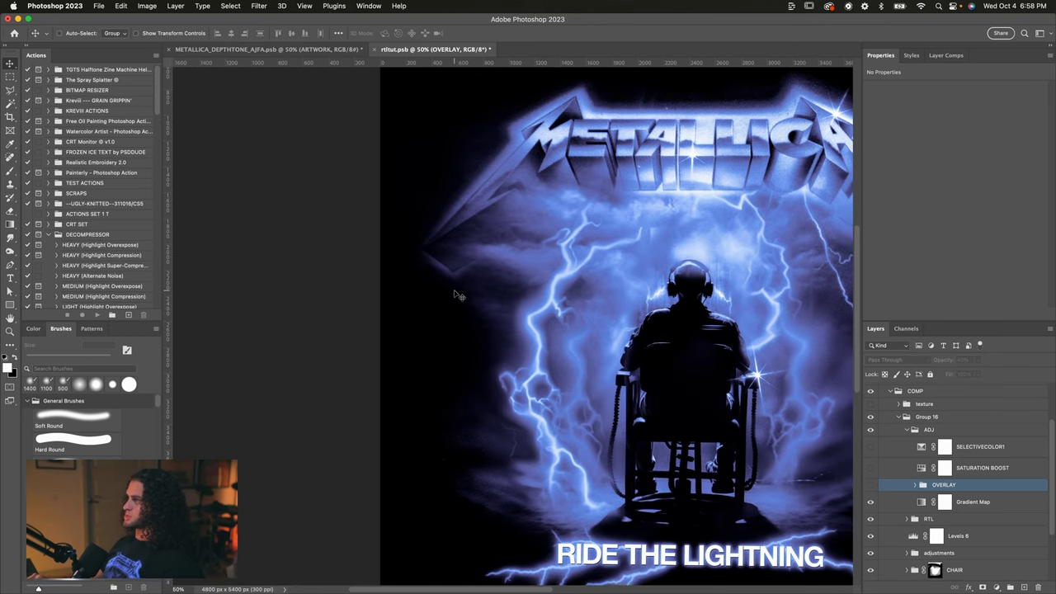
{"action": "scroll", "coordinate": [454, 295], "scroll_direction": "up", "scroll_amount": 3}
{"action": "key", "text": "super+minus"}
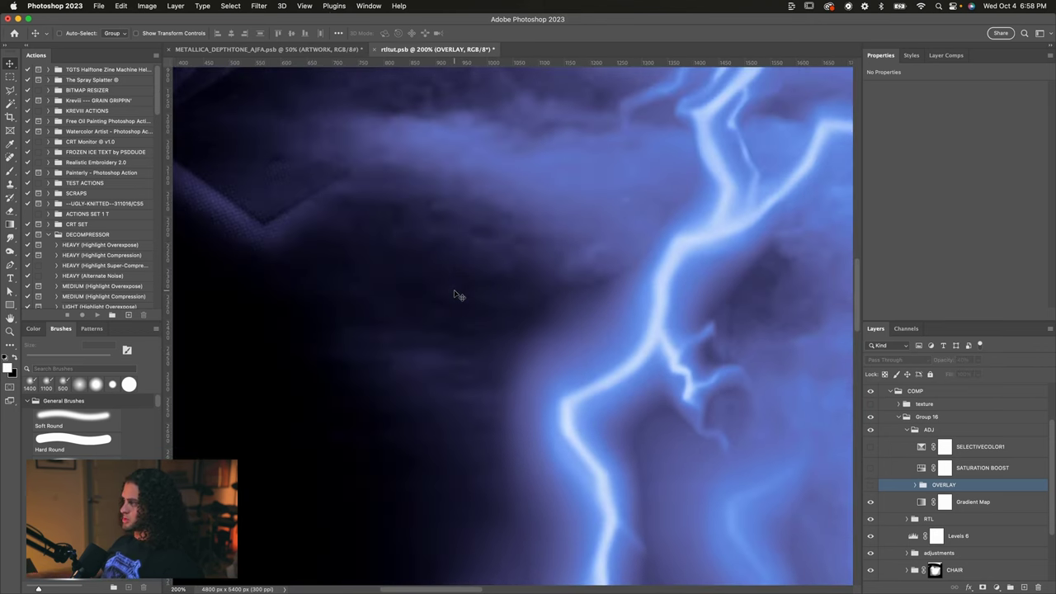
{"action": "scroll", "coordinate": [531, 286], "scroll_direction": "up", "scroll_amount": 3}
{"action": "scroll", "coordinate": [502, 349], "scroll_direction": "down", "scroll_amount": 2}
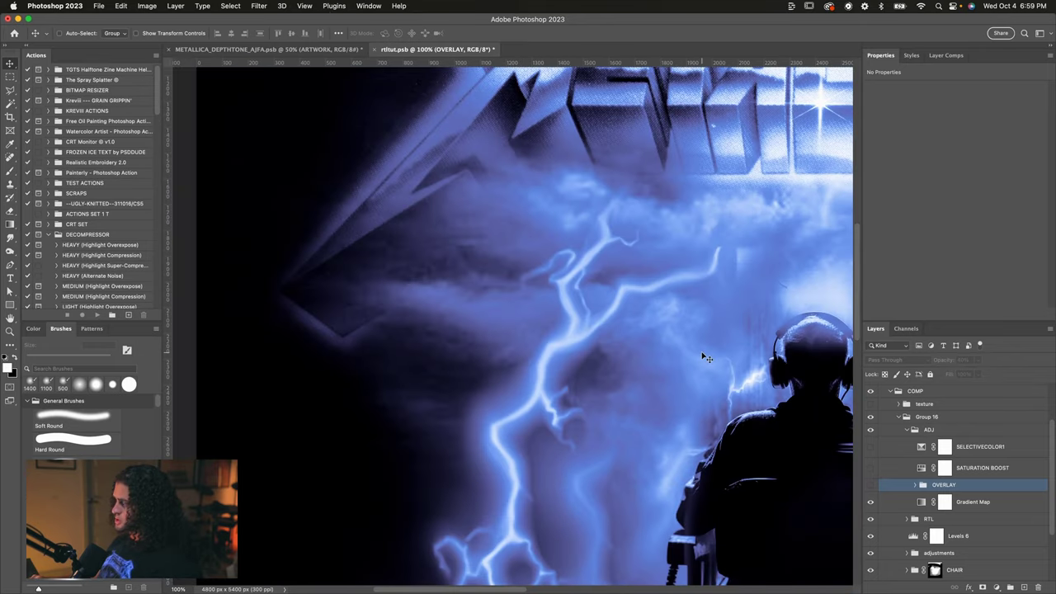
{"action": "scroll", "coordinate": [707, 357], "scroll_direction": "down", "scroll_amount": 2}
{"action": "scroll", "coordinate": [707, 357], "scroll_direction": "right", "scroll_amount": 2}
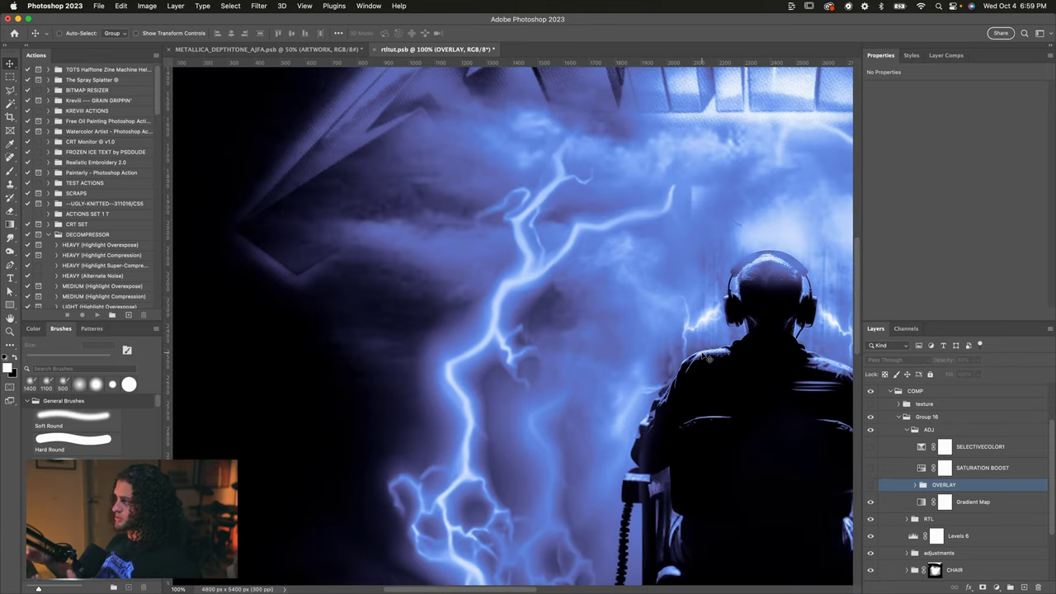
{"action": "scroll", "coordinate": [707, 358], "scroll_direction": "down", "scroll_amount": 2}
{"action": "scroll", "coordinate": [707, 357], "scroll_direction": "right", "scroll_amount": 3}
{"action": "left_click", "coordinate": [871, 484]}
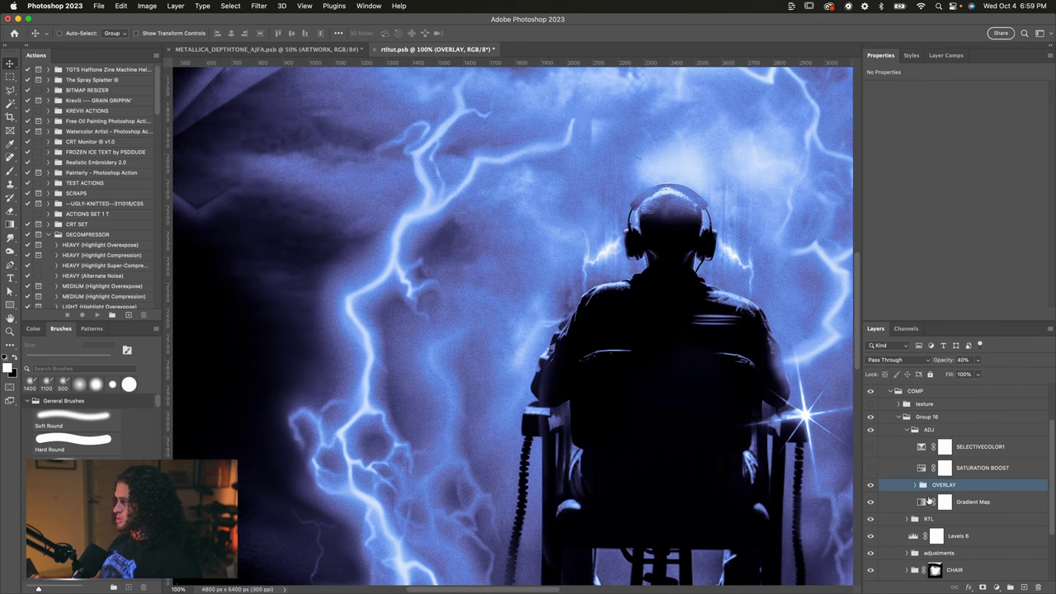
Step: Expand the OVERLAY group, hide its upper two Pattern Fill layers and select the lowest one
{"action": "left_click", "coordinate": [915, 484]}
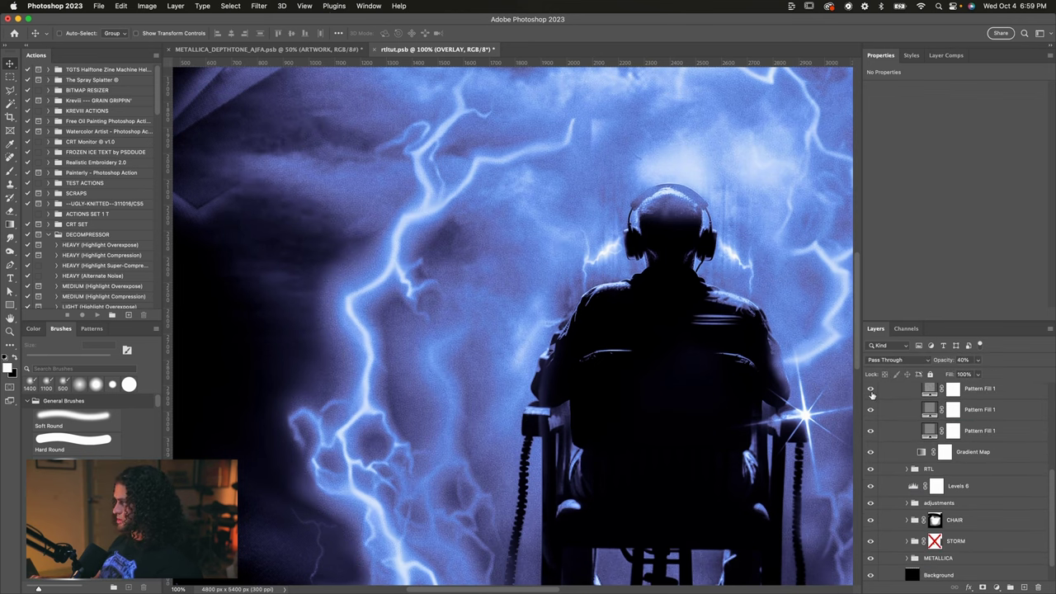
{"action": "left_click", "coordinate": [874, 389]}
{"action": "left_click", "coordinate": [873, 410]}
{"action": "left_click", "coordinate": [980, 431]}
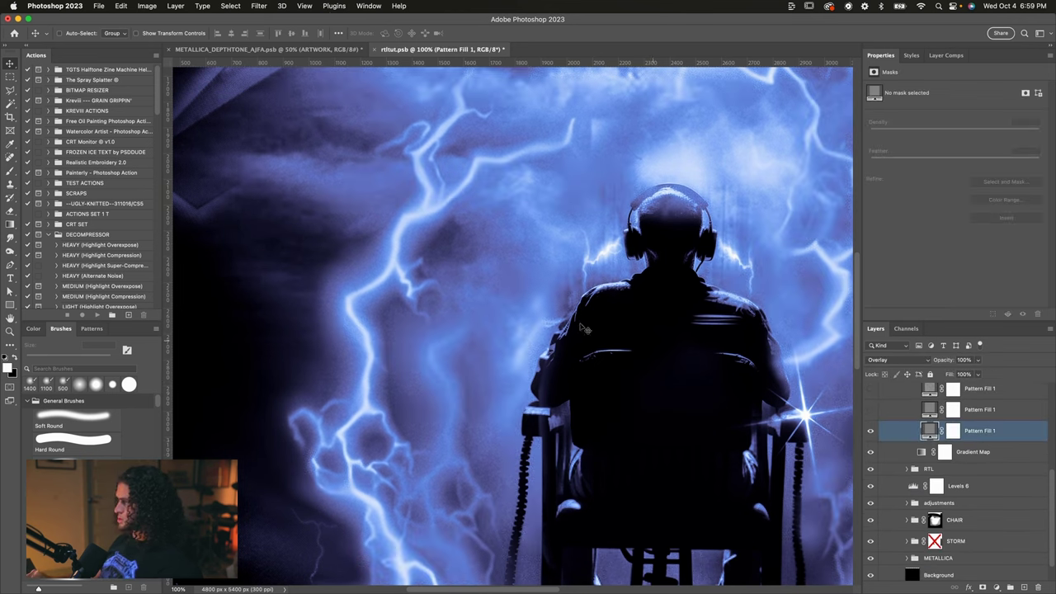
Step: Examine the lowest Pattern Fill's fine texture on the lightning and clouds close up
{"action": "scroll", "coordinate": [580, 327], "scroll_direction": "up", "scroll_amount": 6}
{"action": "scroll", "coordinate": [580, 327], "scroll_direction": "down", "scroll_amount": 3}
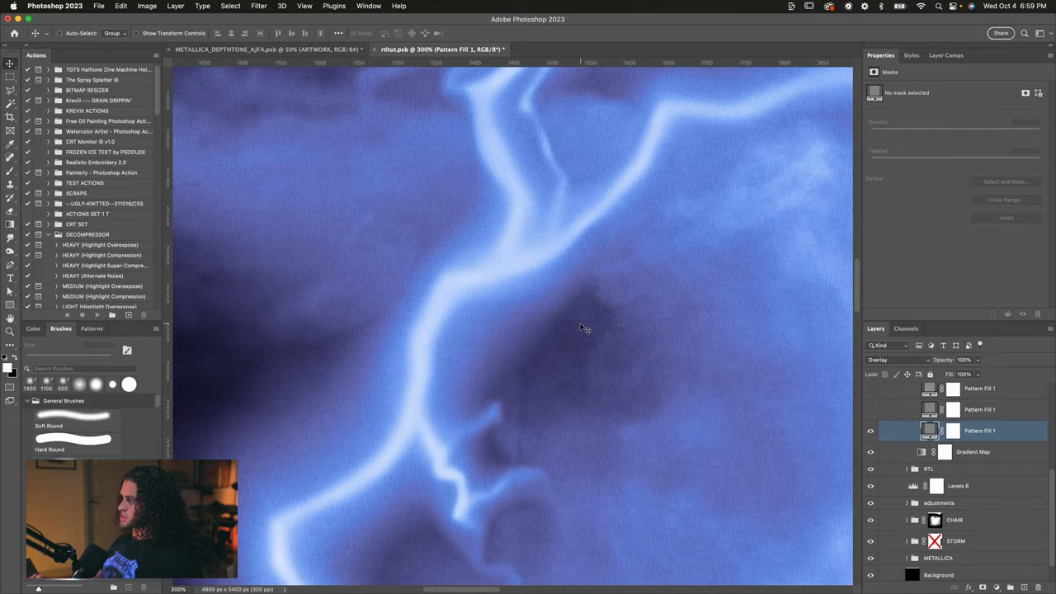
{"action": "scroll", "coordinate": [581, 327], "scroll_direction": "up", "scroll_amount": 2}
{"action": "scroll", "coordinate": [581, 326], "scroll_direction": "left", "scroll_amount": 2}
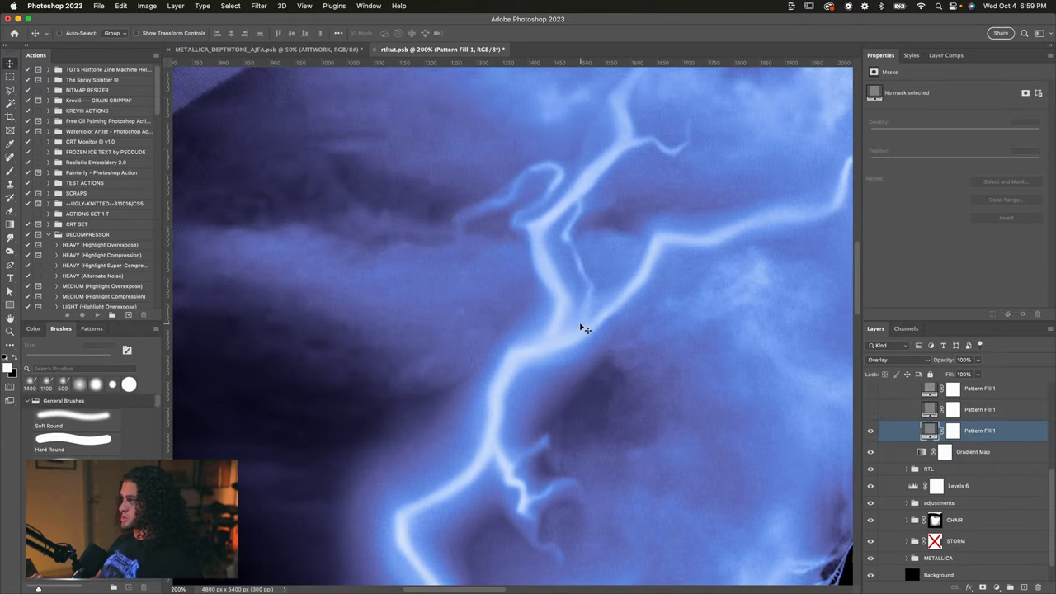
{"action": "scroll", "coordinate": [580, 328], "scroll_direction": "up", "scroll_amount": 2}
{"action": "scroll", "coordinate": [582, 328], "scroll_direction": "up", "scroll_amount": 3}
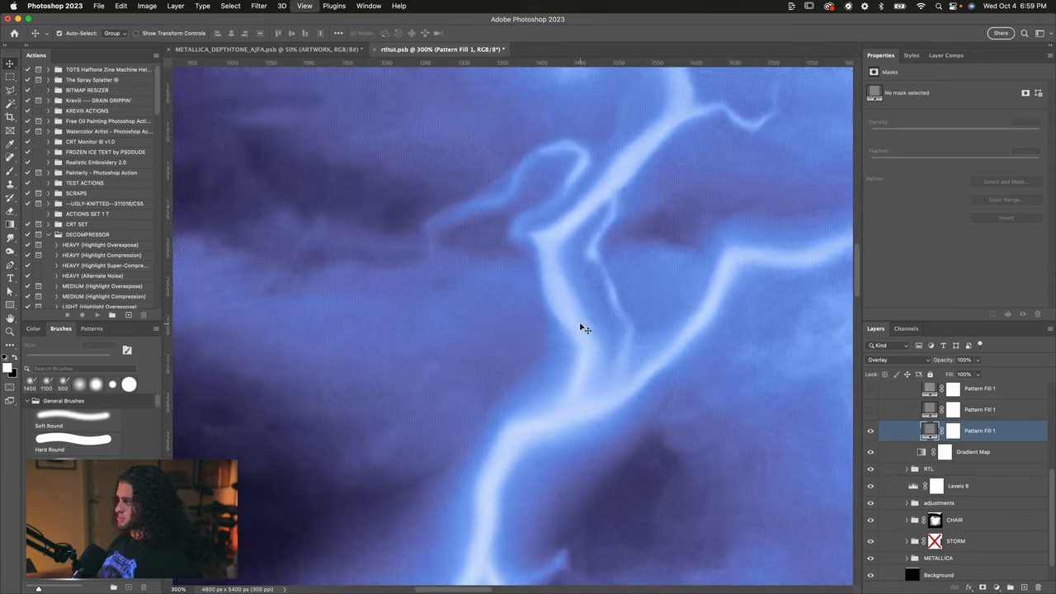
{"action": "scroll", "coordinate": [581, 329], "scroll_direction": "down", "scroll_amount": 1}
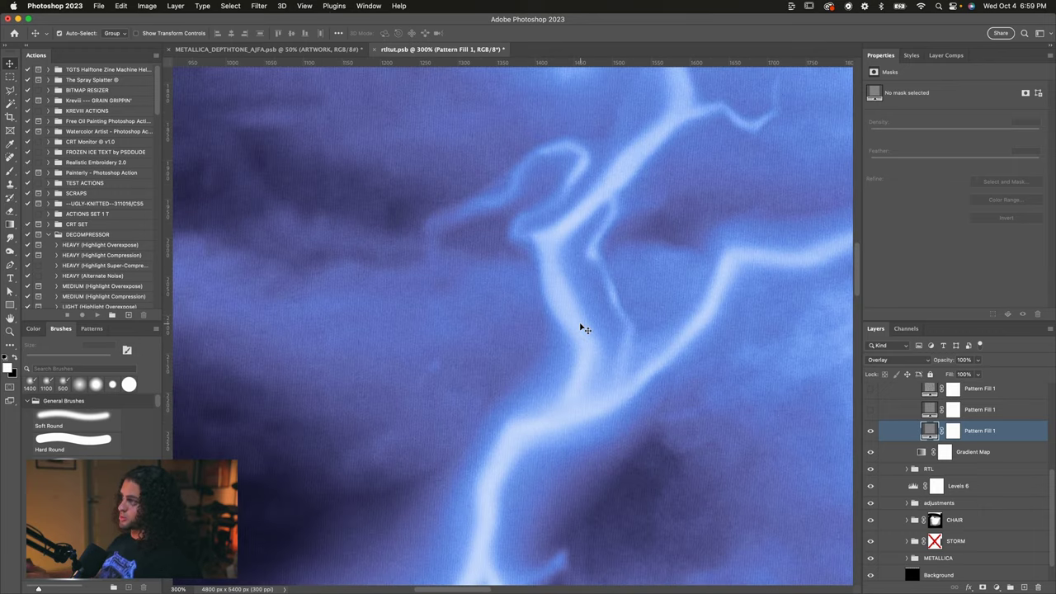
{"action": "key", "text": "super+minus"}
{"action": "key", "text": "super+minus"}
{"action": "key", "text": "super+plus"}
{"action": "scroll", "coordinate": [581, 326], "scroll_direction": "down", "scroll_amount": 2}
{"action": "scroll", "coordinate": [581, 326], "scroll_direction": "right", "scroll_amount": 2}
{"action": "key", "text": "super+plus"}
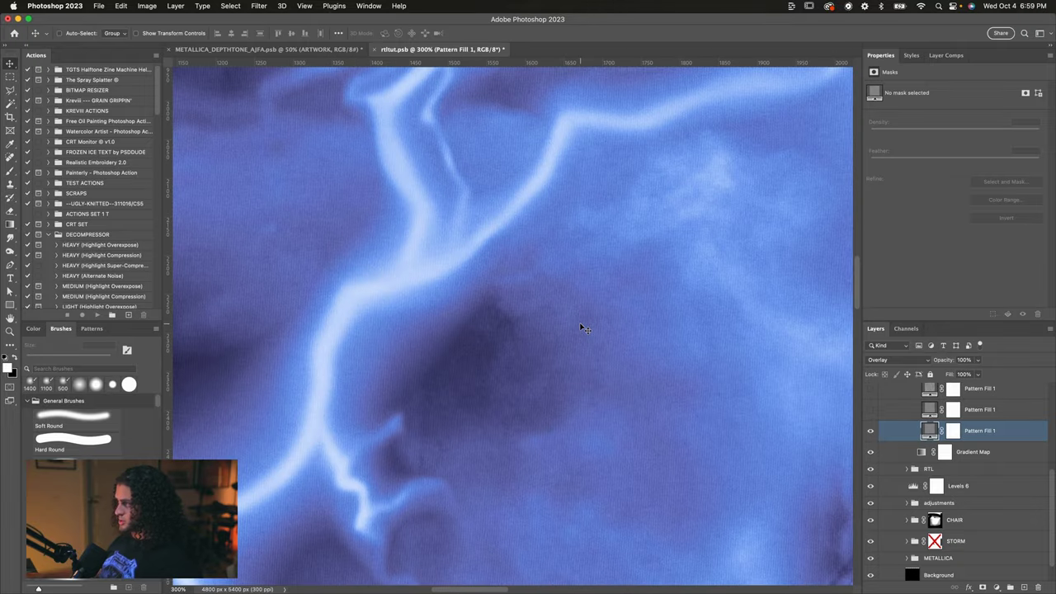
{"action": "scroll", "coordinate": [581, 328], "scroll_direction": "left", "scroll_amount": 3}
{"action": "scroll", "coordinate": [582, 328], "scroll_direction": "up", "scroll_amount": 1}
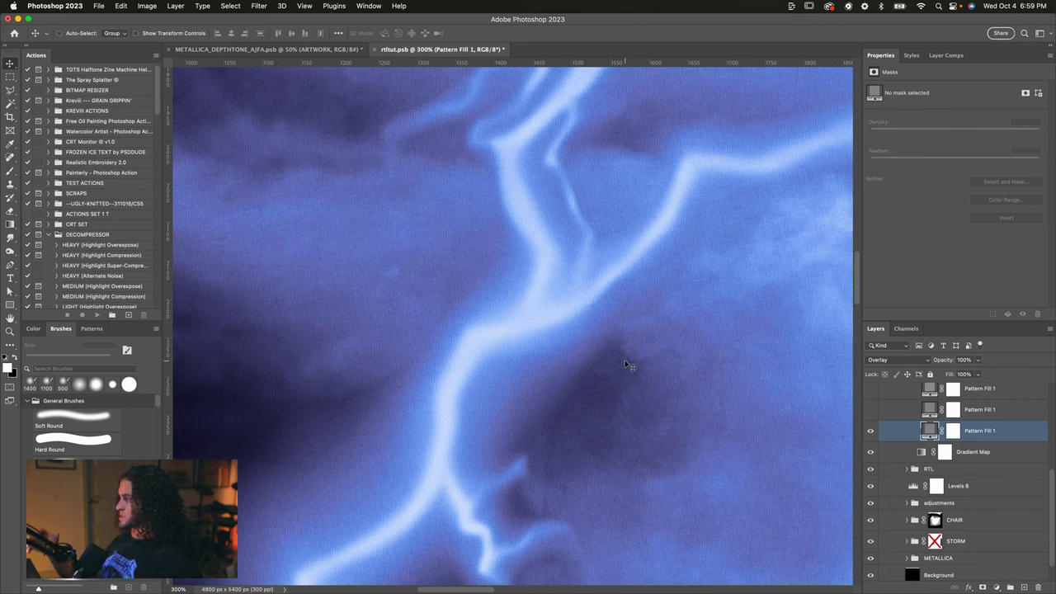
Step: Select and show the middle Pattern Fill, and inspect its added texture across the lightning, logo and dark clouds
{"action": "left_click", "coordinate": [994, 413]}
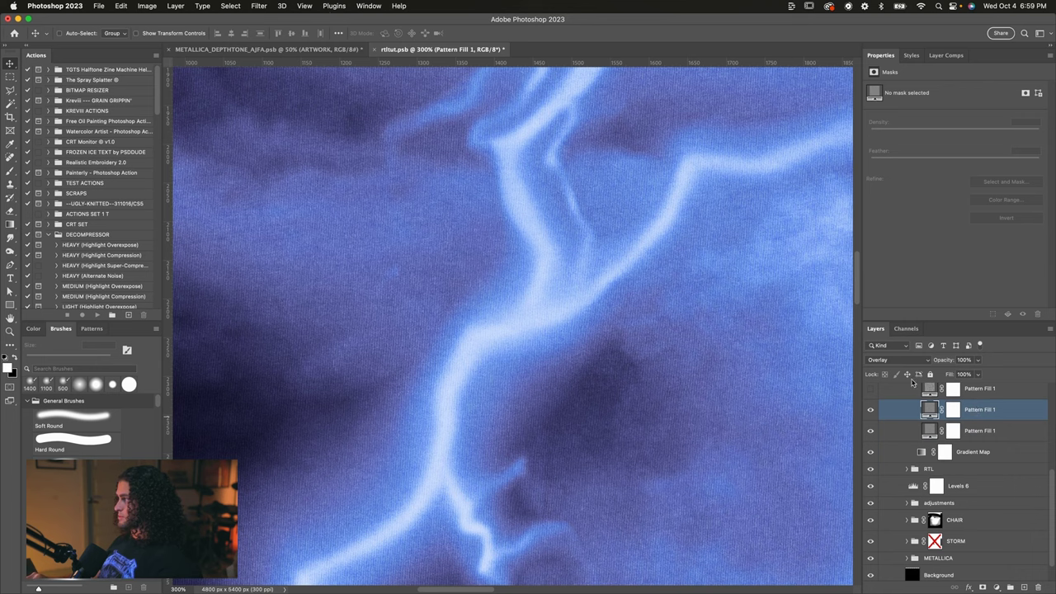
{"action": "left_click_drag", "start_coordinate": [592, 397], "coordinate": [592, 399]}
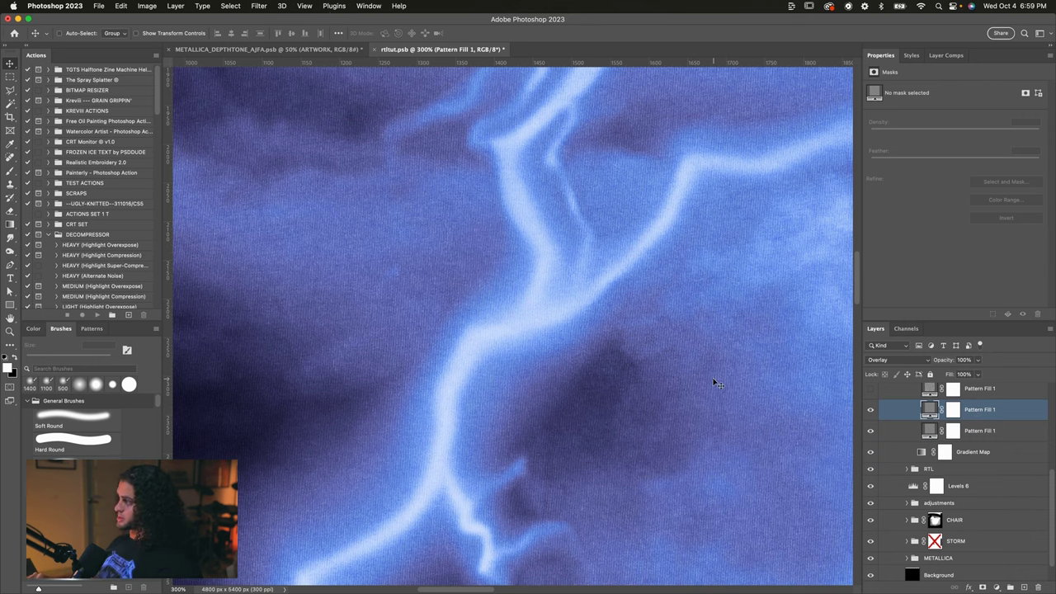
{"action": "scroll", "coordinate": [714, 380], "scroll_direction": "up", "scroll_amount": 10}
{"action": "scroll", "coordinate": [648, 293], "scroll_direction": "up", "scroll_amount": 5}
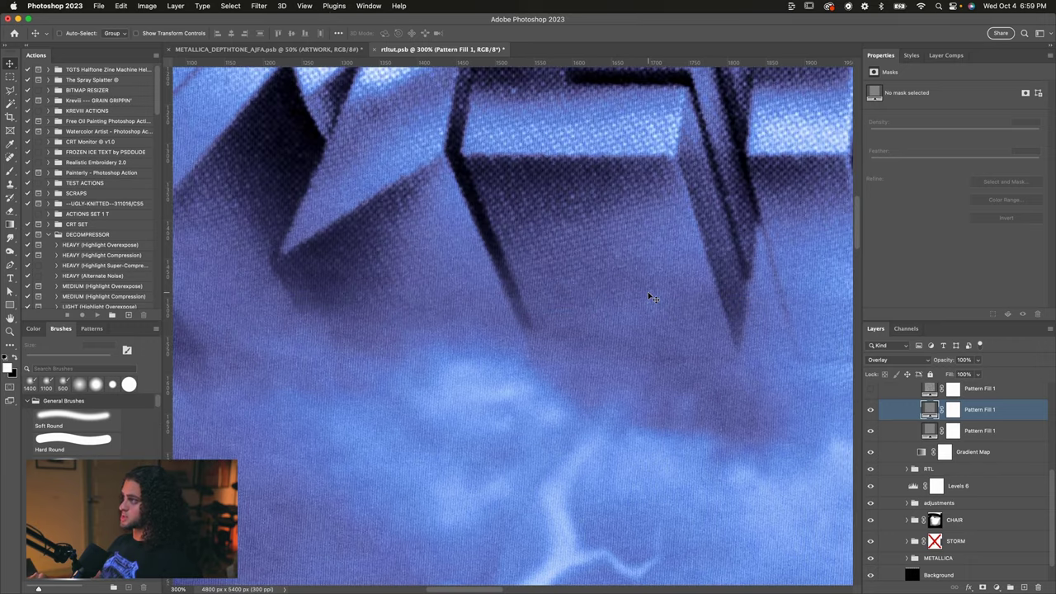
{"action": "scroll", "coordinate": [648, 293], "scroll_direction": "down", "scroll_amount": 10}
{"action": "scroll", "coordinate": [648, 293], "scroll_direction": "left", "scroll_amount": 6}
{"action": "scroll", "coordinate": [448, 371], "scroll_direction": "down", "scroll_amount": 4}
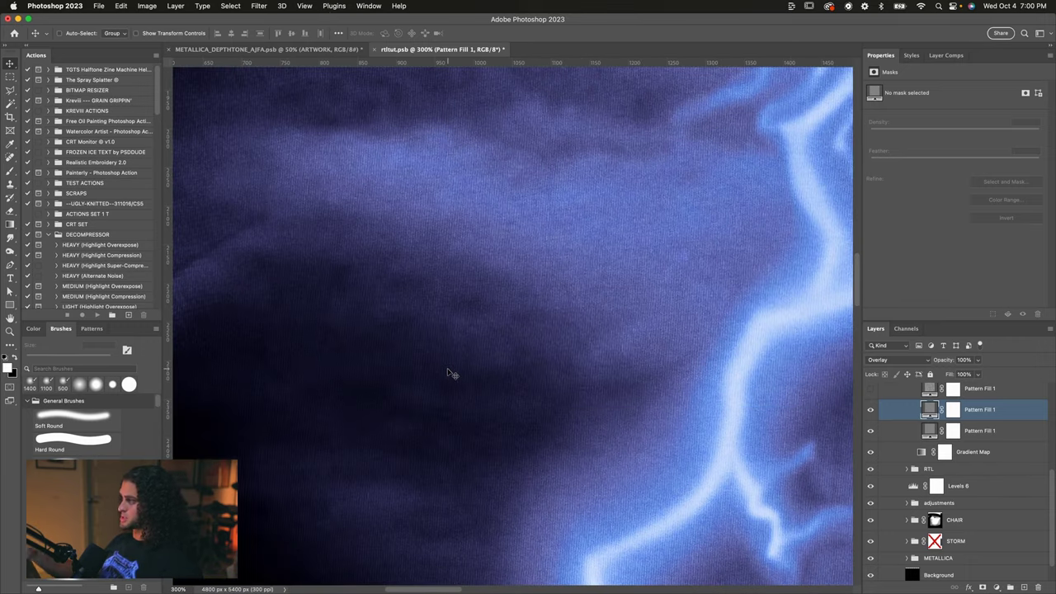
{"action": "scroll", "coordinate": [449, 374], "scroll_direction": "up", "scroll_amount": 5}
{"action": "scroll", "coordinate": [448, 374], "scroll_direction": "down", "scroll_amount": 6}
{"action": "scroll", "coordinate": [448, 374], "scroll_direction": "down", "scroll_amount": 3}
{"action": "scroll", "coordinate": [448, 373], "scroll_direction": "right", "scroll_amount": 1}
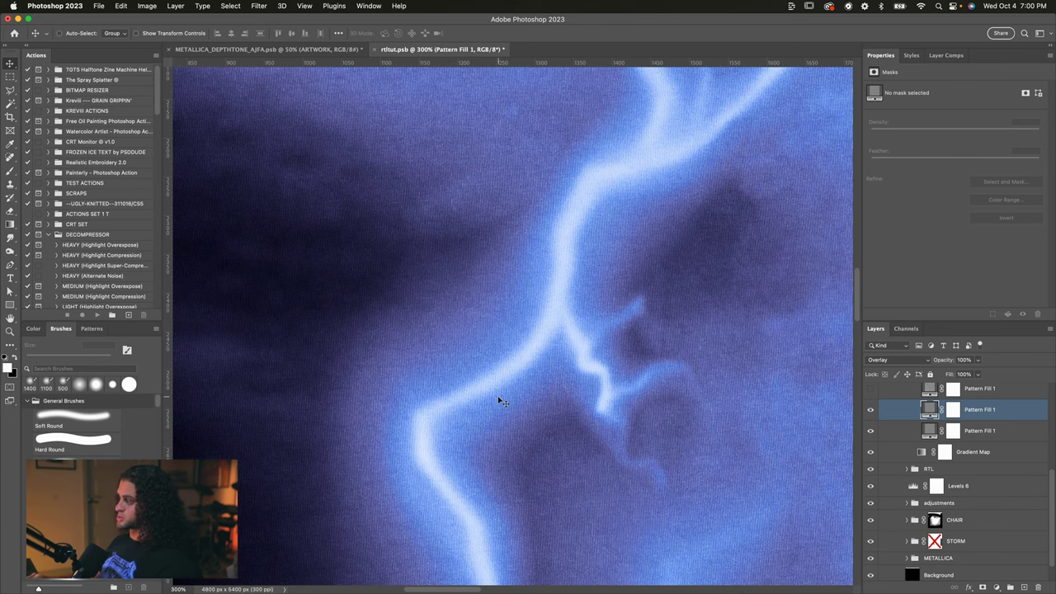
{"action": "scroll", "coordinate": [592, 400], "scroll_direction": "down", "scroll_amount": 3}
{"action": "scroll", "coordinate": [593, 400], "scroll_direction": "right", "scroll_amount": 1}
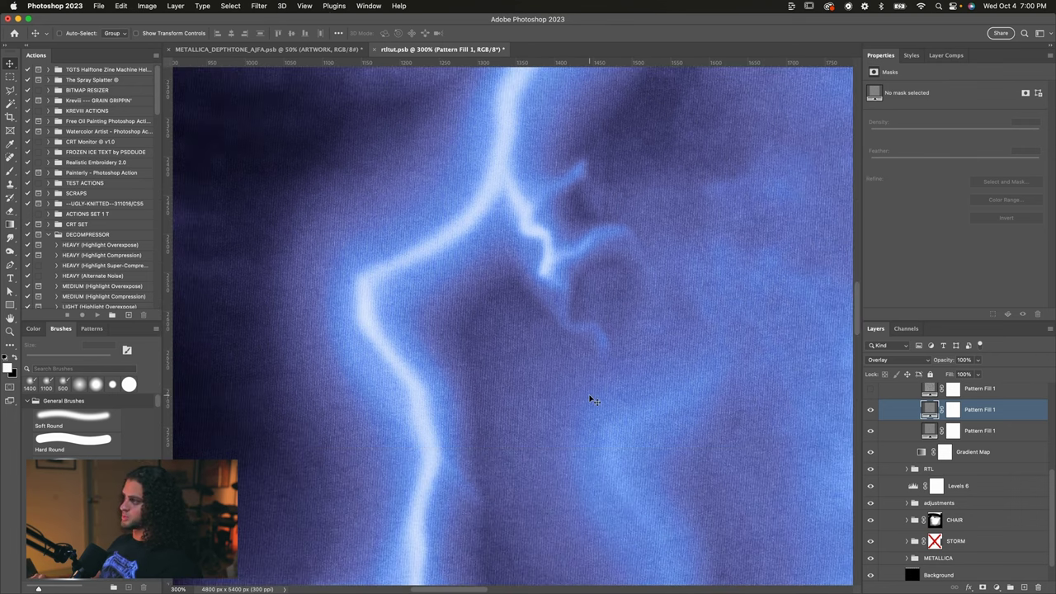
Step: Select and show the uppermost Pattern Fill in the OVERLAY group, and examine the combined grain up close and across the artwork
{"action": "scroll", "coordinate": [941, 429], "scroll_direction": "up", "scroll_amount": 2}
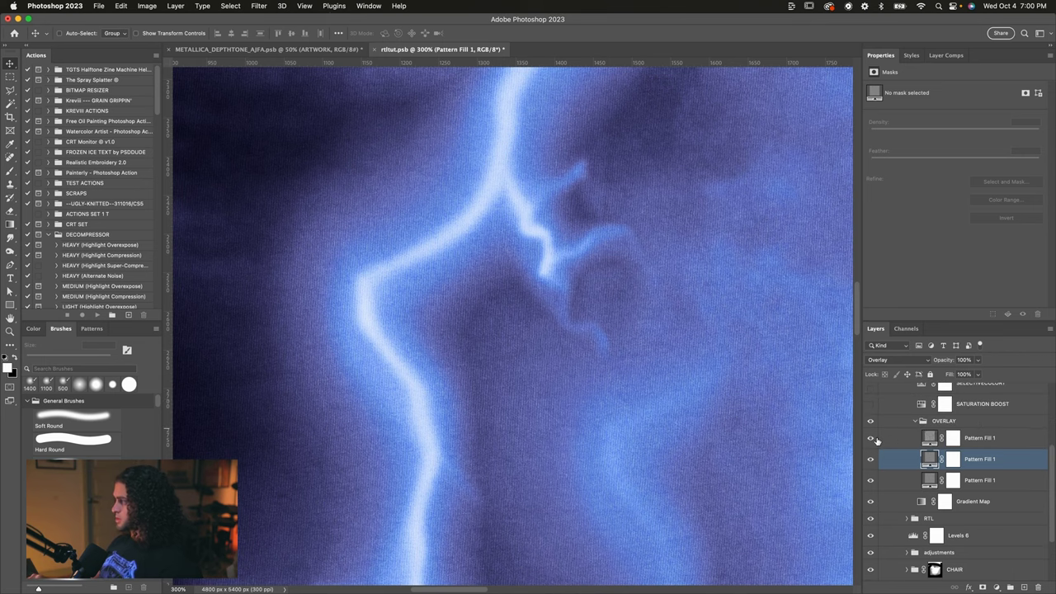
{"action": "left_click", "coordinate": [982, 438]}
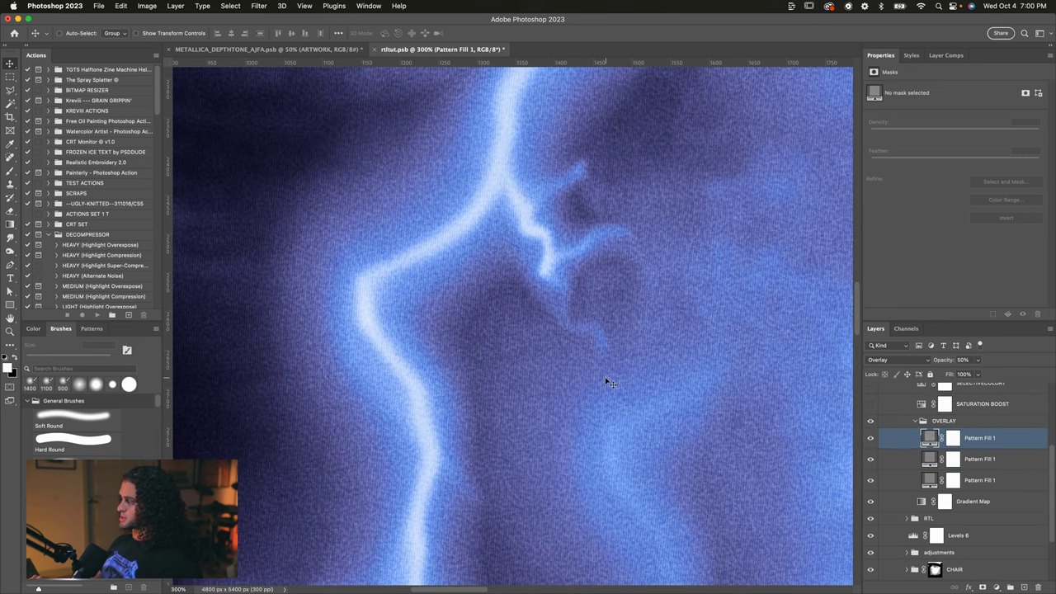
{"action": "scroll", "coordinate": [606, 381], "scroll_direction": "up", "scroll_amount": 1}
{"action": "scroll", "coordinate": [607, 381], "scroll_direction": "right", "scroll_amount": 1}
{"action": "scroll", "coordinate": [609, 383], "scroll_direction": "down", "scroll_amount": 5}
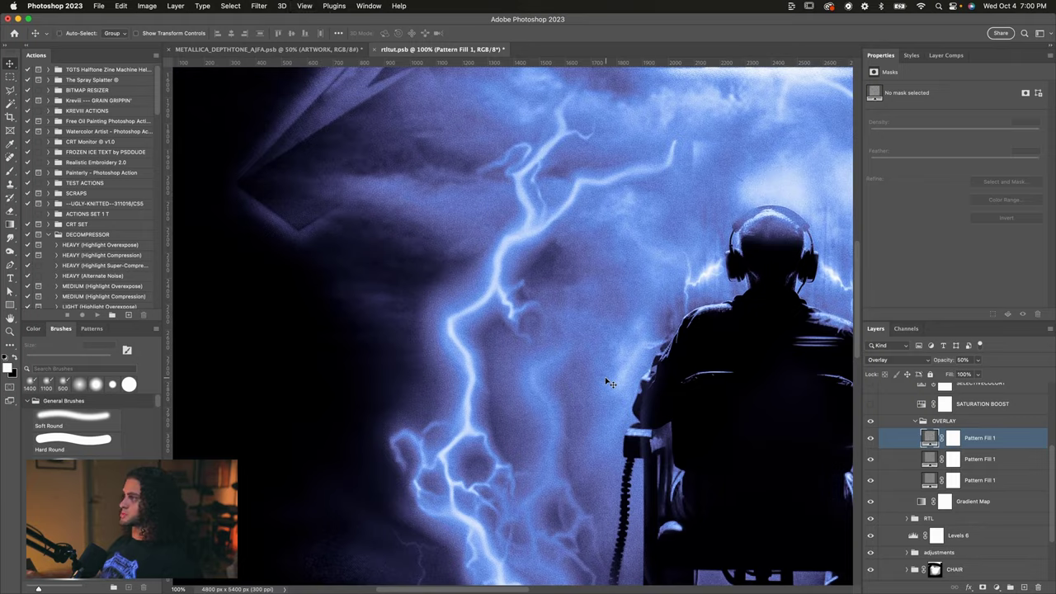
{"action": "scroll", "coordinate": [607, 382], "scroll_direction": "down", "scroll_amount": 3}
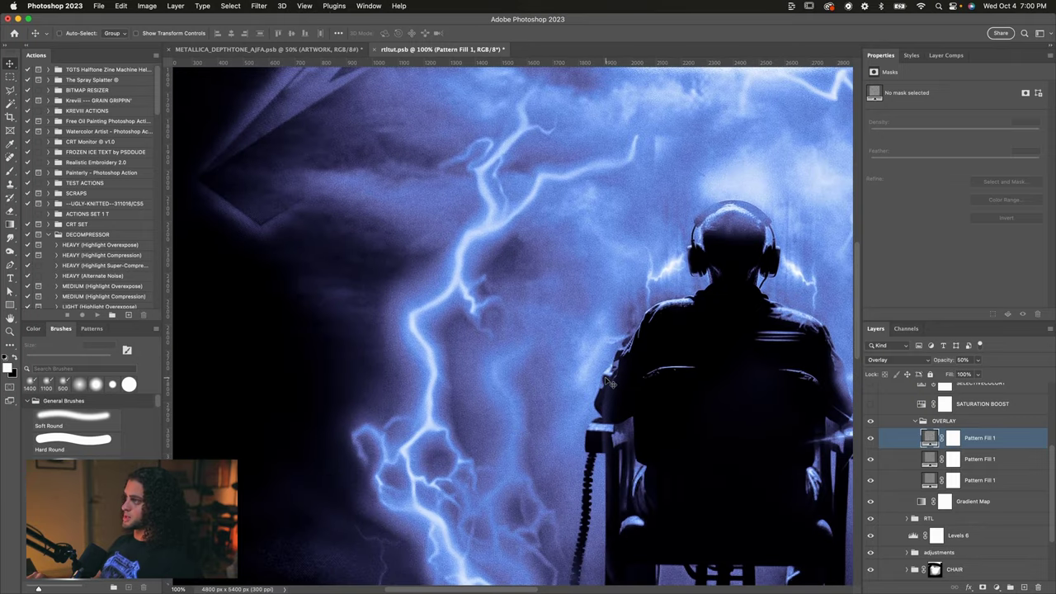
{"action": "scroll", "coordinate": [609, 382], "scroll_direction": "right", "scroll_amount": 5}
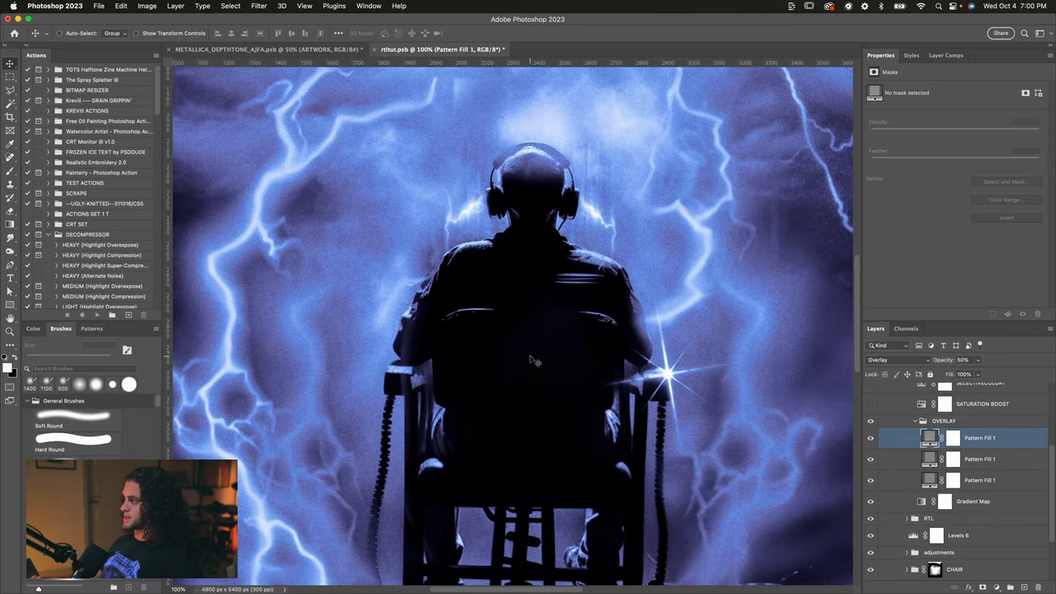
{"action": "scroll", "coordinate": [535, 361], "scroll_direction": "down", "scroll_amount": 2}
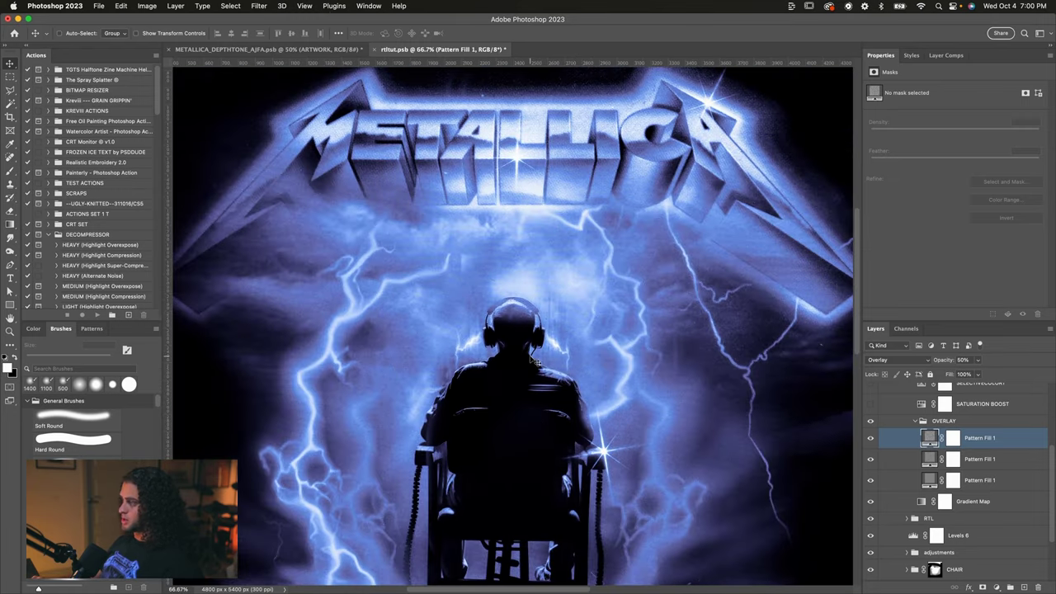
{"action": "scroll", "coordinate": [531, 360], "scroll_direction": "left", "scroll_amount": 3}
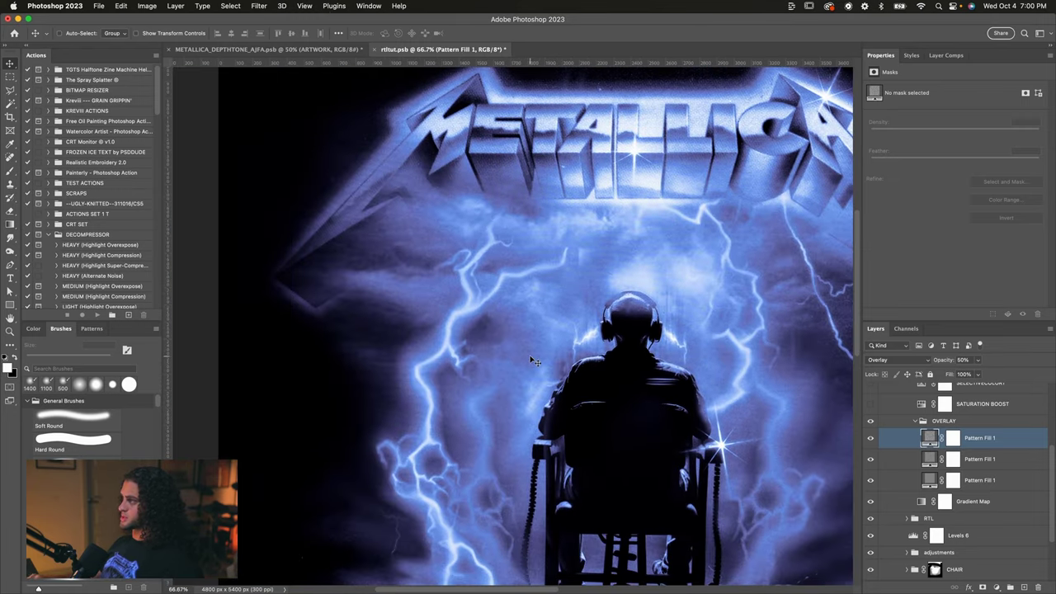
{"action": "key", "text": "super+="}
{"action": "scroll", "coordinate": [535, 361], "scroll_direction": "up", "scroll_amount": 1}
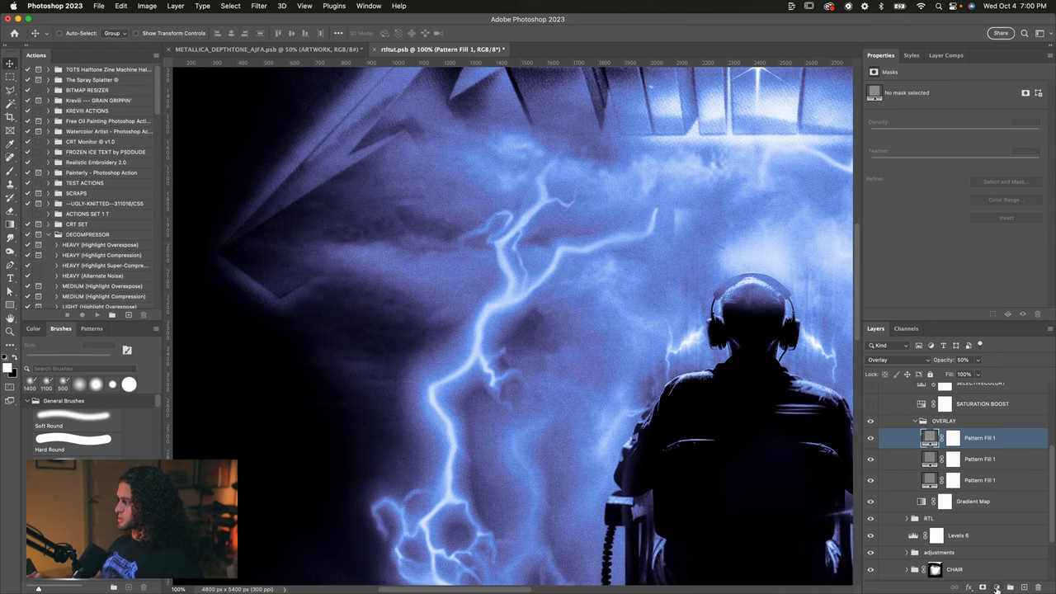
Step: Add a Threshold adjustment at the top of the ADJ group, view the grain in pure black and white, and hide it
{"action": "left_click", "coordinate": [996, 587]}
{"action": "left_click", "coordinate": [1000, 563]}
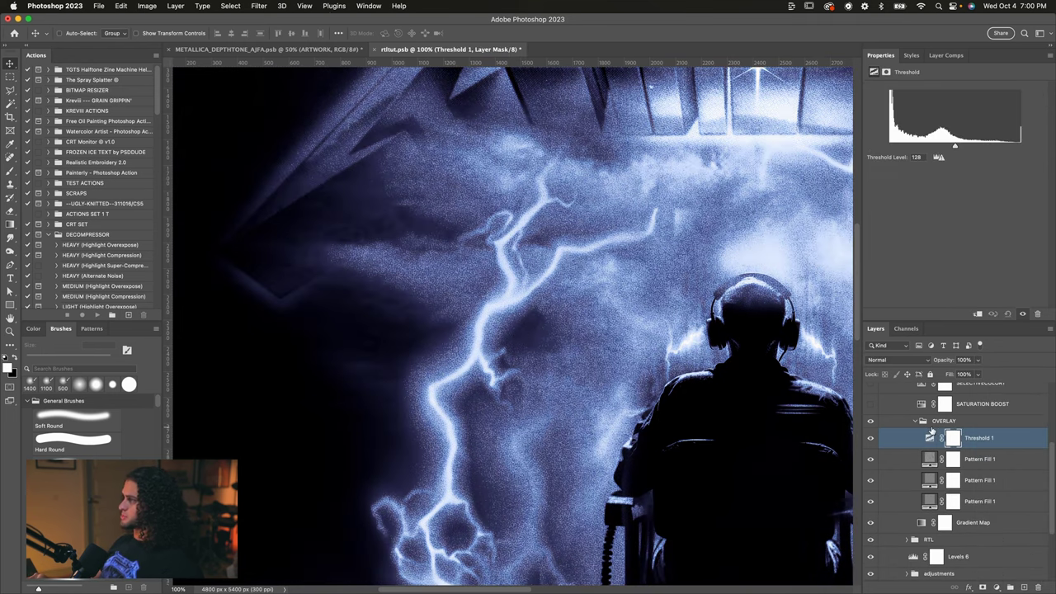
{"action": "key", "text": "super+shift+]"}
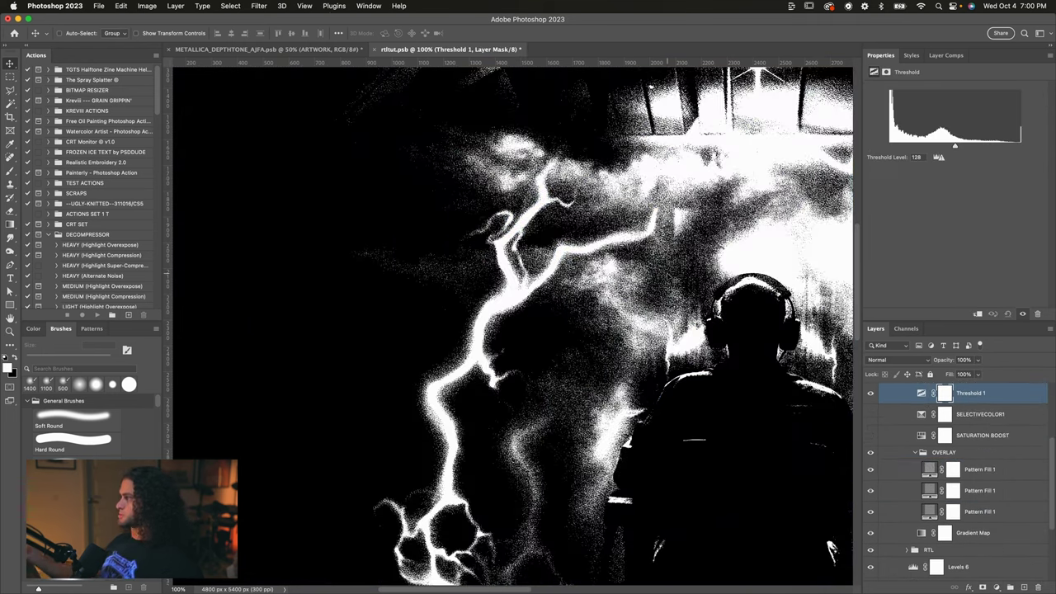
{"action": "scroll", "coordinate": [665, 279], "scroll_direction": "up", "scroll_amount": 1}
{"action": "scroll", "coordinate": [665, 278], "scroll_direction": "right", "scroll_amount": 1}
{"action": "left_click", "coordinate": [870, 394]}
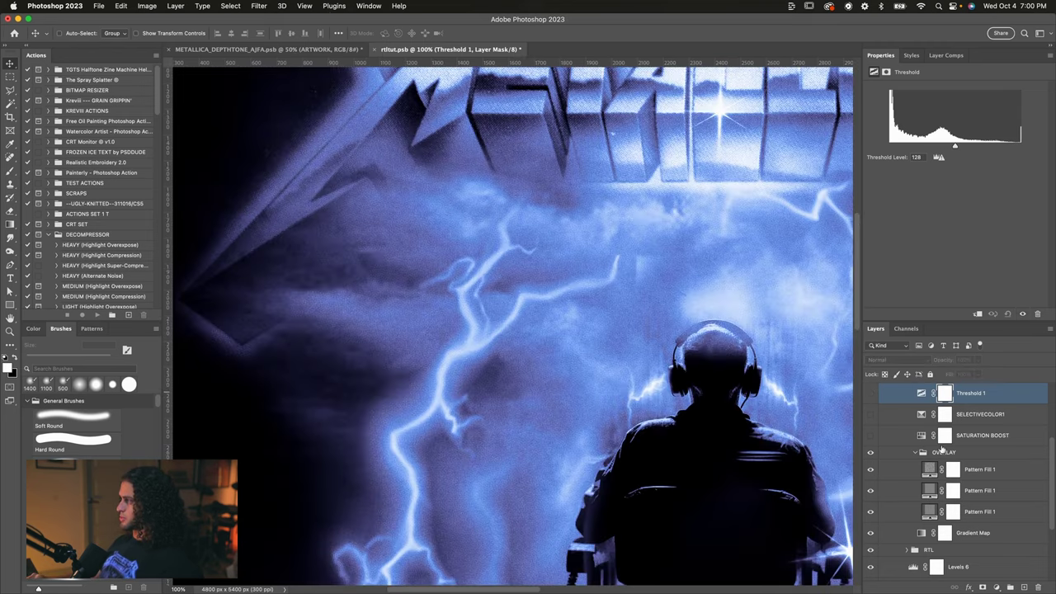
Step: Select and collapse the OVERLAY group, and review the grain across the logo, lightning and seated figure
{"action": "left_click", "coordinate": [942, 452]}
{"action": "scroll", "coordinate": [582, 302], "scroll_direction": "up", "scroll_amount": 5}
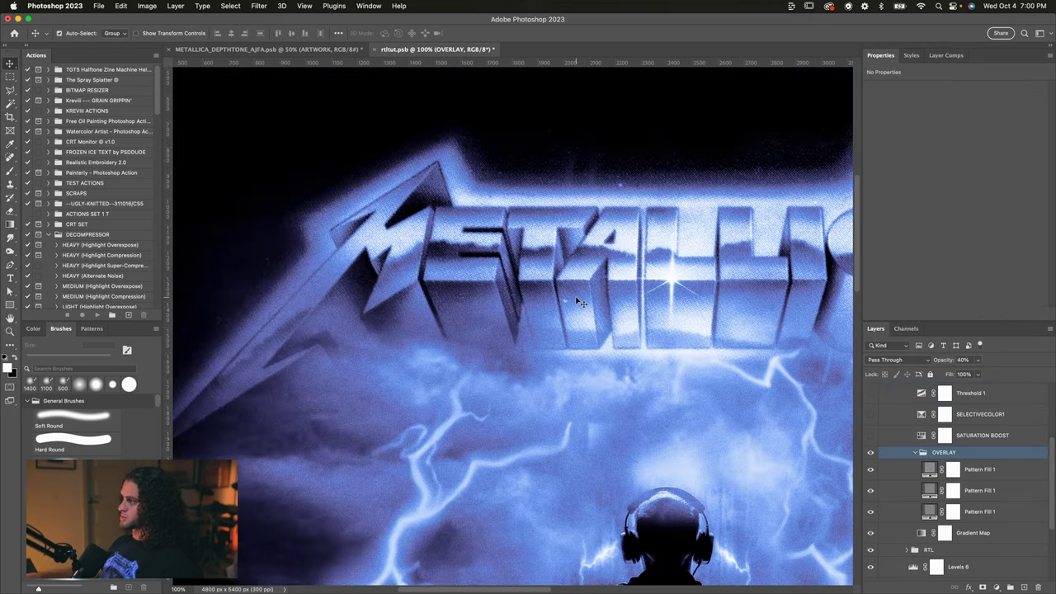
{"action": "key", "text": "super+minus"}
{"action": "scroll", "coordinate": [576, 301], "scroll_direction": "down", "scroll_amount": 4}
{"action": "scroll", "coordinate": [576, 301], "scroll_direction": "right", "scroll_amount": 2}
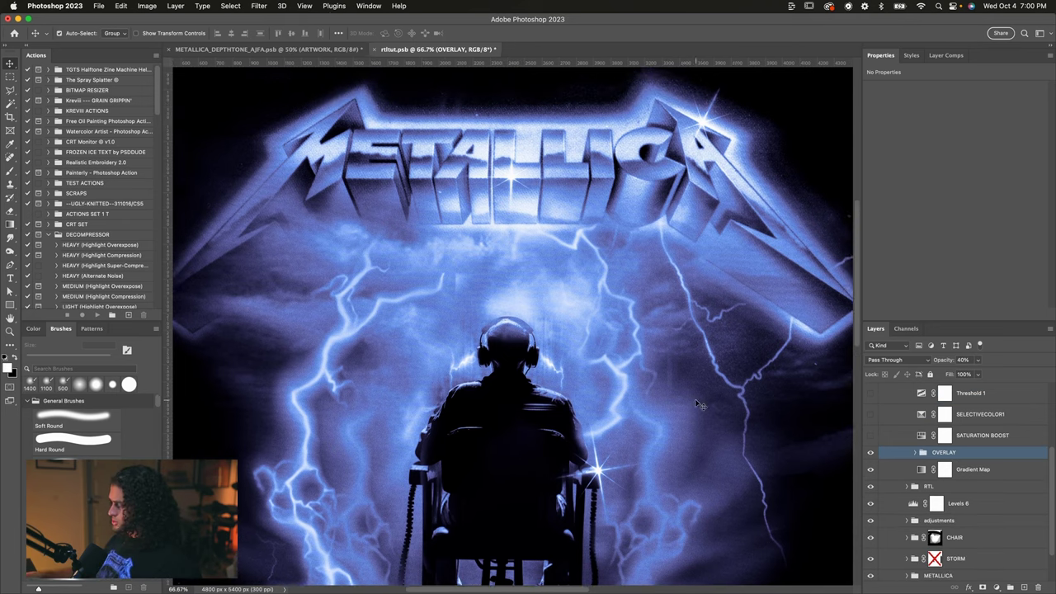
{"action": "key", "text": "super+minus"}
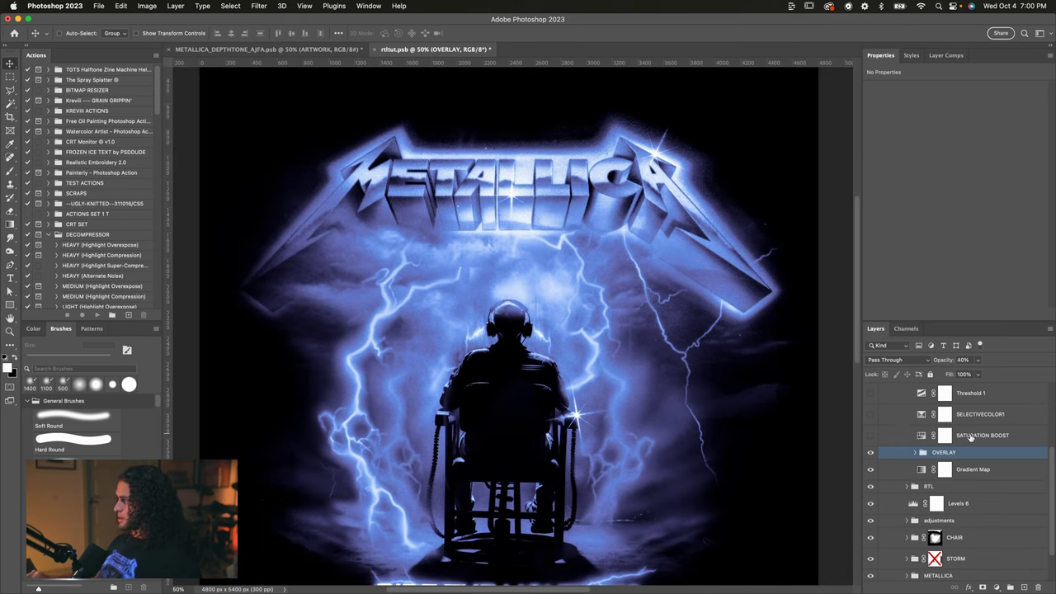
Step: Show the SATURATION BOOST and SELECTIVECOLOR1 adjustments above the OVERLAY group, leaving SELECTIVECOLOR1 selected
{"action": "left_click", "coordinate": [971, 439]}
{"action": "left_click", "coordinate": [870, 435]}
{"action": "scroll", "coordinate": [708, 330], "scroll_direction": "down", "scroll_amount": 2}
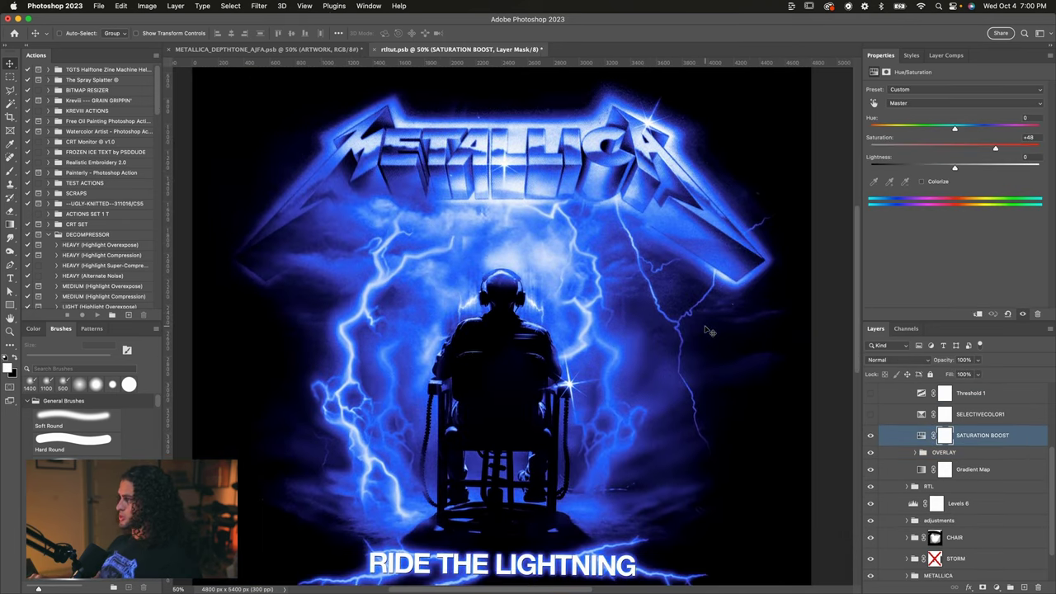
{"action": "scroll", "coordinate": [709, 330], "scroll_direction": "down", "scroll_amount": 1}
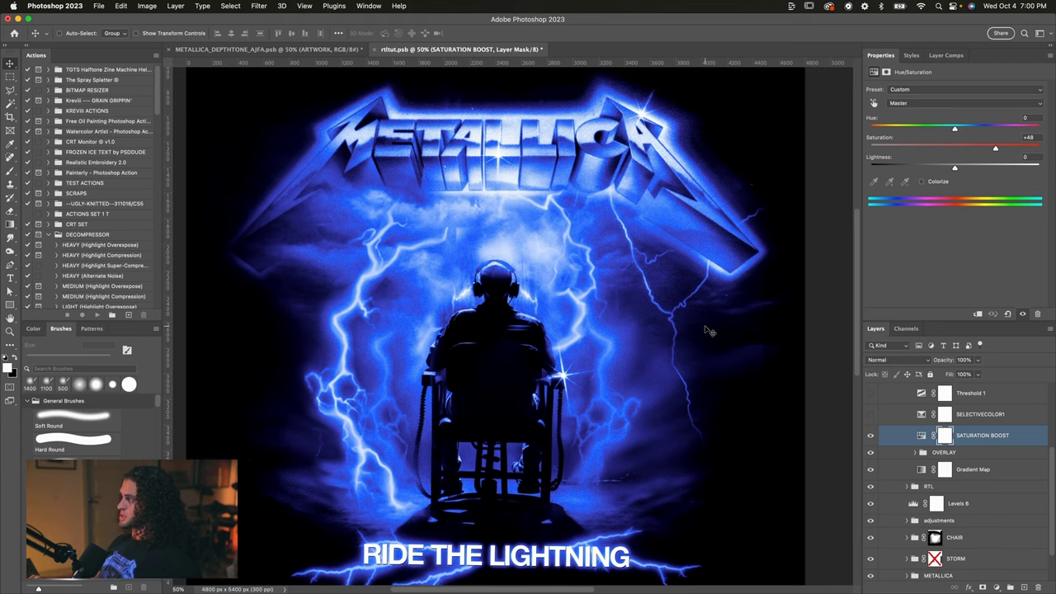
{"action": "left_click", "coordinate": [870, 414]}
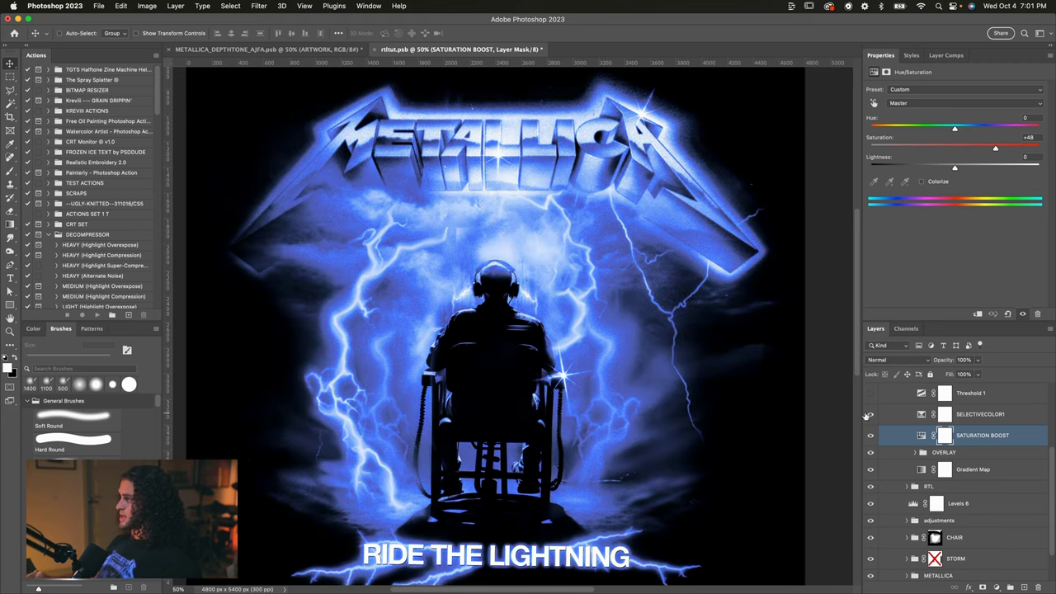
{"action": "left_click", "coordinate": [975, 418]}
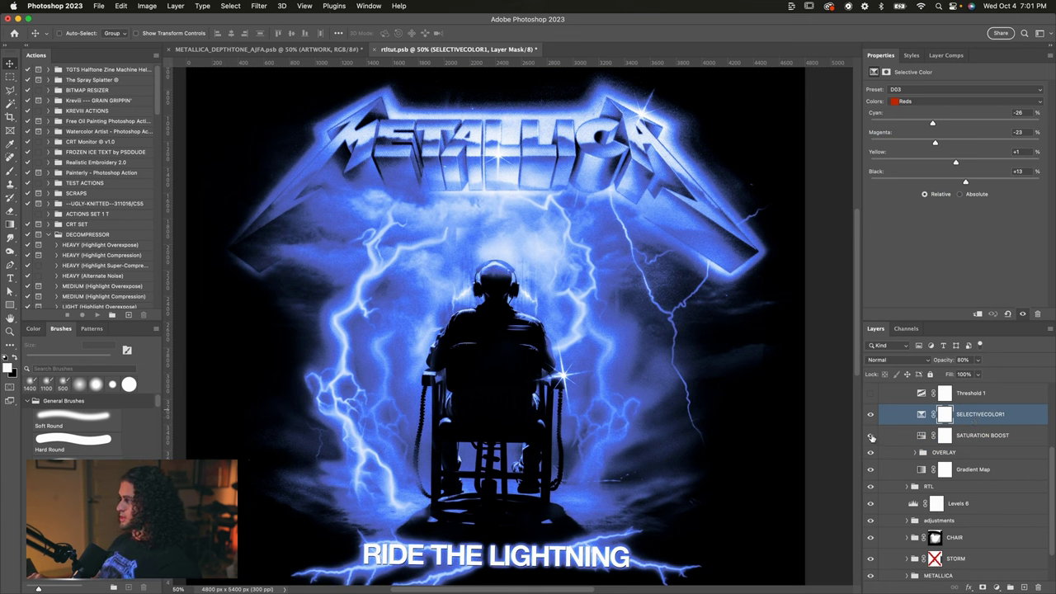
Step: Hide SATURATION BOOST to compare the colors with only SELECTIVECOLOR1 above the grain, show it again and reselect SELECTIVECOLOR1
{"action": "left_click", "coordinate": [975, 435]}
{"action": "left_click", "coordinate": [973, 420]}
{"action": "left_click", "coordinate": [870, 436]}
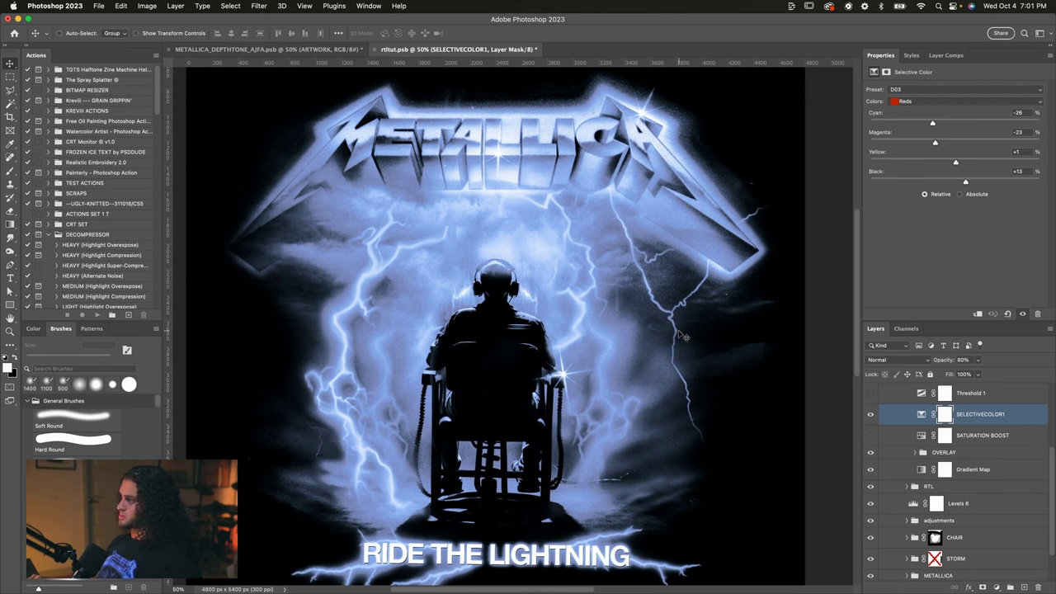
{"action": "left_click", "coordinate": [990, 438]}
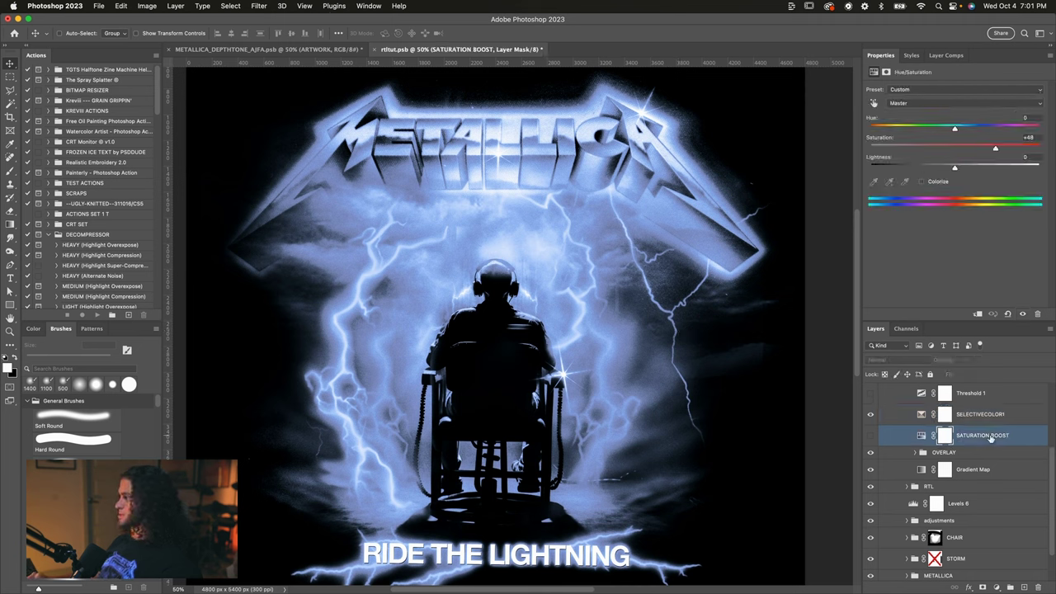
{"action": "left_click", "coordinate": [871, 440]}
{"action": "key", "text": "alt+bracketright"}
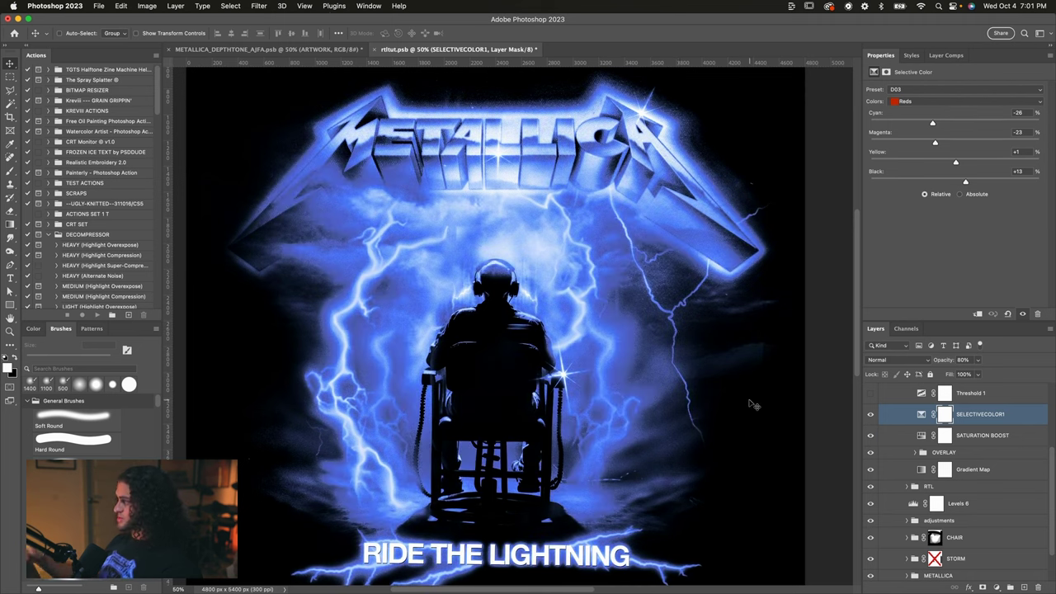
Step: Review the presets and the Reds and Yellows ranges of the SELECTIVECOLOR1 adjustment
{"action": "left_click", "coordinate": [905, 101]}
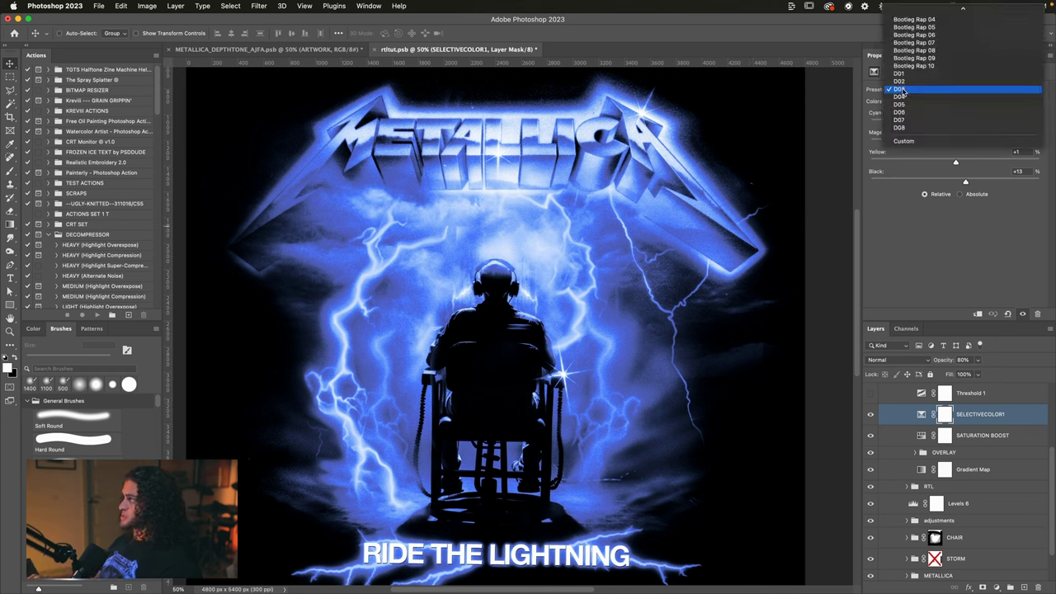
{"action": "left_click", "coordinate": [892, 208]}
{"action": "left_click", "coordinate": [914, 101]}
{"action": "left_click", "coordinate": [908, 111]}
{"action": "left_click", "coordinate": [913, 101]}
{"action": "left_click", "coordinate": [916, 103]}
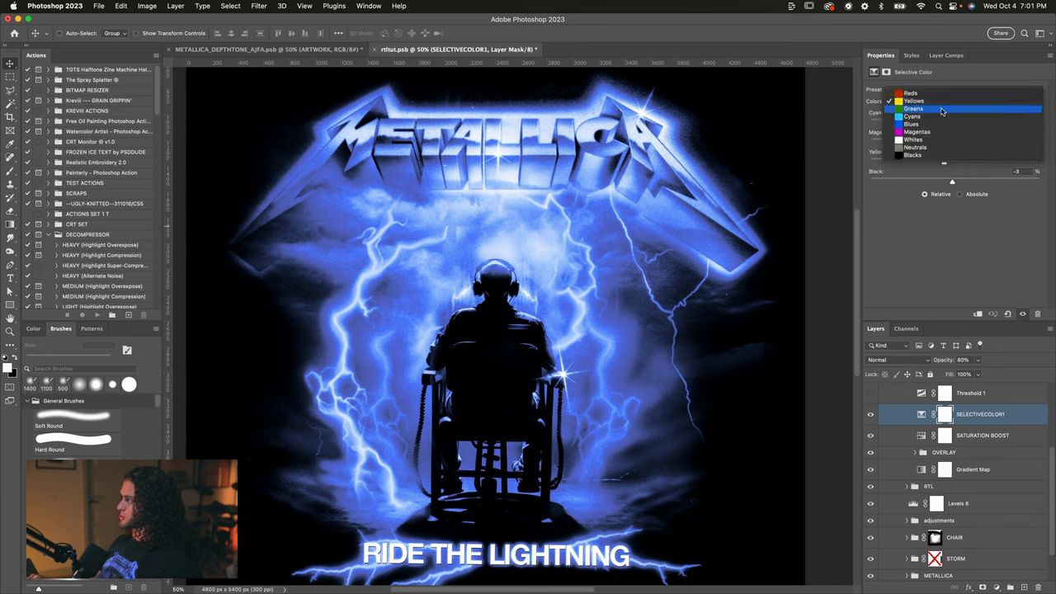
Step: Set the Cyans range of SELECTIVECOLOR1 to Cyan -82 and Yellow -43, check the Blues range and return to Cyans
{"action": "left_click", "coordinate": [940, 114]}
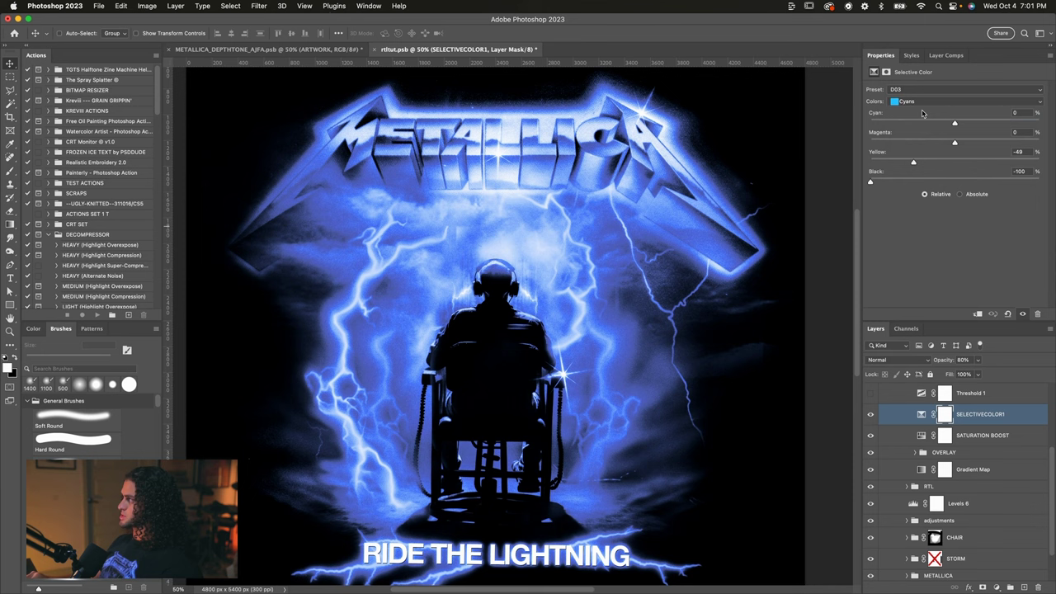
{"action": "left_click", "coordinate": [907, 100]}
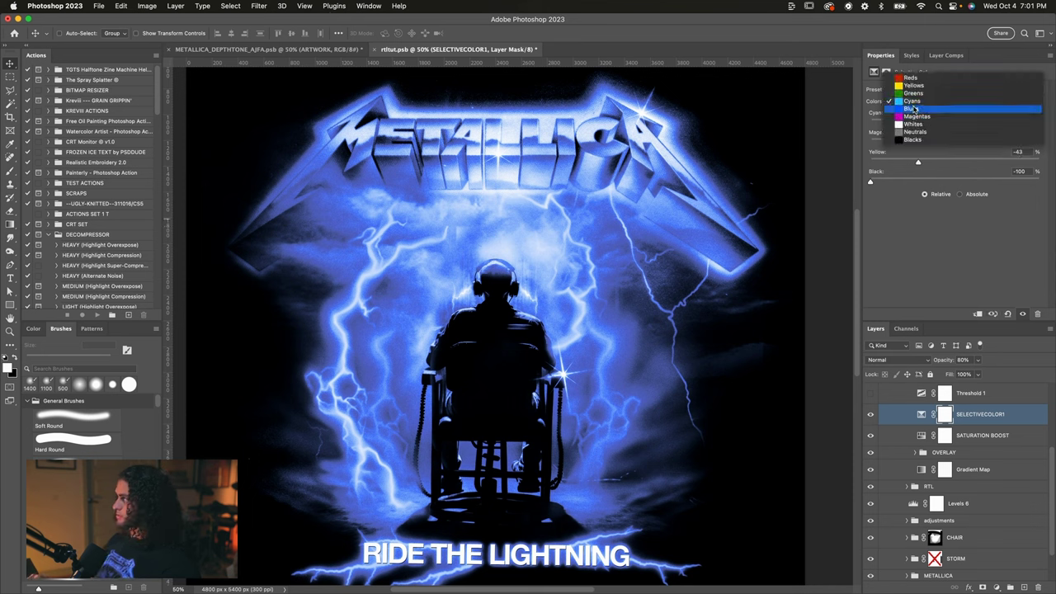
{"action": "left_click", "coordinate": [914, 109]}
{"action": "left_click", "coordinate": [916, 103]}
{"action": "left_click", "coordinate": [917, 101]}
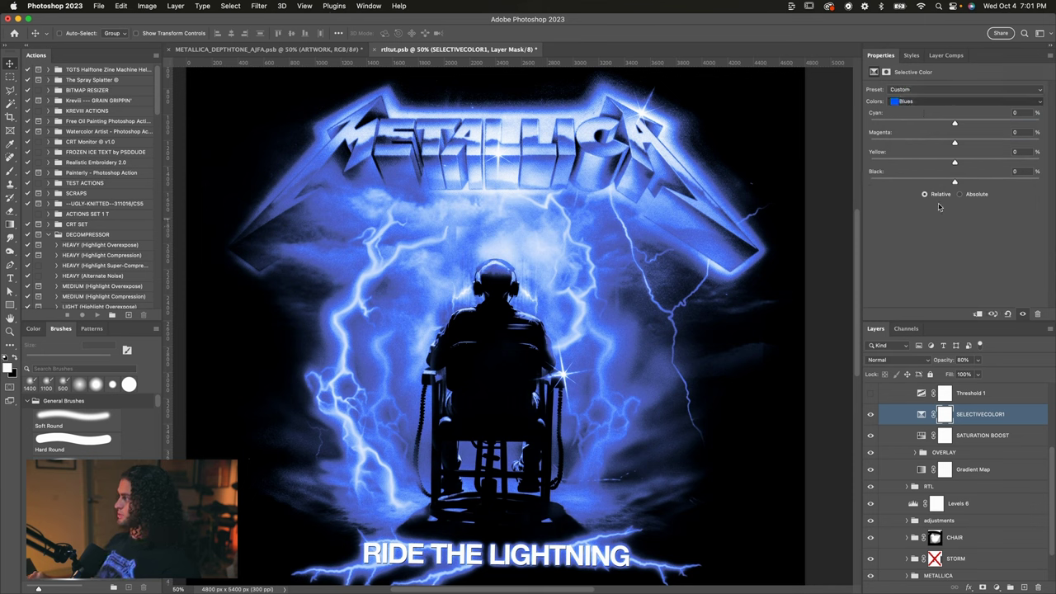
{"action": "left_click", "coordinate": [918, 102]}
{"action": "left_click", "coordinate": [913, 93]}
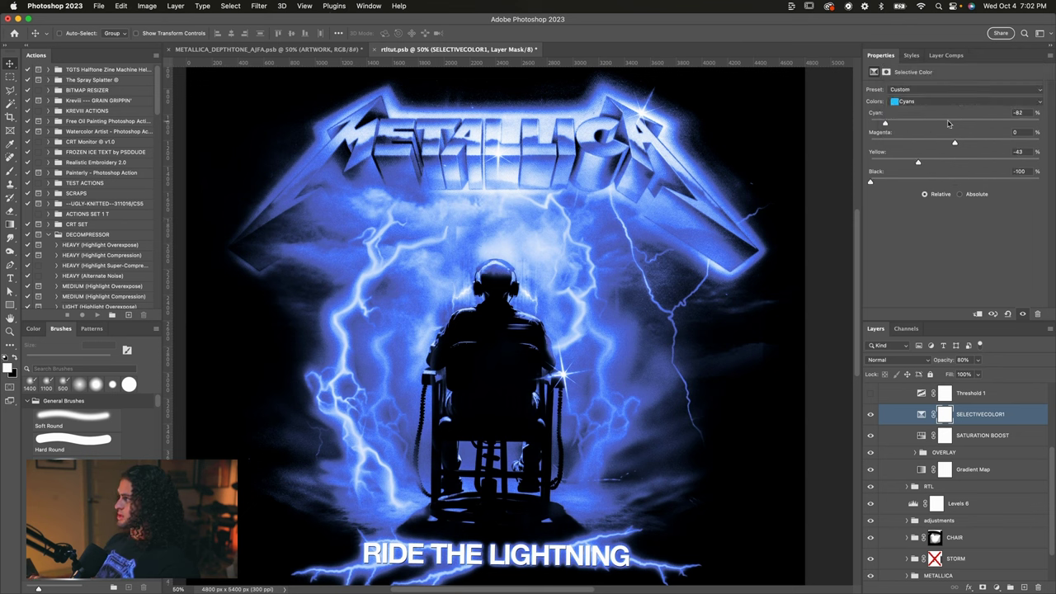
Step: Review the Neutrals and Blacks ranges of SELECTIVECOLOR1, return to Neutrals and look over the artwork's blues
{"action": "left_click", "coordinate": [947, 104]}
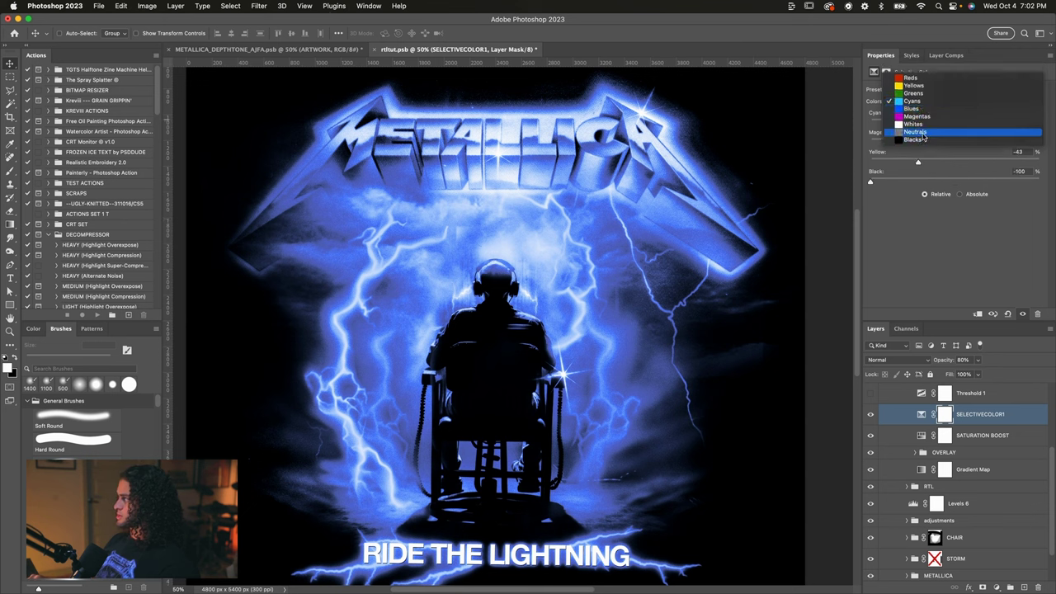
{"action": "left_click", "coordinate": [925, 133]}
{"action": "left_click", "coordinate": [926, 102]}
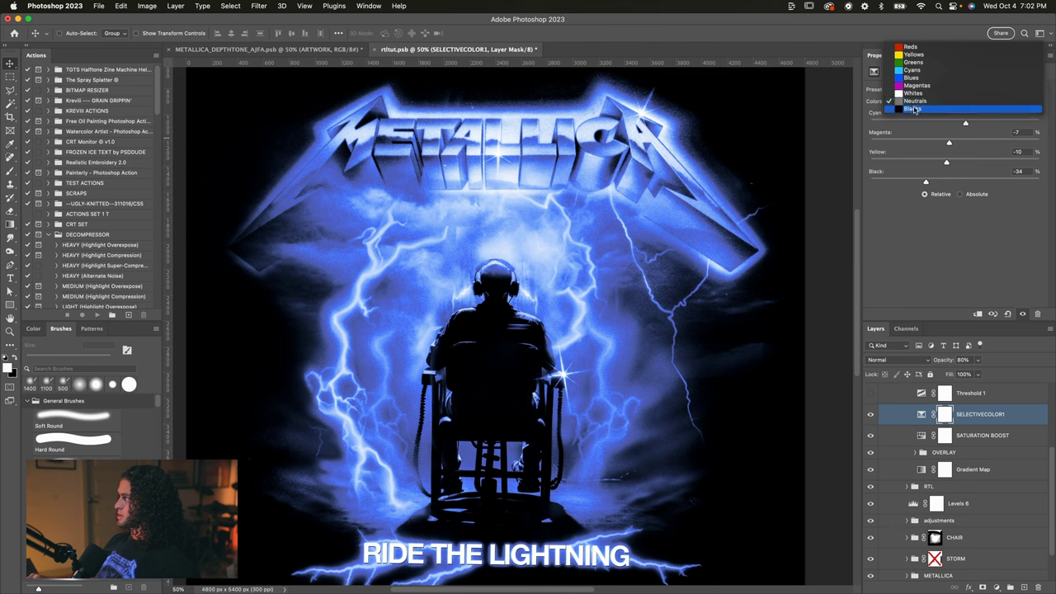
{"action": "left_click", "coordinate": [915, 110]}
{"action": "left_click", "coordinate": [916, 103]}
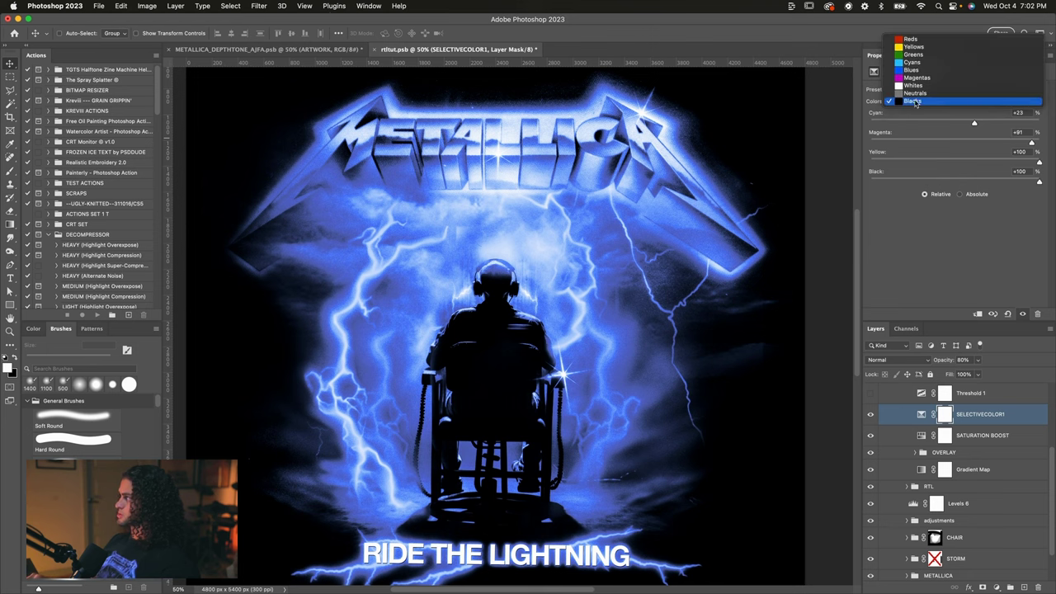
{"action": "left_click", "coordinate": [917, 95]}
{"action": "scroll", "coordinate": [741, 237], "scroll_direction": "down", "scroll_amount": 2}
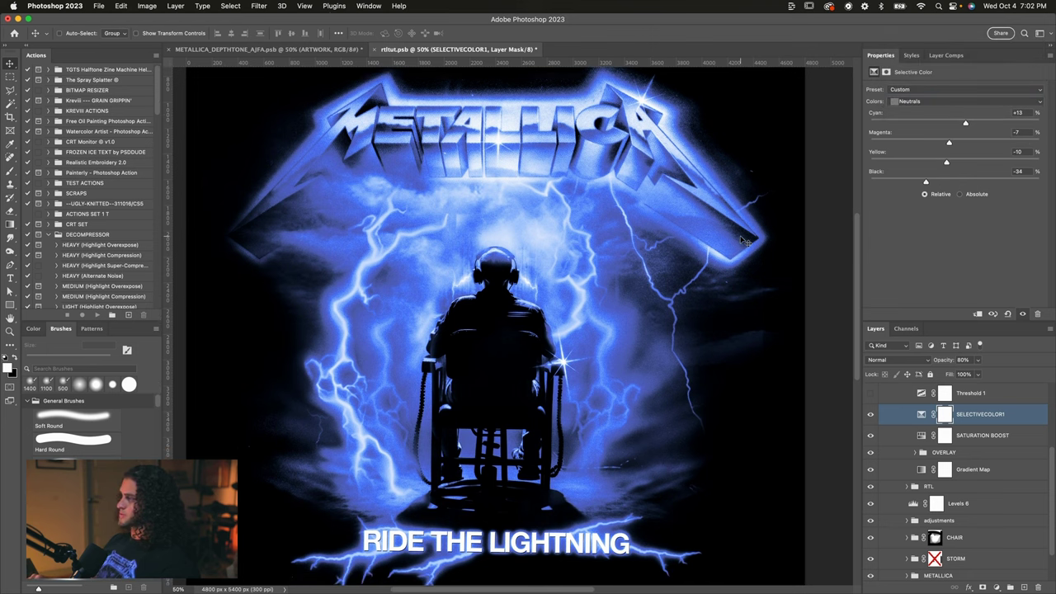
{"action": "scroll", "coordinate": [741, 237], "scroll_direction": "up", "scroll_amount": 3}
Step: Set the Neutrals range of SELECTIVECOLOR1 to Cyan +16, Magenta +9 and Yellow -24, and check the artwork's color
{"action": "left_click", "coordinate": [939, 101]}
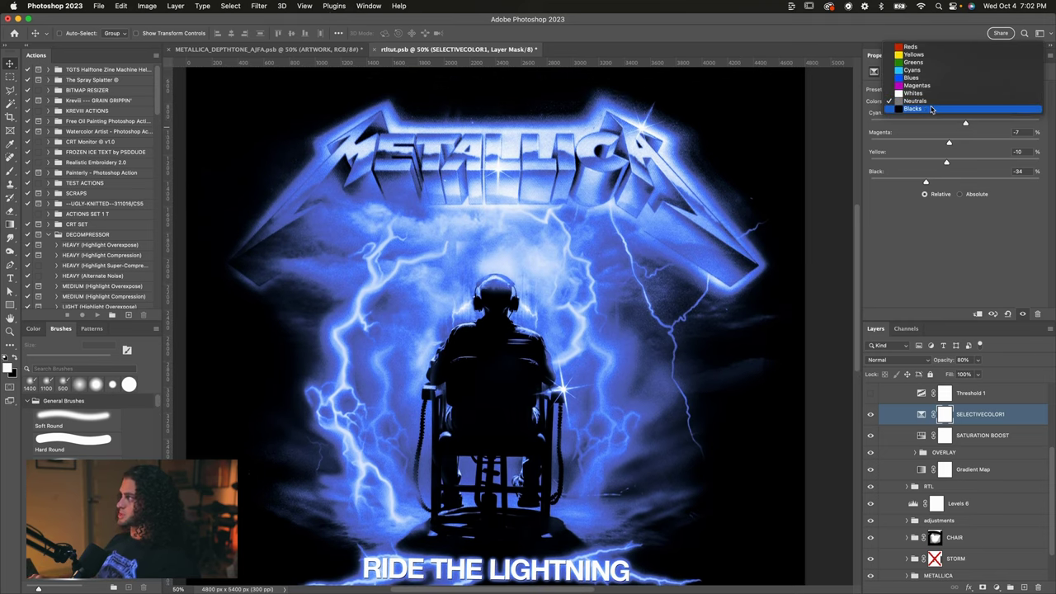
{"action": "left_click", "coordinate": [971, 120]}
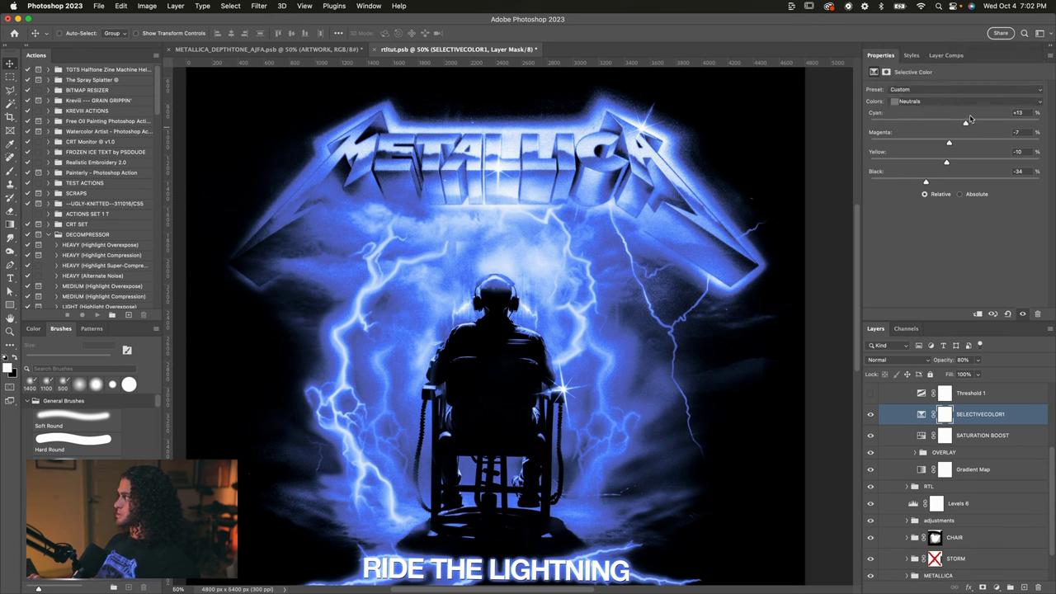
{"action": "left_click_drag", "start_coordinate": [967, 124], "coordinate": [936, 164]}
{"action": "key", "text": "super+minus"}
{"action": "key", "text": "super+plus"}
{"action": "scroll", "coordinate": [652, 250], "scroll_direction": "down", "scroll_amount": 3}
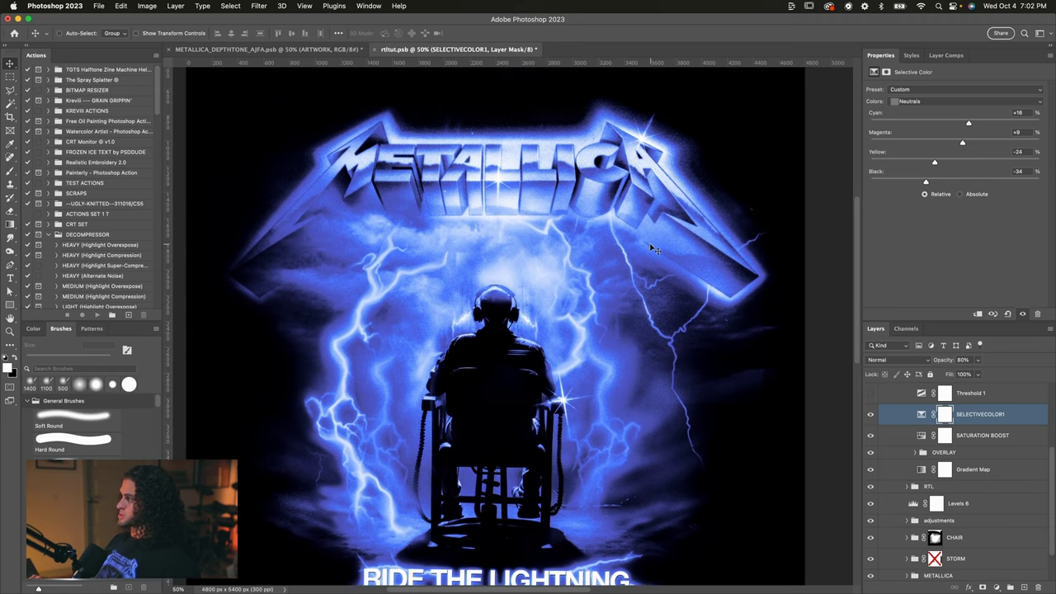
Step: Try adjusting the Blacks range of SELECTIVECOLOR1, and set Magenta to +6 in its Neutrals range
{"action": "left_click", "coordinate": [908, 102]}
{"action": "left_click", "coordinate": [912, 103]}
{"action": "left_click_drag", "start_coordinate": [955, 124], "coordinate": [938, 181]}
{"action": "left_click", "coordinate": [908, 101]}
{"action": "left_click", "coordinate": [912, 94]}
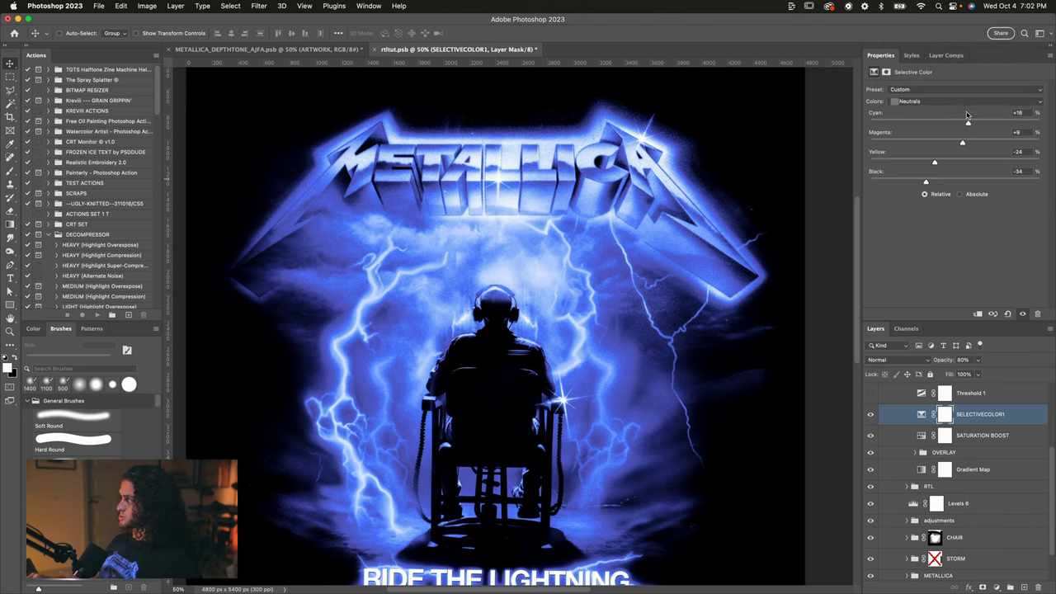
{"action": "scroll", "coordinate": [639, 293], "scroll_direction": "down", "scroll_amount": 2}
{"action": "scroll", "coordinate": [641, 298], "scroll_direction": "up", "scroll_amount": 2}
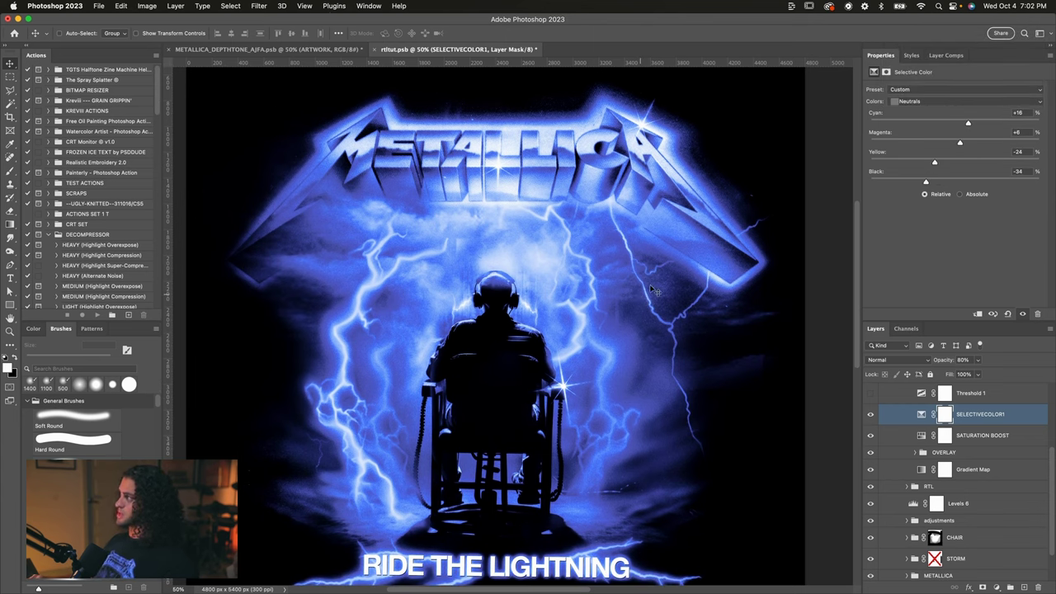
Step: Toggle the SELECTIVECOLOR1 and SATURATION BOOST adjustments off and on to compare the artwork before and after the color changes
{"action": "left_click", "coordinate": [872, 418]}
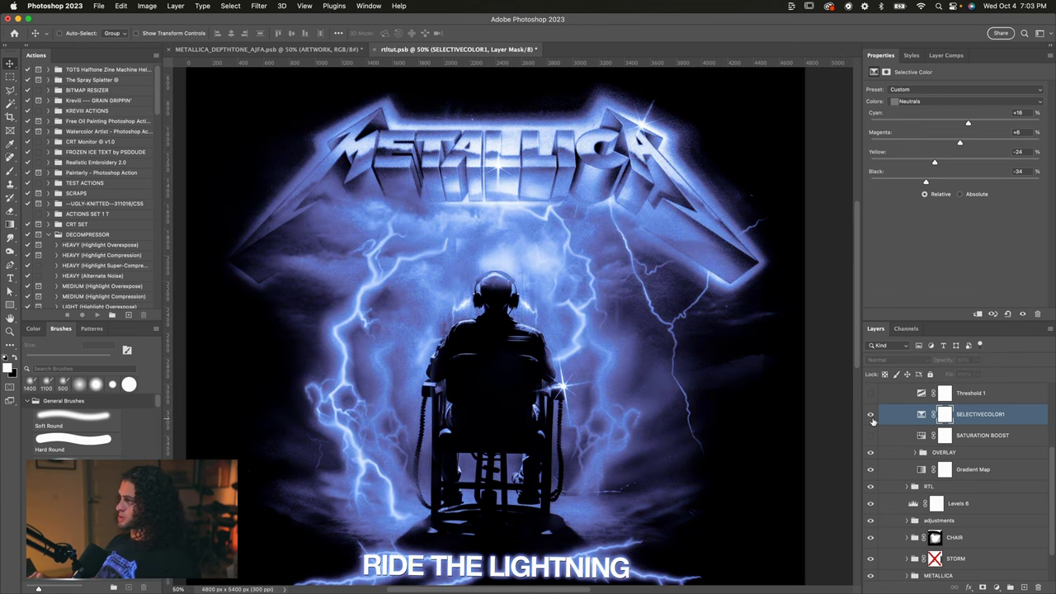
{"action": "left_click", "coordinate": [871, 418]}
{"action": "left_click", "coordinate": [872, 418]}
{"action": "left_click_drag", "start_coordinate": [873, 420], "coordinate": [872, 438]}
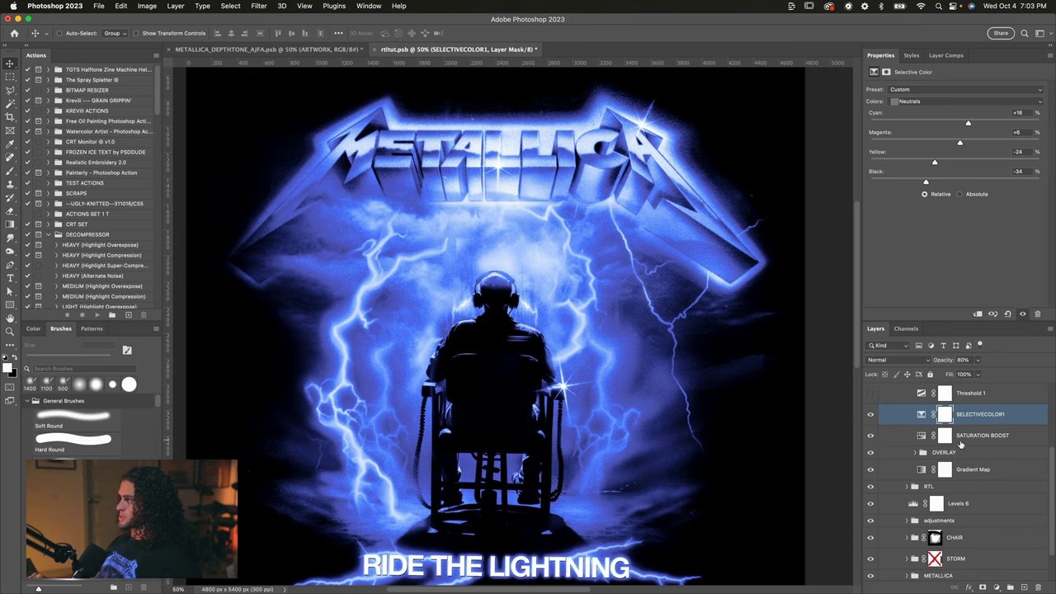
Step: Show the texture group above Group 16 and examine the cracked distressing across the logo, storm, figure and title
{"action": "scroll", "coordinate": [961, 445], "scroll_direction": "up", "scroll_amount": 3}
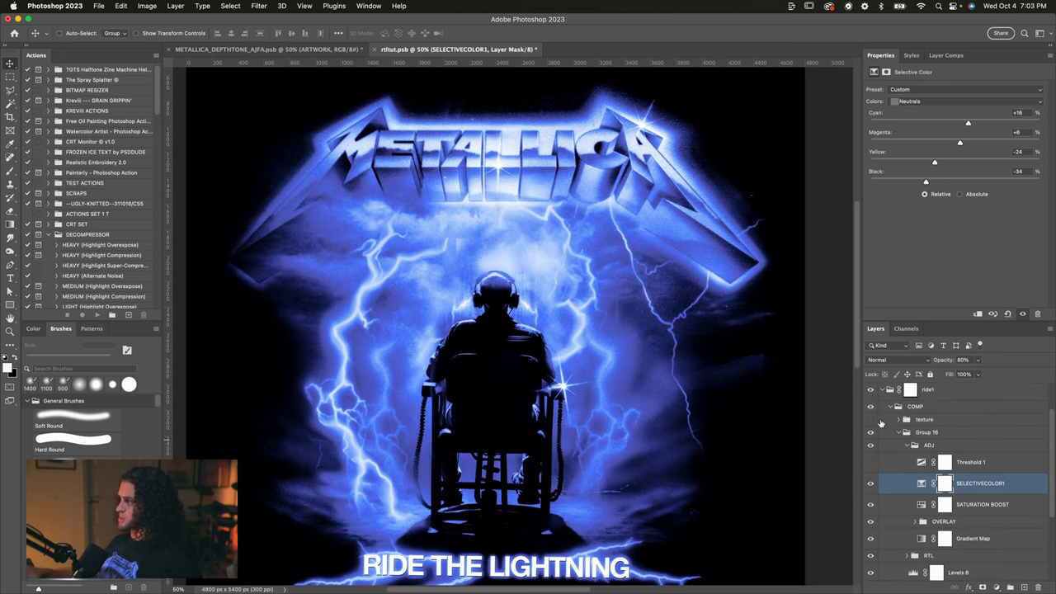
{"action": "key", "text": "super+minus"}
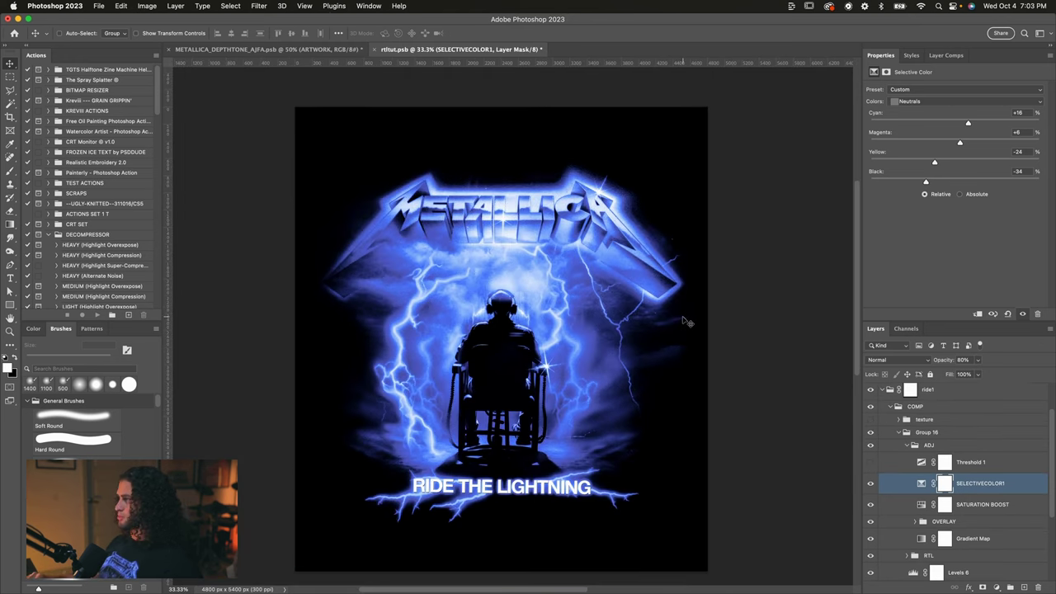
{"action": "key", "text": "super+plus"}
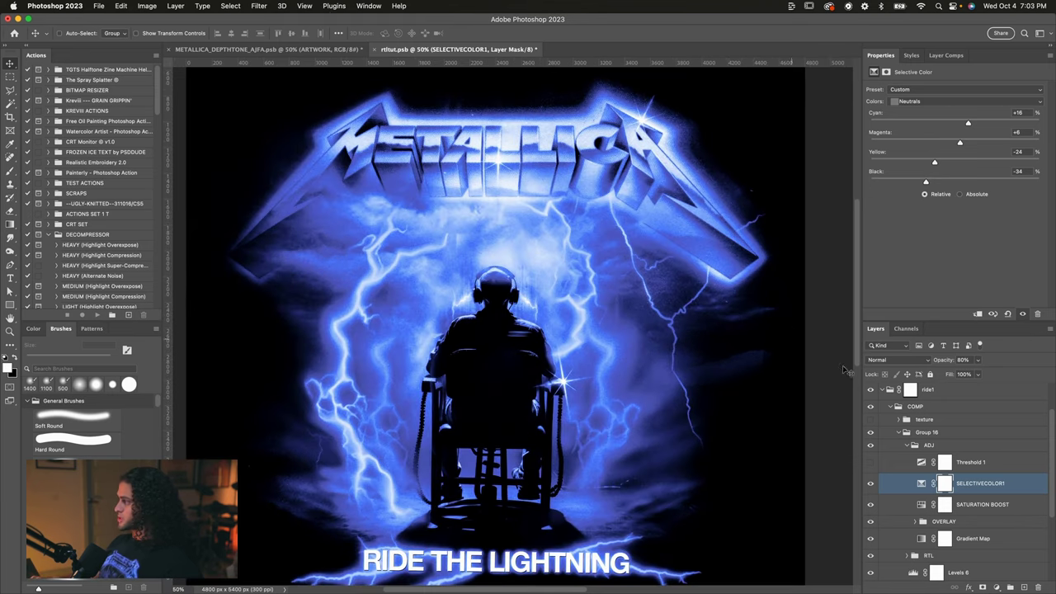
{"action": "left_click", "coordinate": [870, 420]}
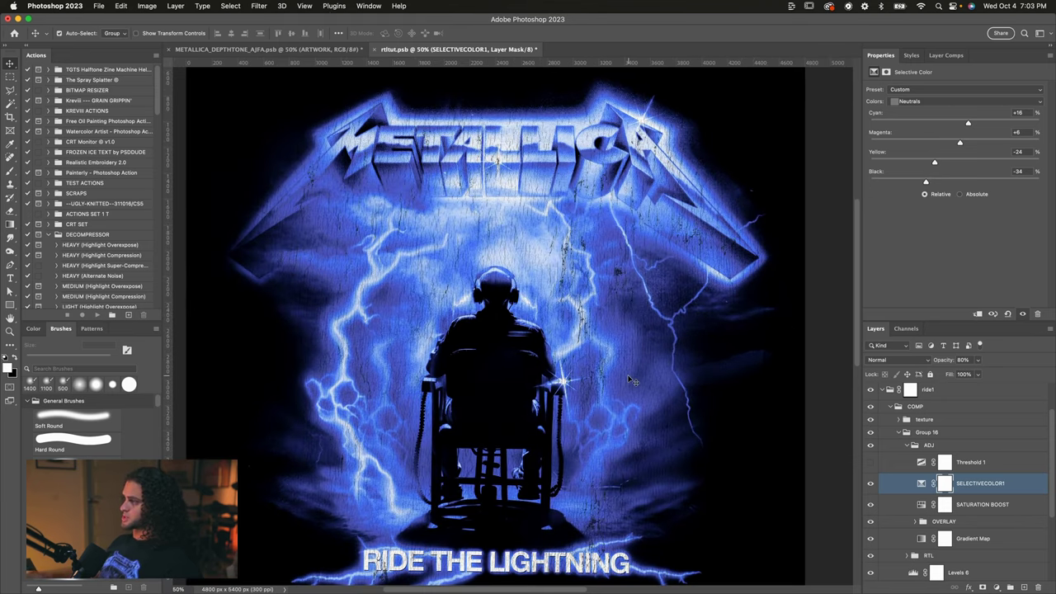
{"action": "key", "text": "super+minus"}
{"action": "key", "text": "super+plus"}
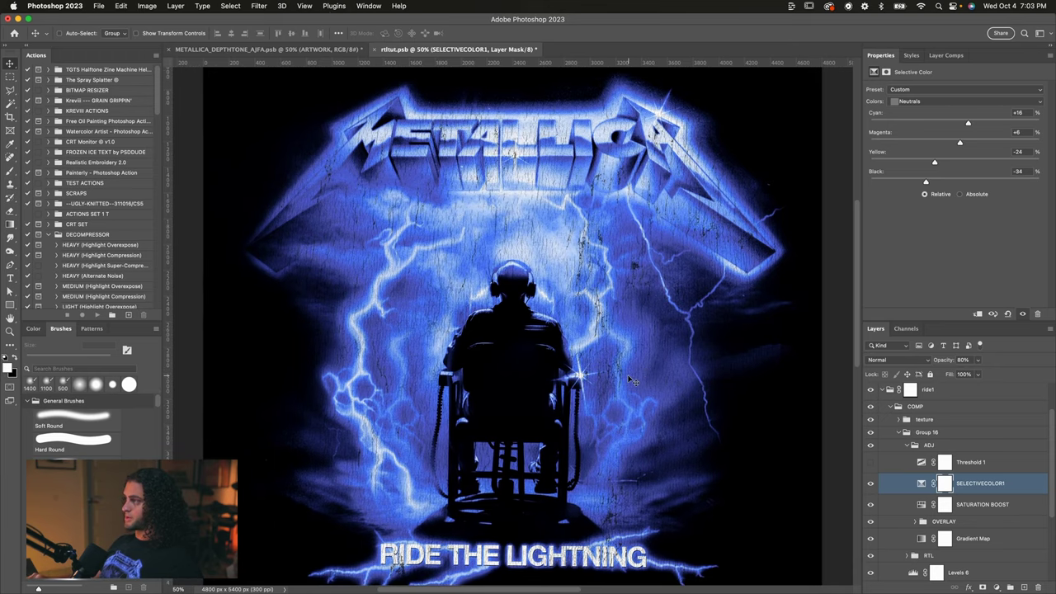
{"action": "scroll", "coordinate": [629, 379], "scroll_direction": "left", "scroll_amount": 1}
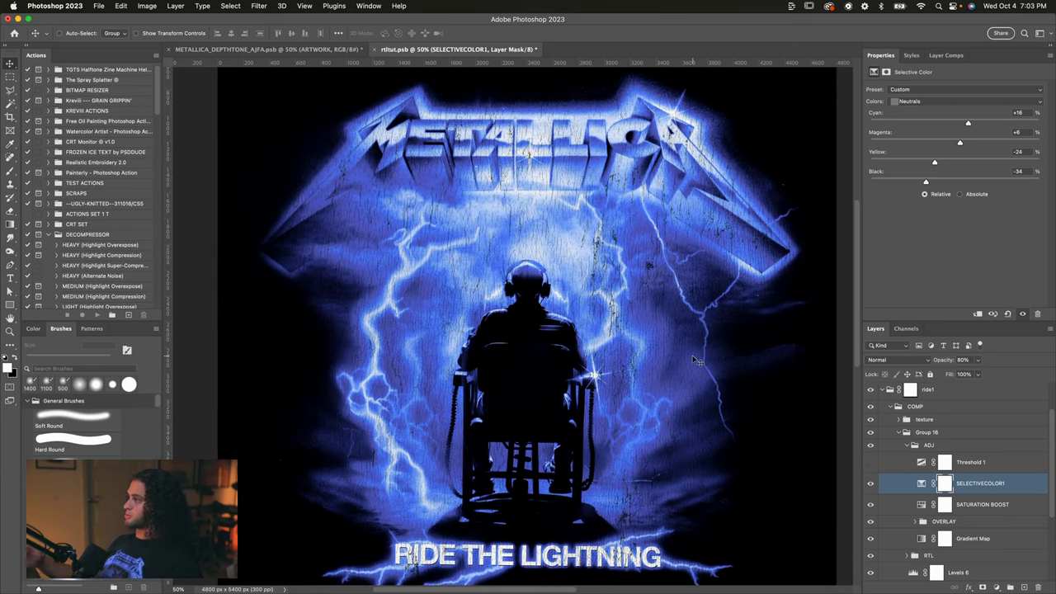
{"action": "scroll", "coordinate": [697, 361], "scroll_direction": "right", "scroll_amount": 2}
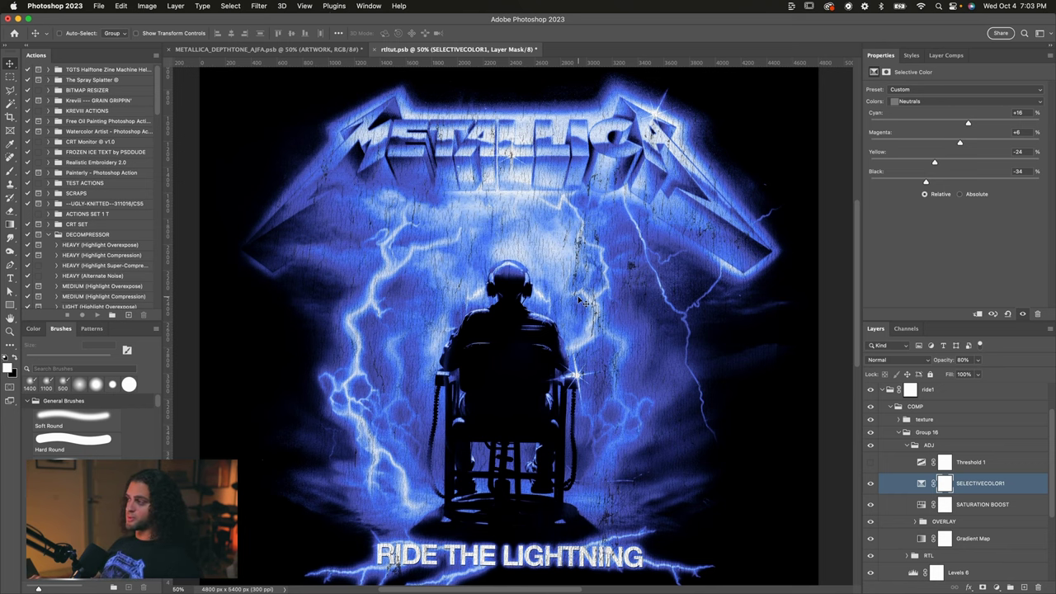
{"action": "scroll", "coordinate": [776, 324], "scroll_direction": "down", "scroll_amount": 1}
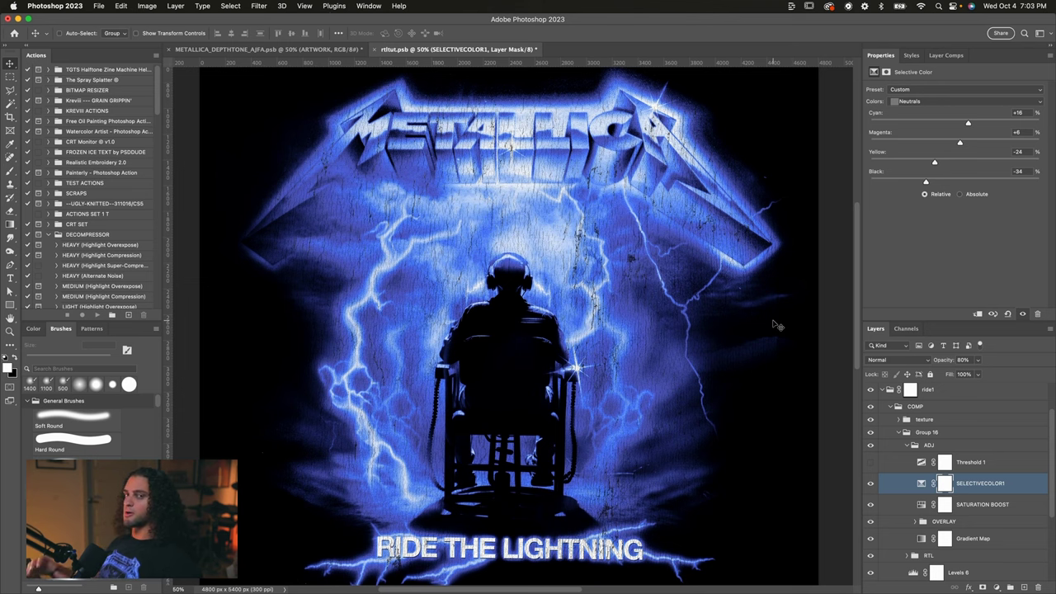
{"action": "scroll", "coordinate": [776, 324], "scroll_direction": "up", "scroll_amount": 1}
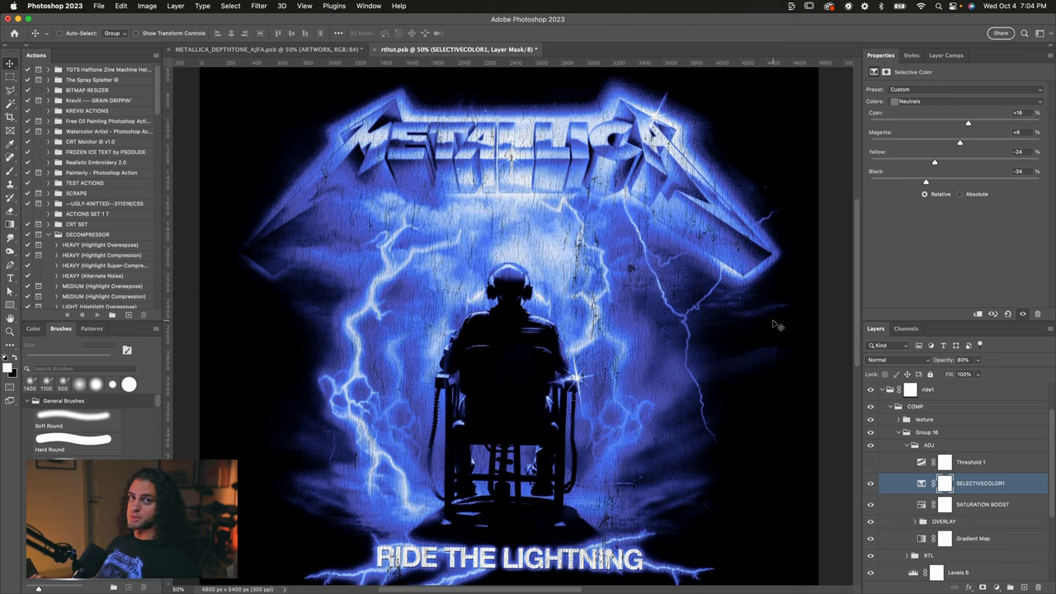